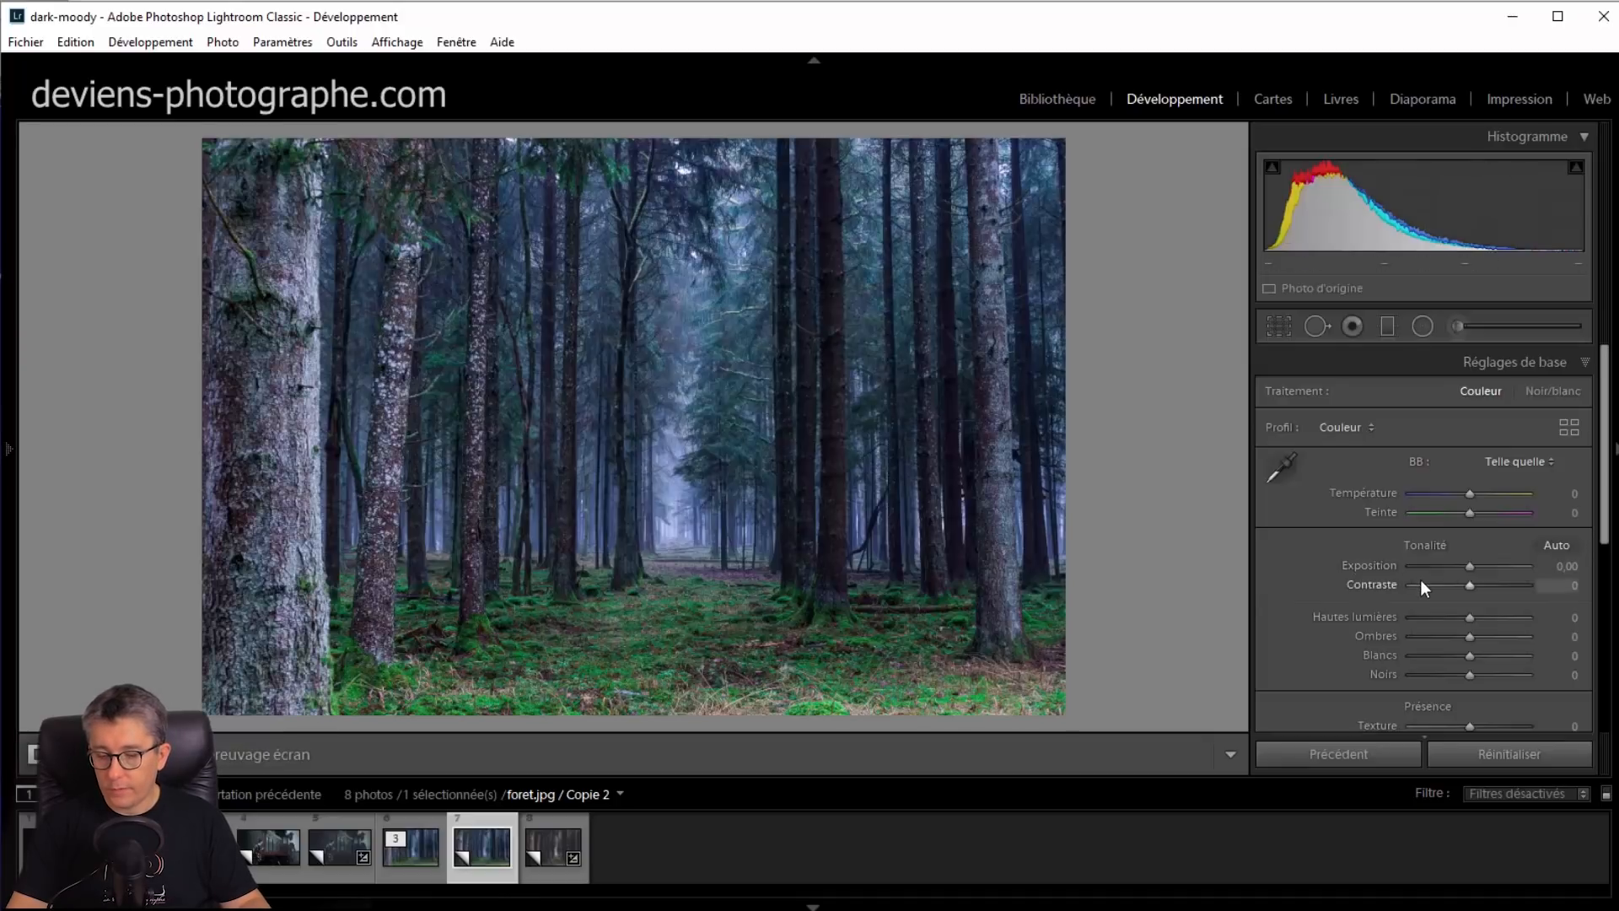
Set the forest photo's exposure to −0.60, highlights to −69, shadows to +81, whites to +40 and blacks to −55
left_click_drag(1467, 570, 1461, 570)
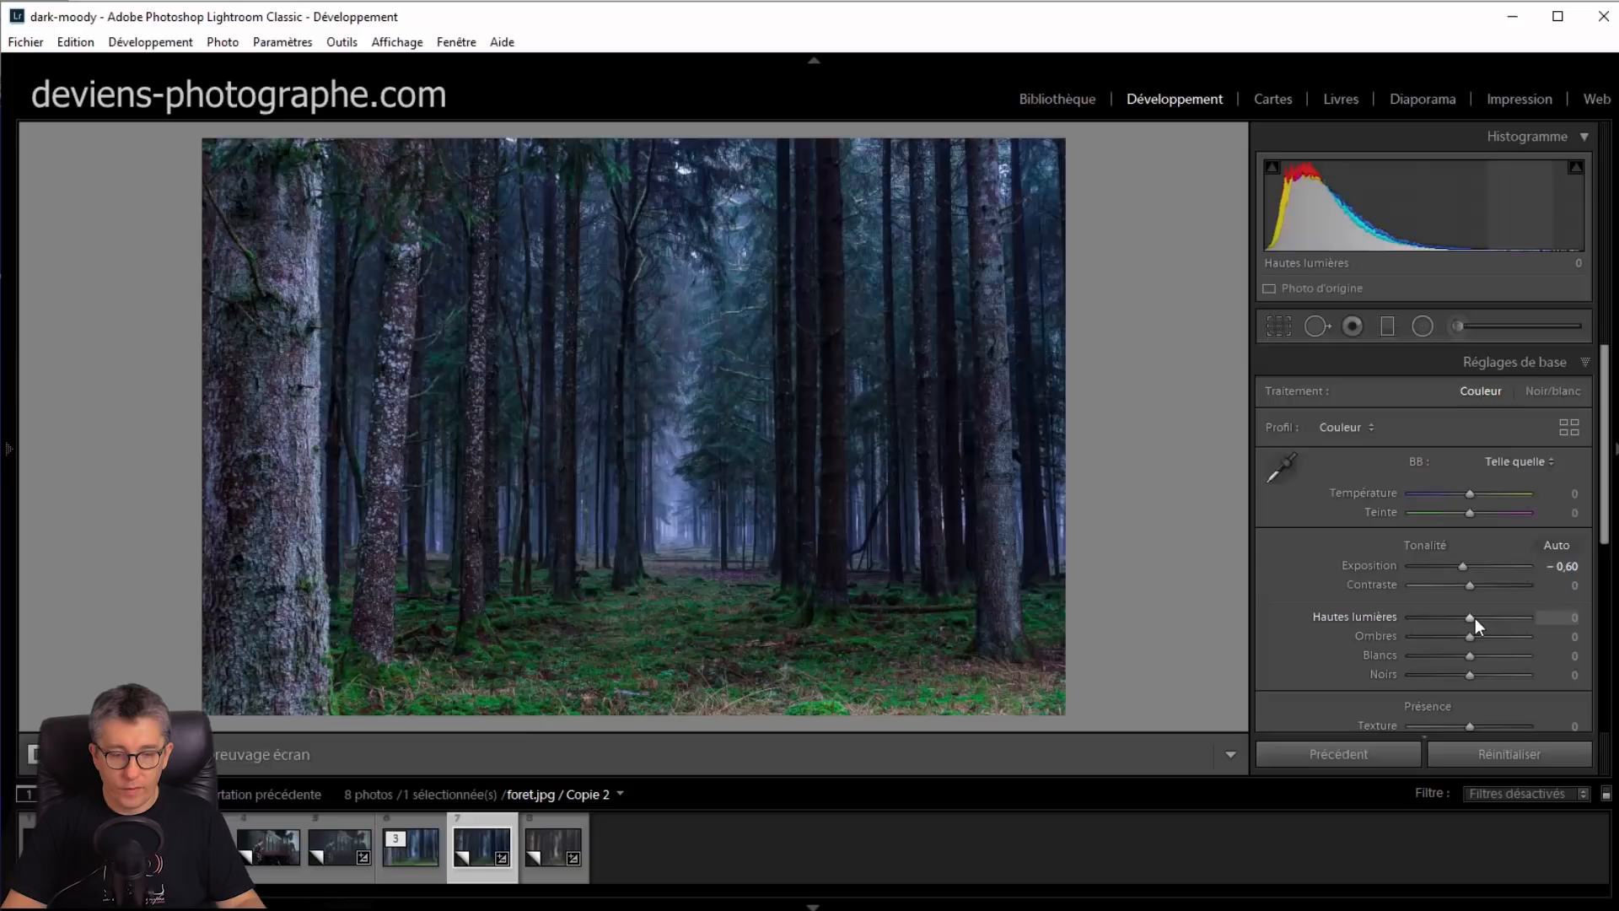
left_click_drag(1475, 619, 1436, 618)
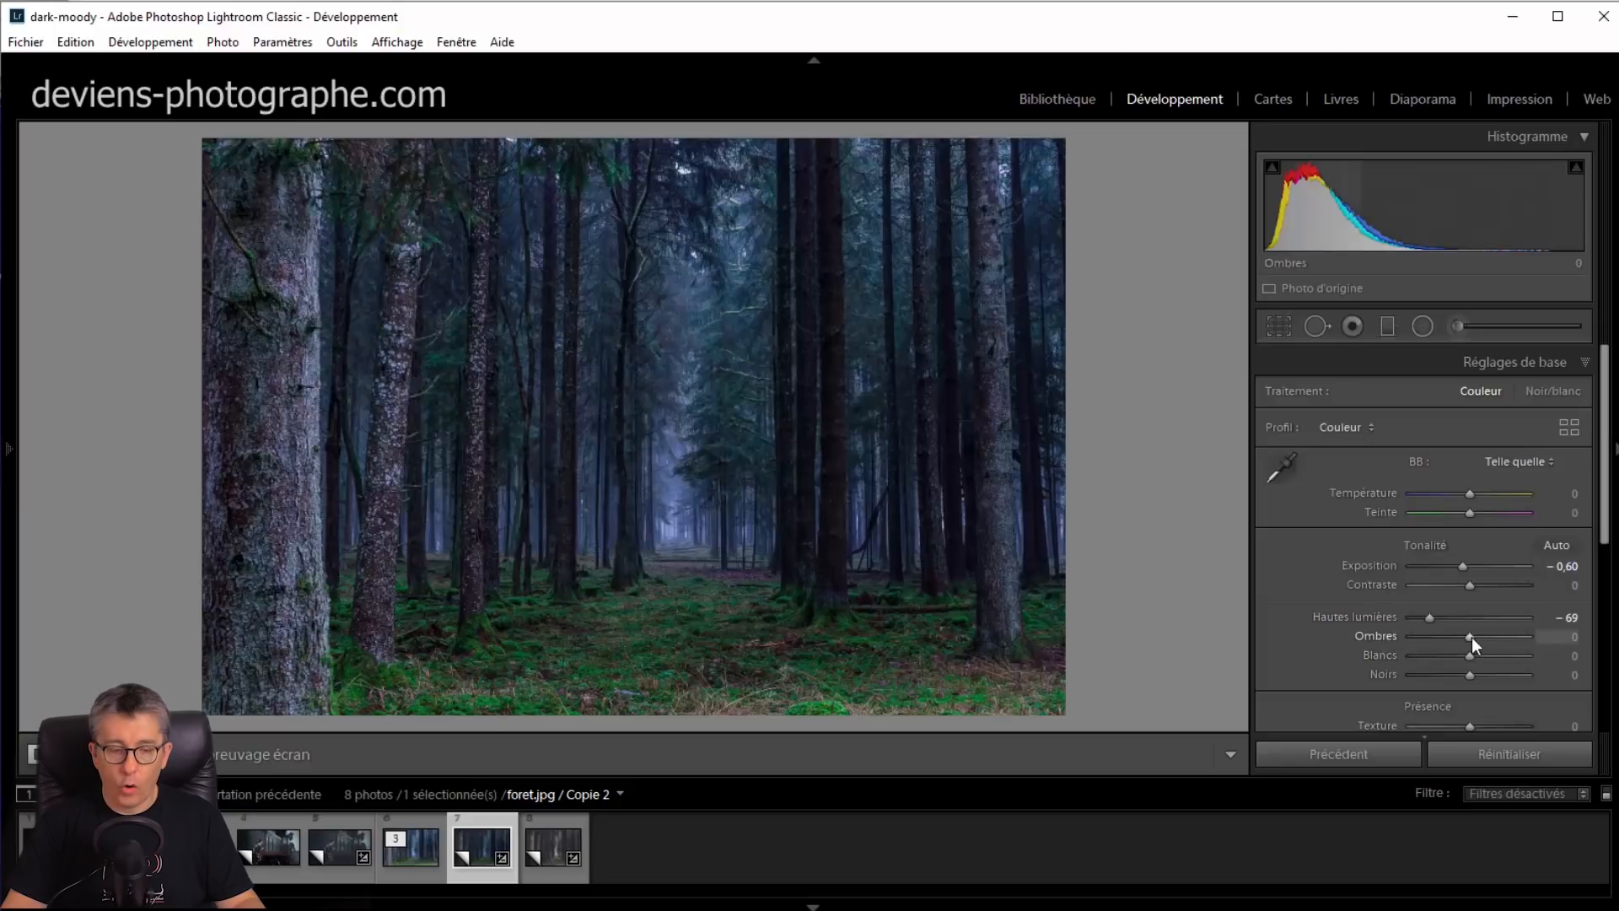
left_click_drag(1470, 636, 1518, 641)
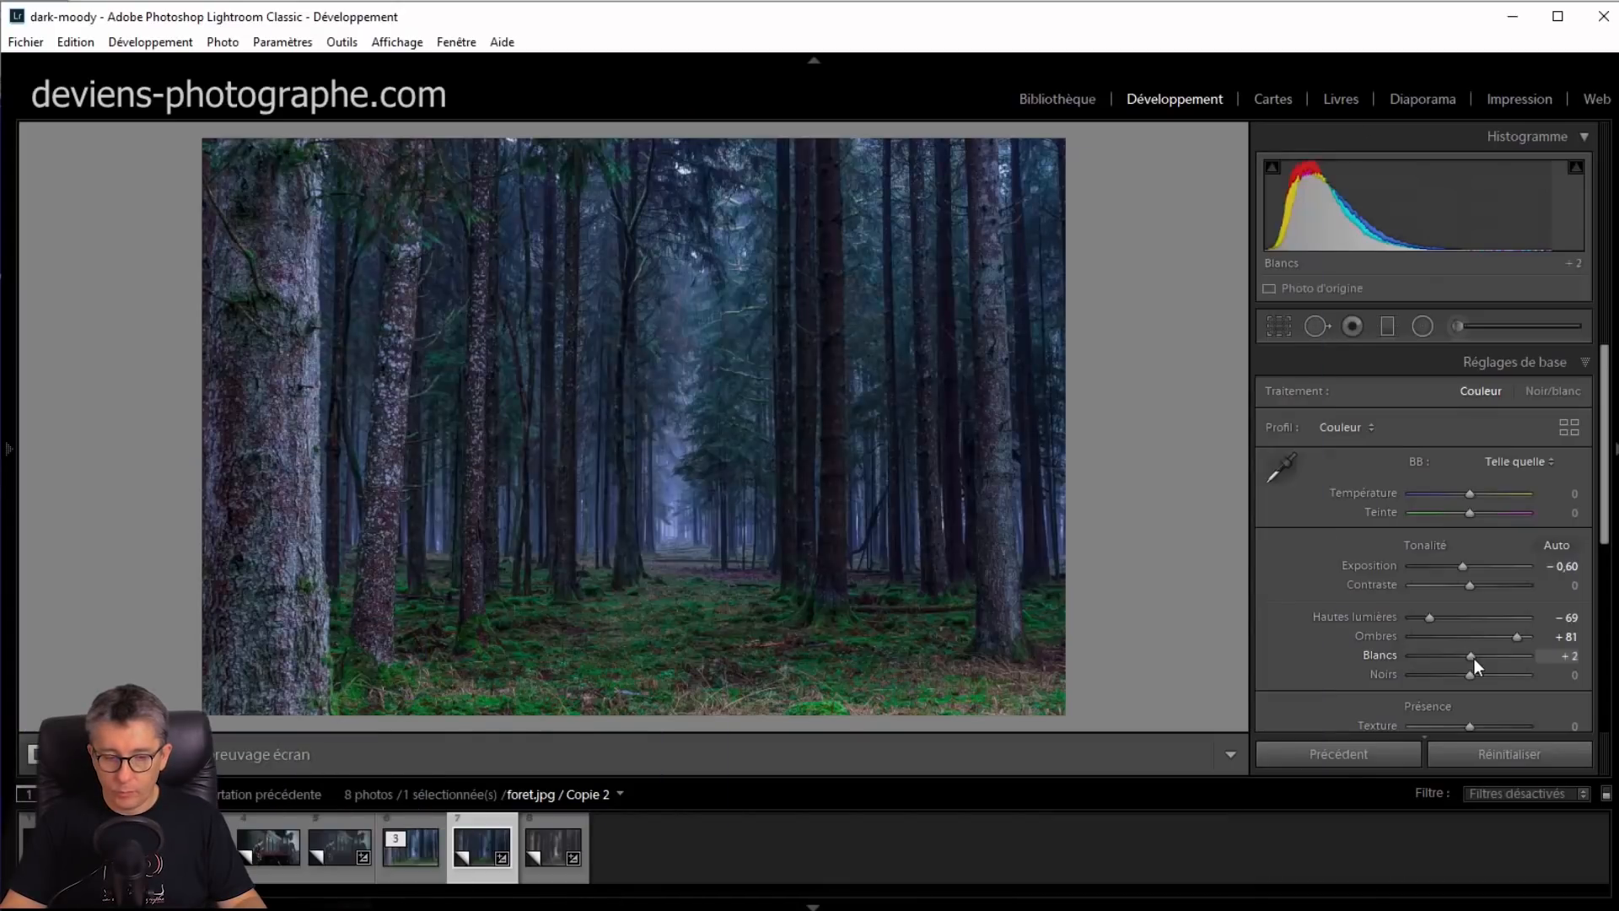
left_click_drag(1474, 658, 1494, 663)
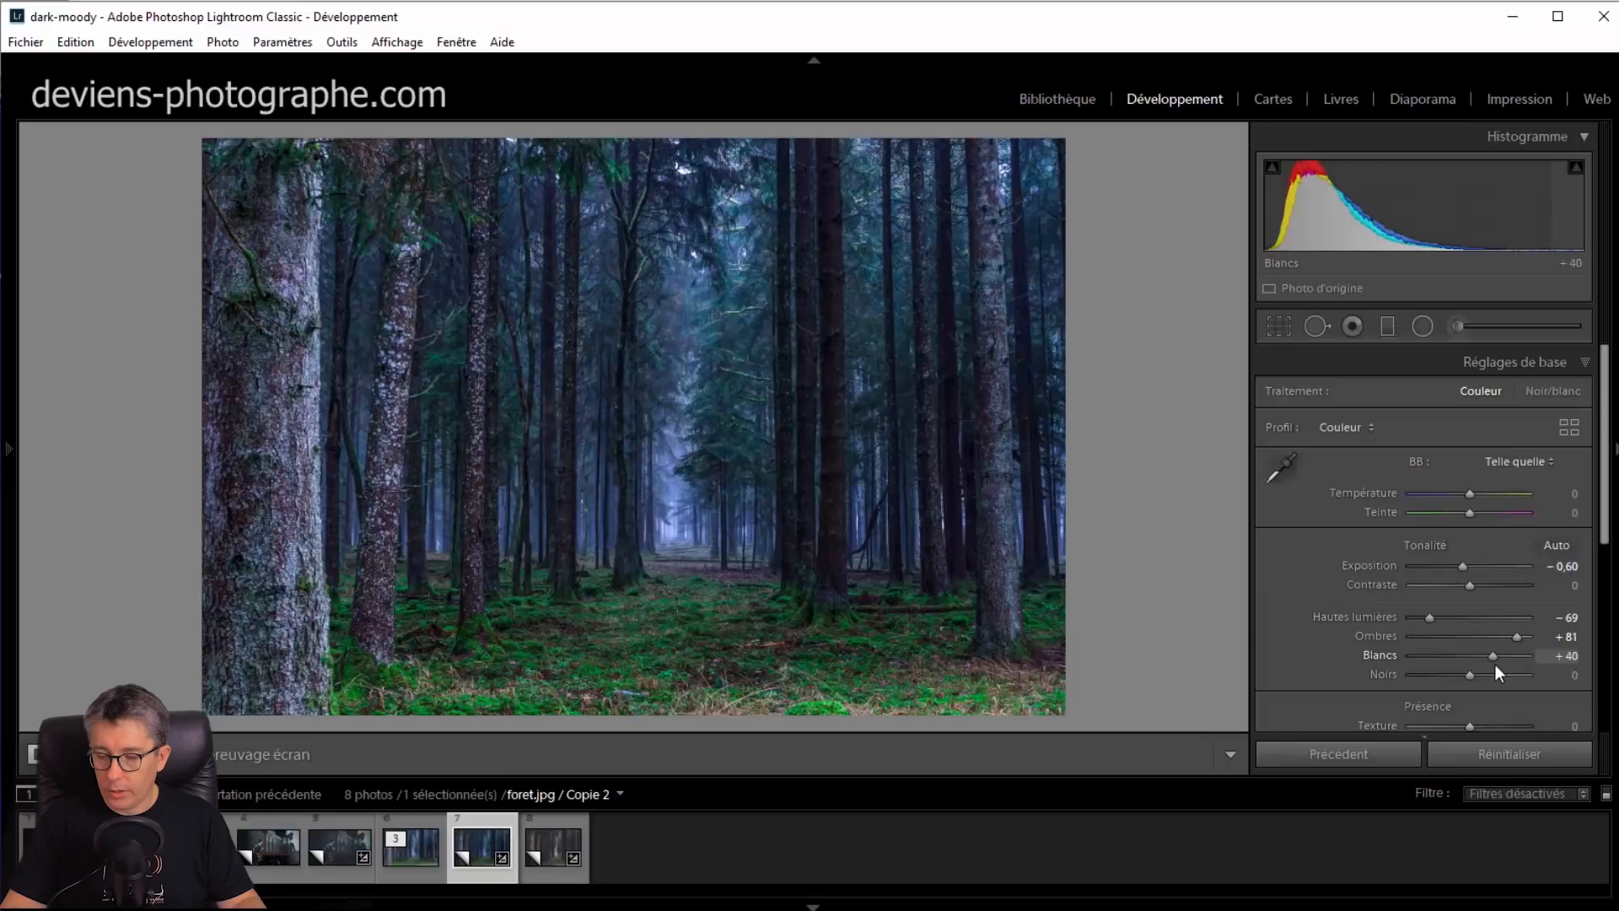
left_click_drag(1467, 678, 1439, 680)
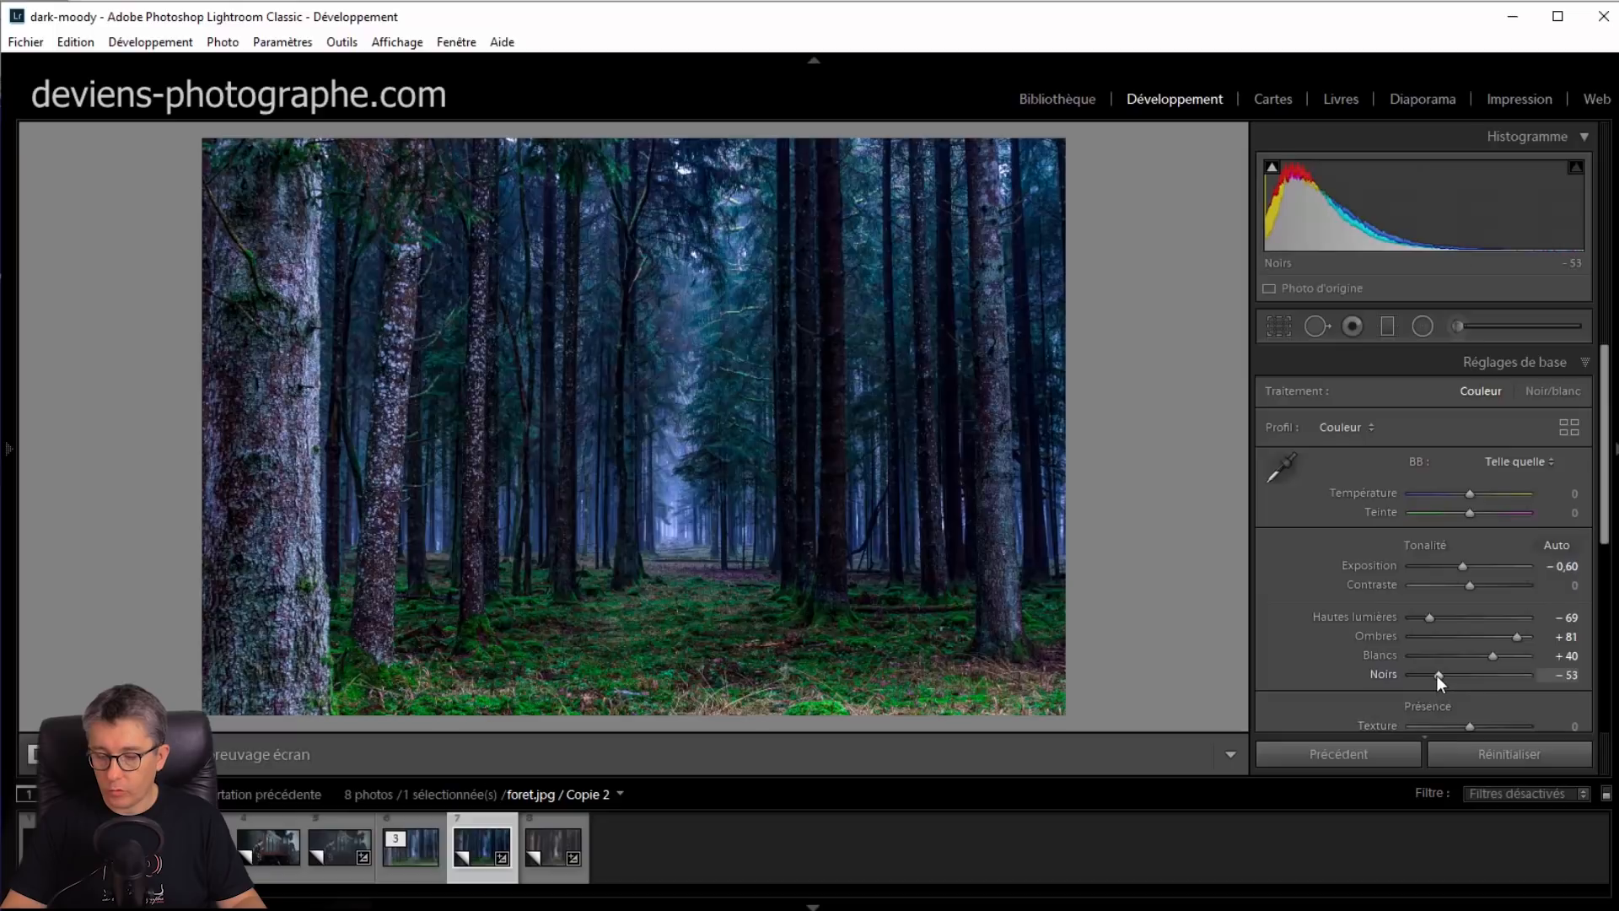
left_click_drag(1438, 681, 1437, 681)
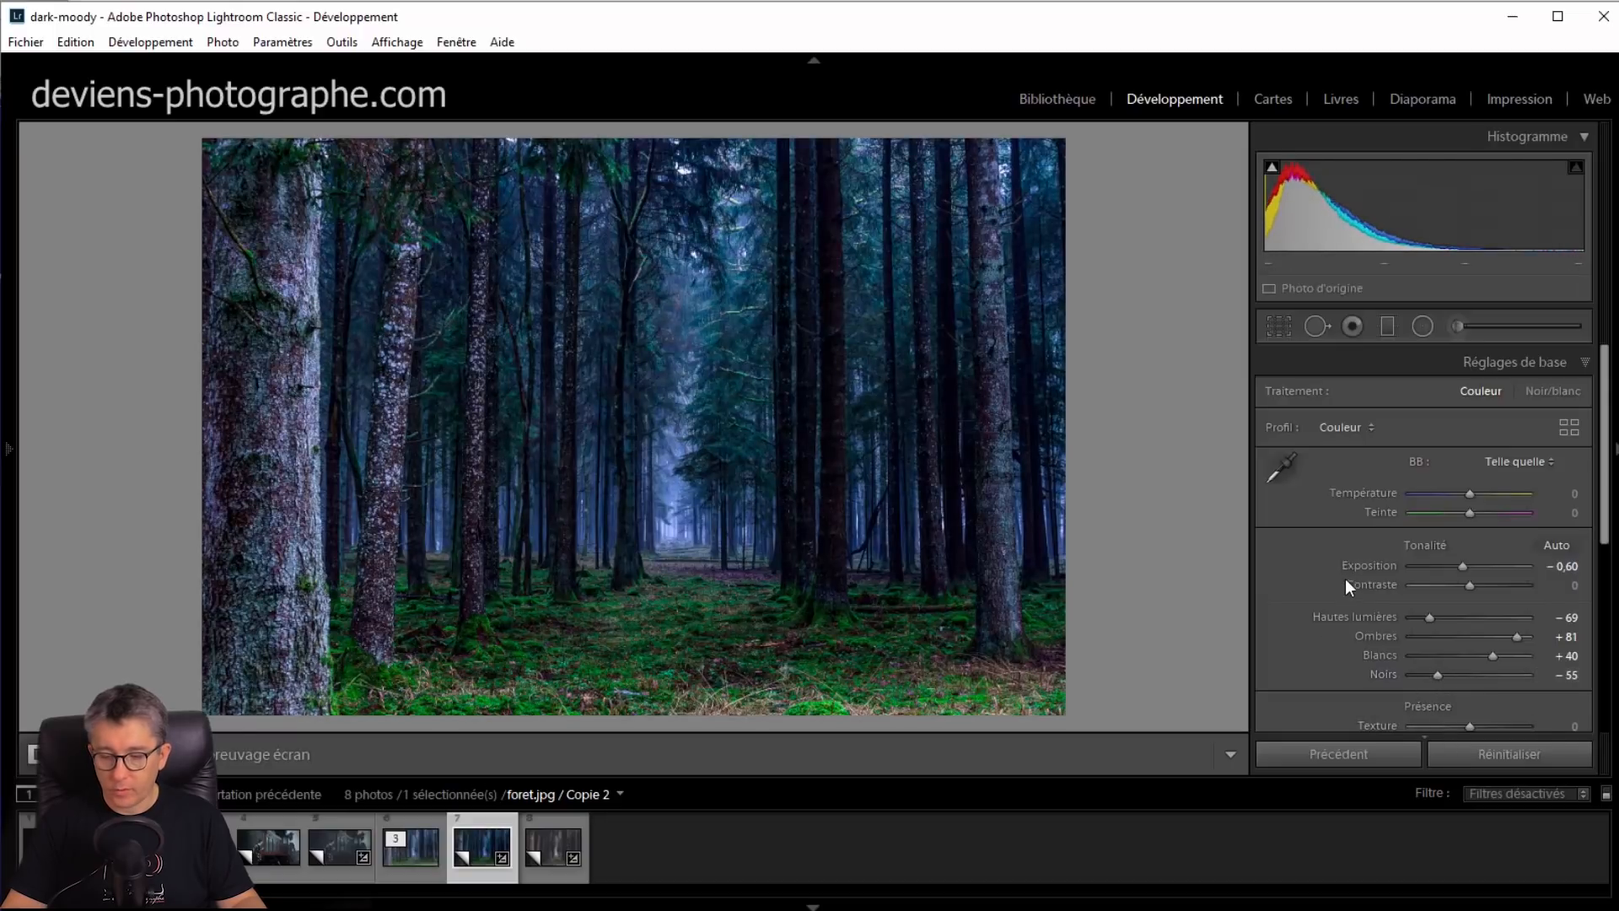
Open the tone curve settings to show the RGB point curve
scroll(1344, 581, "down", 5)
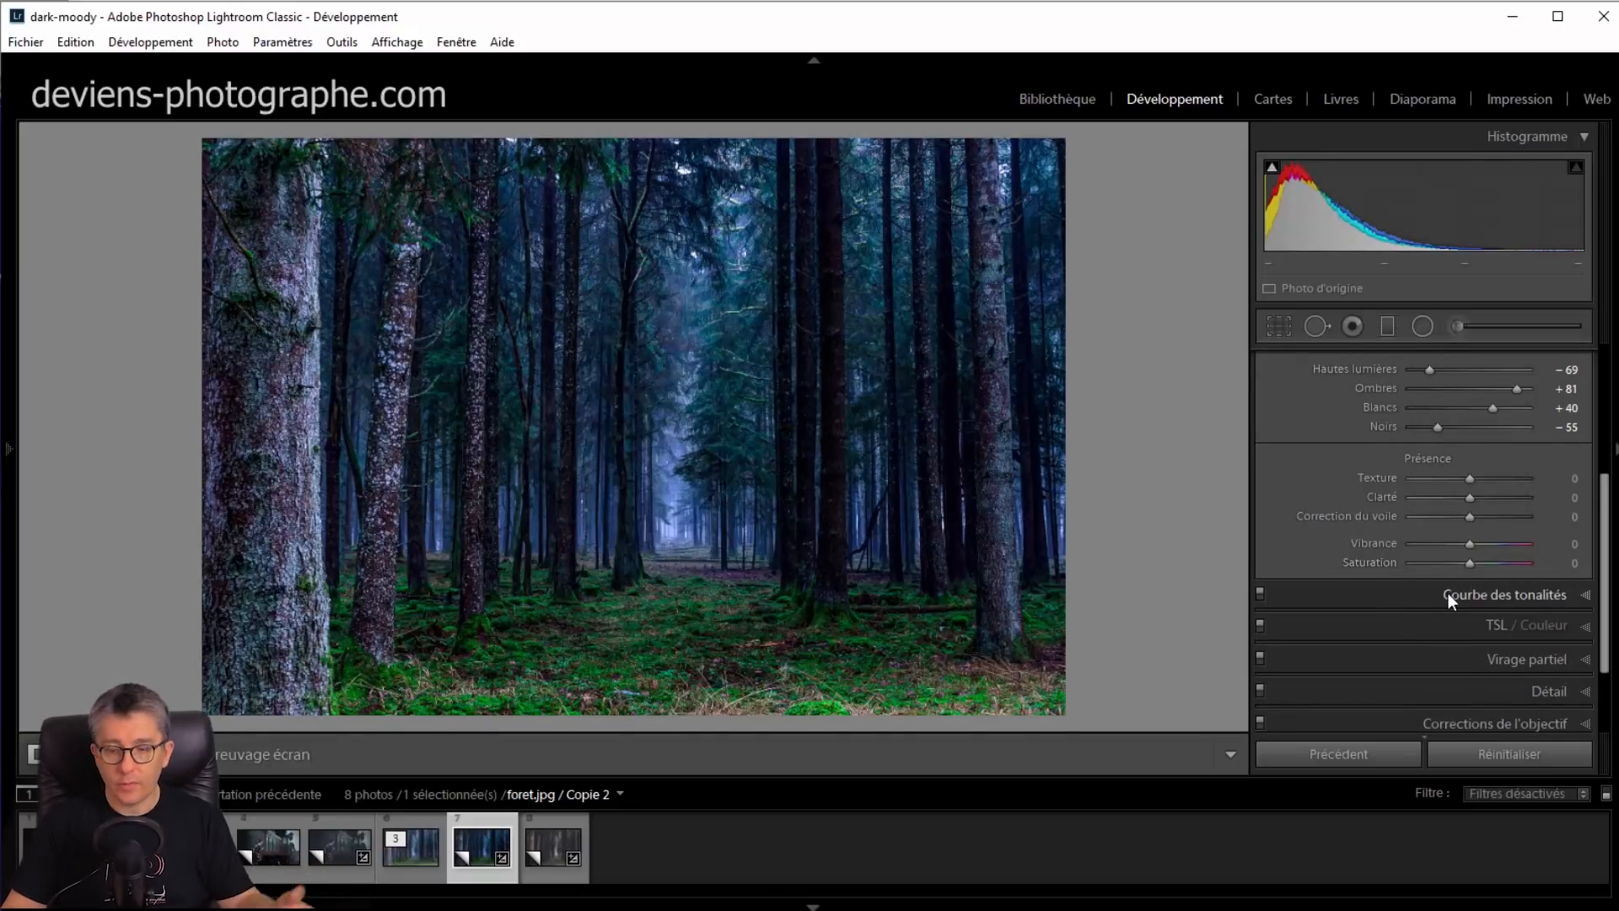
left_click(1448, 594)
scroll(1446, 594, "up", 3)
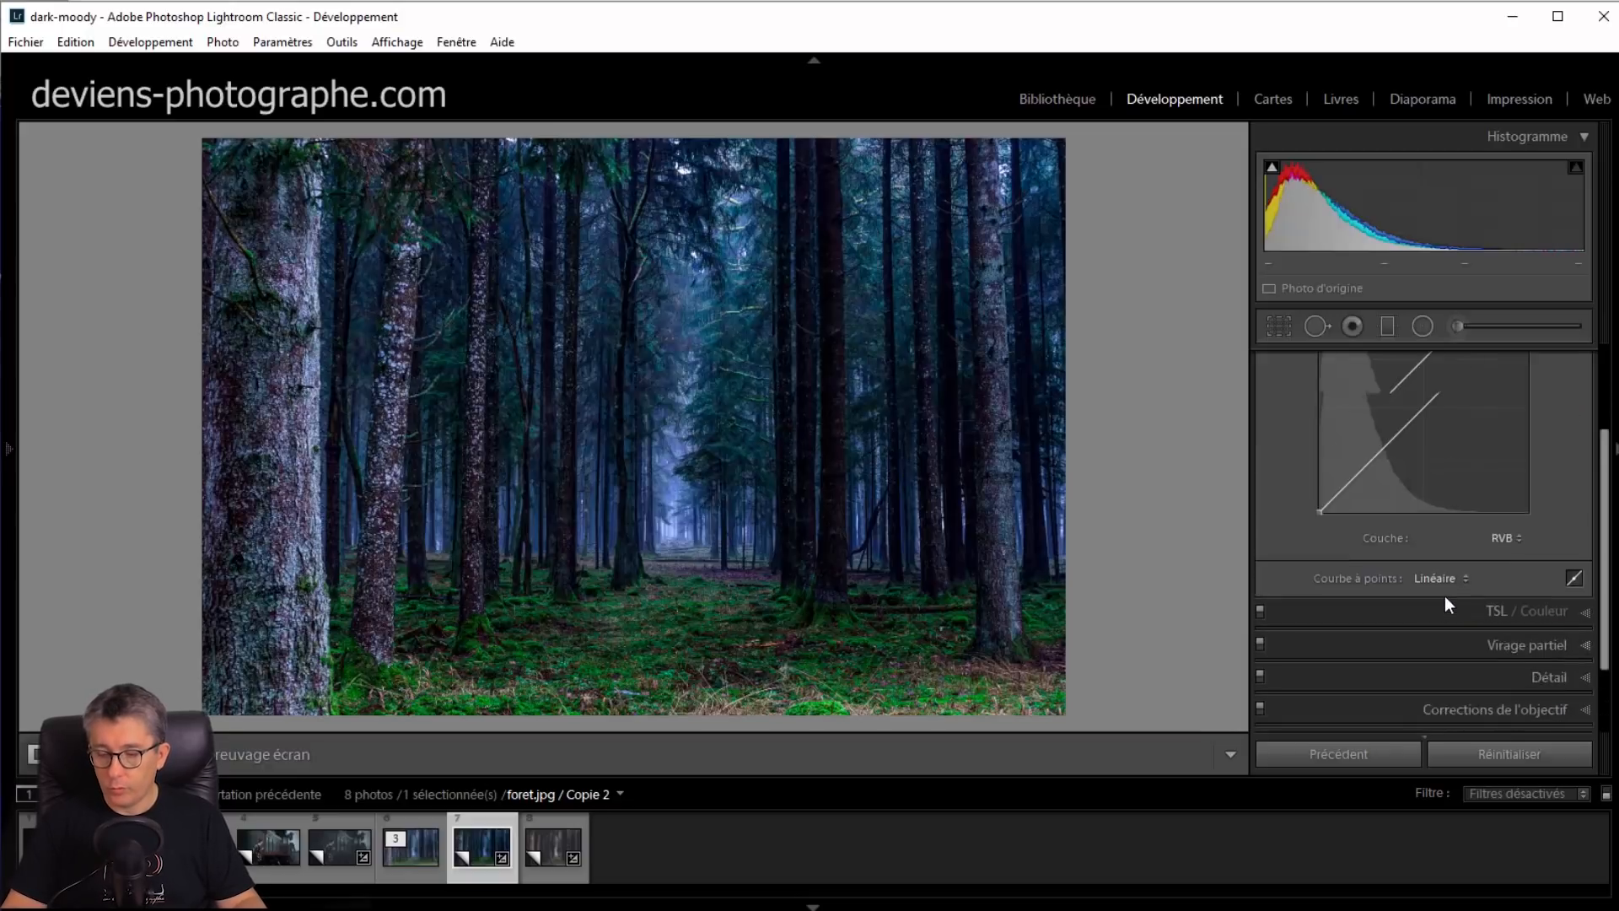
scroll(1433, 624, "down", 1)
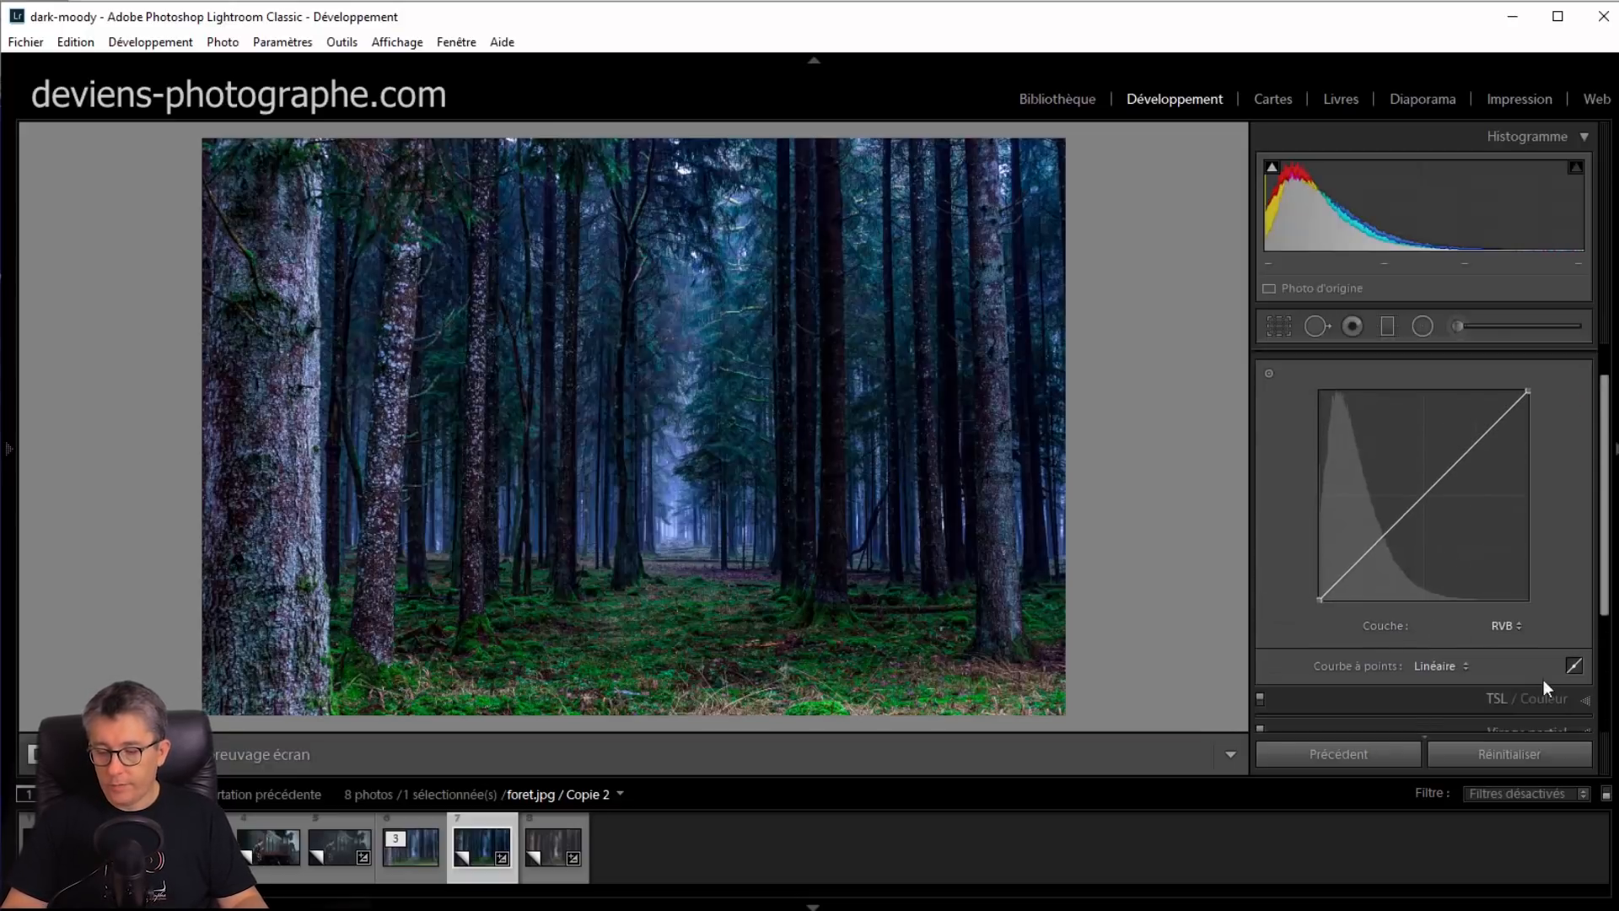
Look at the tone curve's parametric region sliders and return to point curve editing
left_click(1573, 666)
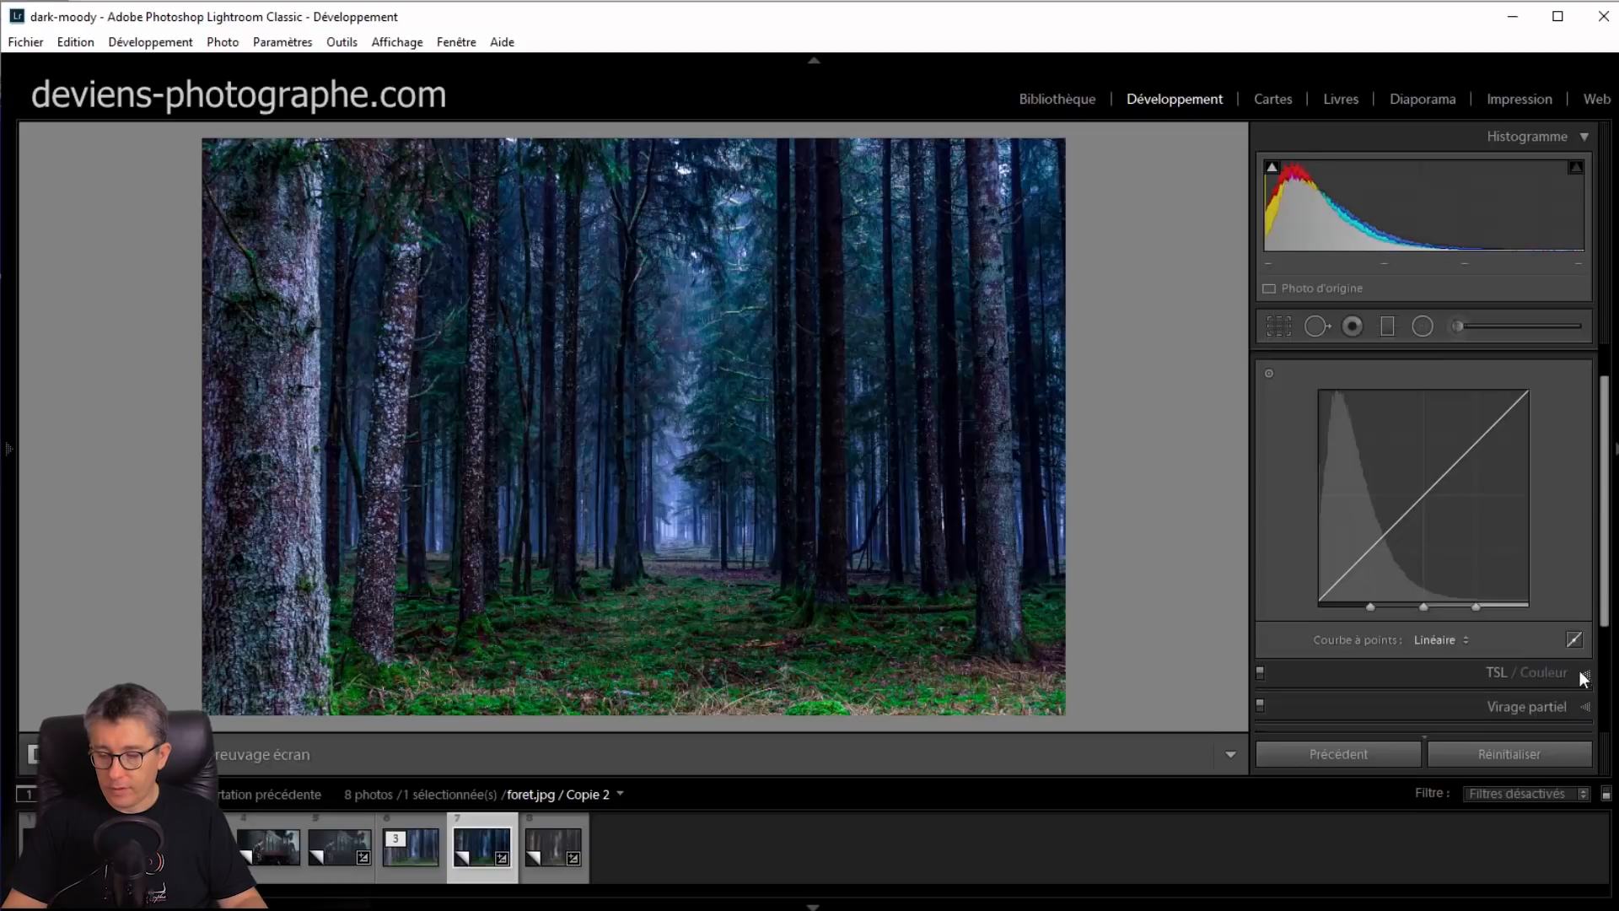
scroll(1518, 607, "down", 2)
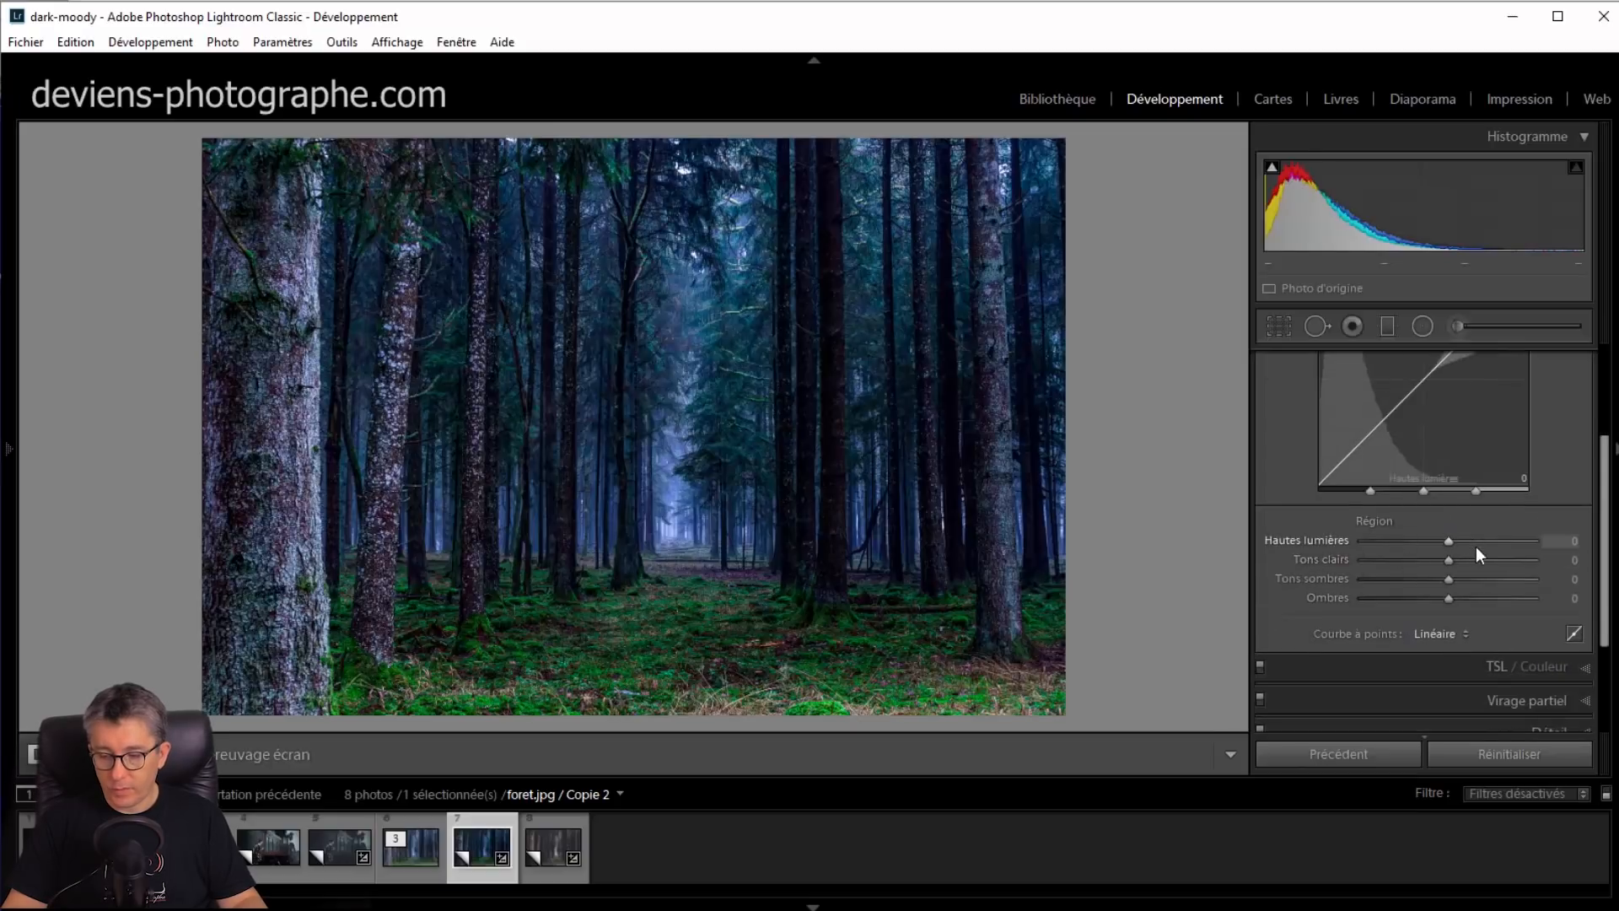
scroll(1478, 550, "up", 3)
scroll(1484, 552, "down", 3)
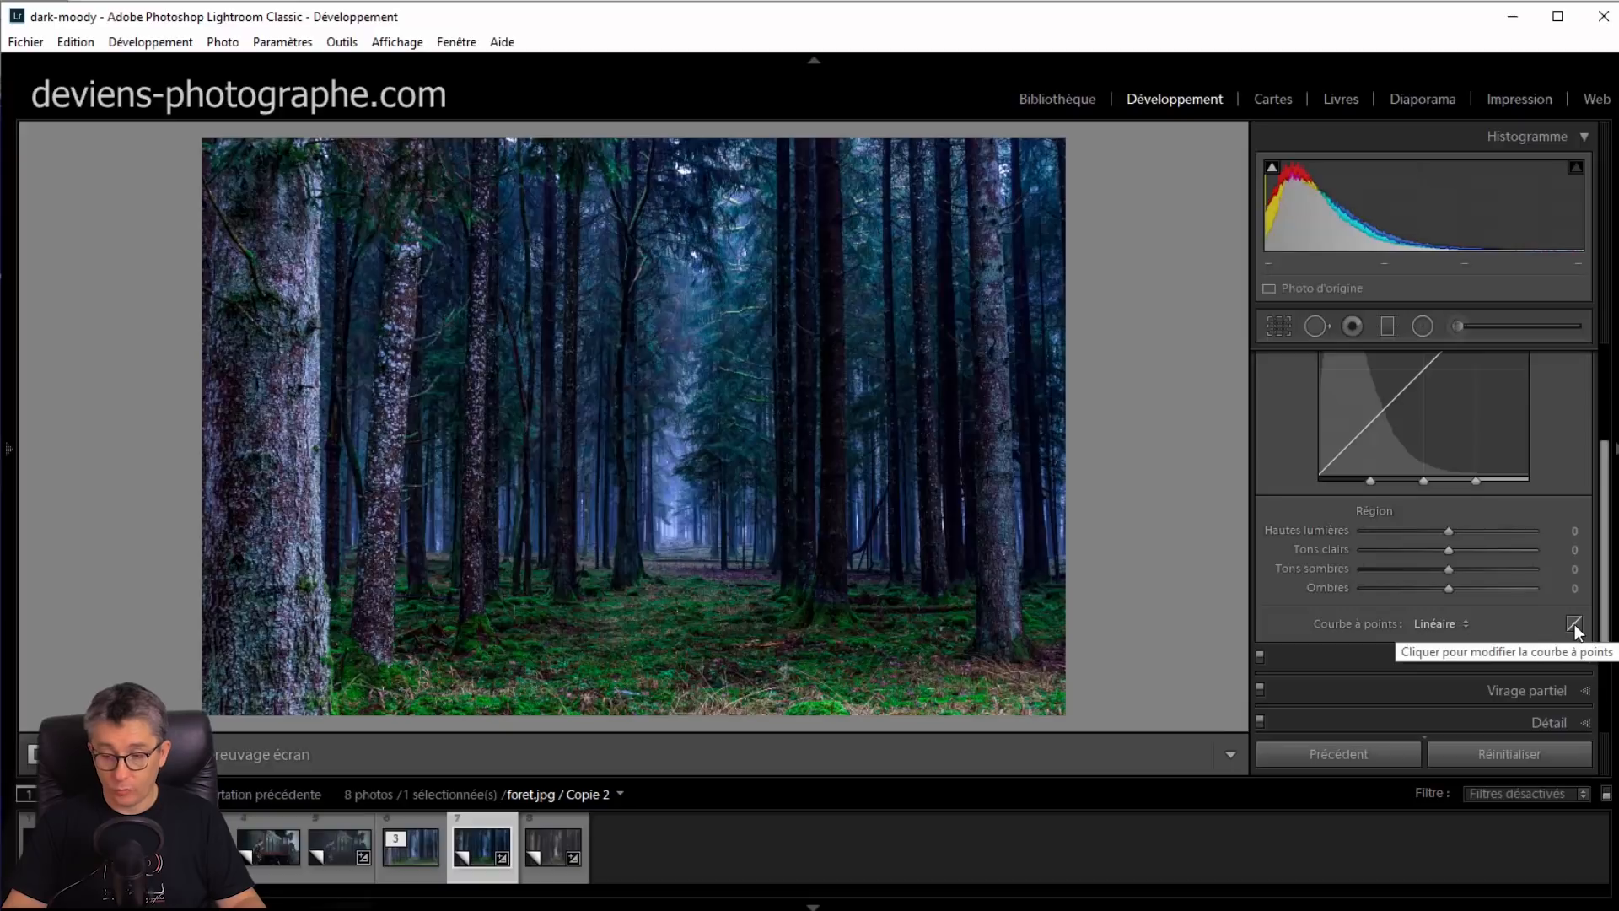
left_click(1575, 624)
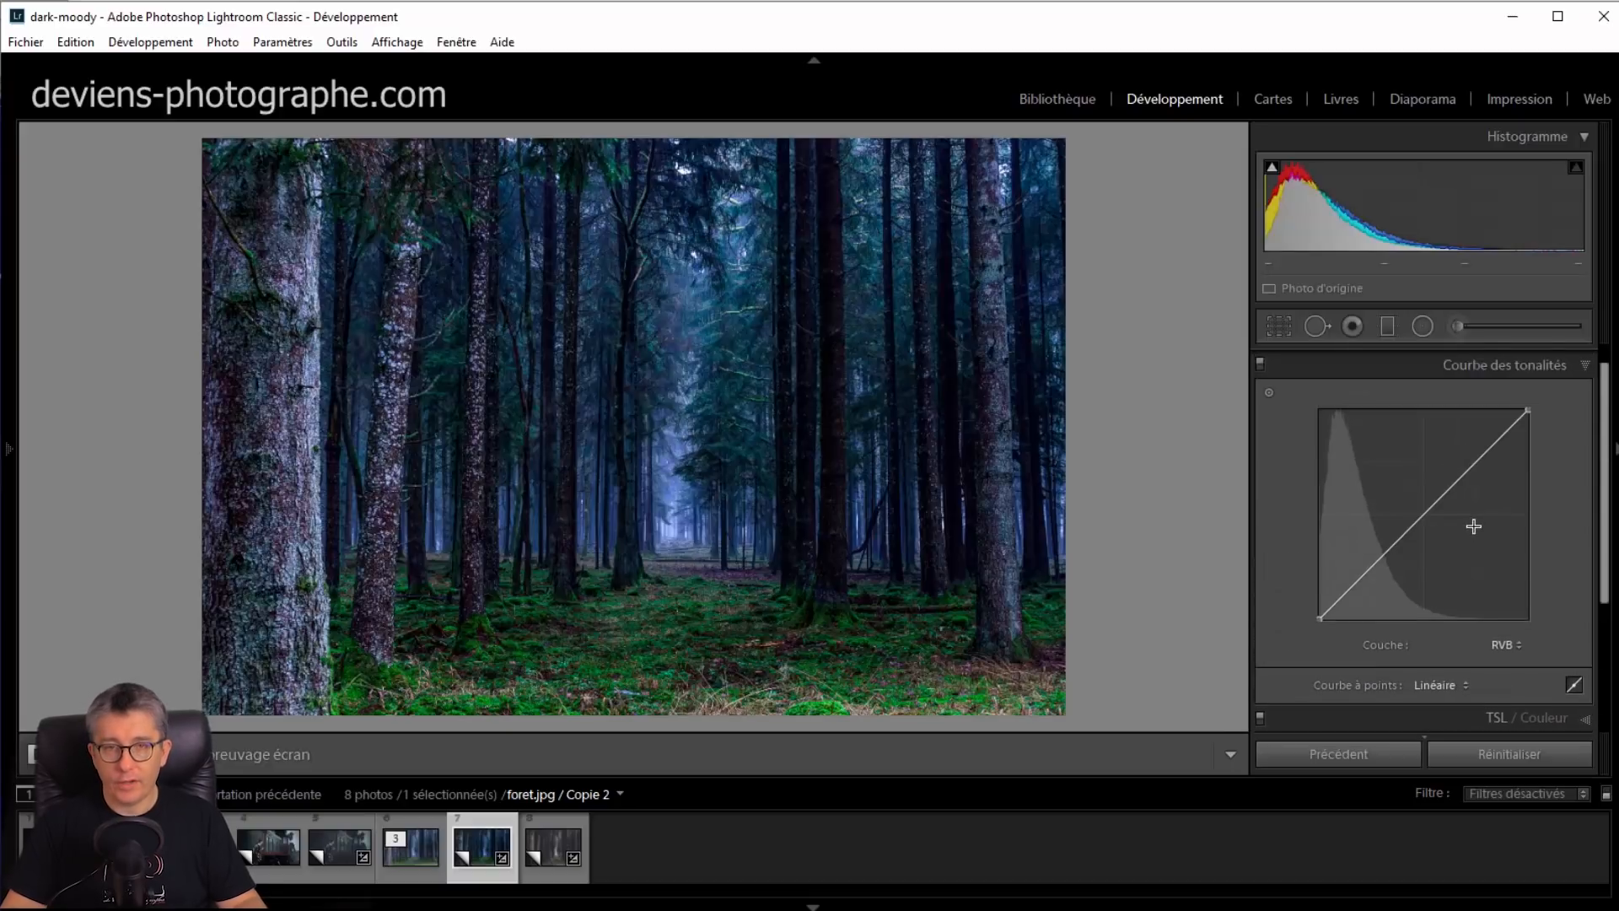
Add three anchor points along the diagonal of the RGB point curve, in the highlights, midtones and shadows
left_click(1479, 460)
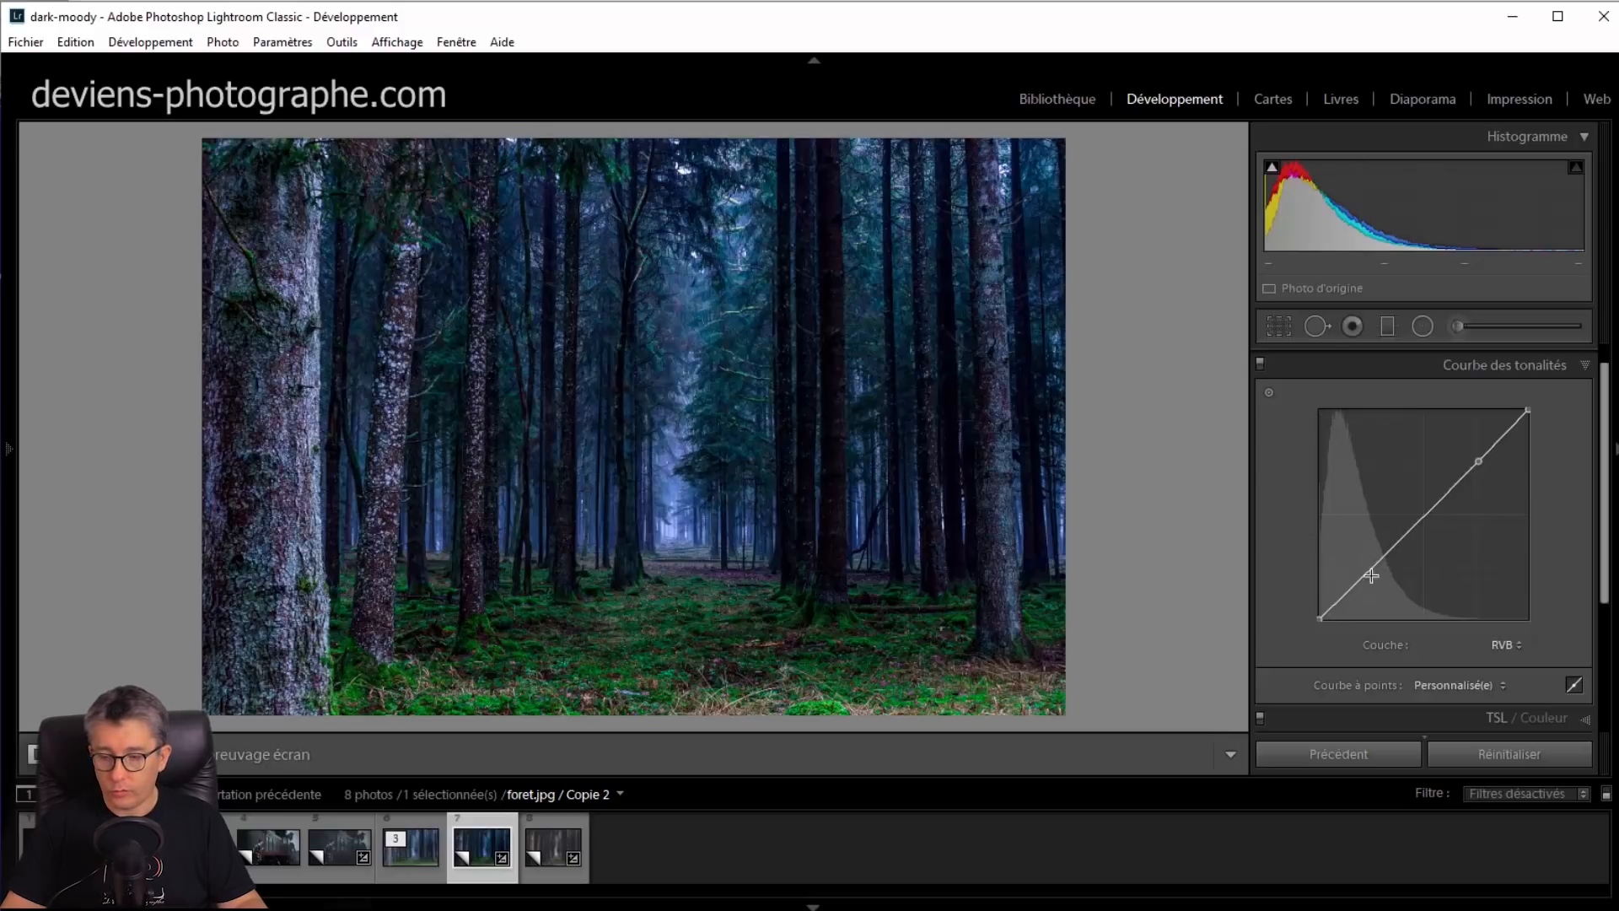
left_click(1426, 517)
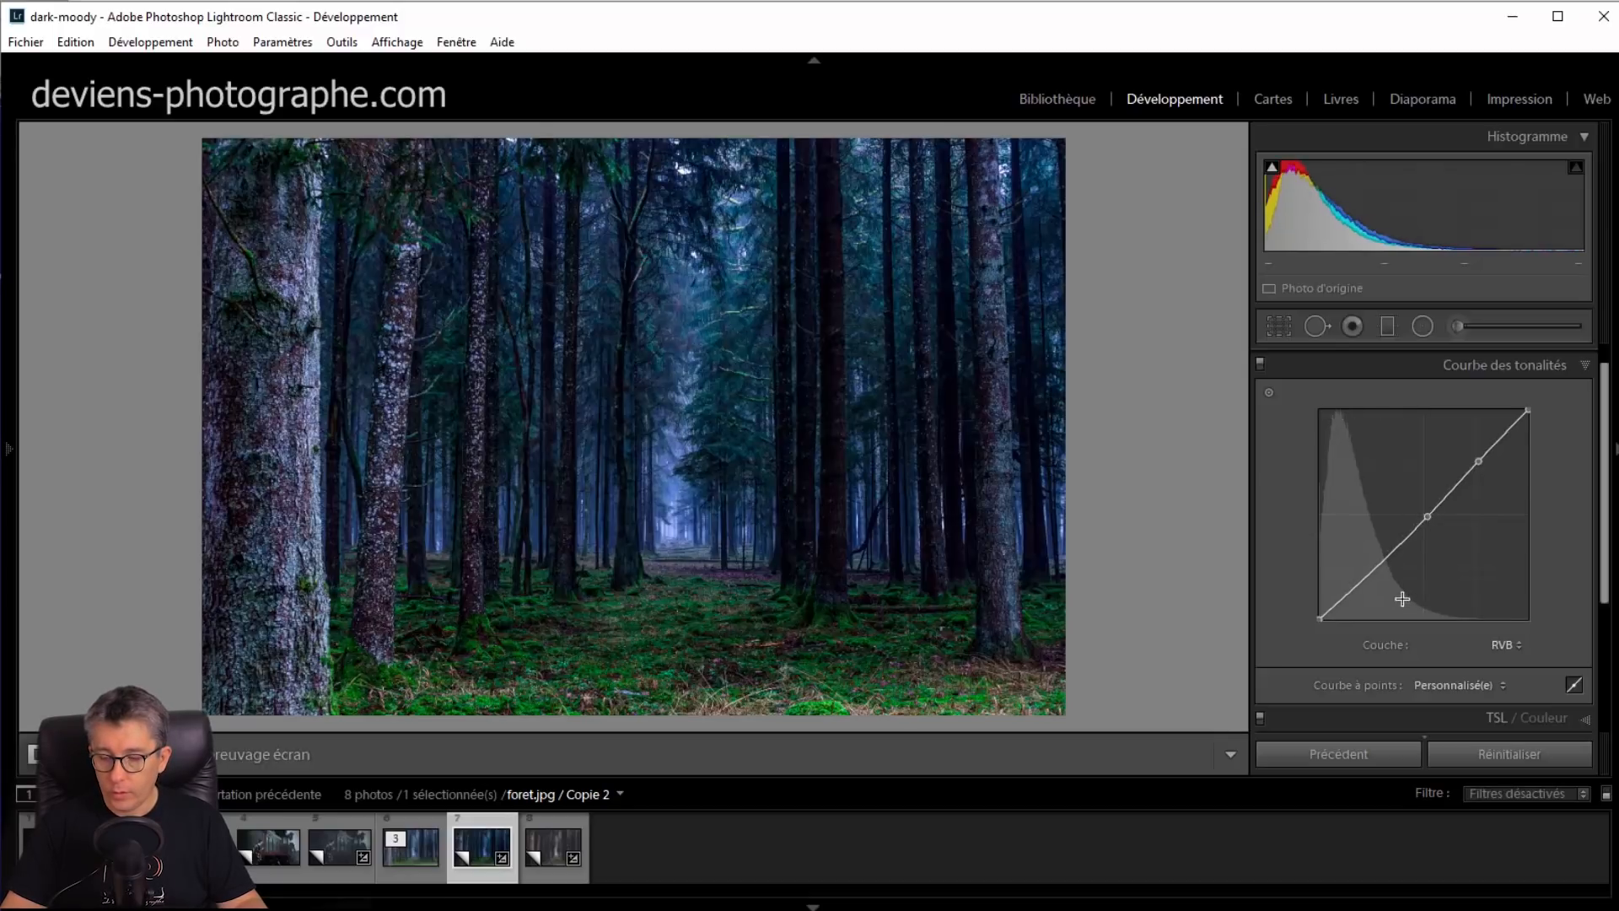
left_click_drag(1428, 519, 1425, 517)
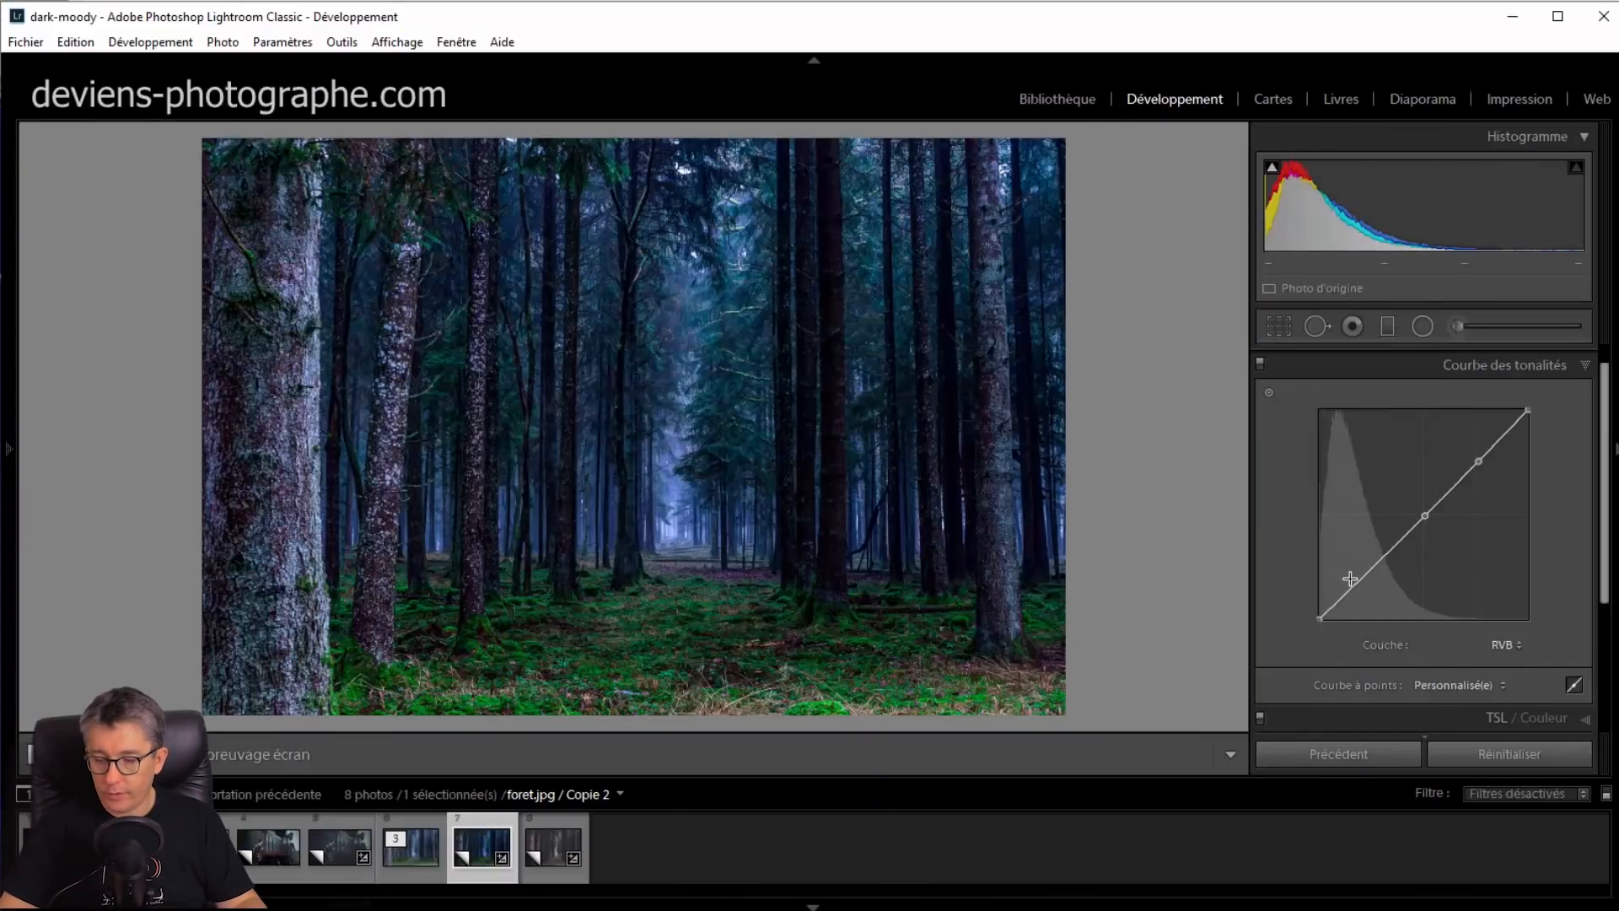
left_click(1370, 571)
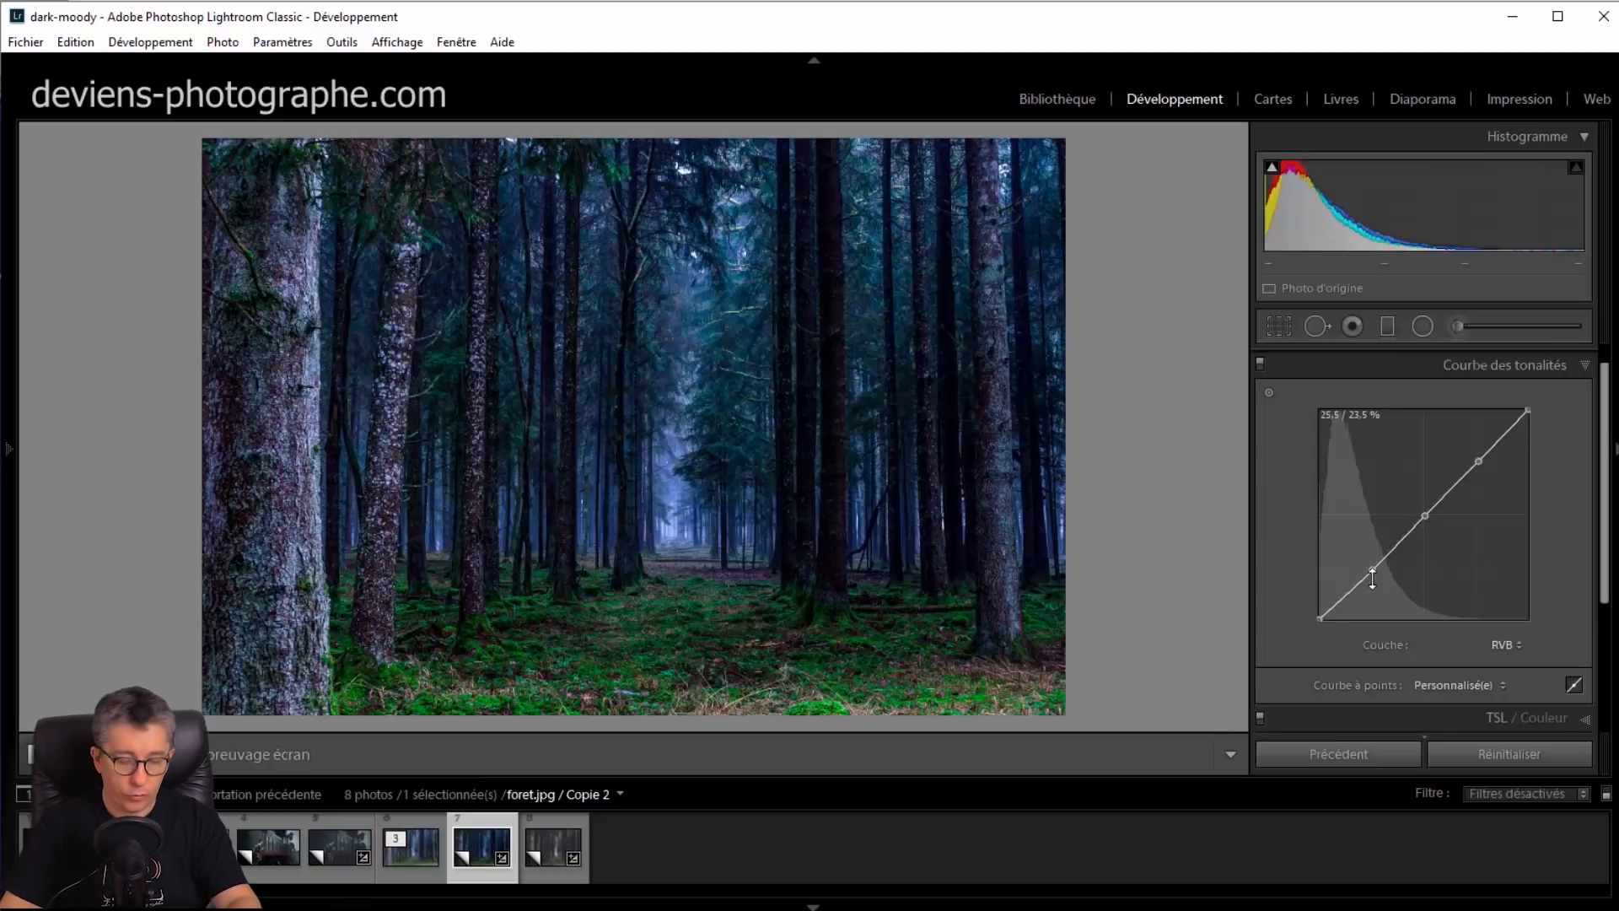
key("ctrl+z")
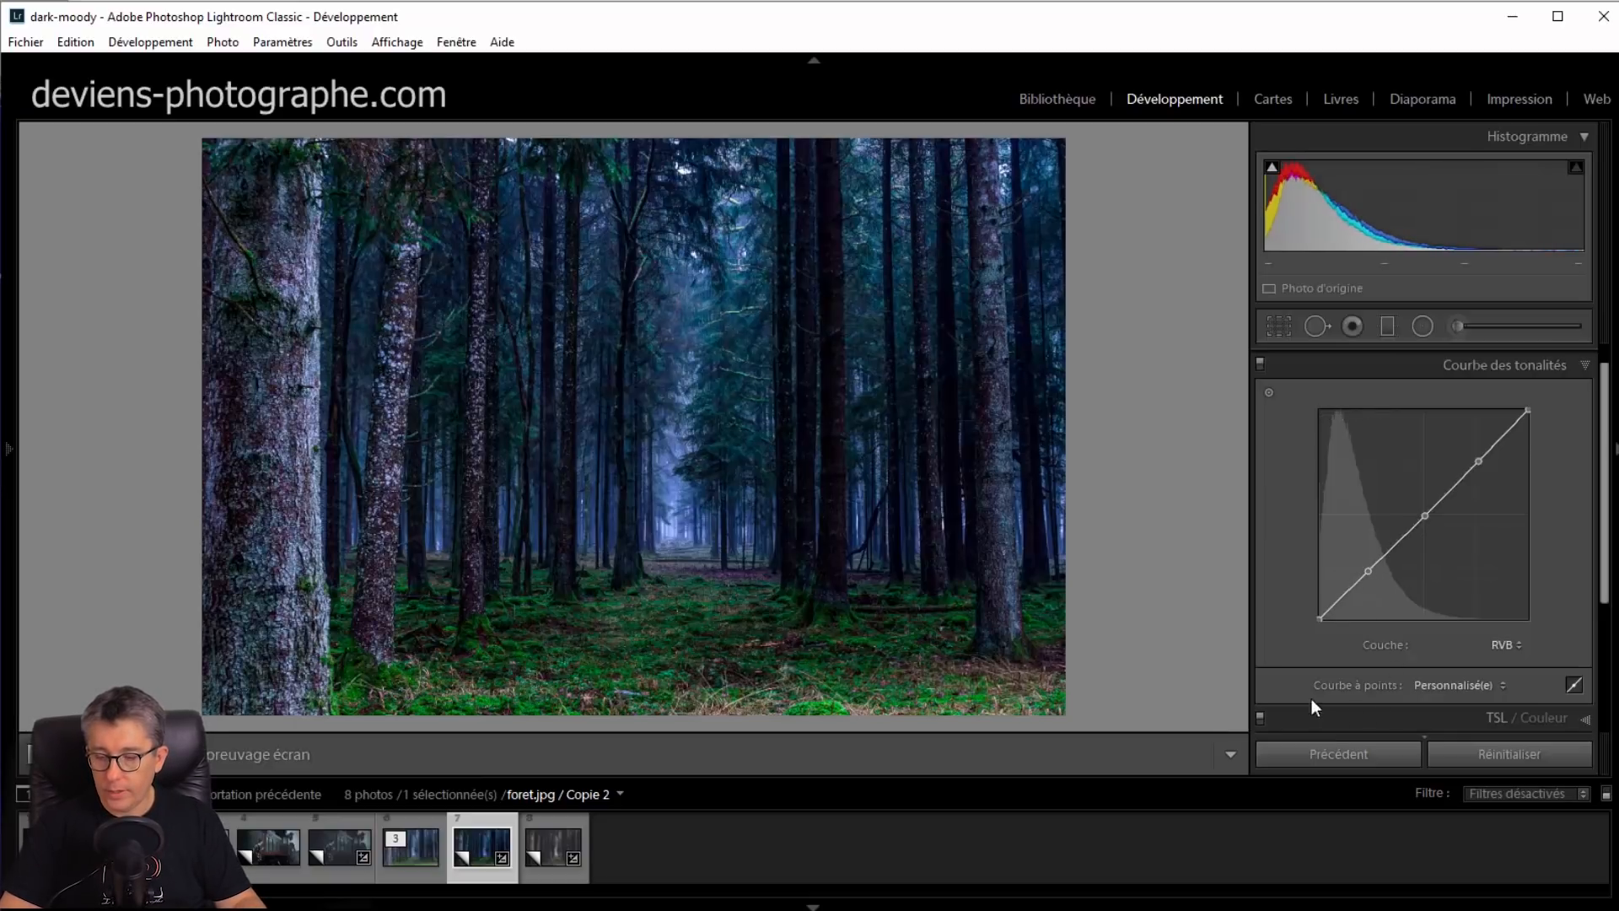
Raise the RGB curve's black endpoint to fade the blacks, lower the highlight point slightly, and close the tone curve
left_click_drag(1320, 614, 1302, 587)
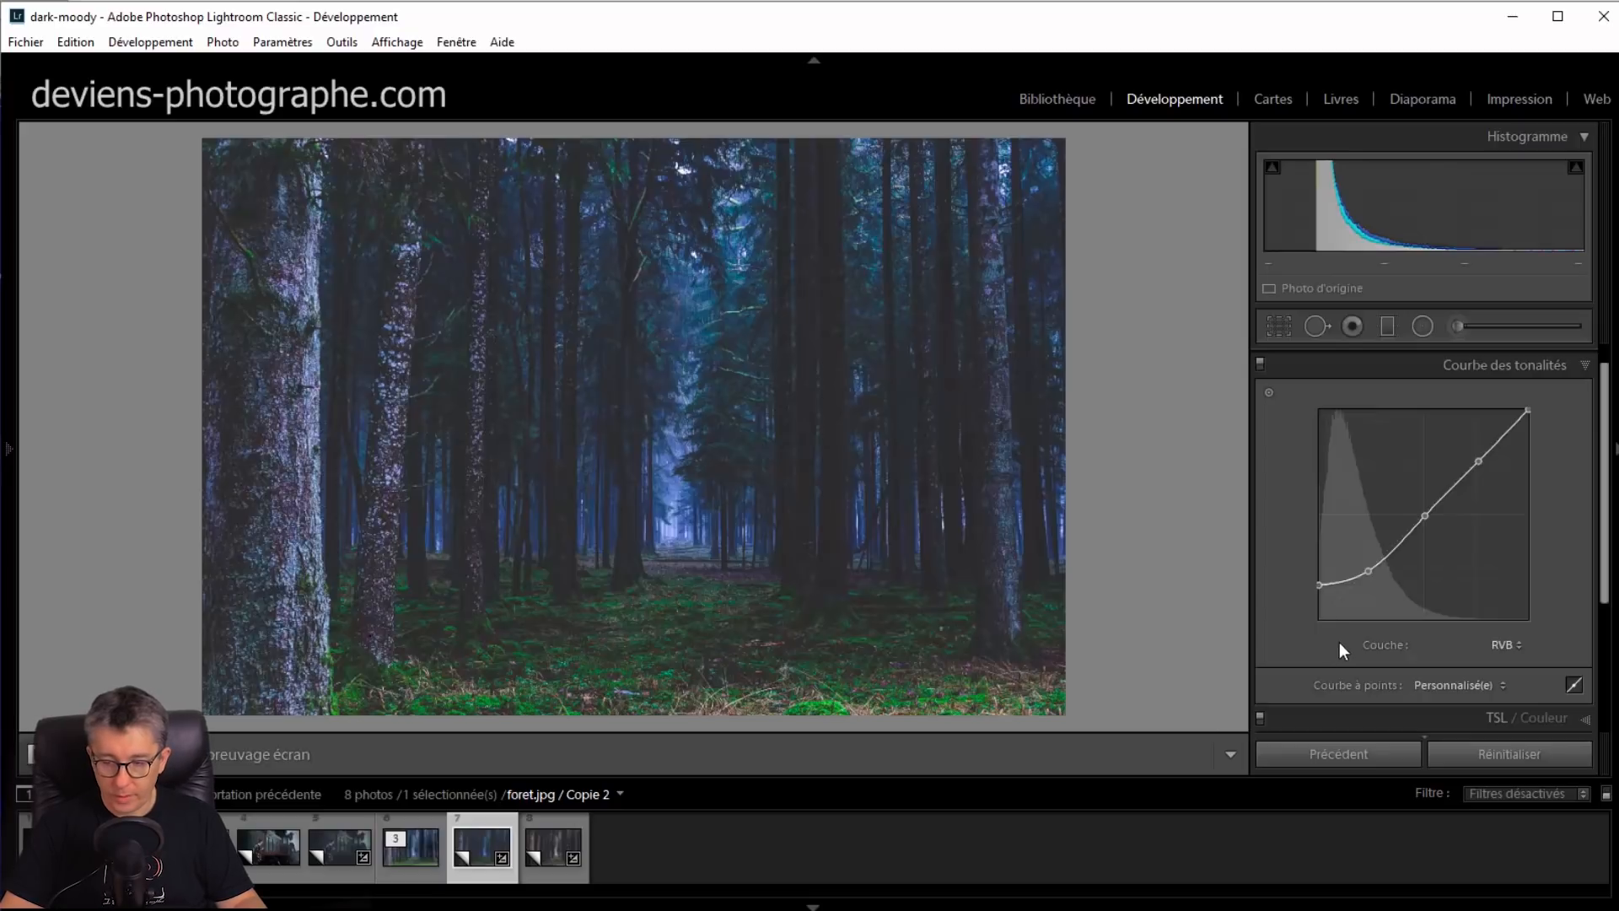
left_click_drag(1480, 463, 1486, 467)
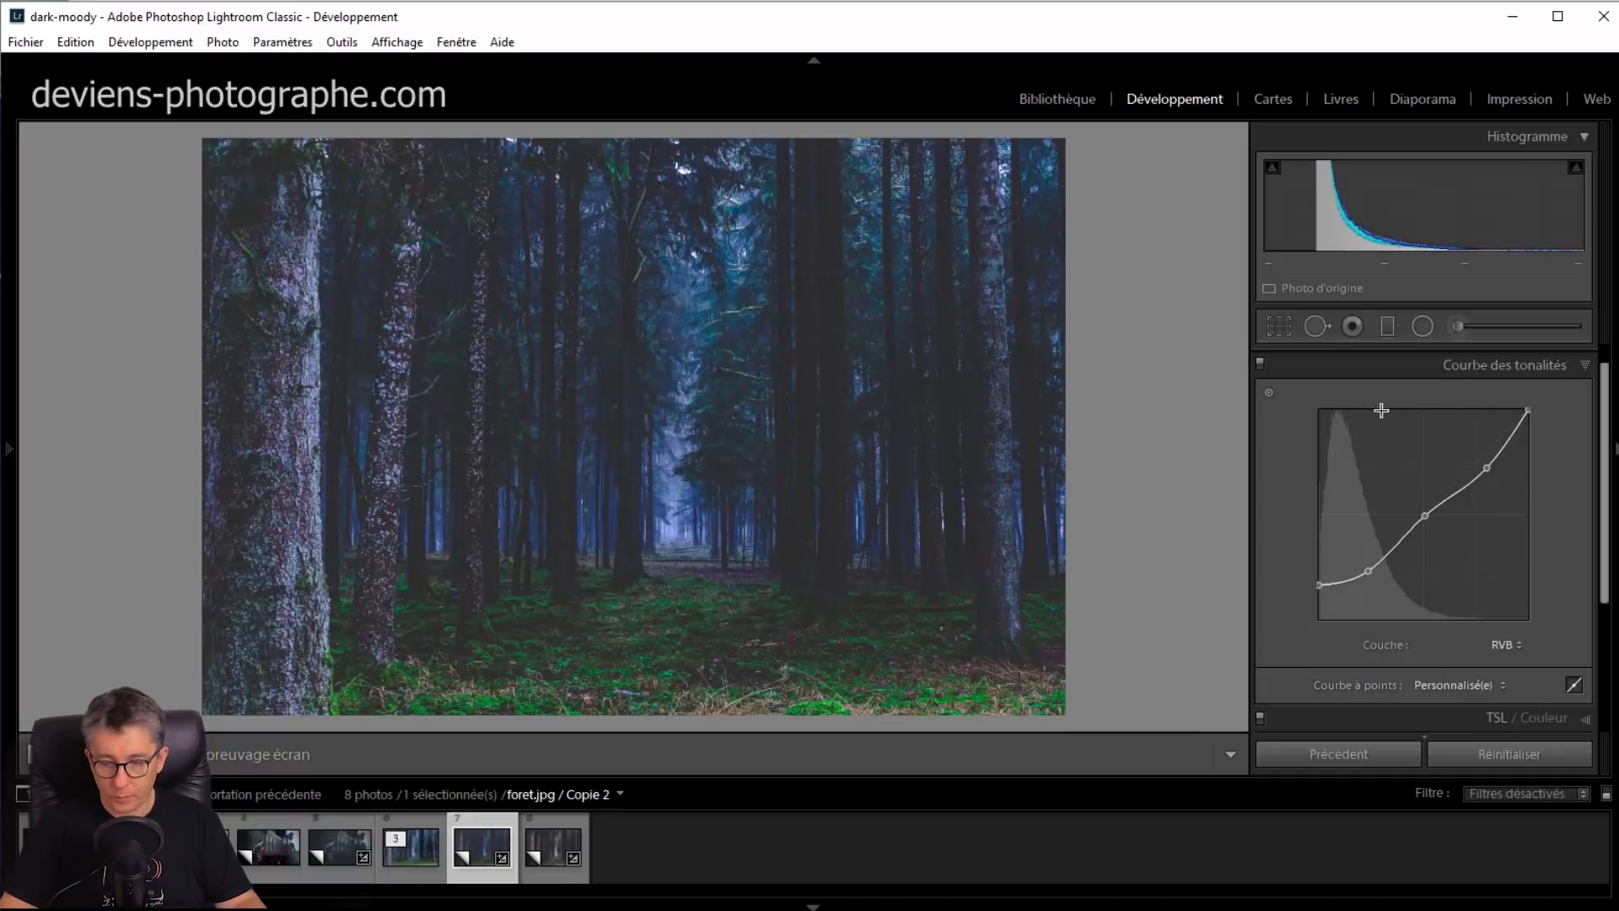
left_click(1398, 362)
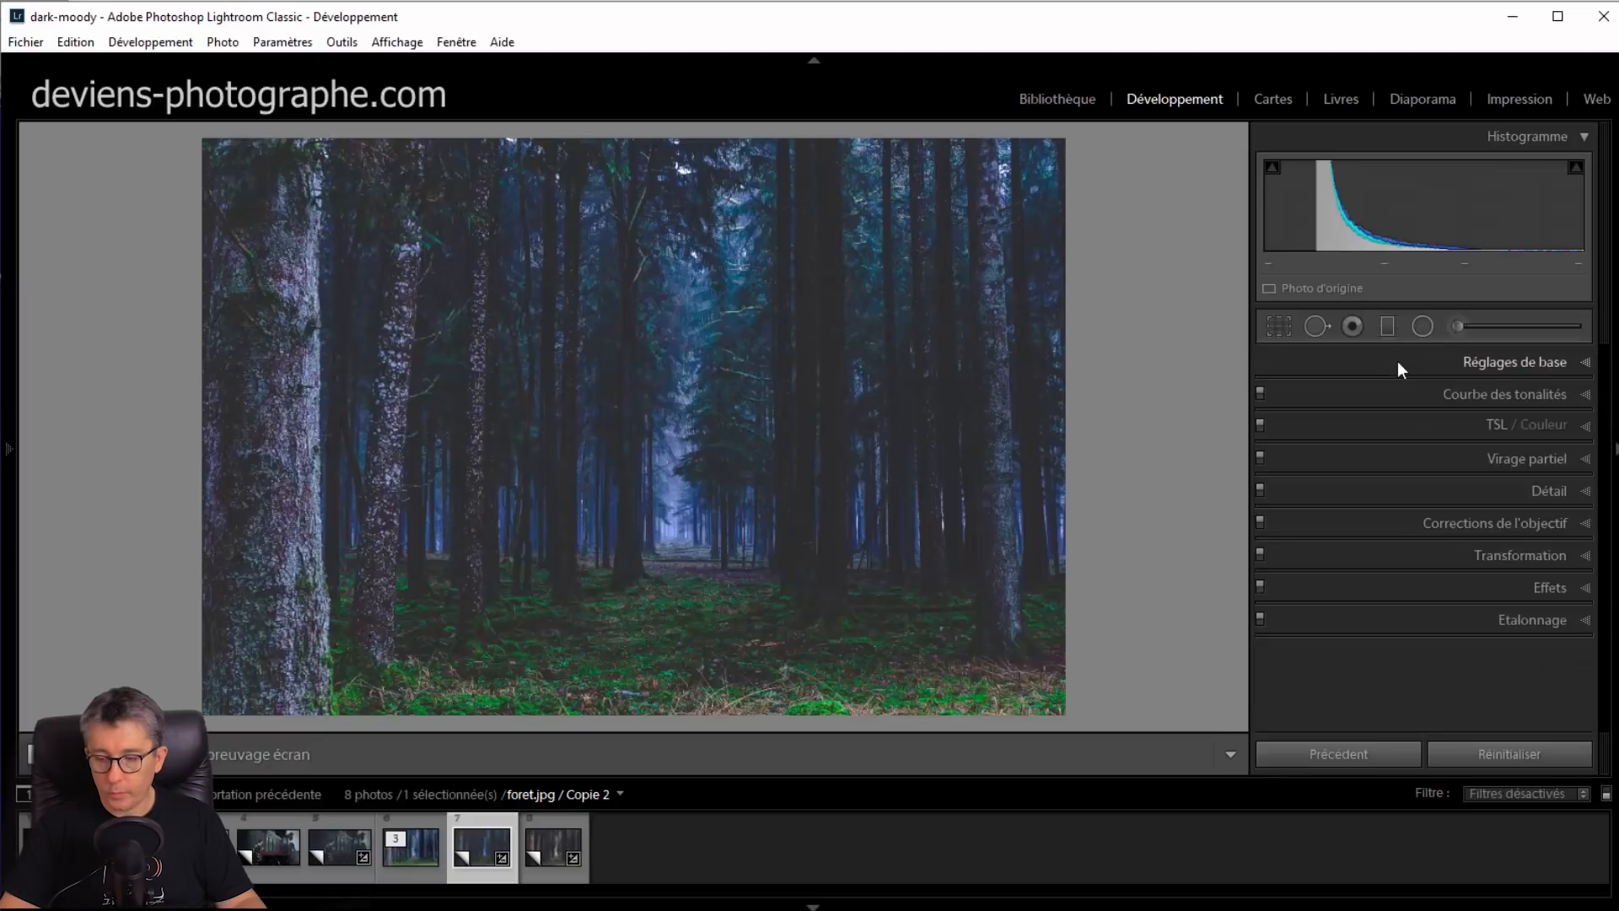
Shift the HSL hues to +67 for green, +38 for yellow, +46 for orange and −30 for blue
left_click(1427, 428)
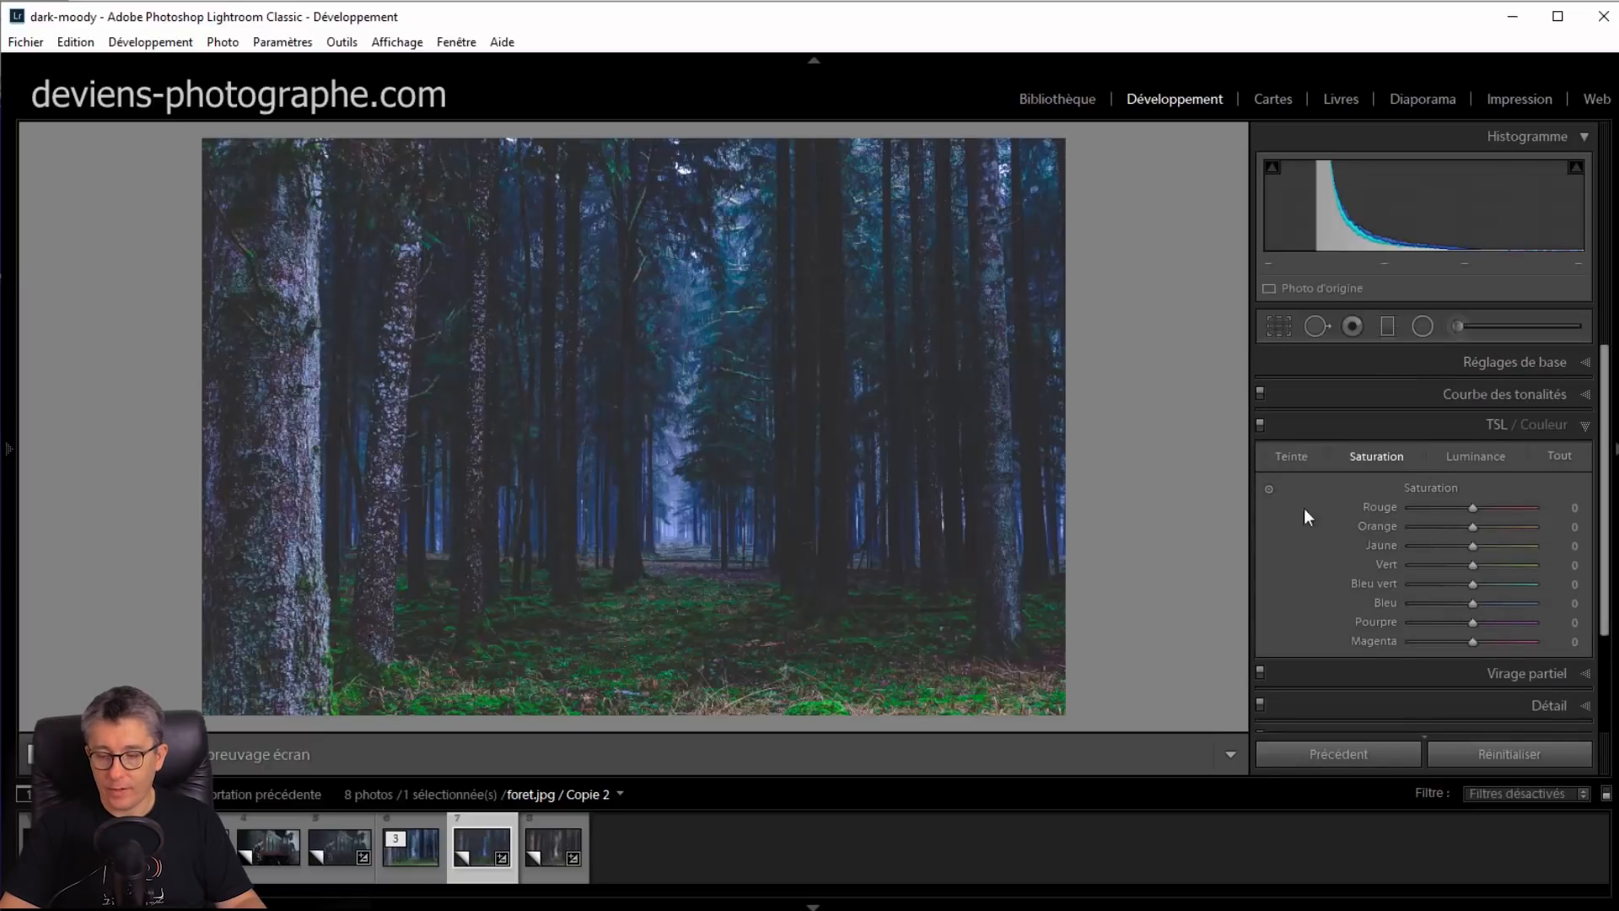
left_click(1292, 457)
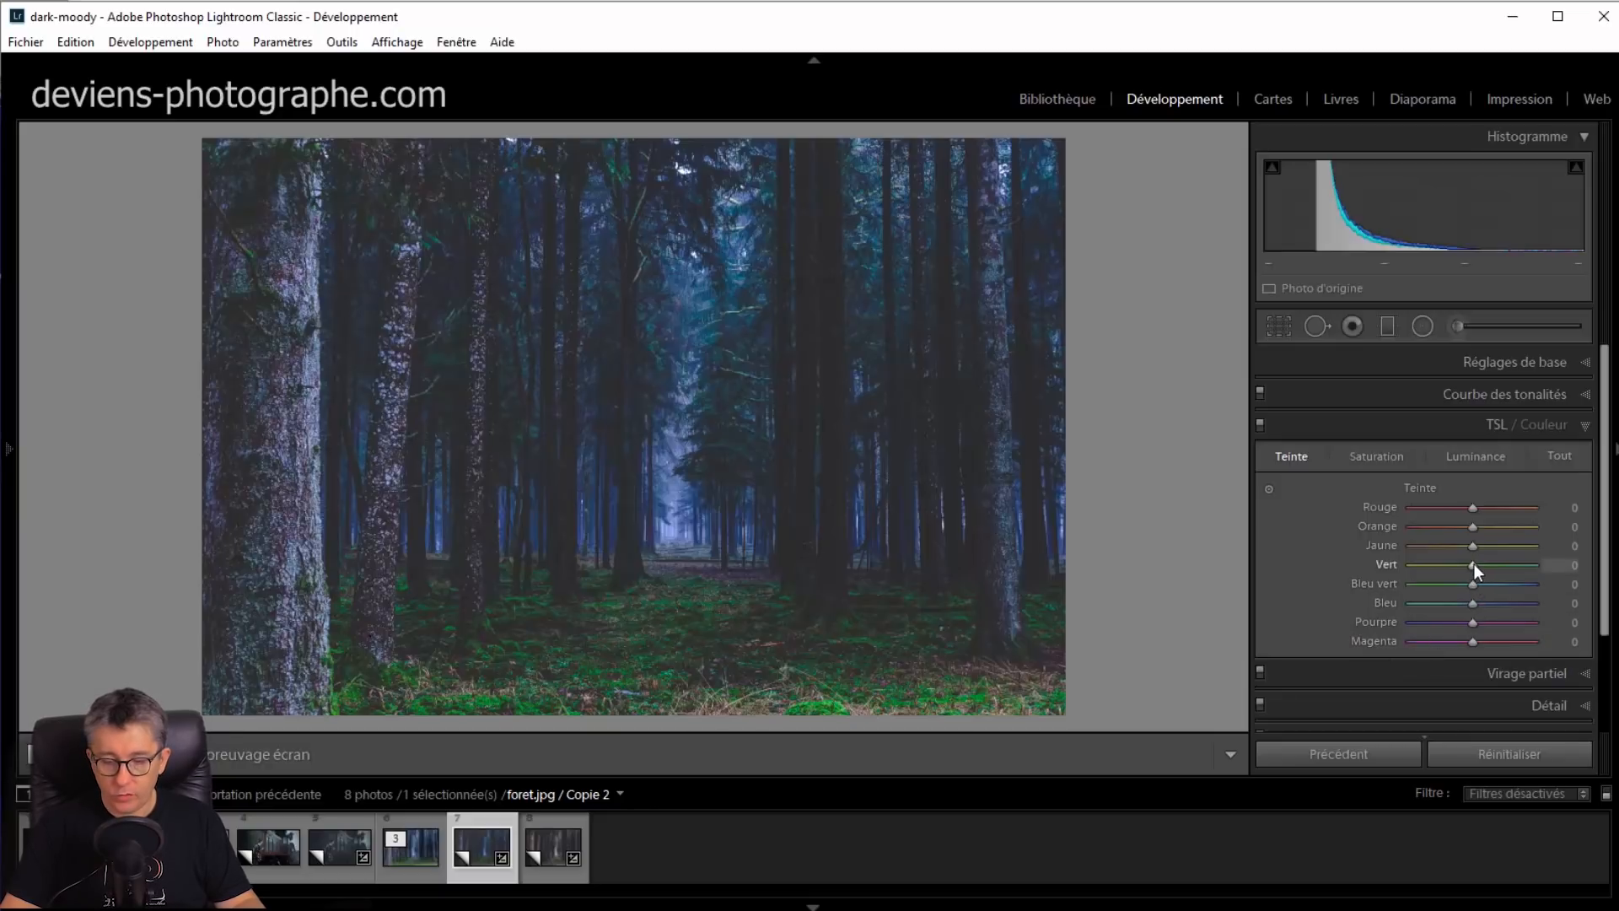
left_click_drag(1475, 569, 1516, 572)
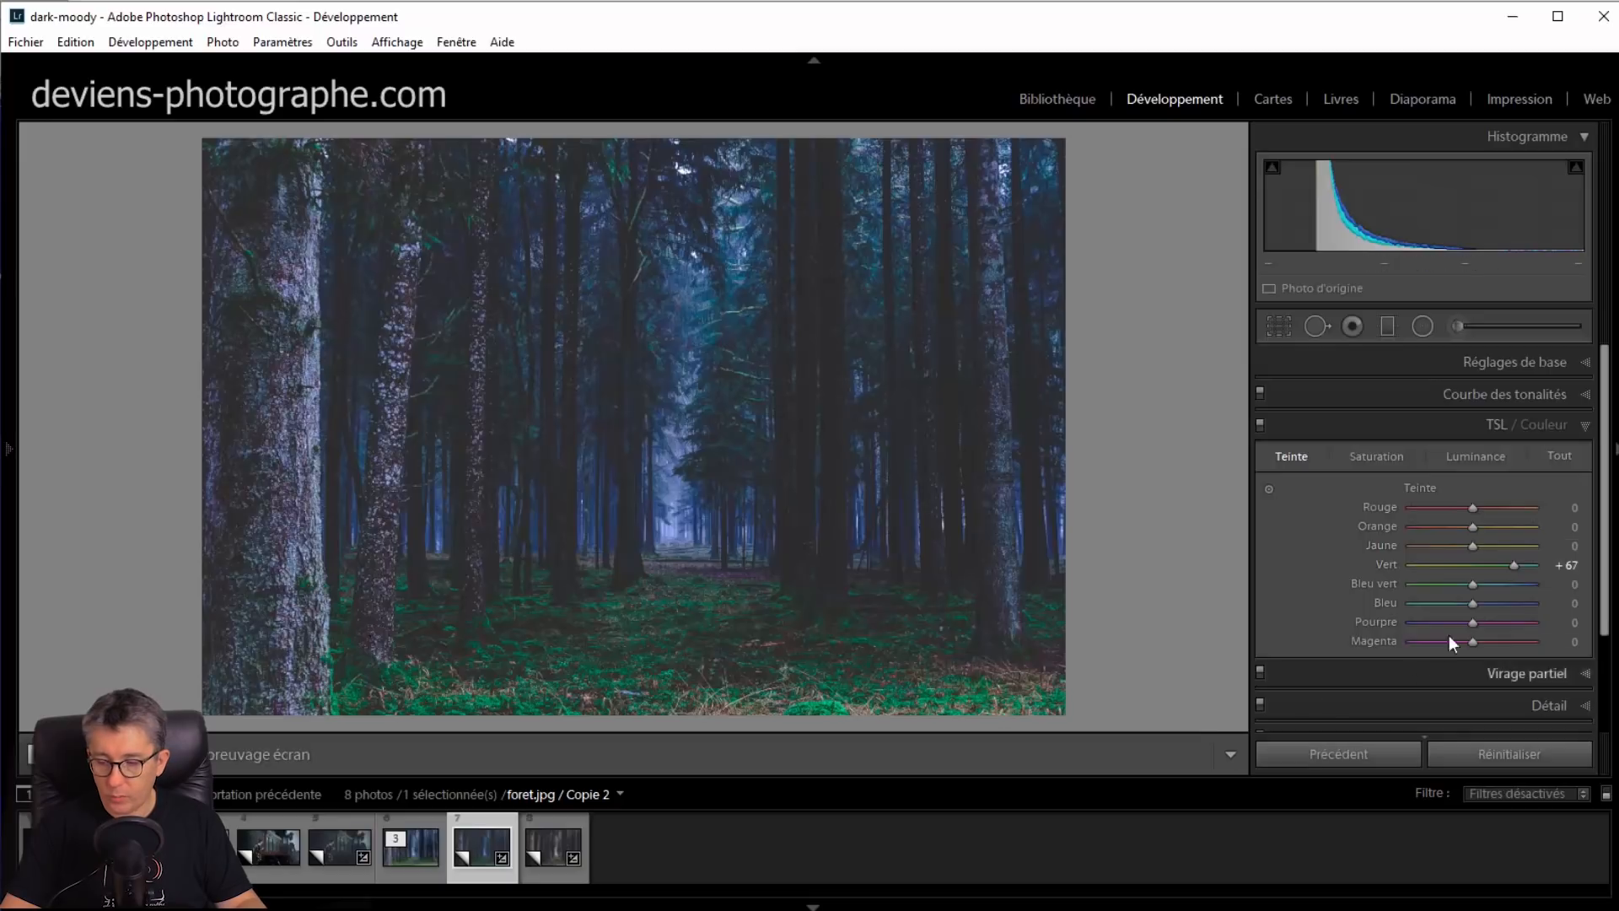
left_click_drag(1475, 546, 1497, 546)
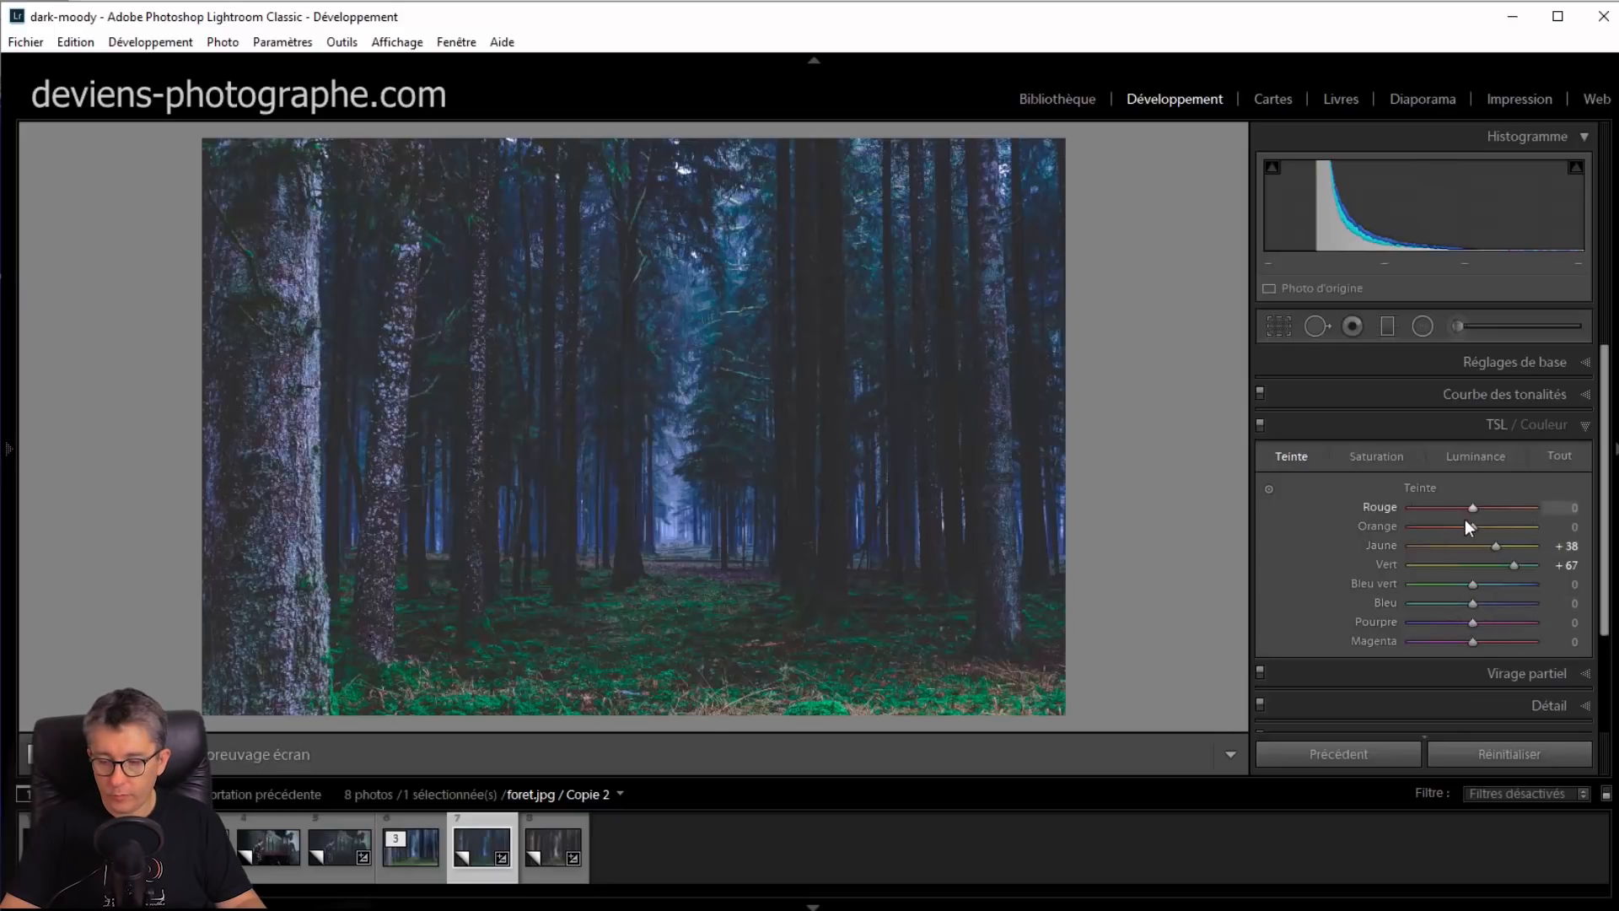
left_click_drag(1472, 528, 1500, 535)
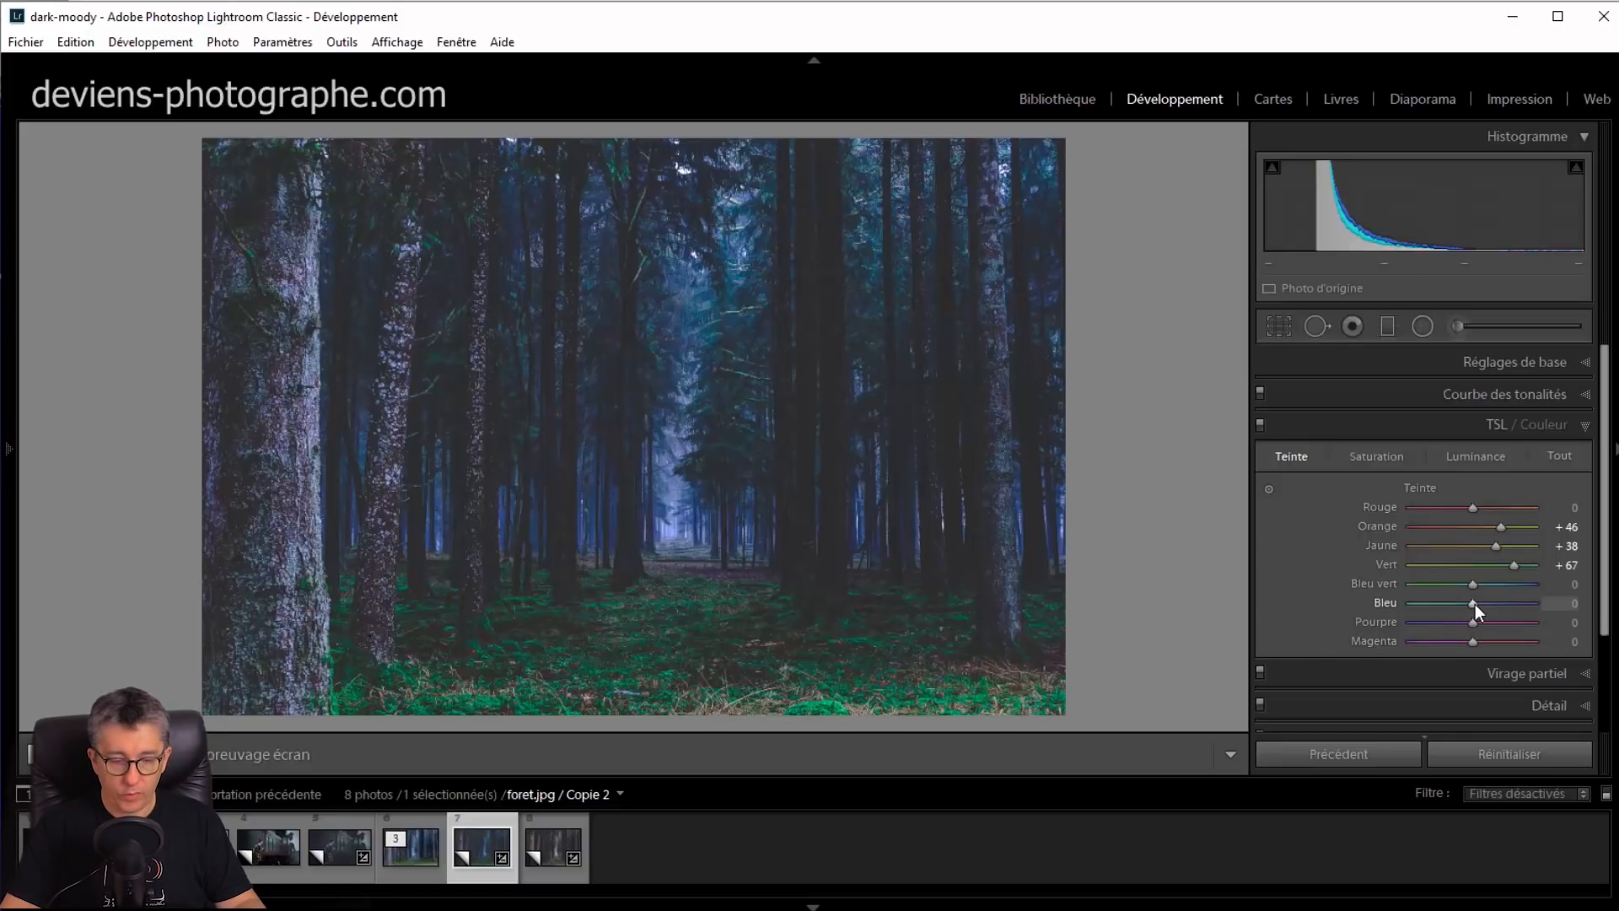
left_click_drag(1467, 608, 1462, 609)
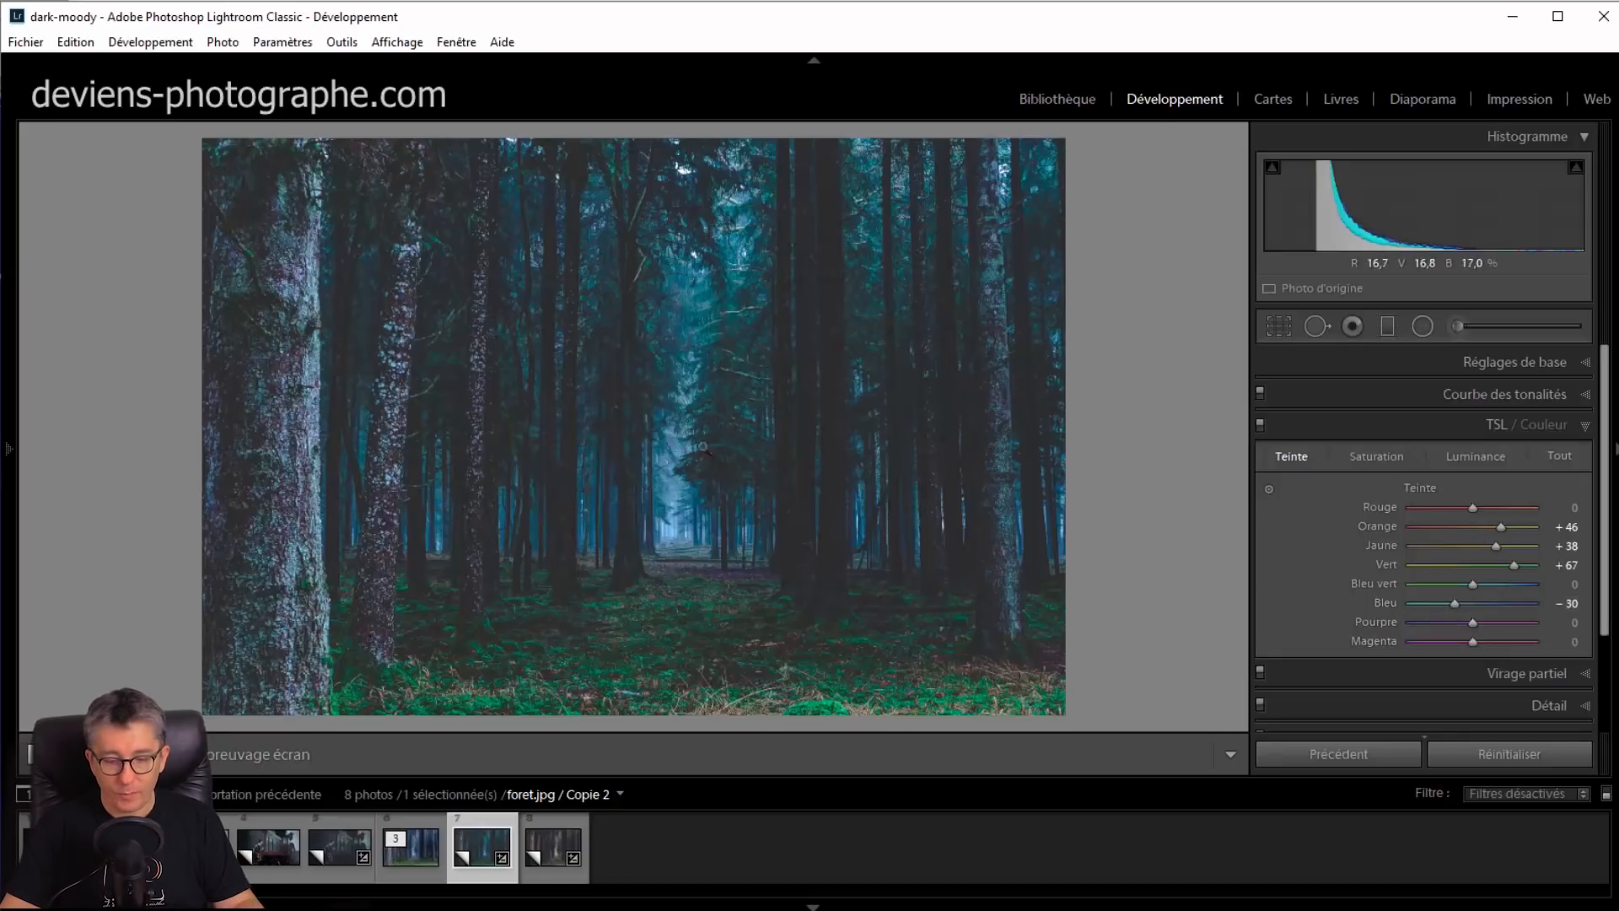
Compare the photo with and without the HSL hue adjustments, leaving them enabled
left_click(1259, 425)
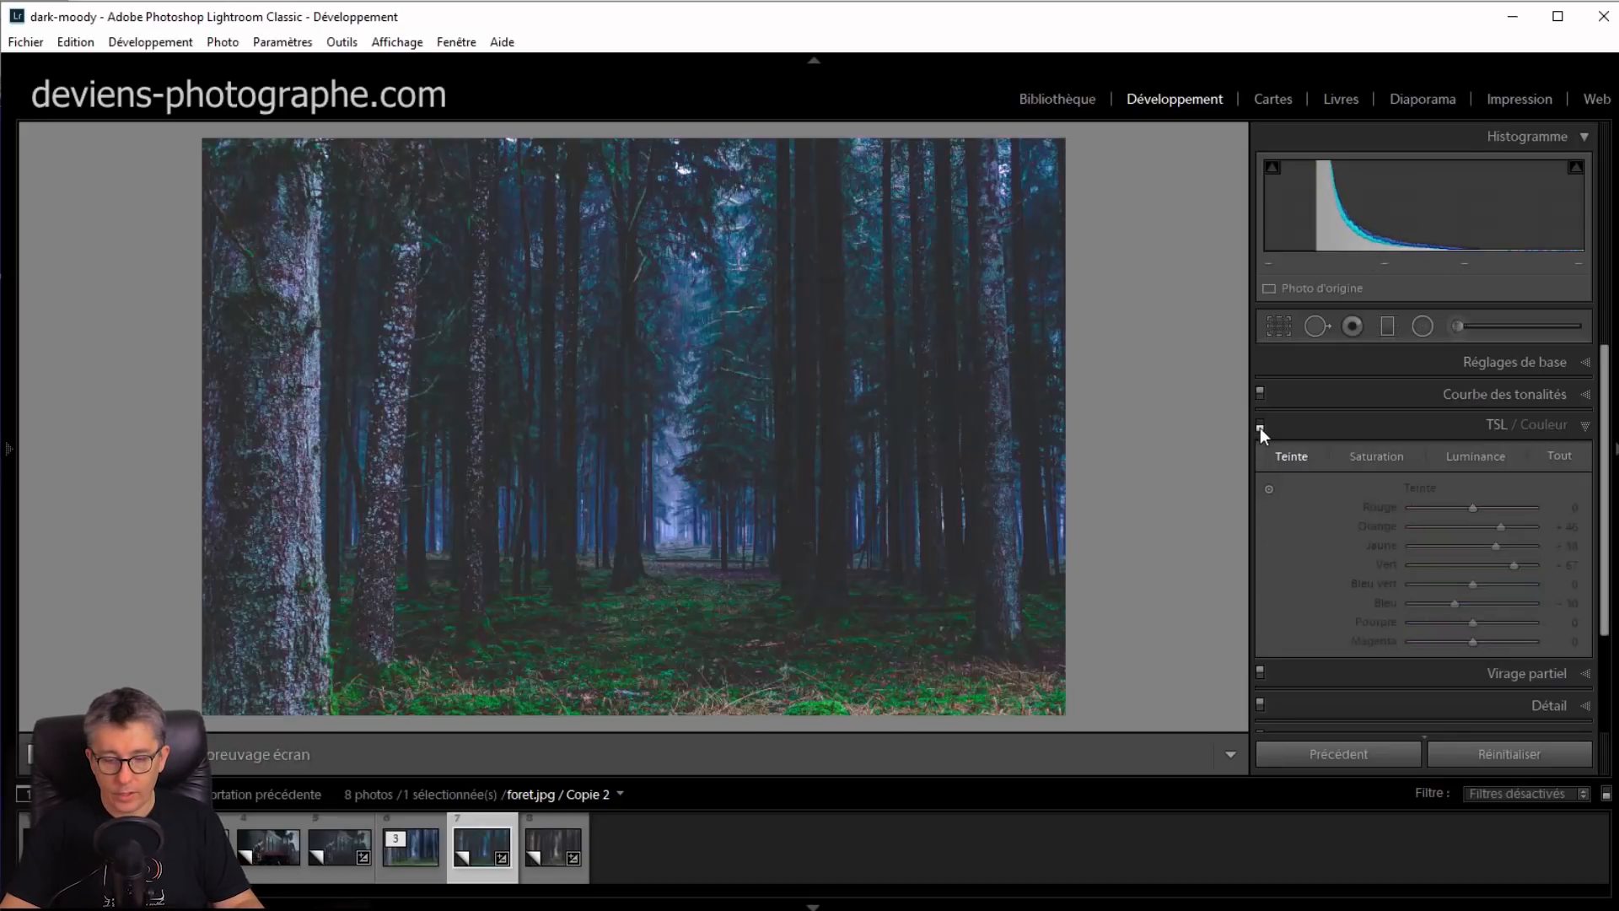
left_click(1259, 424)
left_click(1259, 425)
left_click(1260, 425)
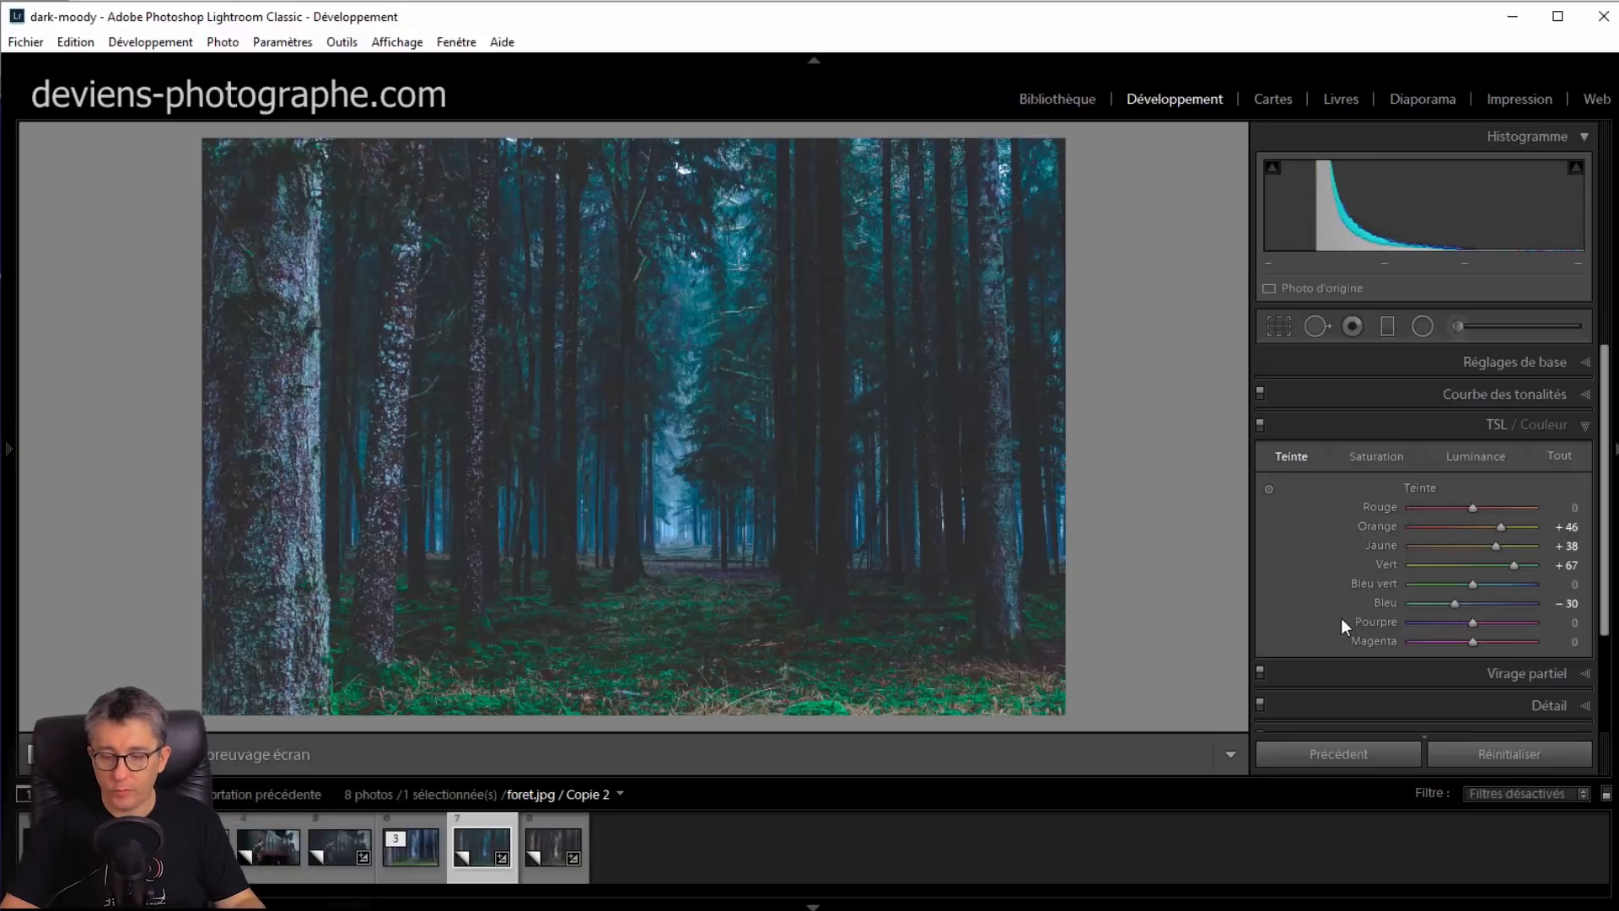
Set the HSL saturation to −100 for green, −51 for yellow and −51 for blue, and compare the photo without the HSL adjustments
left_click(1379, 463)
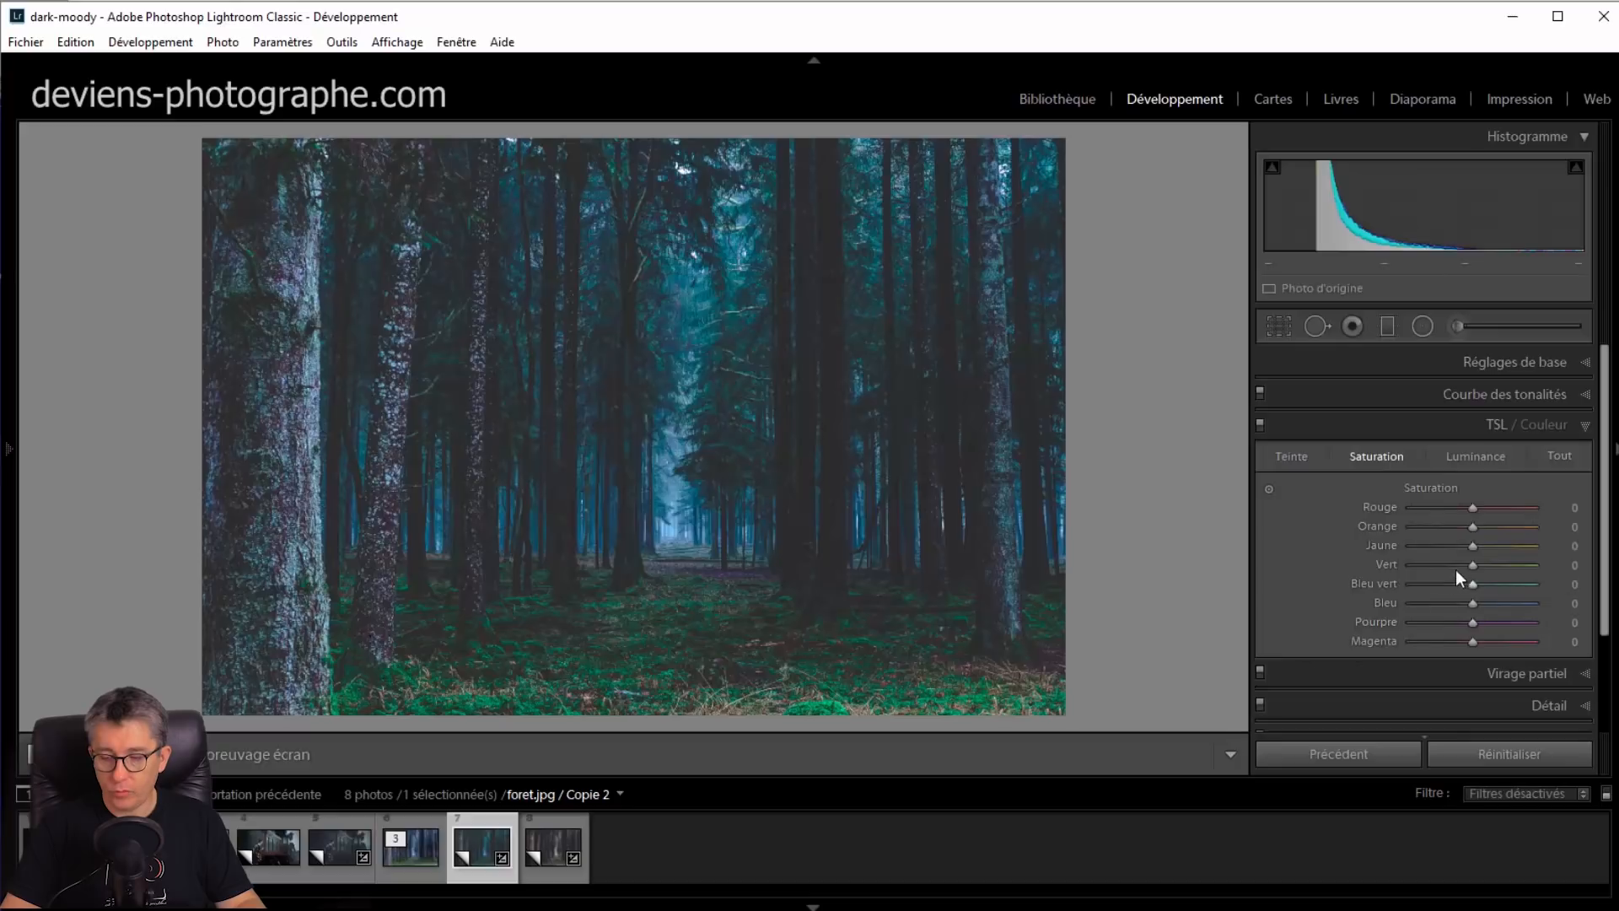
left_click(1408, 565)
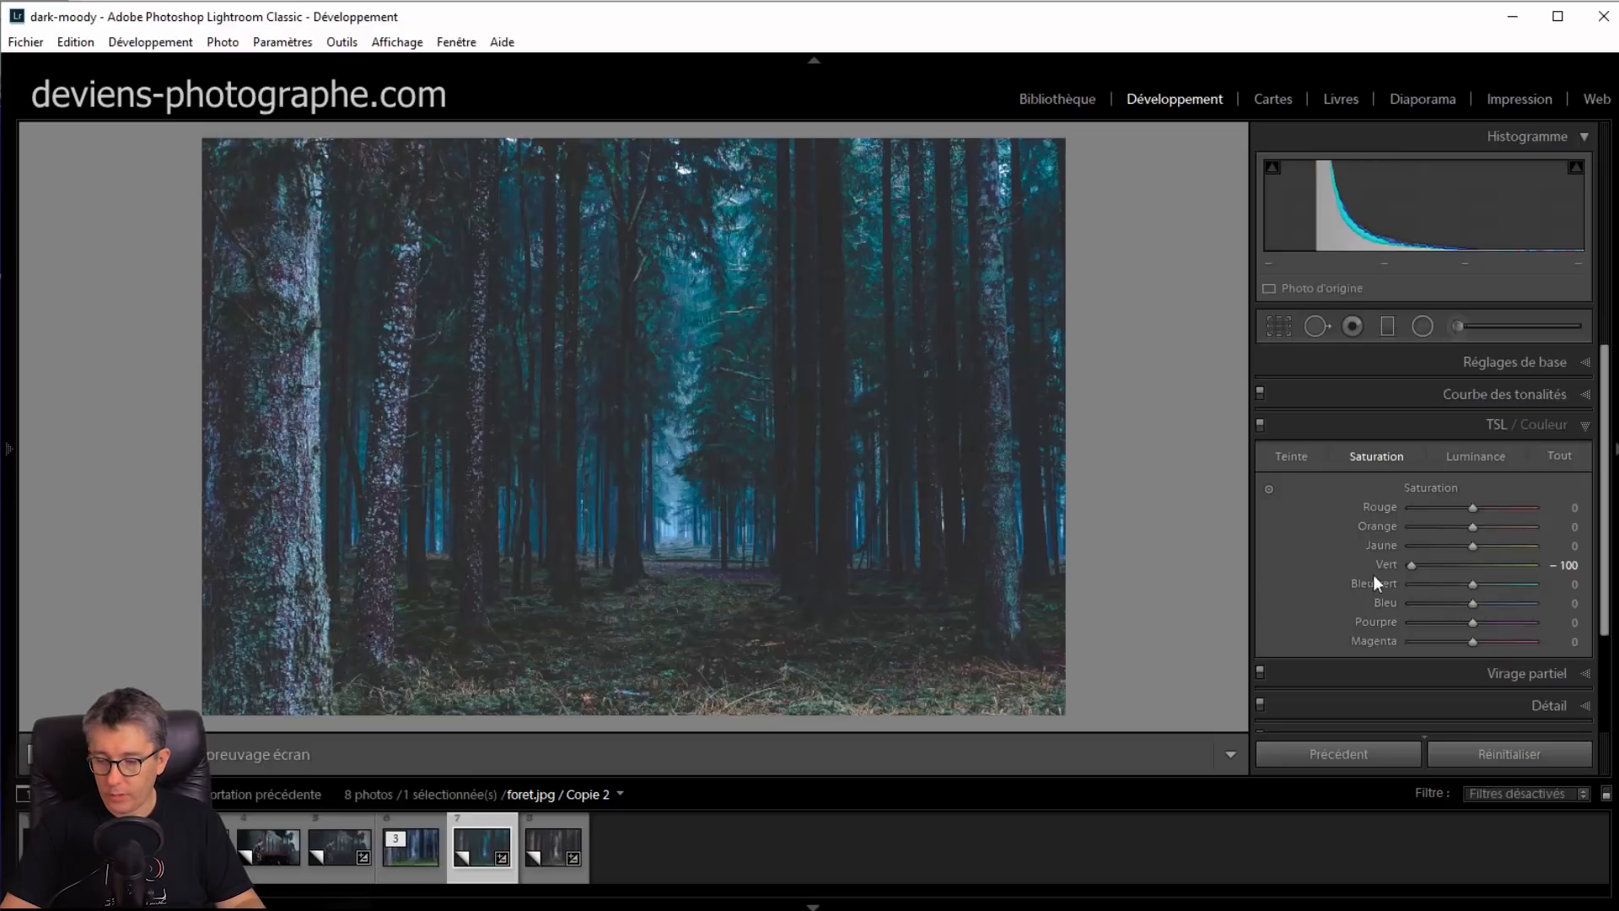
left_click_drag(1471, 547, 1443, 548)
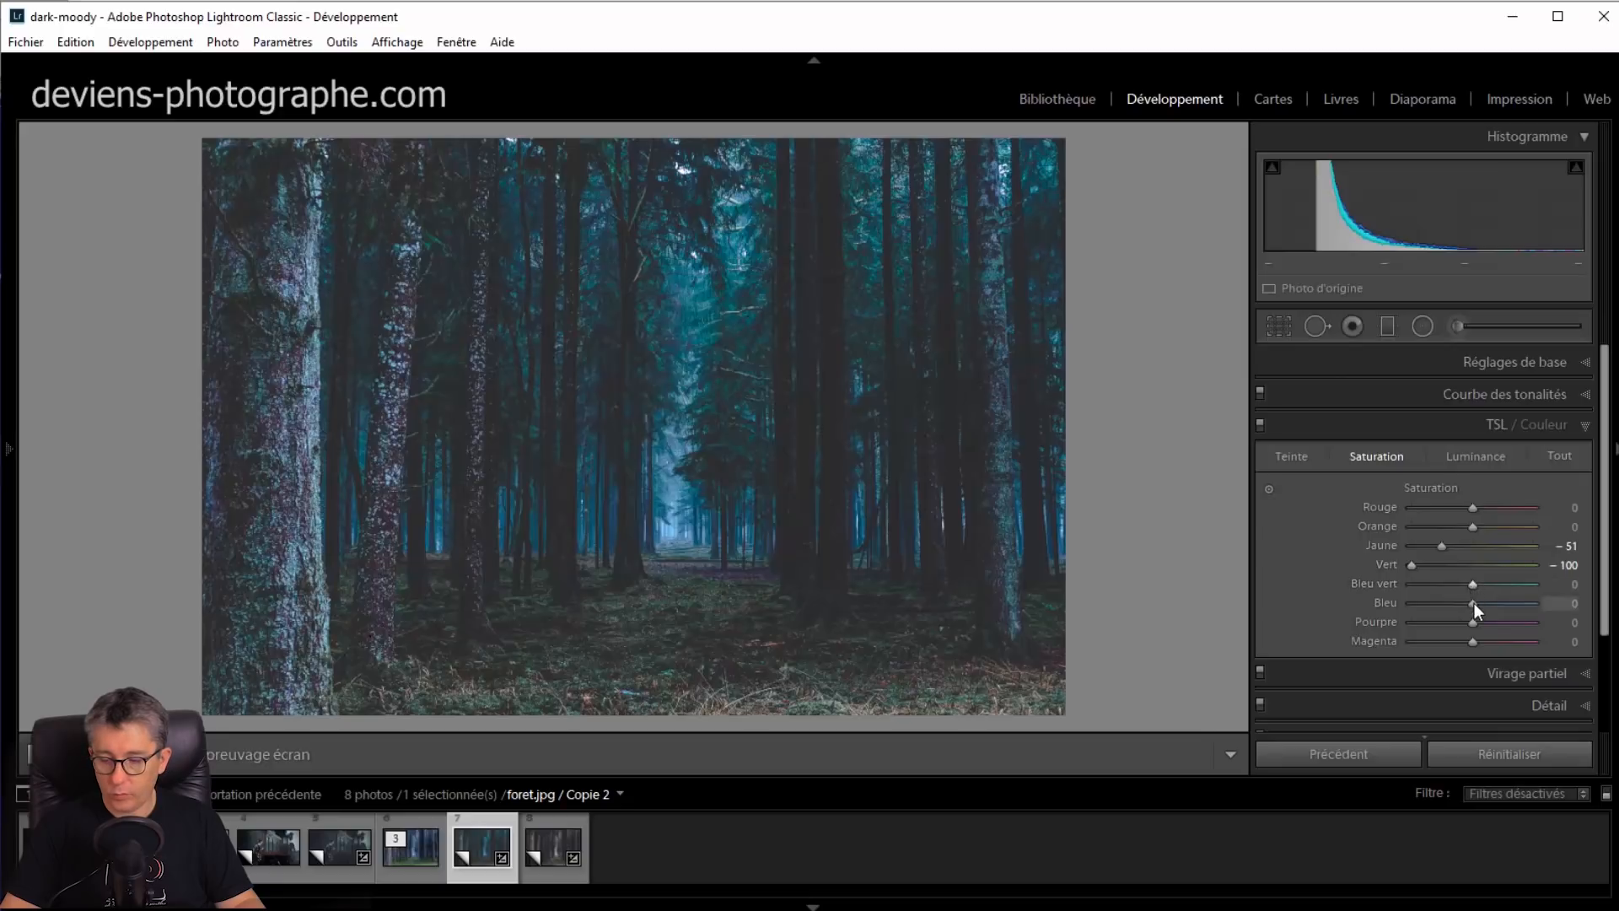
left_click_drag(1474, 604, 1443, 603)
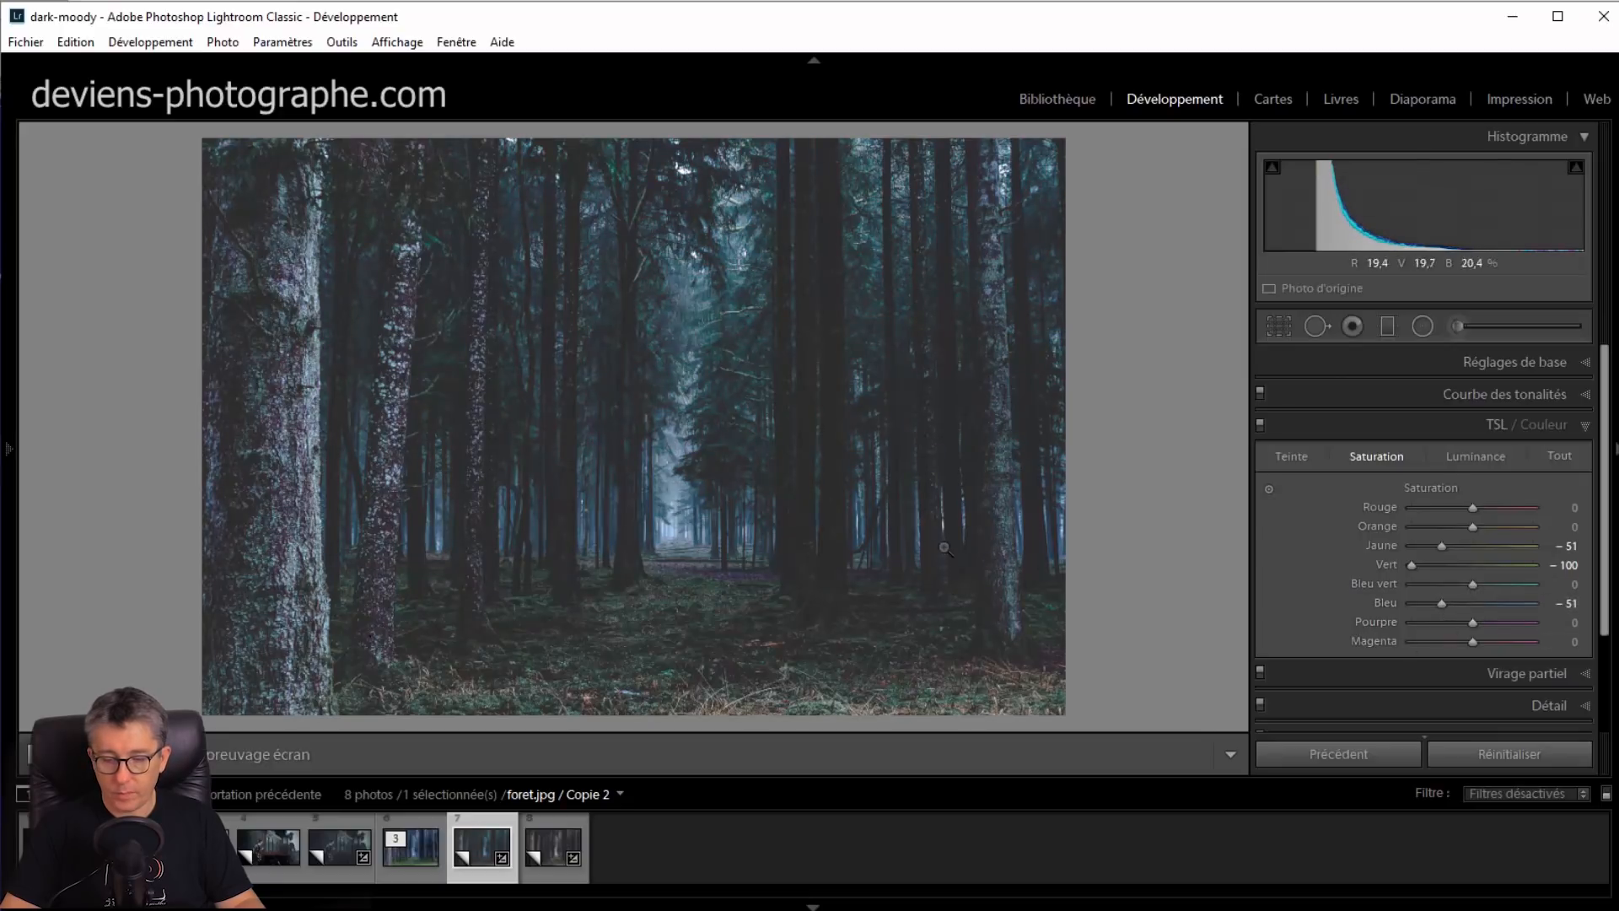
left_click(1261, 419)
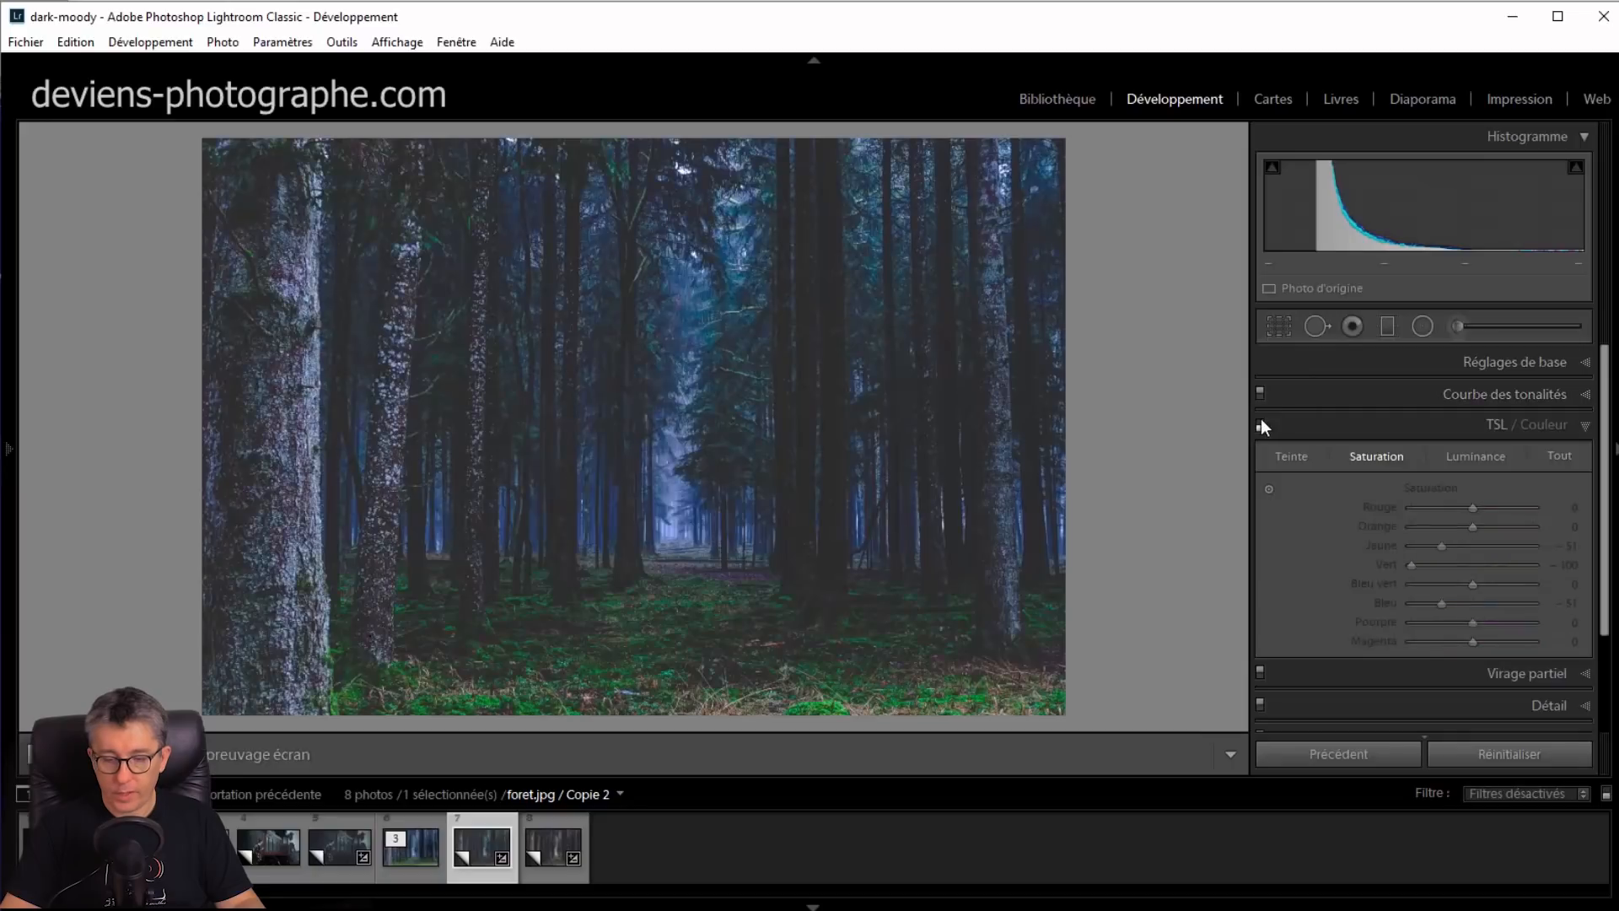
left_click(1261, 419)
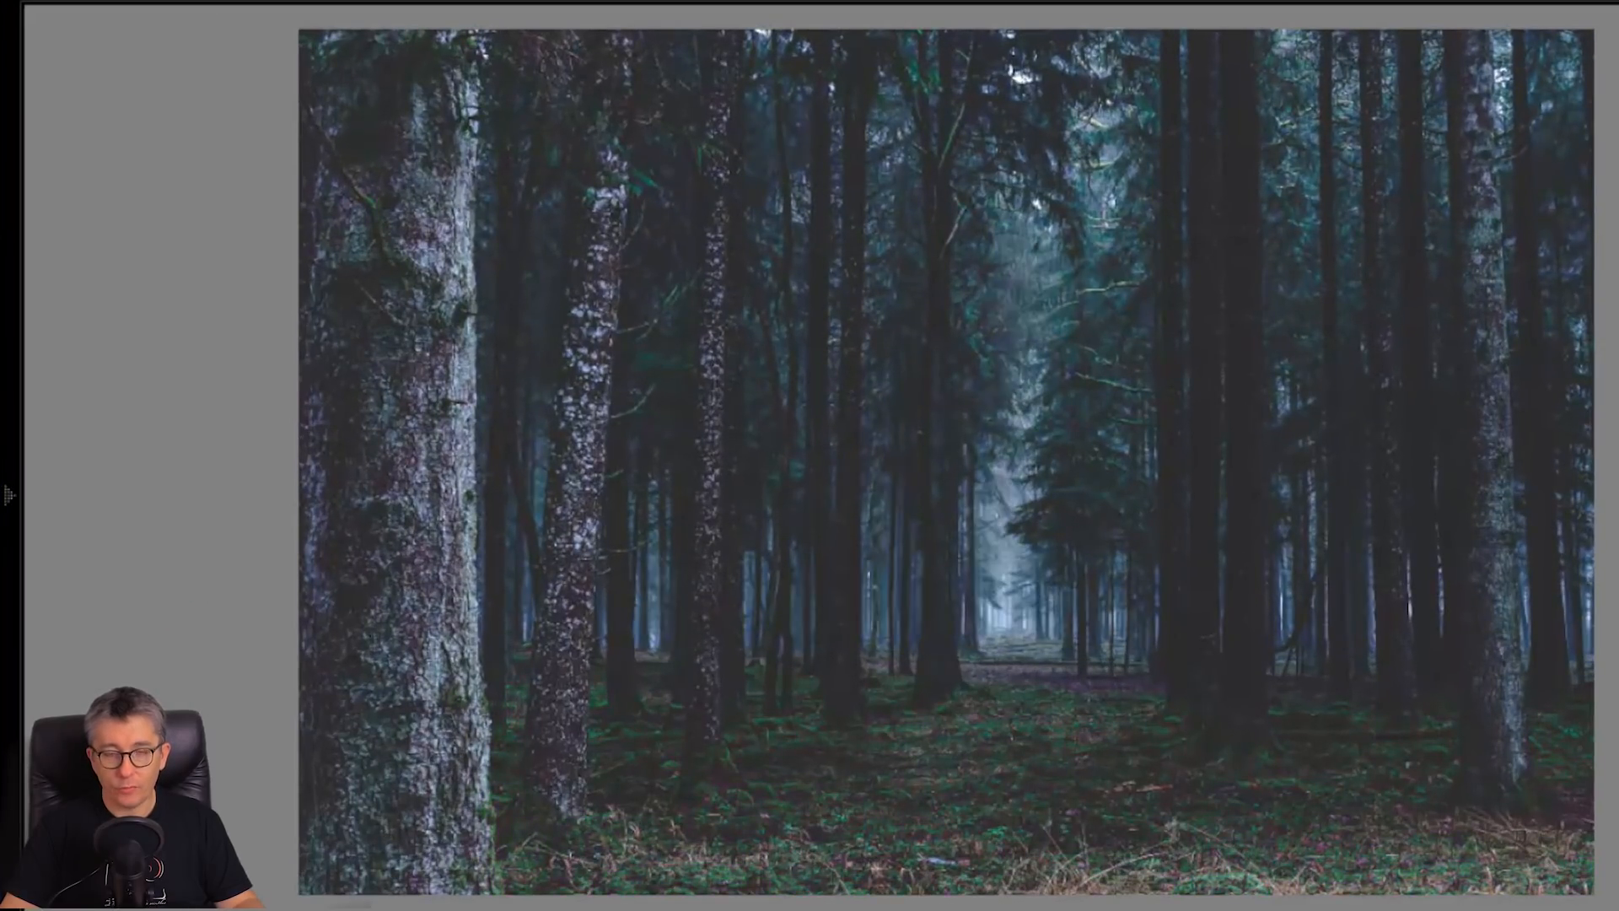
Compare the photo with and without the HSL adjustments, leave them enabled, and collapse the HSL settings
left_click(1618, 426)
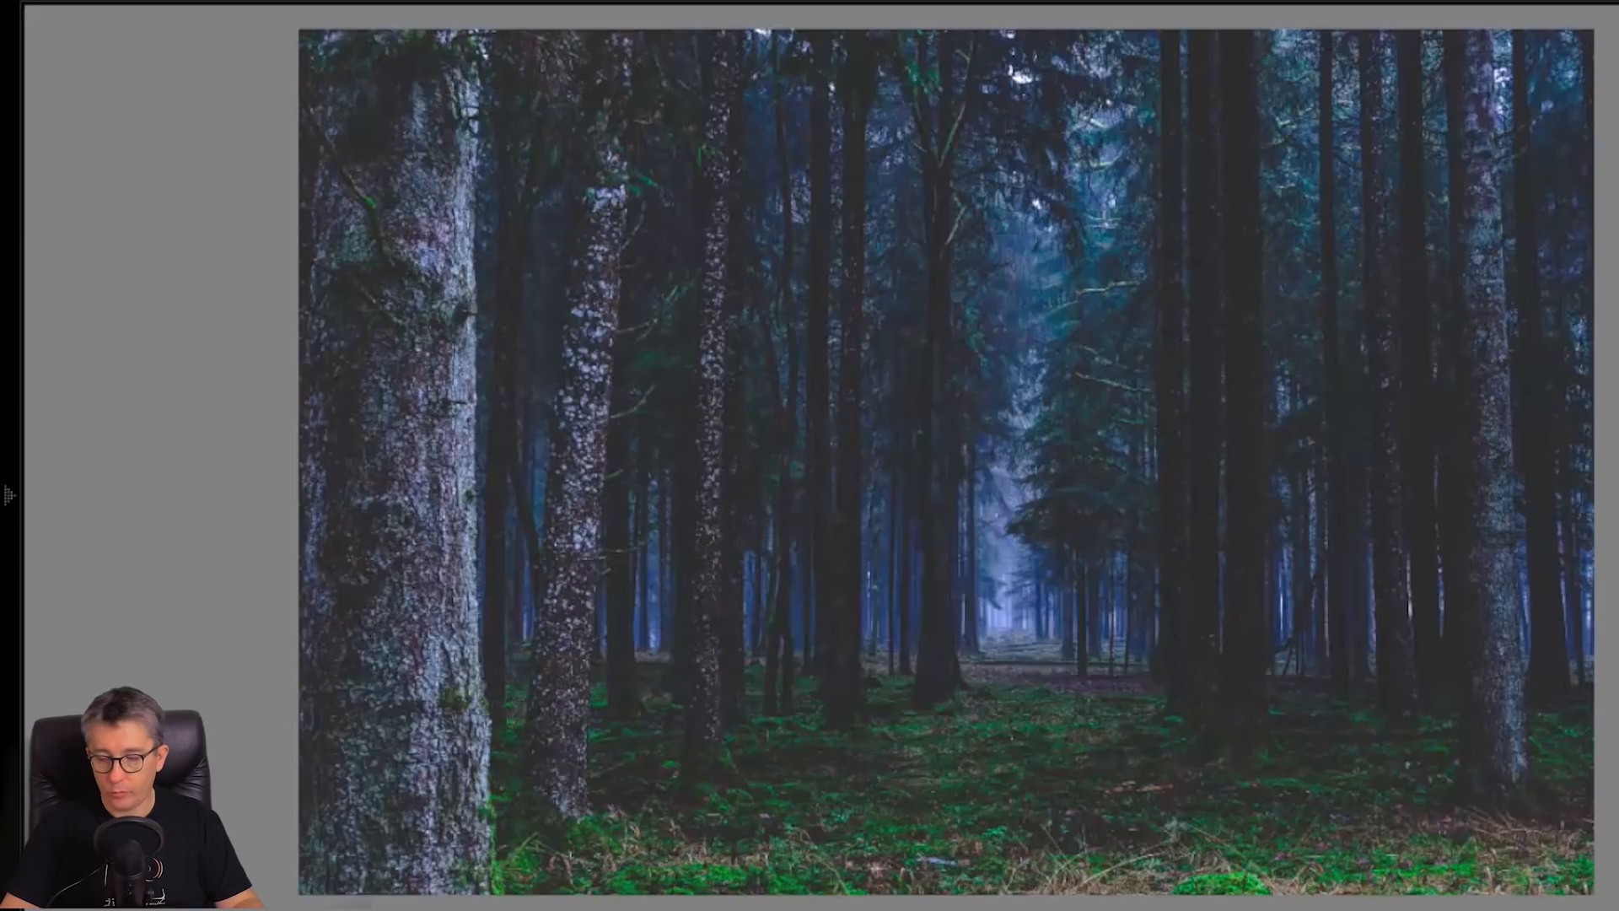
left_click(1618, 426)
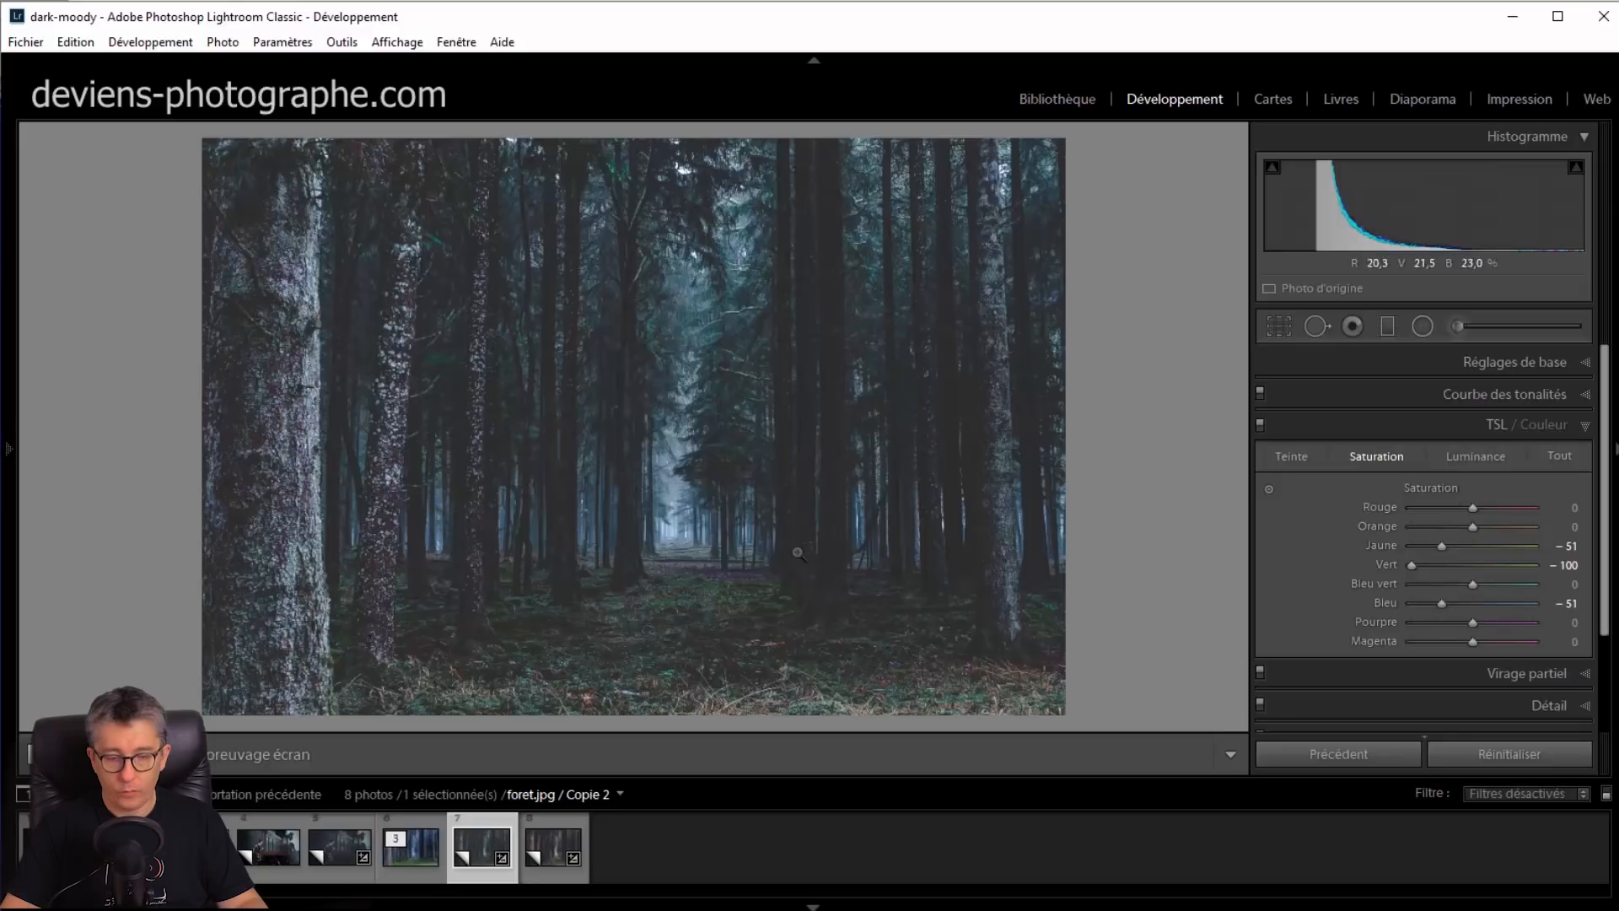
left_click(1334, 413)
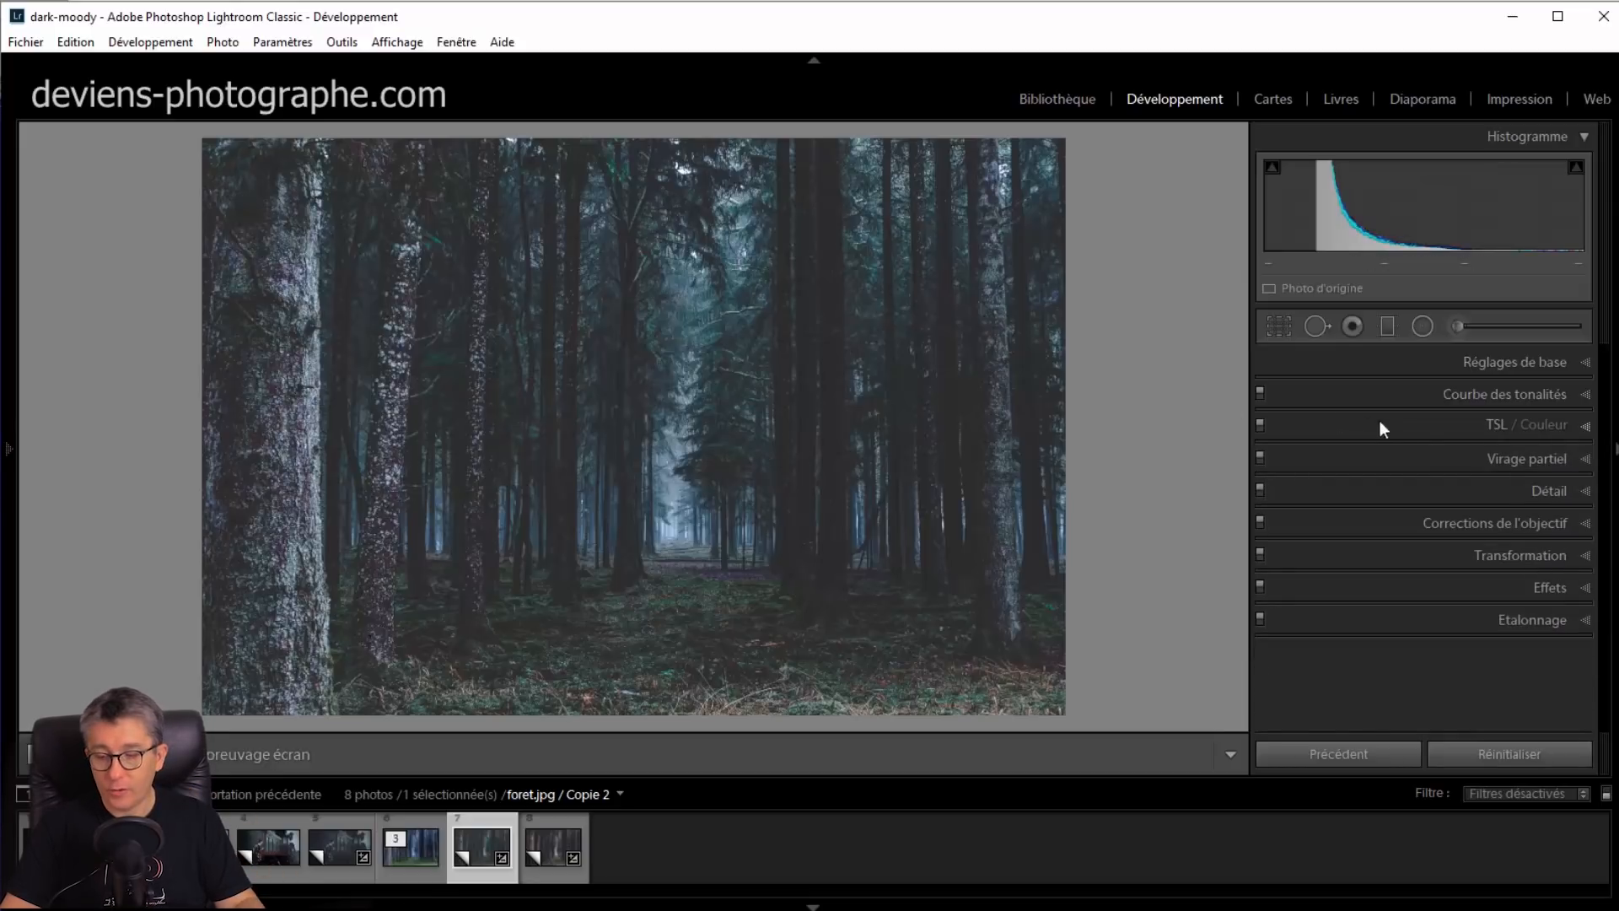
Split-tone the shadows blue with a hue of 230 and a saturation of 15
left_click(1446, 459)
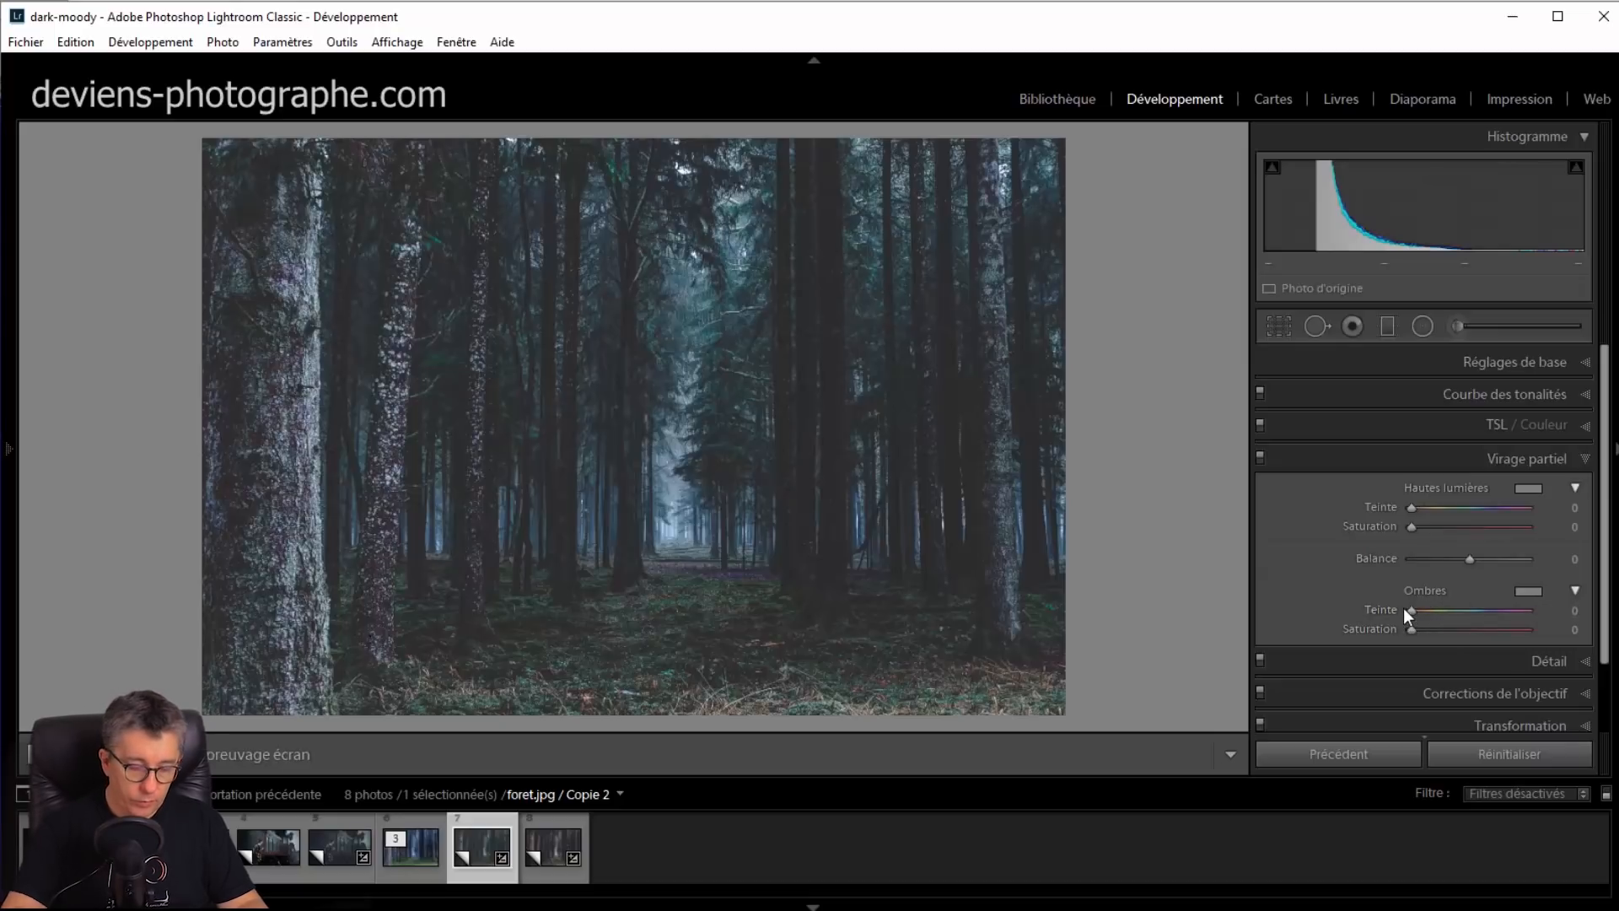
key("alt")
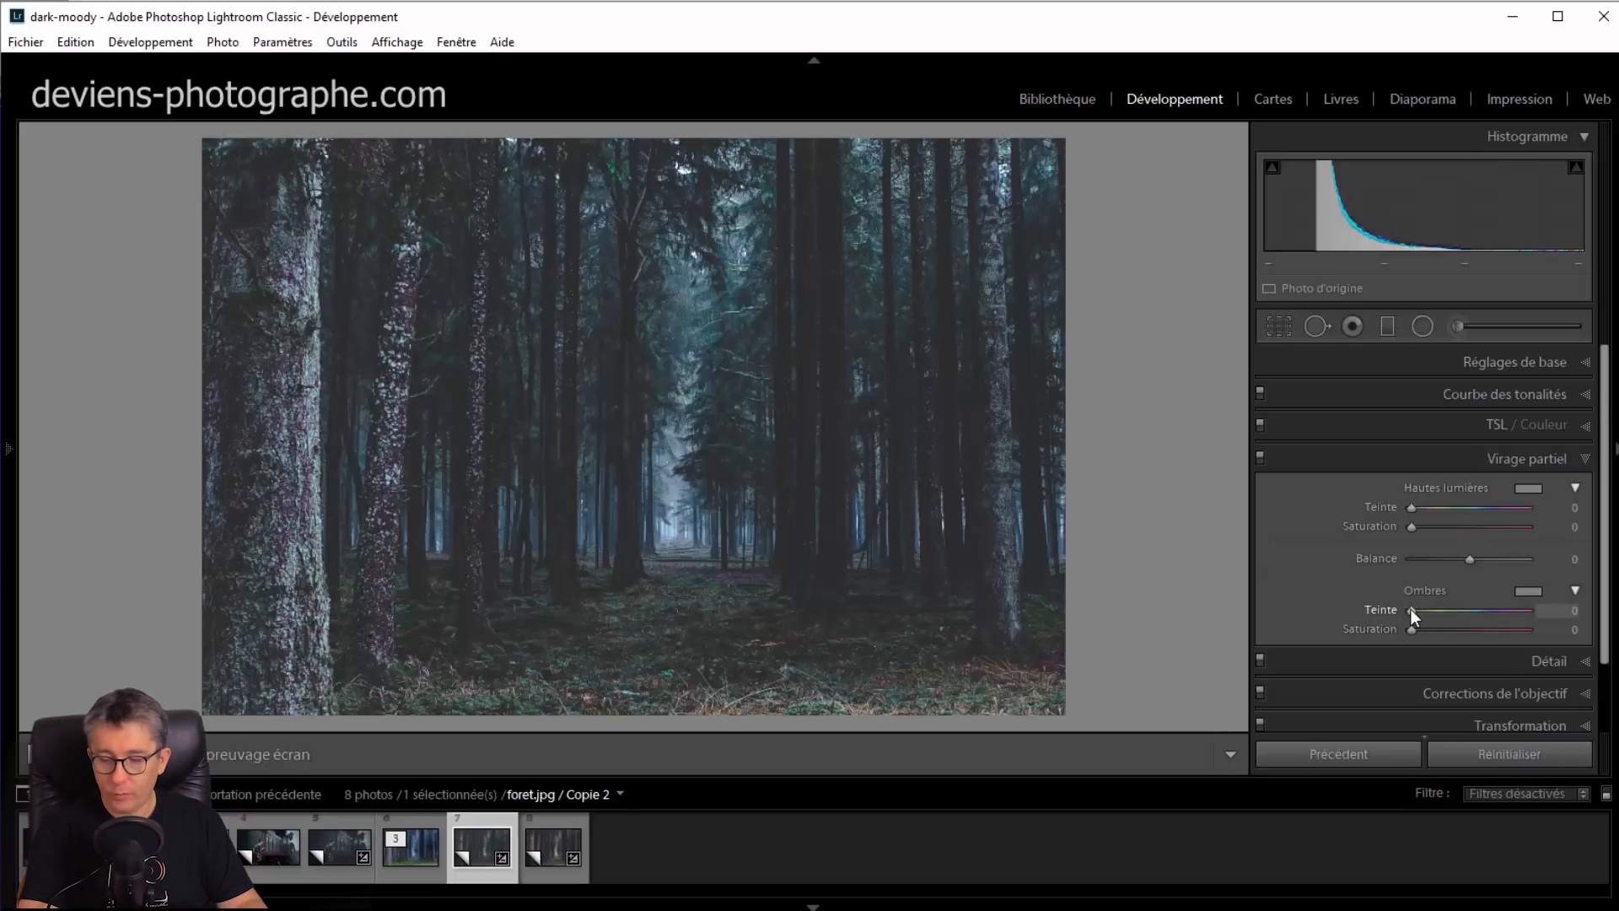
key("alt")
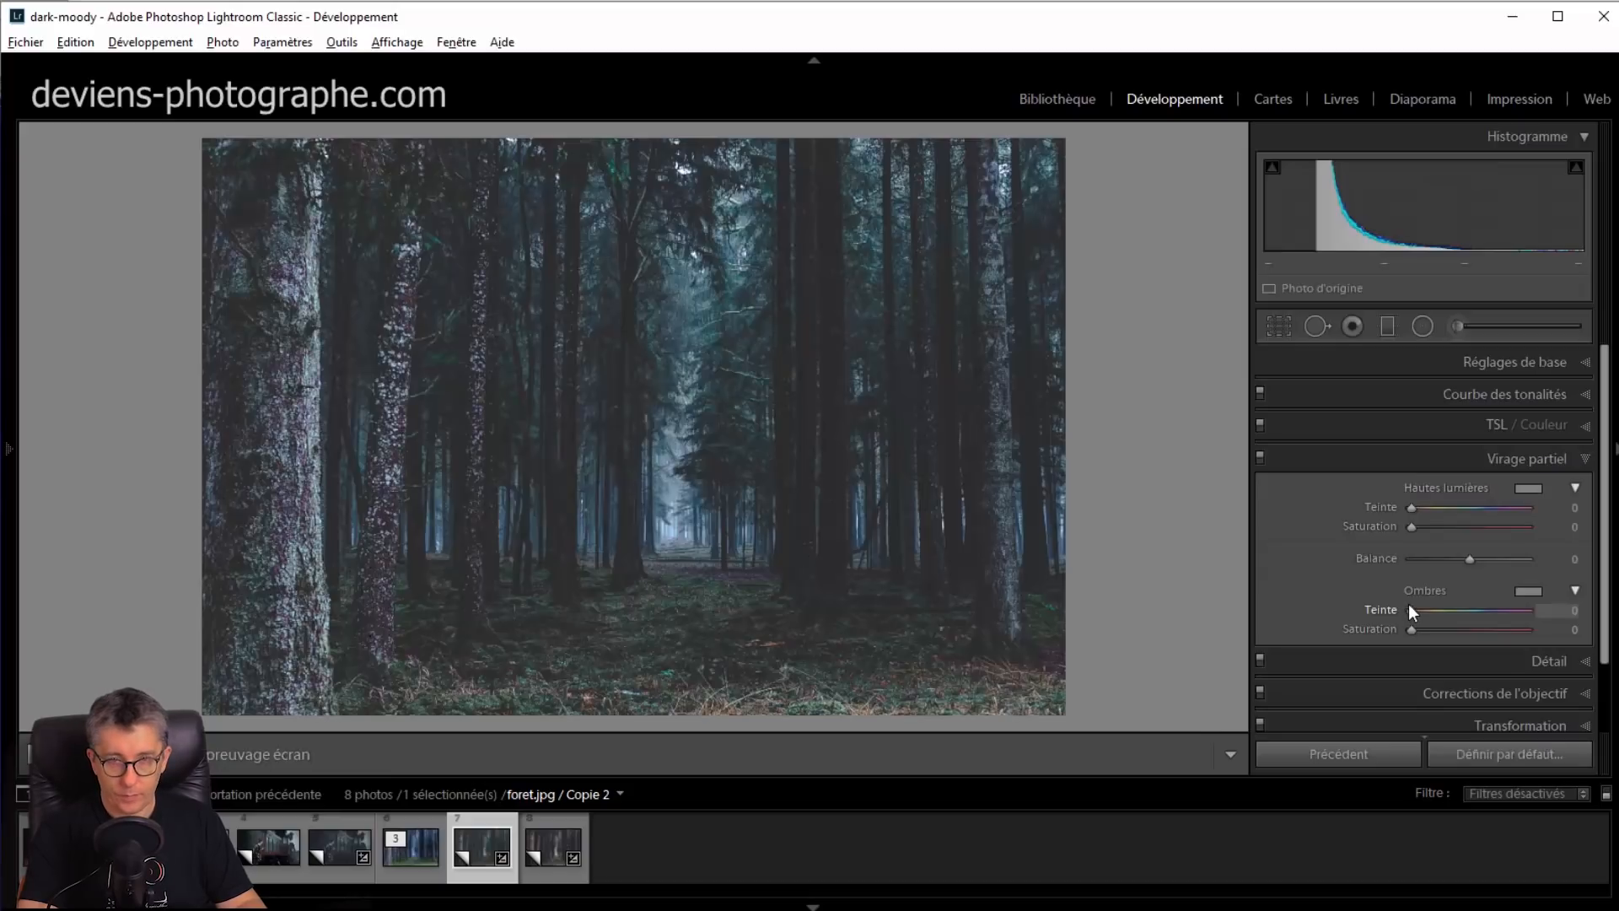
mouse_move(1409, 609)
left_mouse_down()
mouse_move(1520, 608)
mouse_move(1410, 607)
mouse_move(1444, 610)
mouse_move(1424, 615)
left_mouse_up()
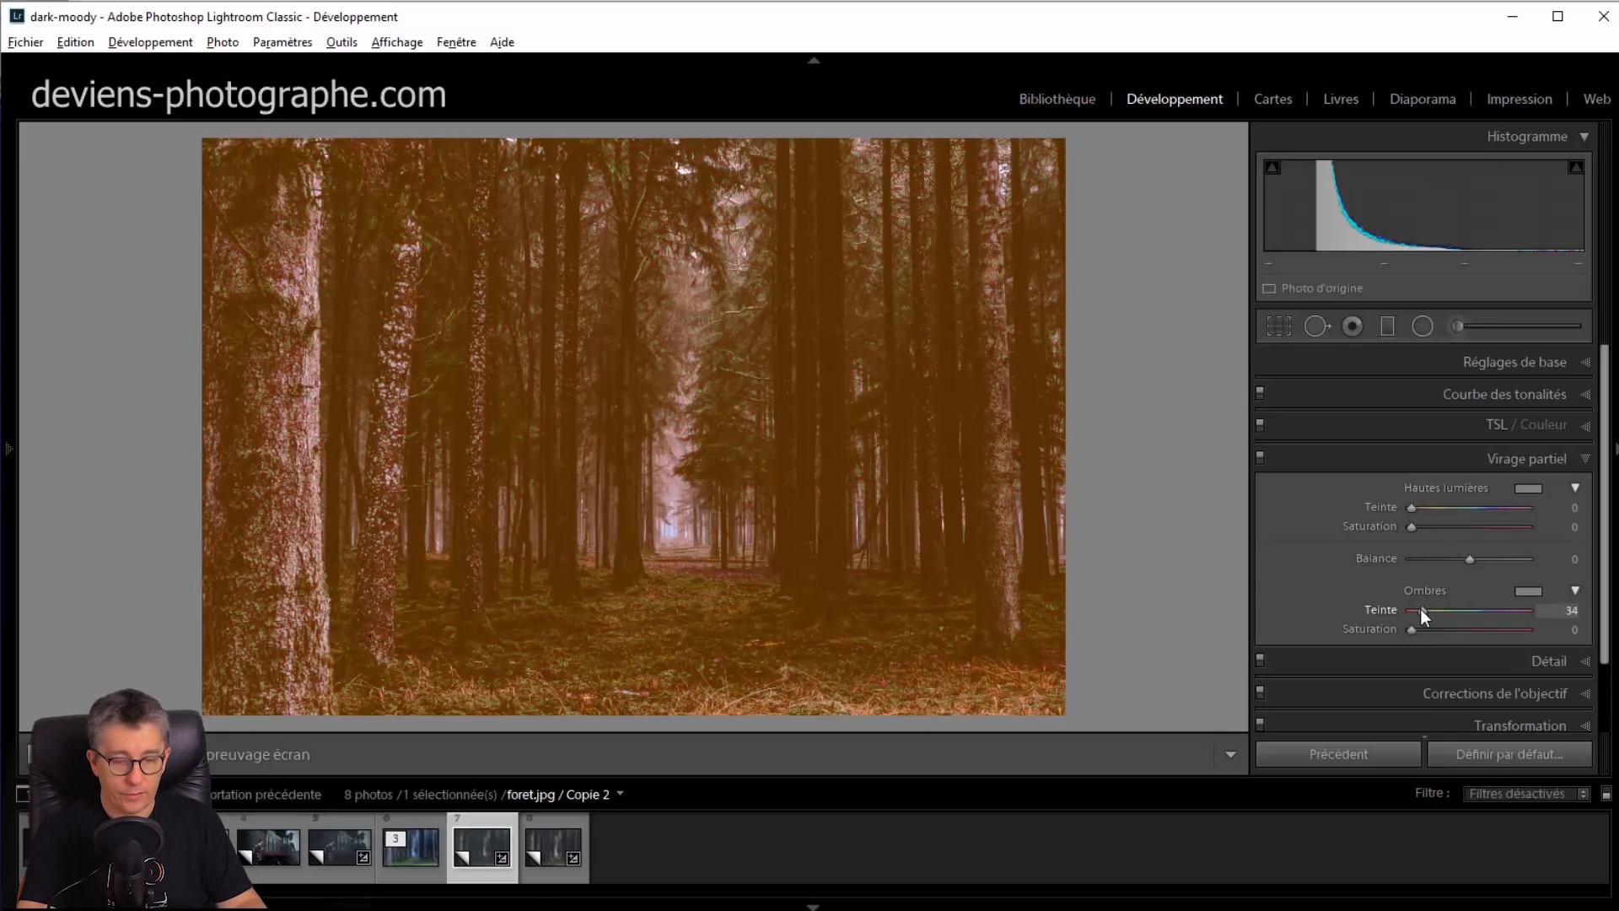
left_click_drag(1424, 610, 1484, 611)
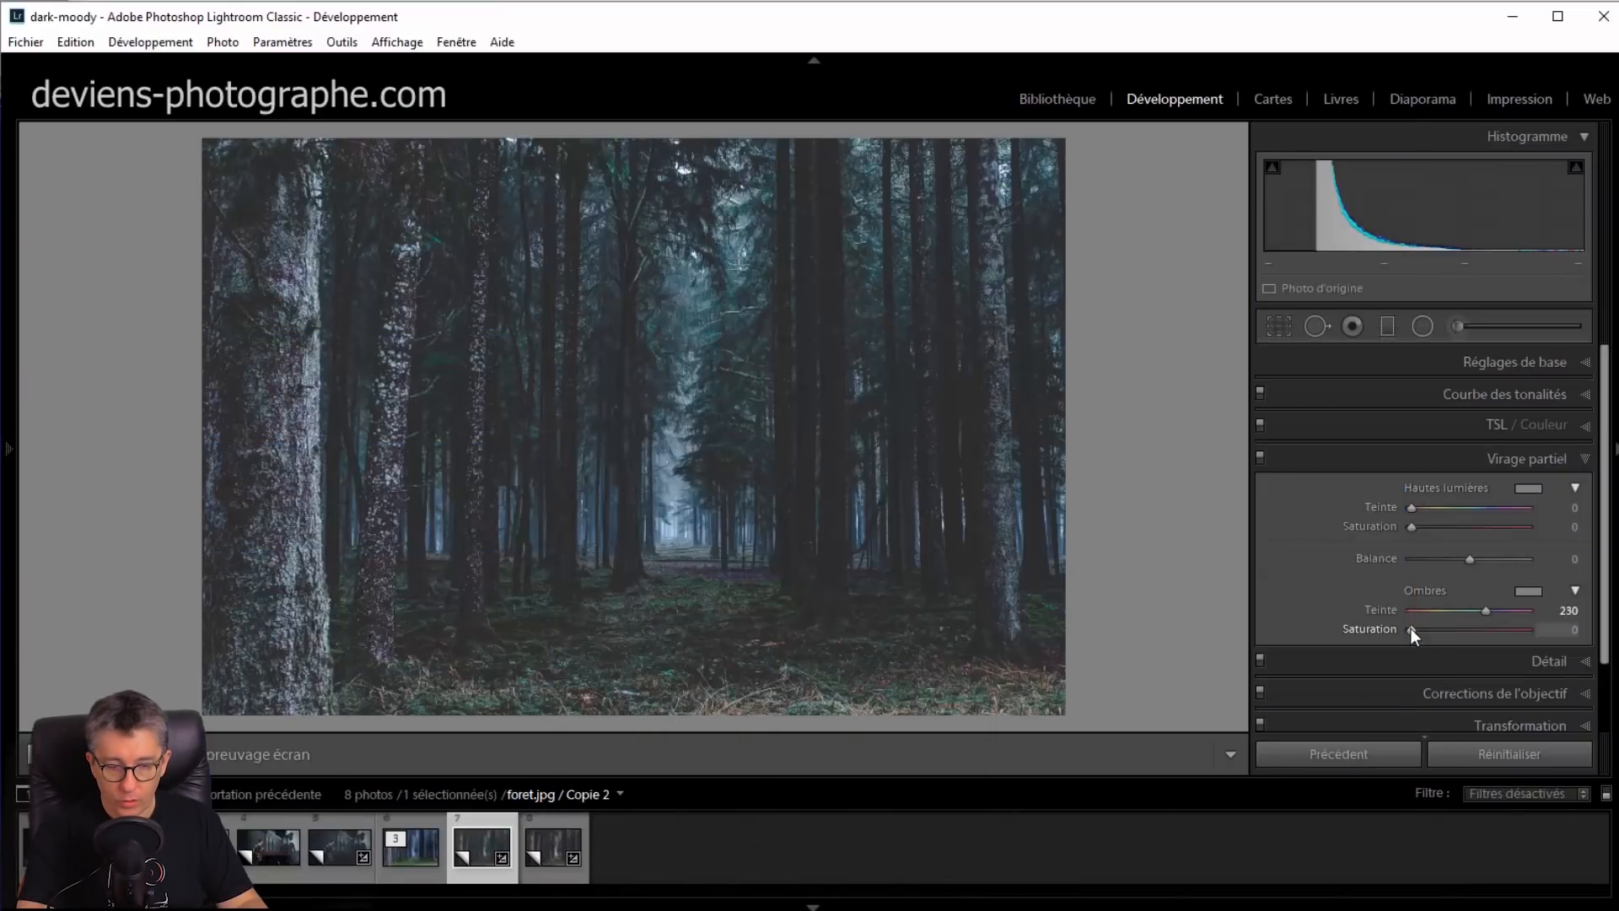
left_click_drag(1409, 628, 1414, 670)
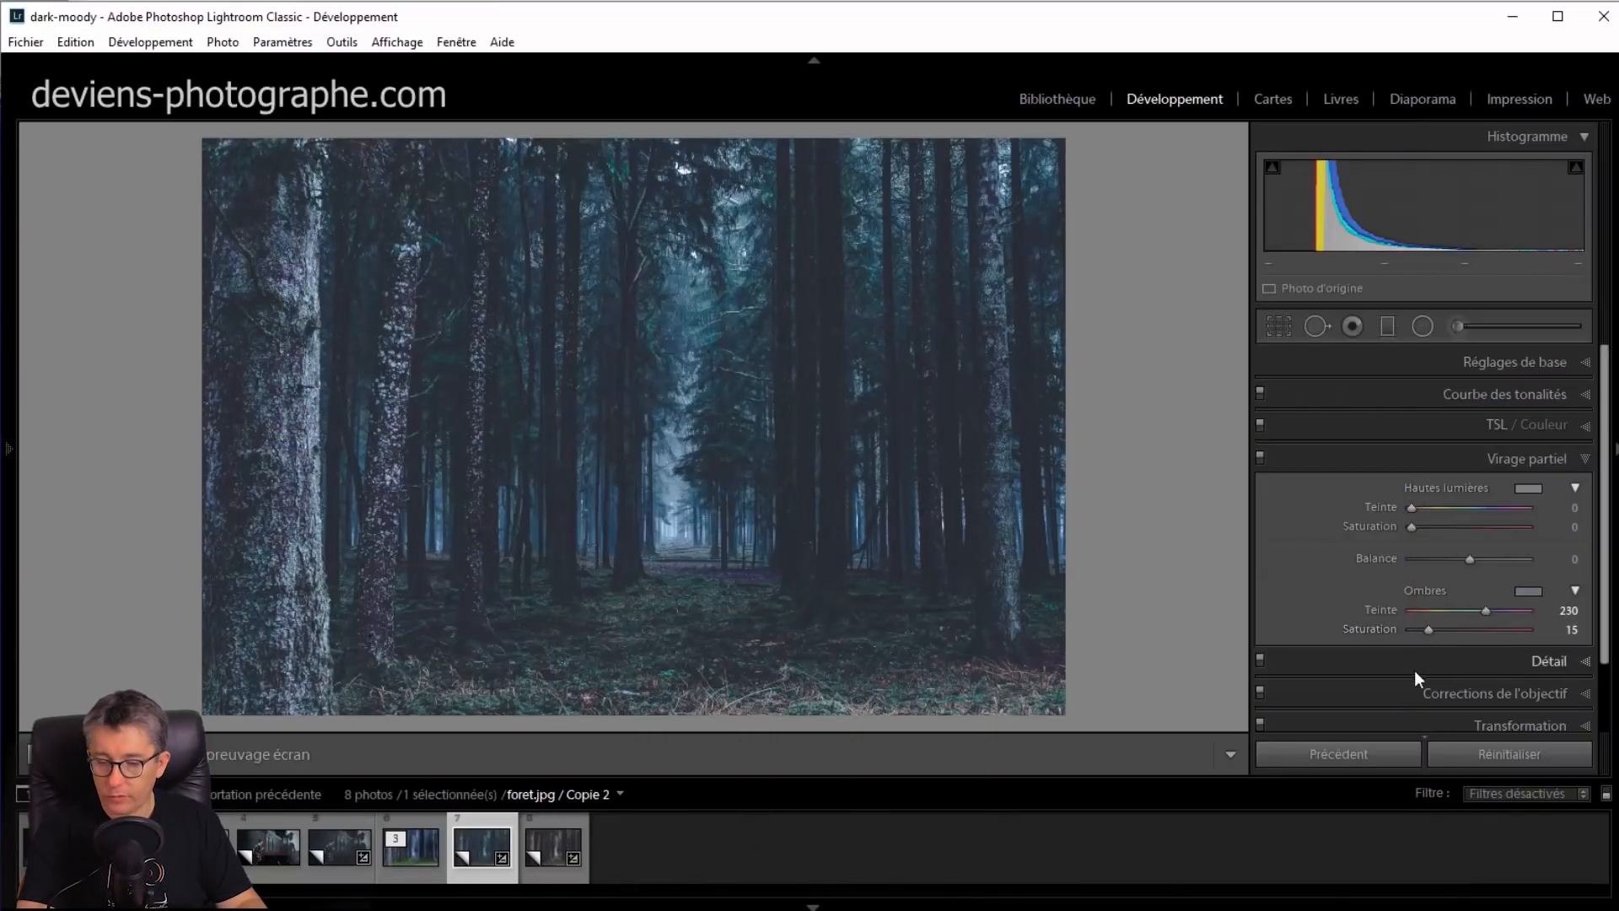
Compare the photo with and without the shadow split toning, leaving it enabled
left_click(1259, 457)
left_click(1259, 457)
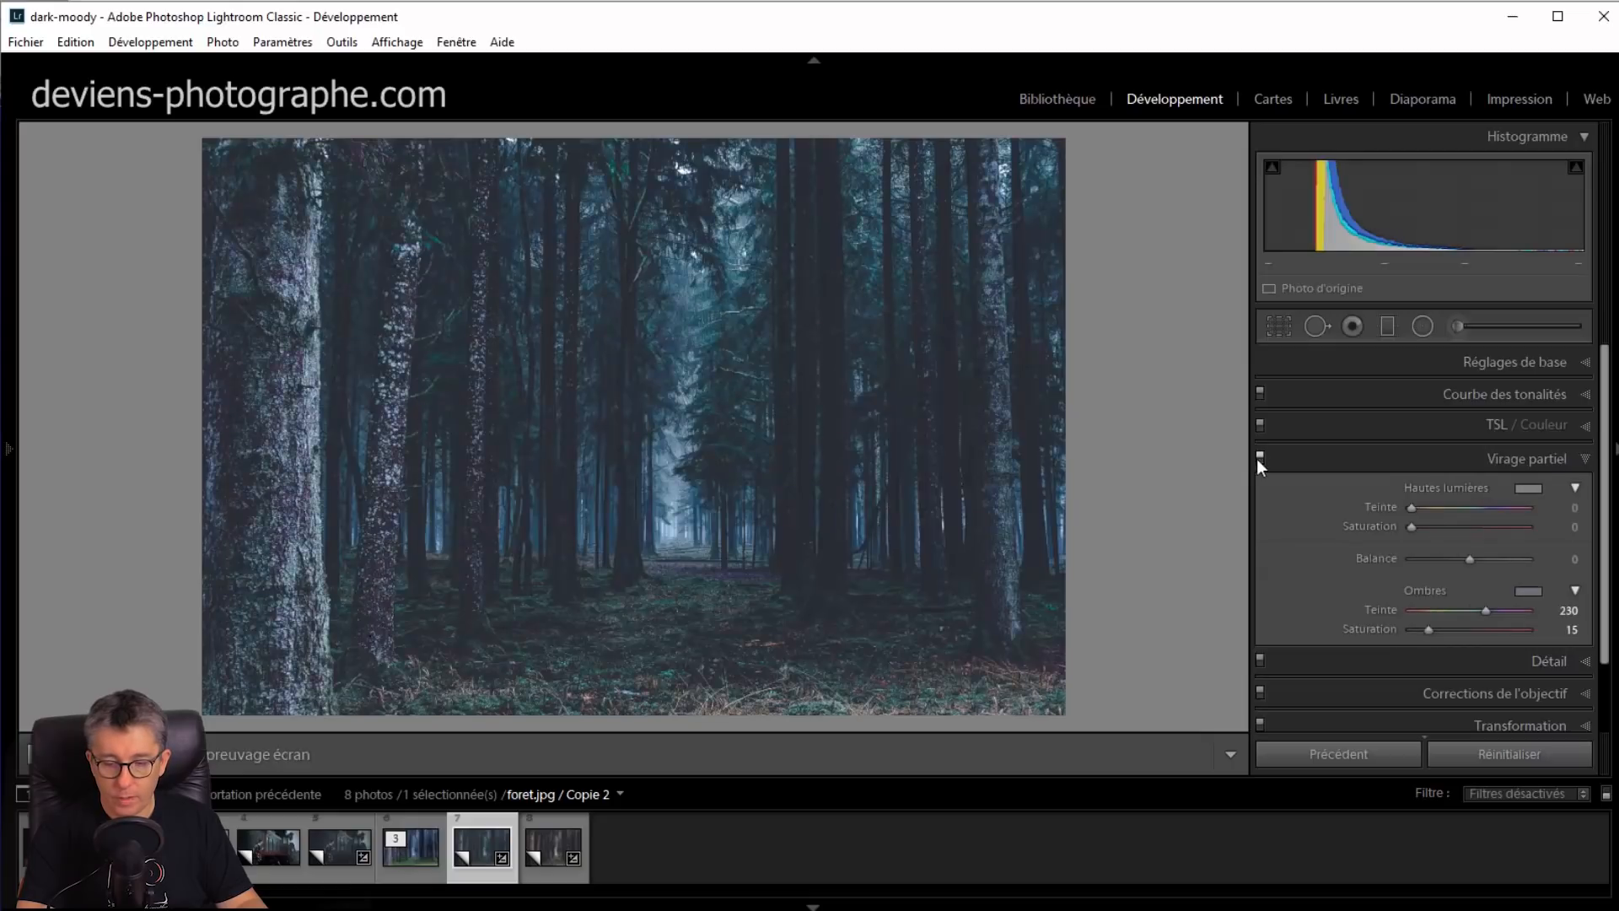
left_click(1259, 457)
left_click(1259, 457)
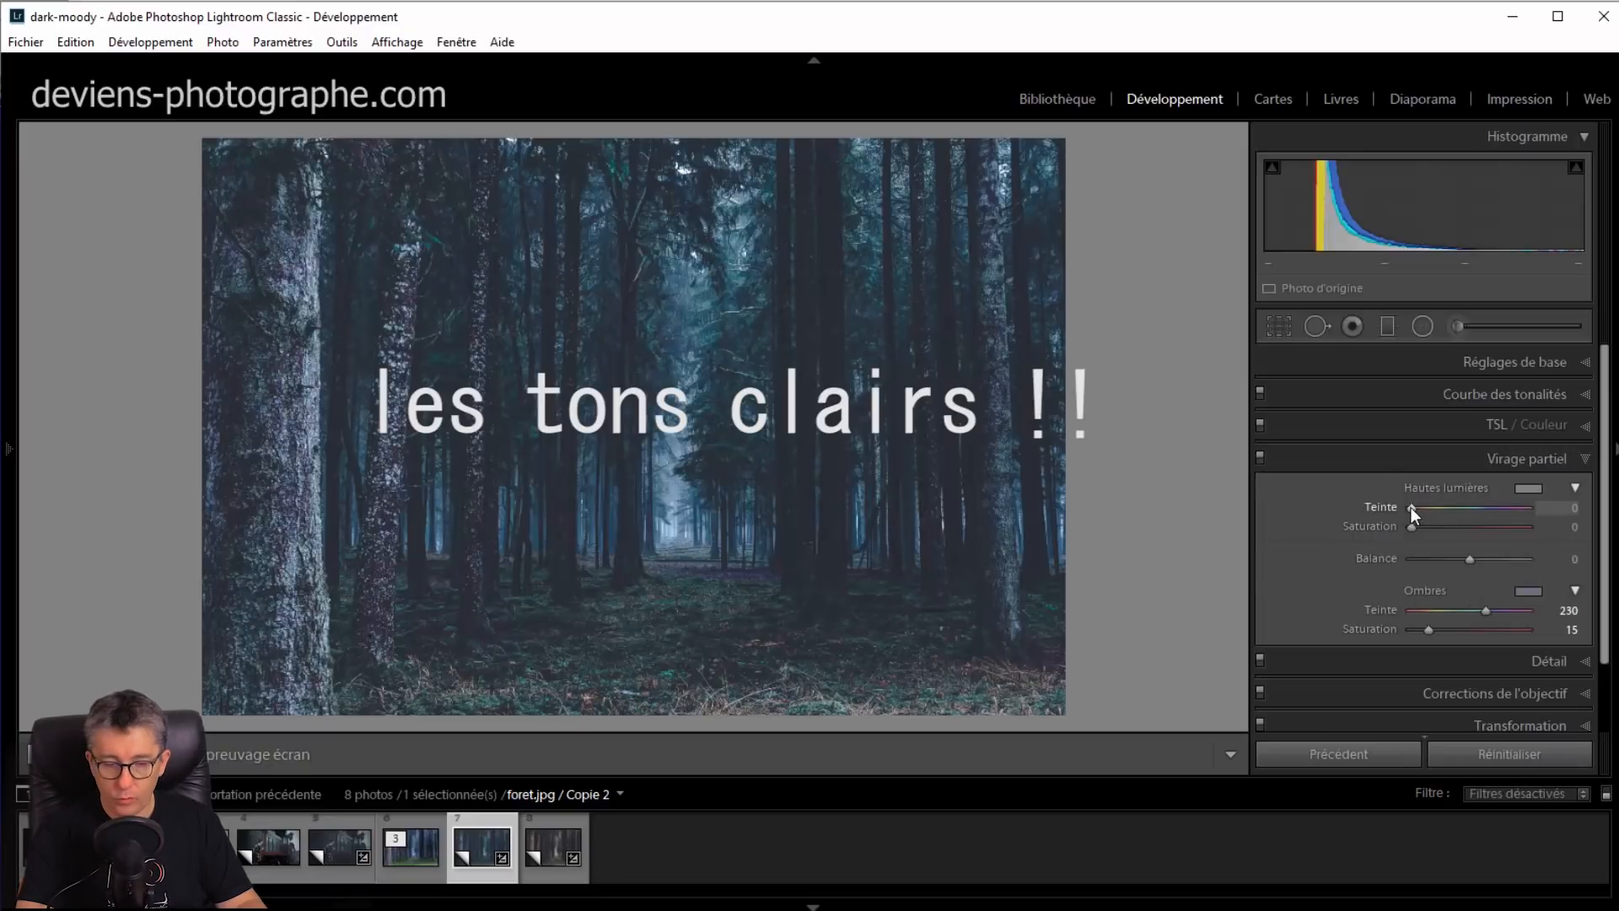
Split-tone the highlights yellow with a hue of 59 and a slightly raised saturation
key("alt")
left_click_drag(1410, 507, 1430, 509)
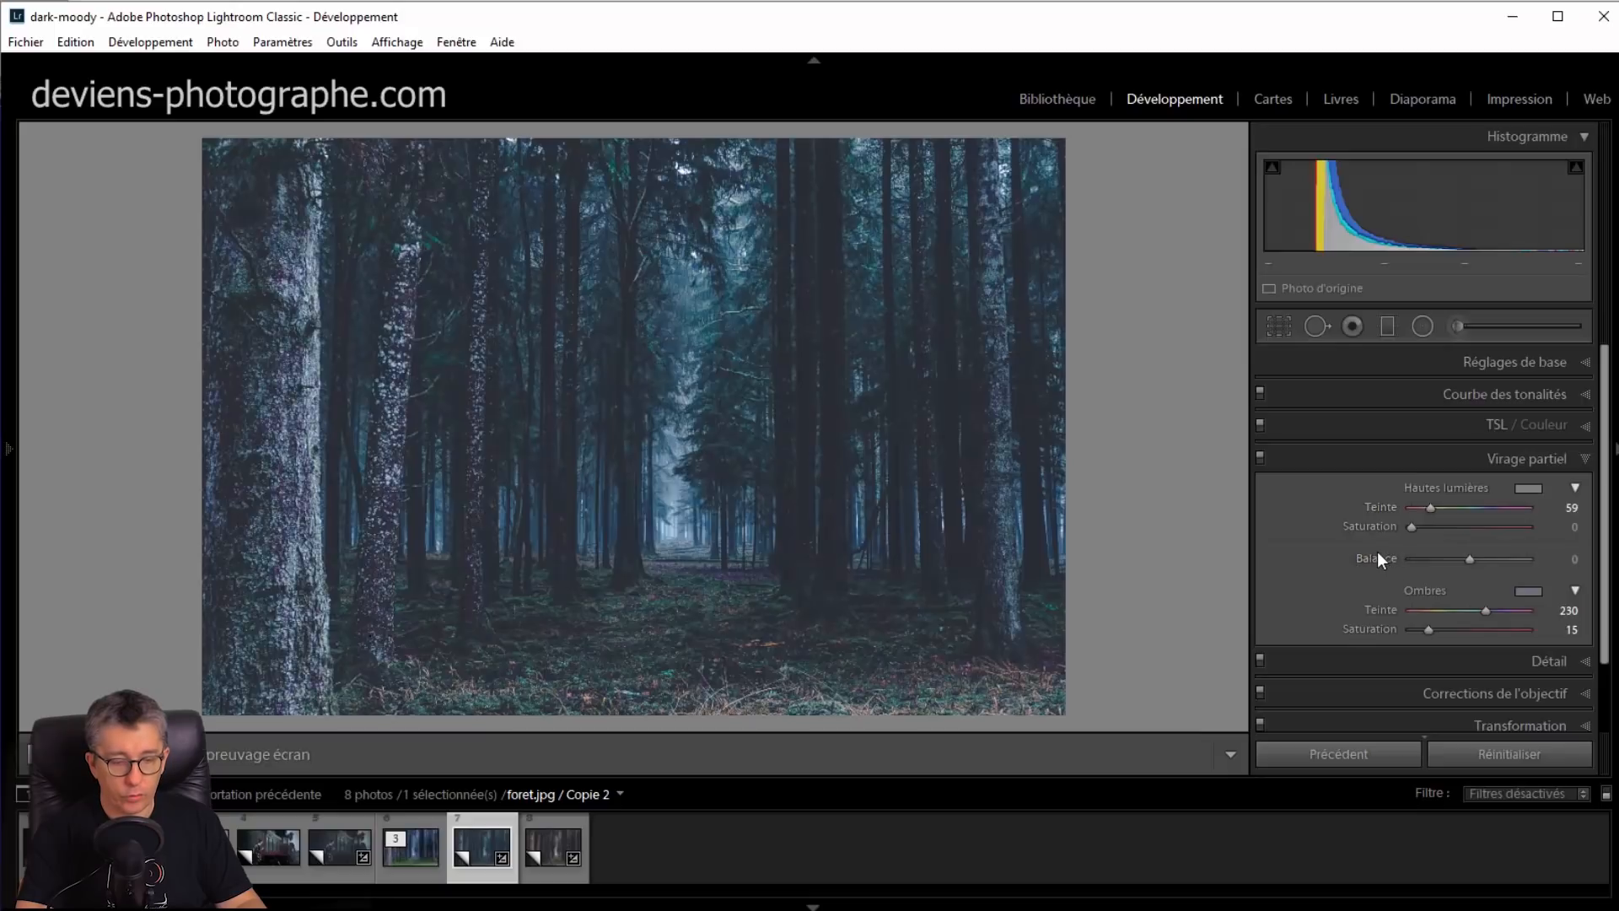
left_click_drag(1414, 528, 1439, 531)
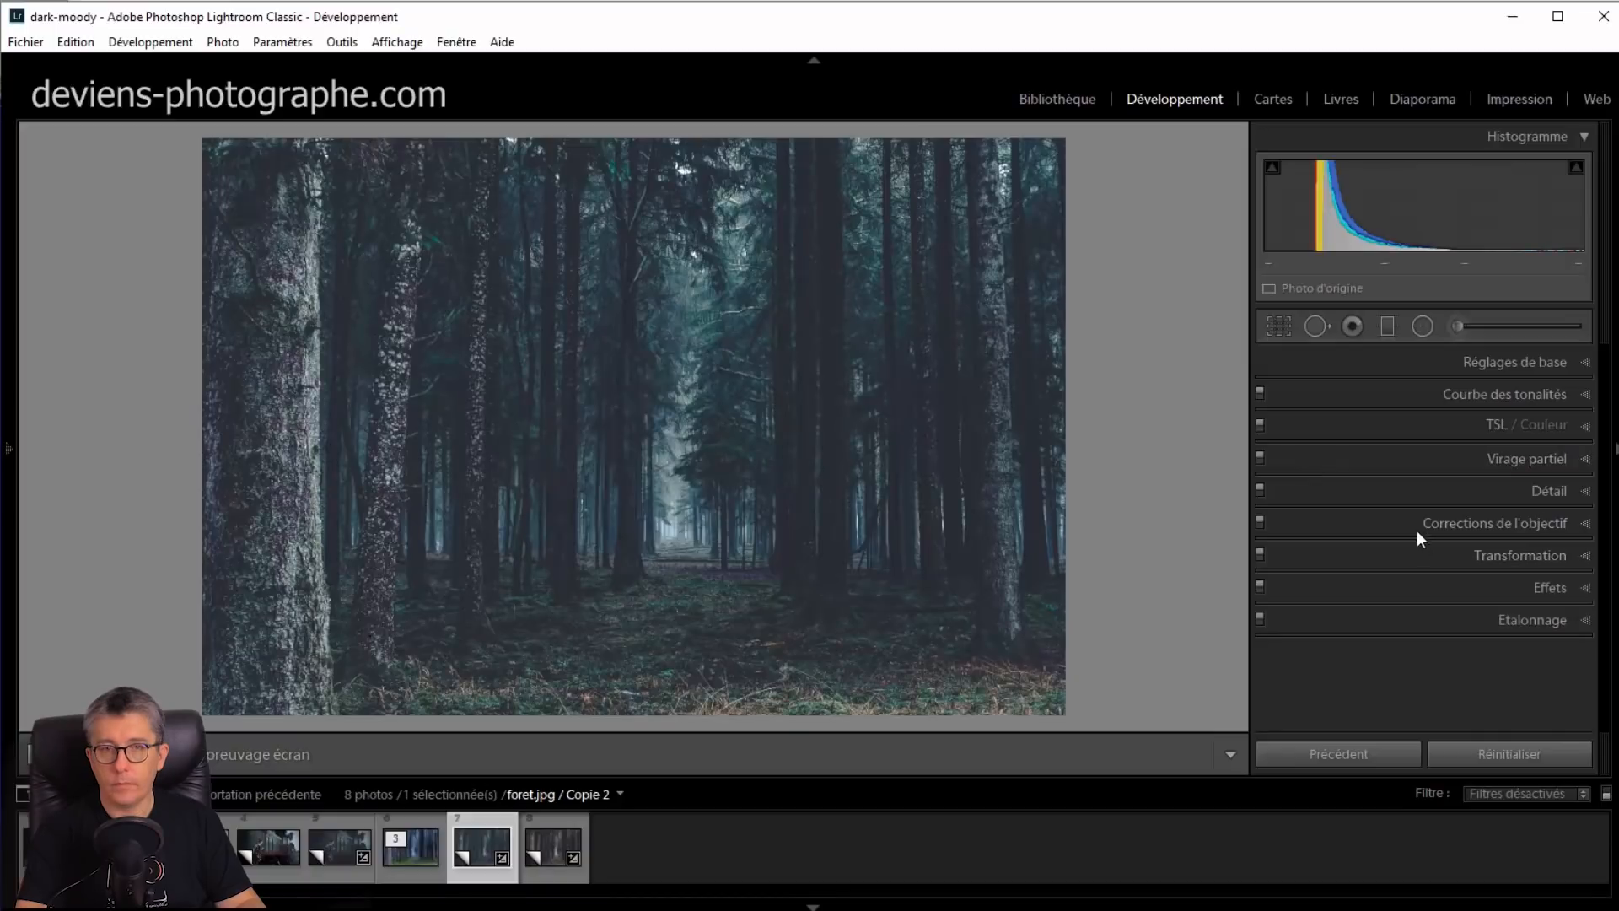
Sharpen the photo with an amount of 50 and a masking value of 40
left_click(1484, 489)
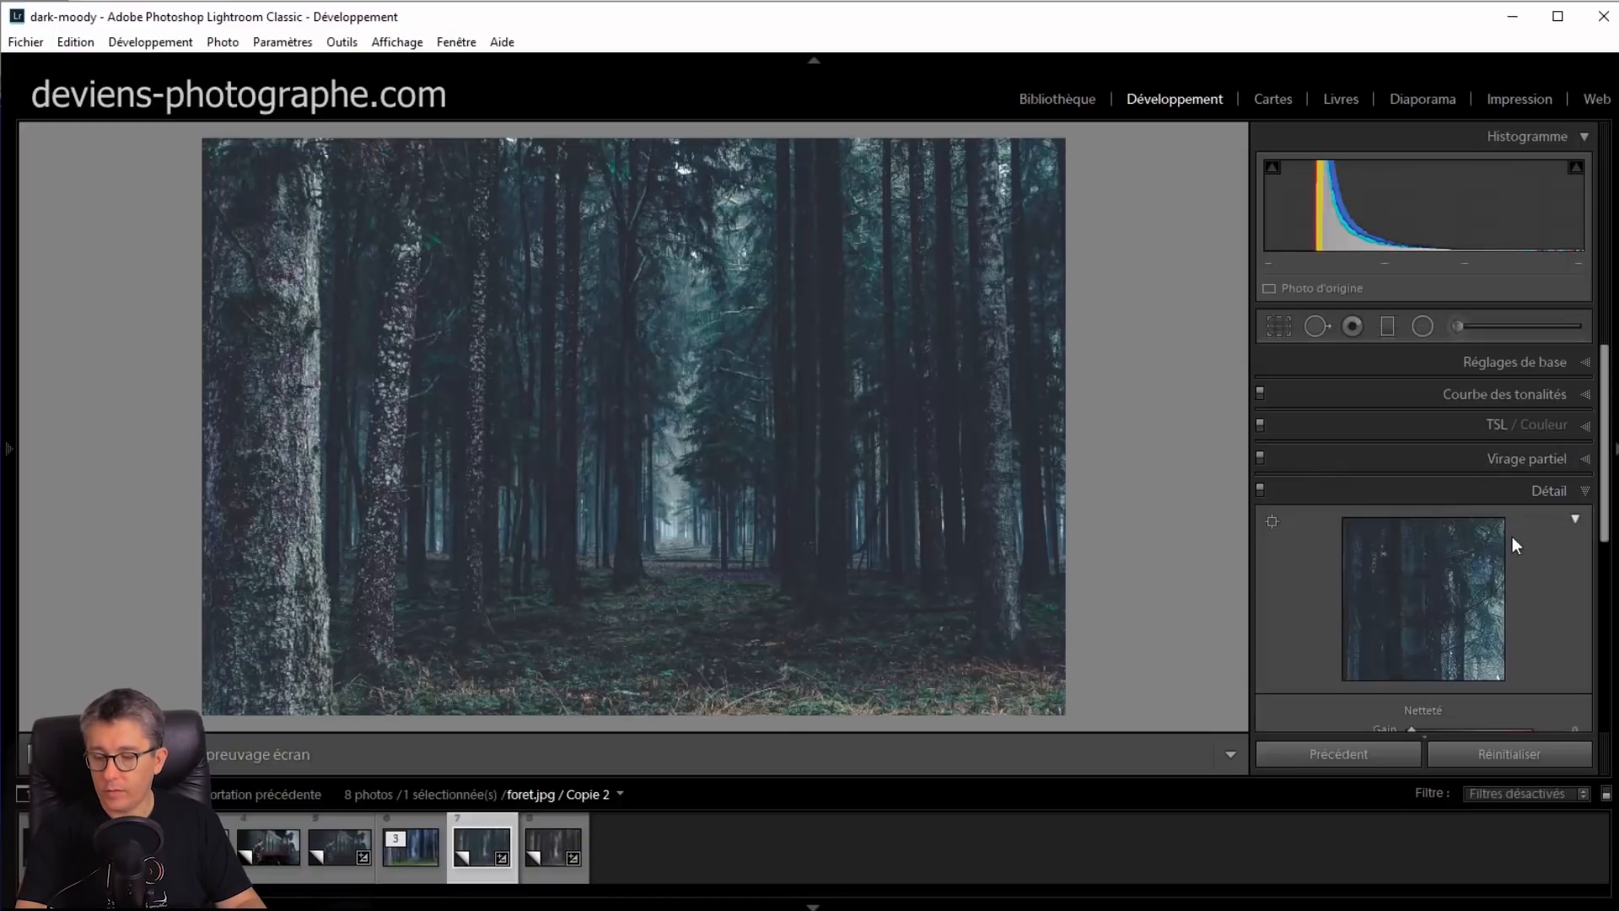
scroll(1422, 590, "down", 3)
scroll(1416, 585, "up", 1)
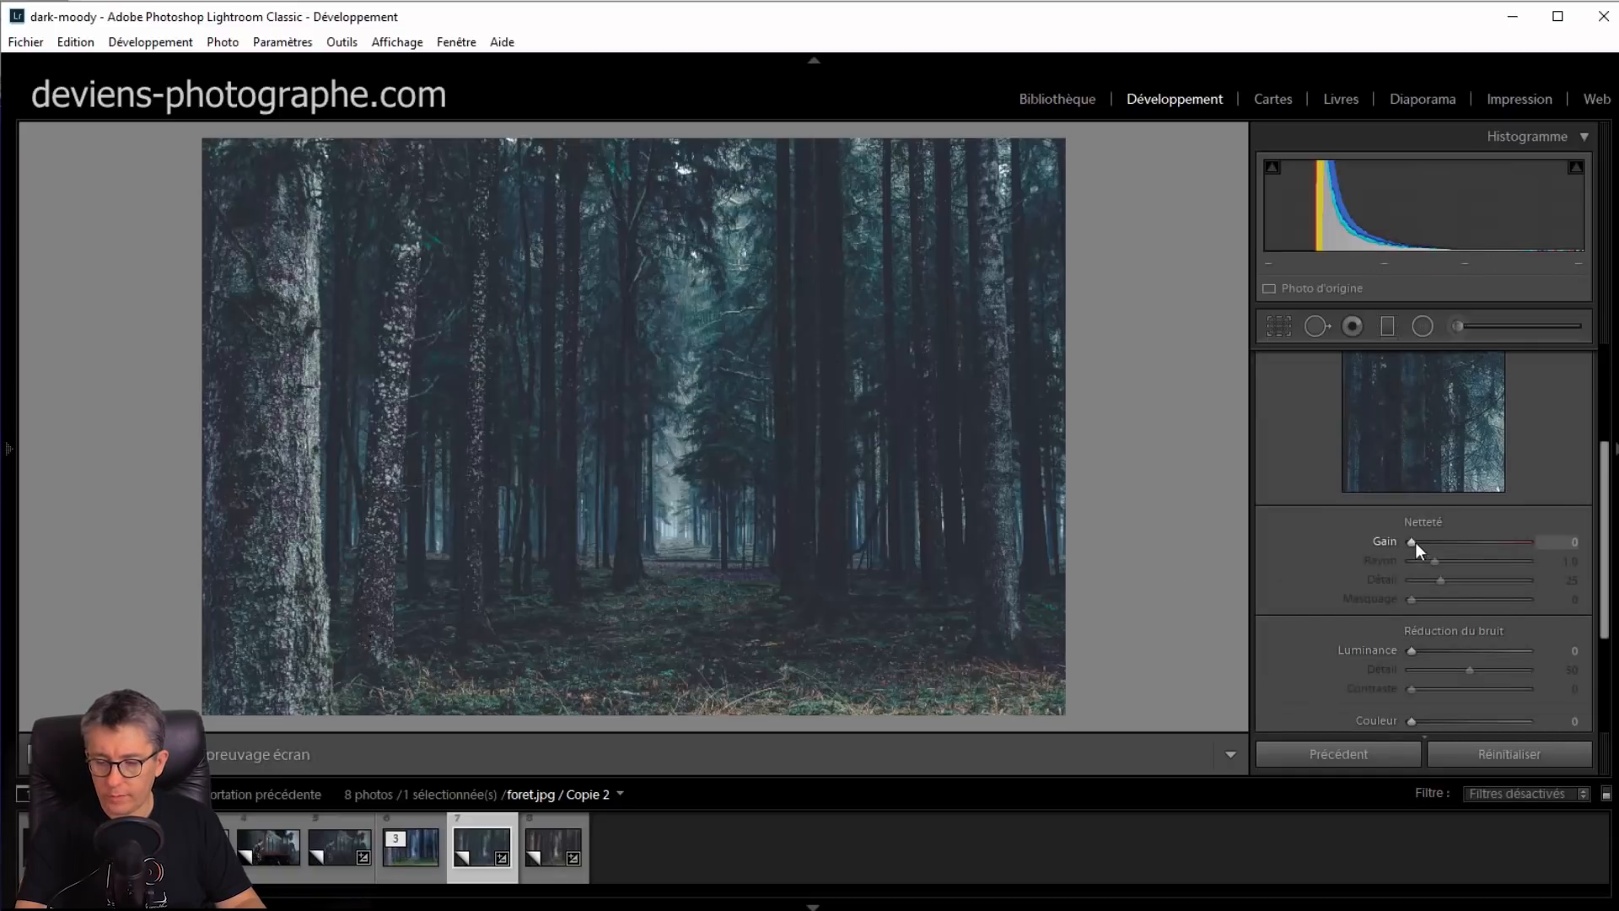
left_click_drag(1414, 539, 1451, 542)
key("alt")
left_click_drag(1411, 600, 1455, 605)
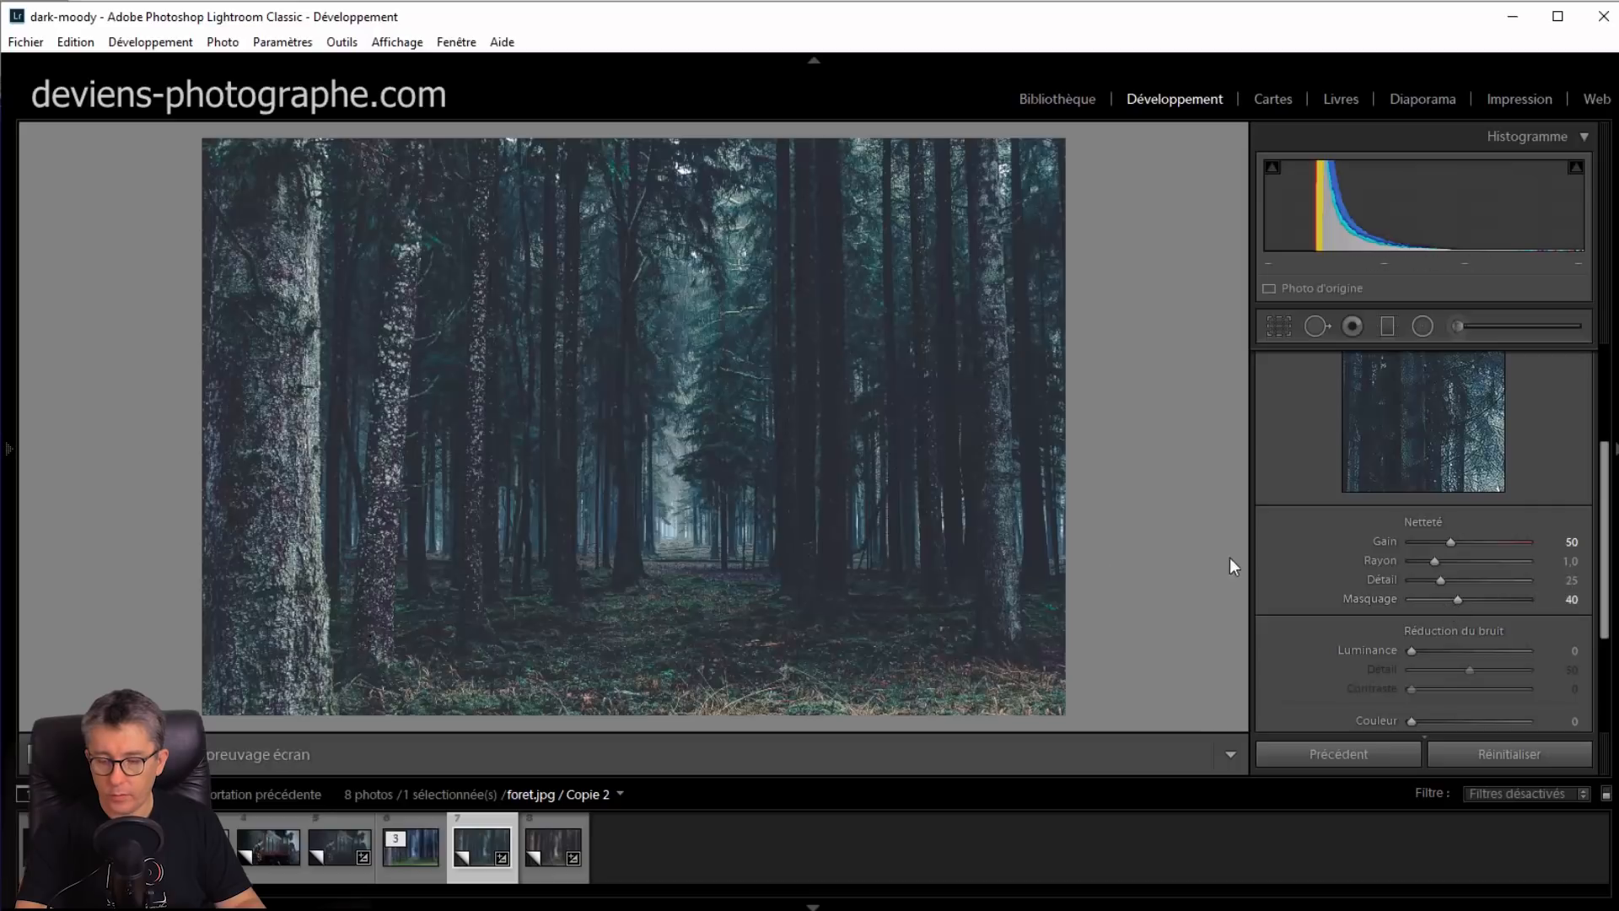
Compare the photo with and without the sharpening, leave it enabled, and collapse the detail settings
scroll(1262, 536, "up", 1)
scroll(1262, 536, "up", 3)
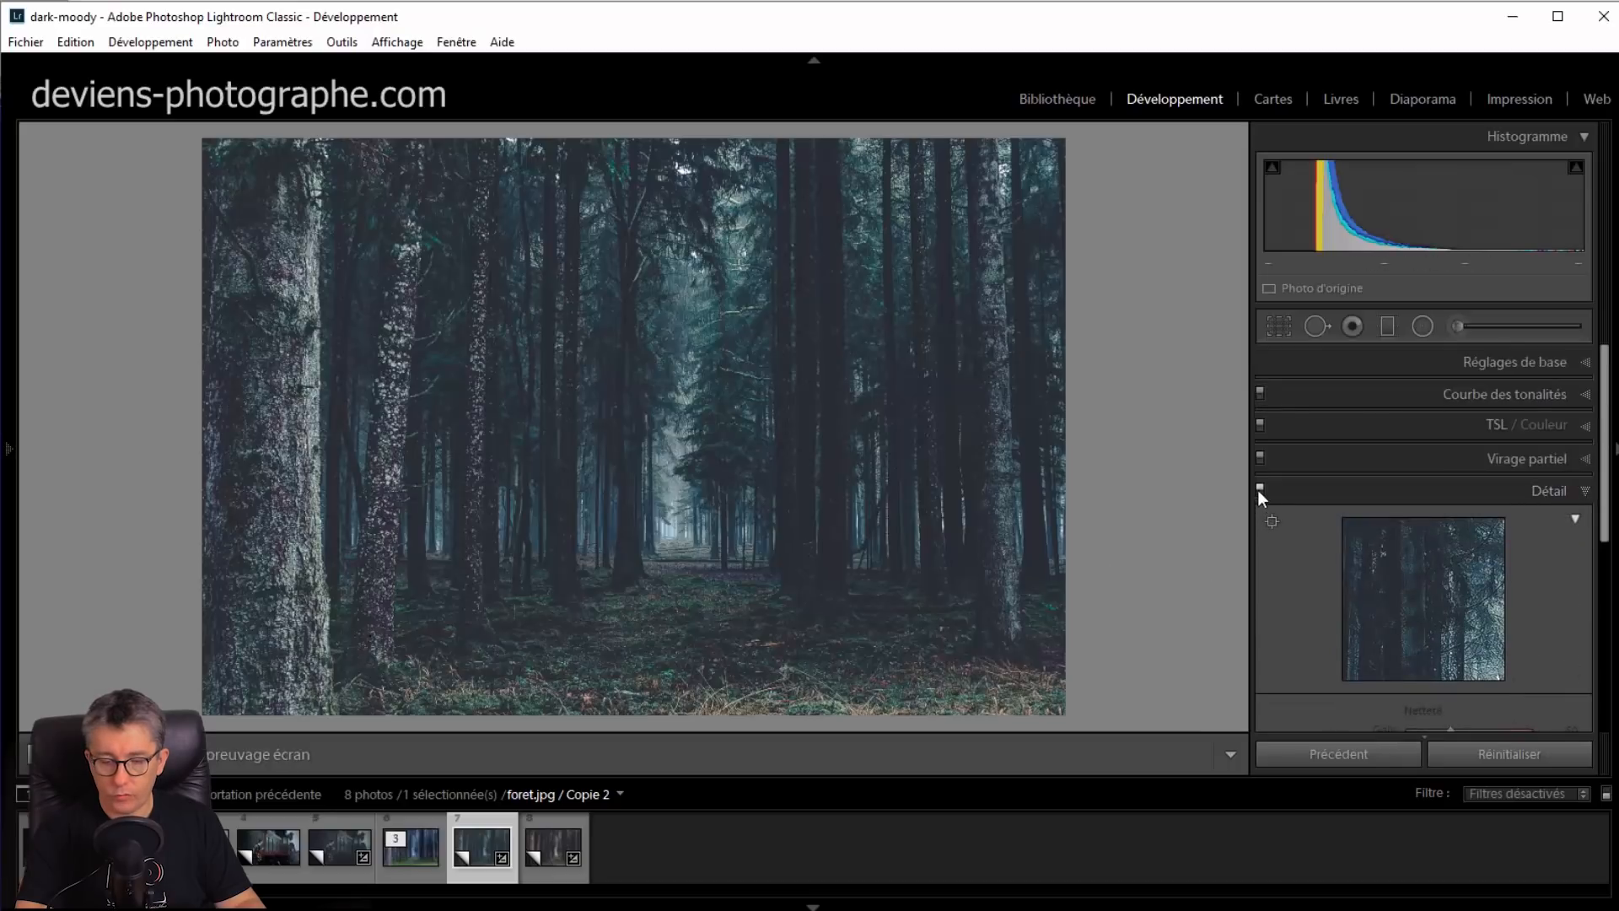
left_click(1260, 489)
left_click(1260, 489)
left_click(1260, 489)
left_click(1260, 489)
left_click(1260, 490)
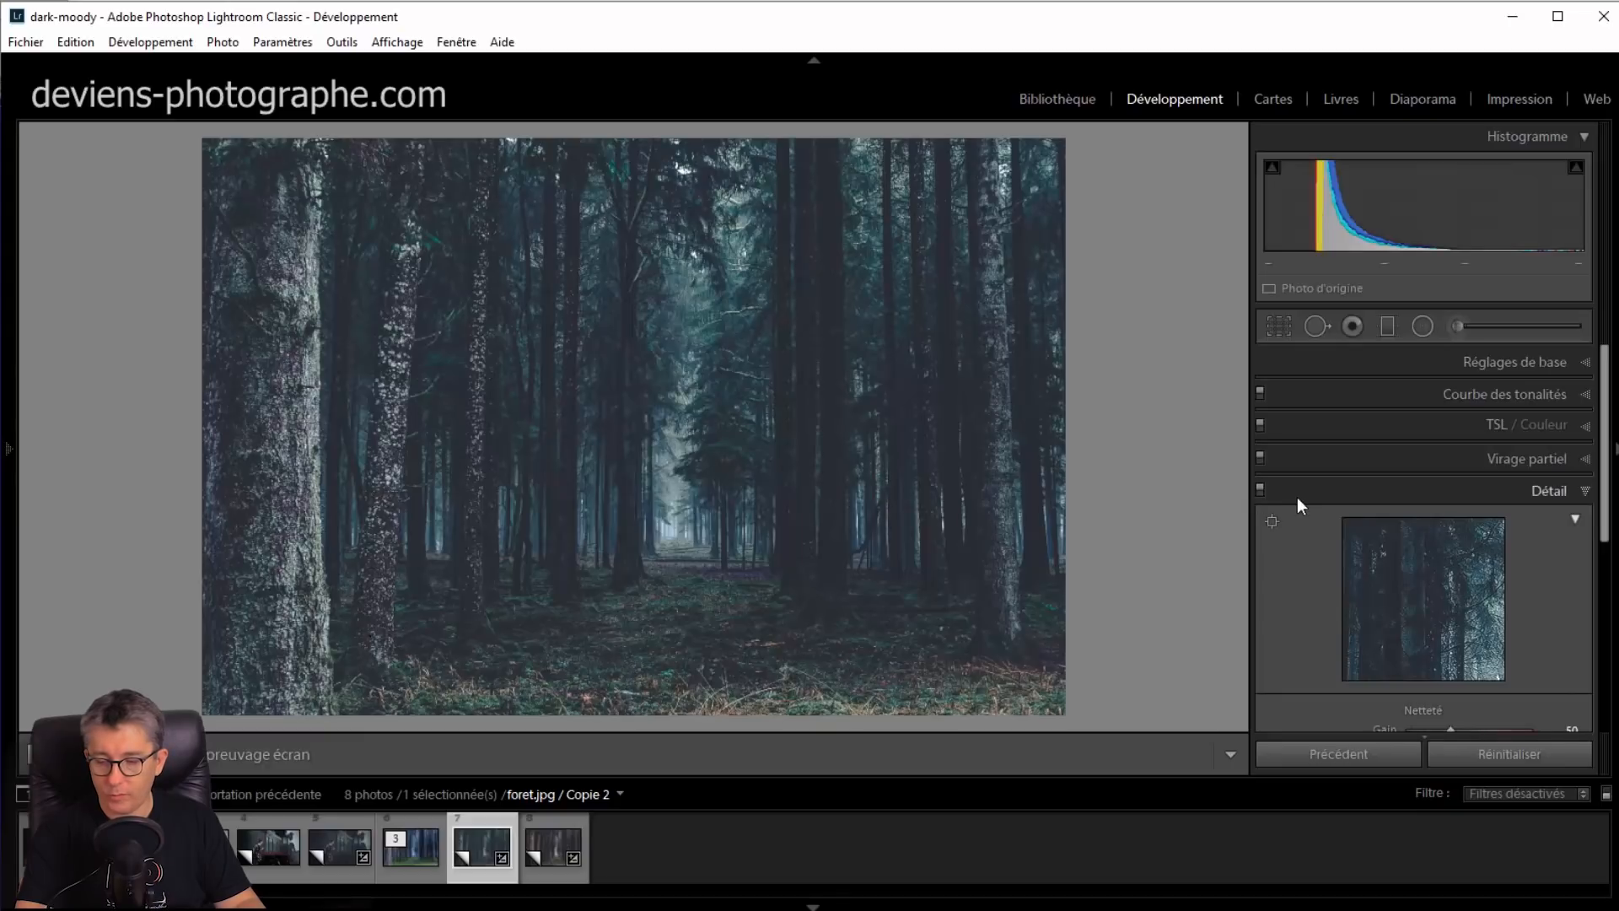
left_click(1299, 494)
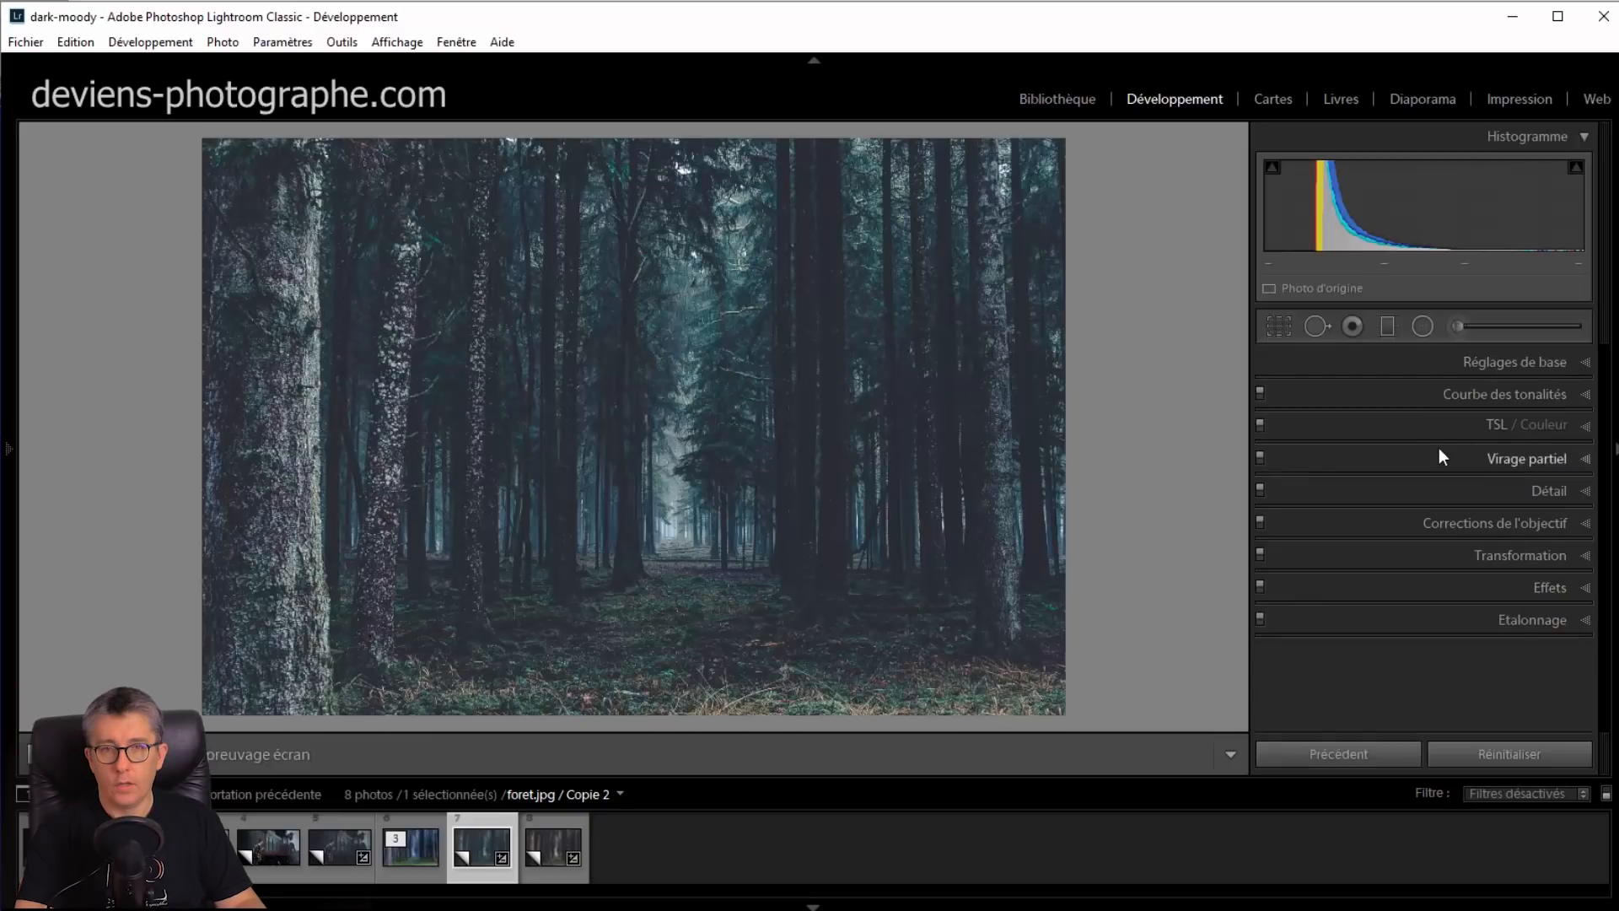
Add a post-crop vignette with an amount of −9 and film grain with an amount of 20
left_click(1464, 590)
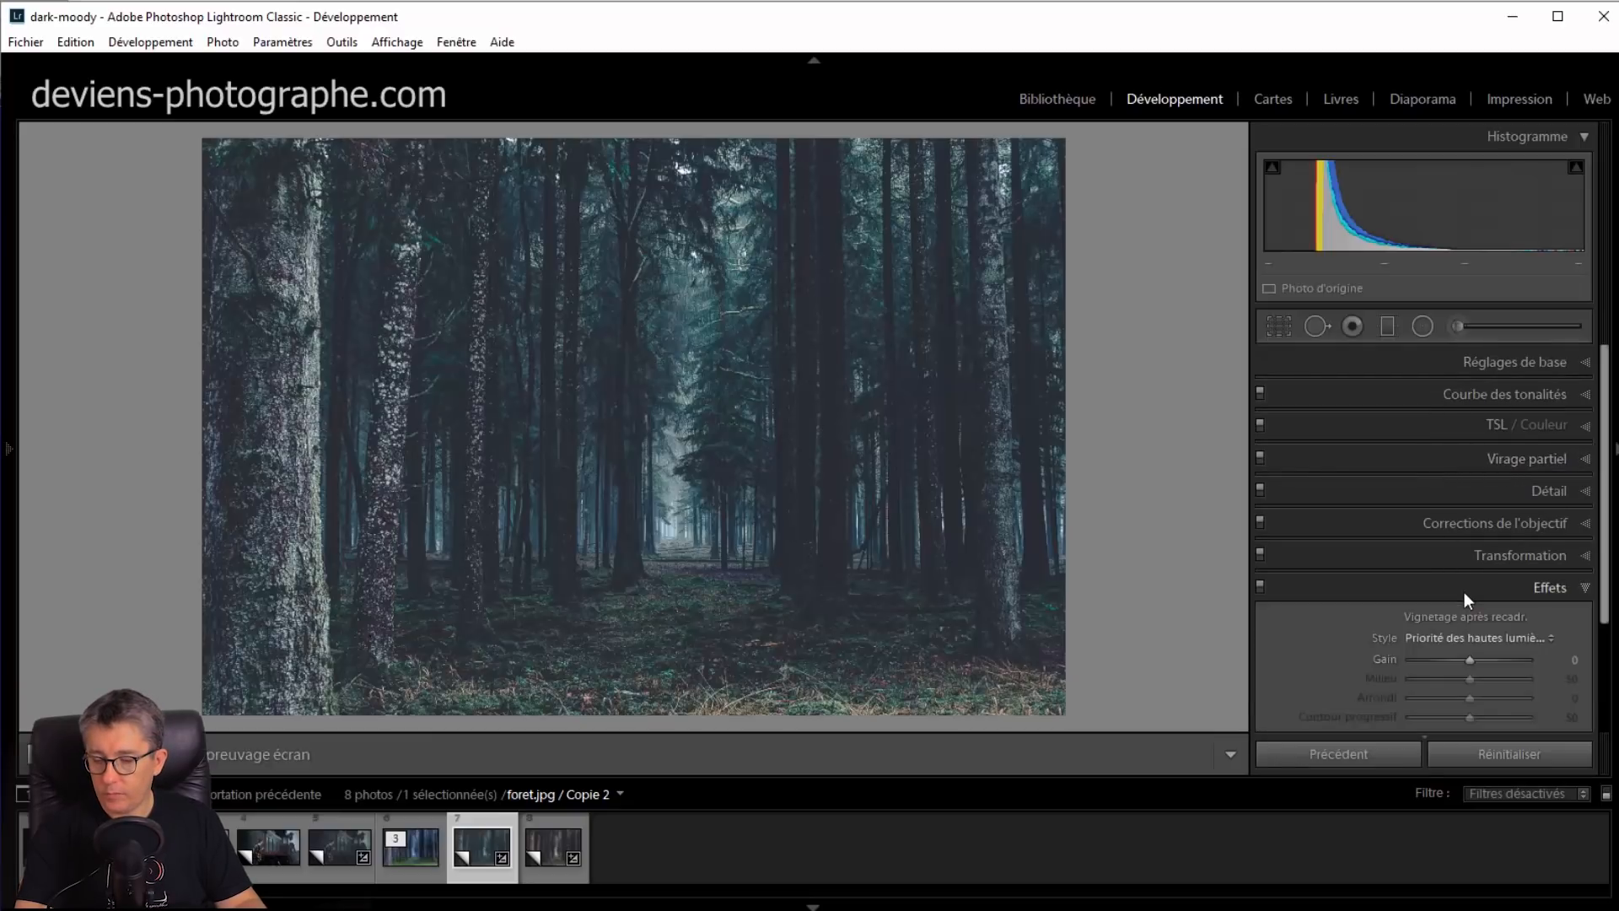
left_click_drag(1468, 555, 1464, 567)
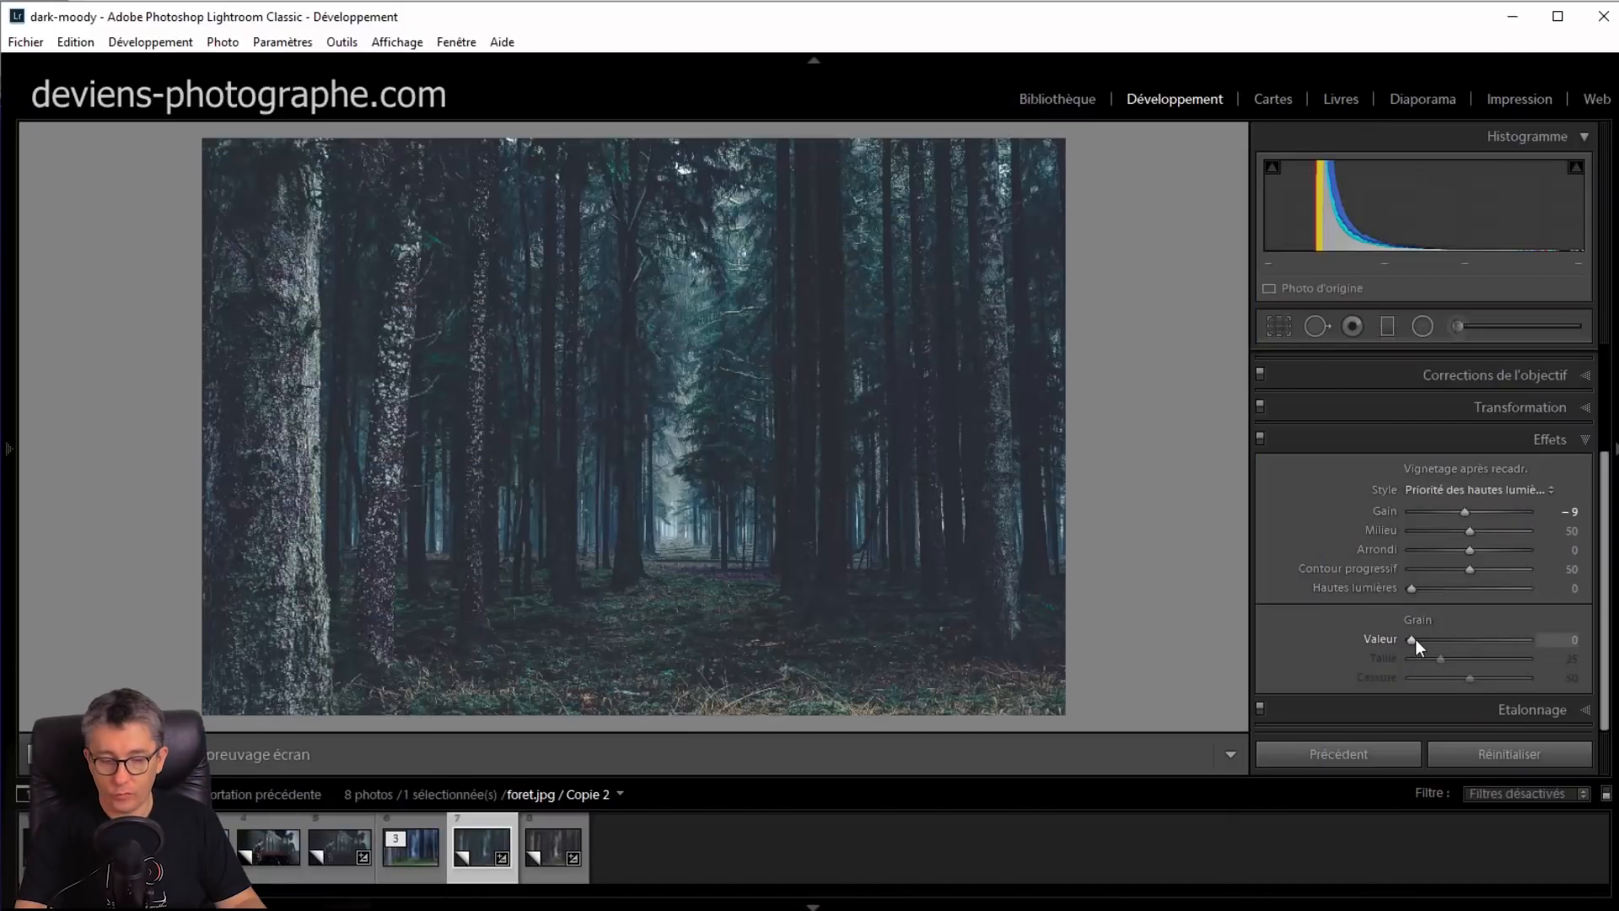
left_click_drag(1414, 639, 1427, 644)
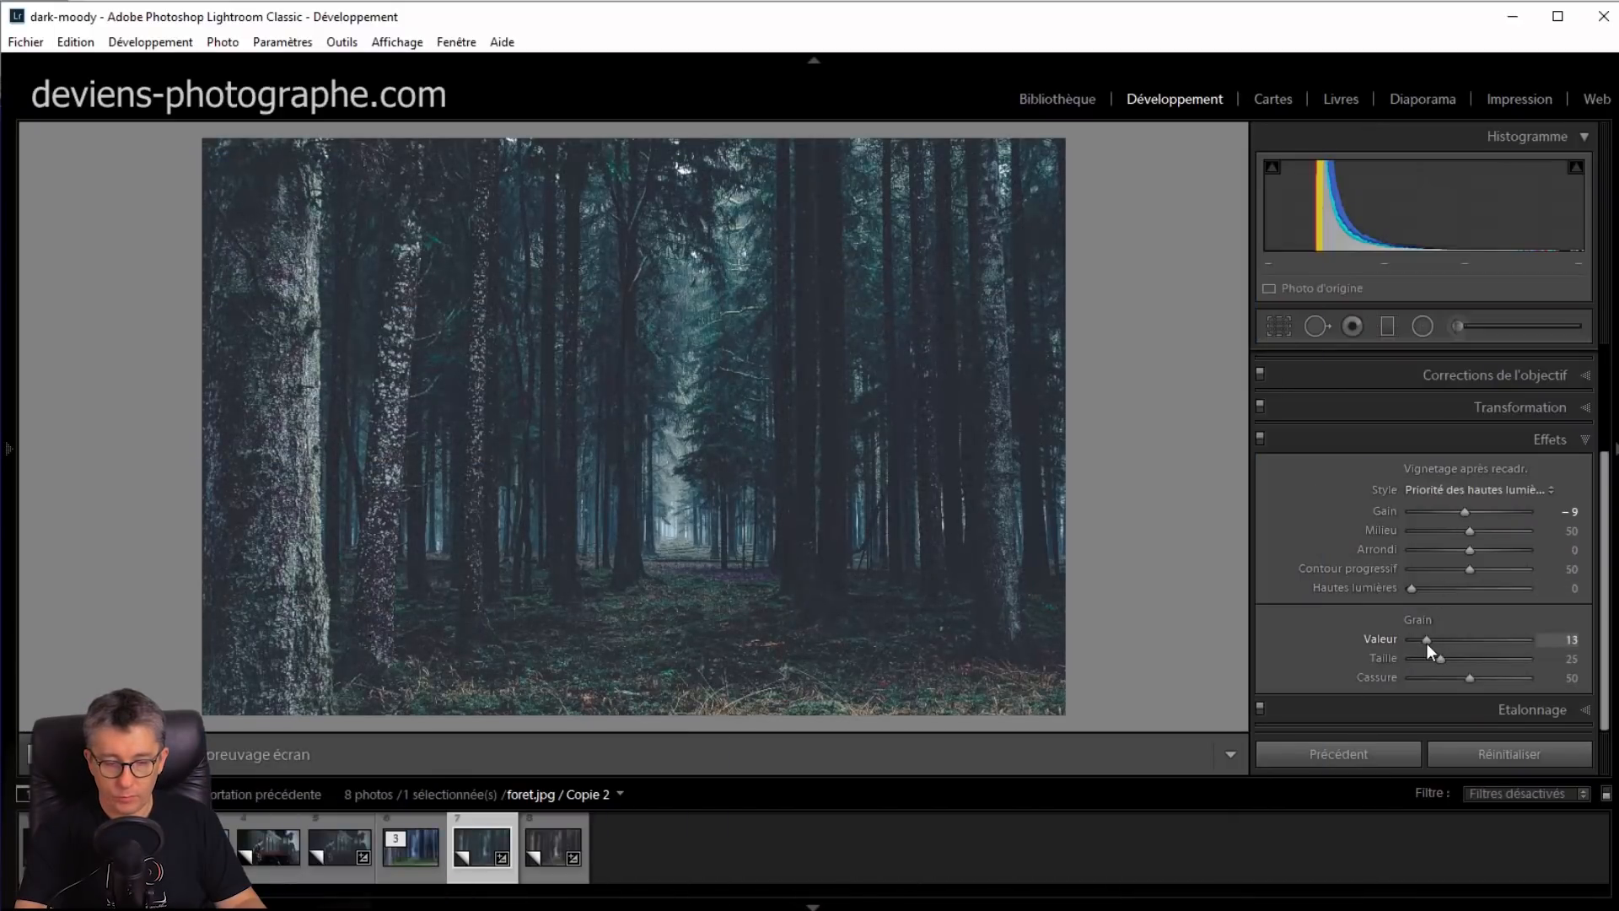
left_click_drag(1428, 645, 1434, 649)
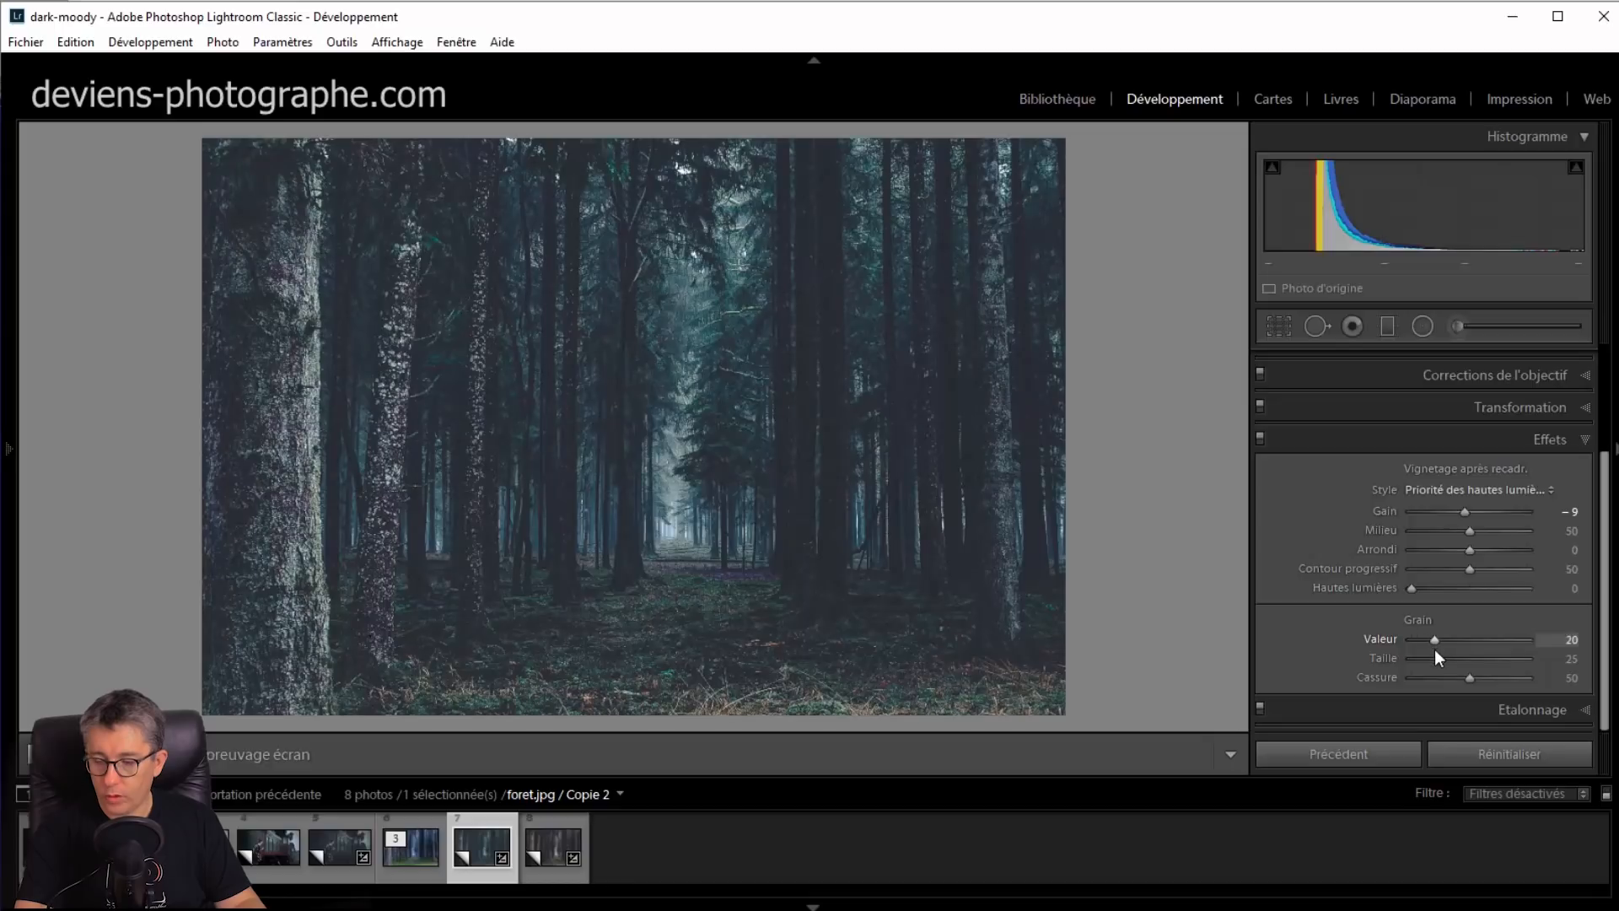
left_click(1405, 440)
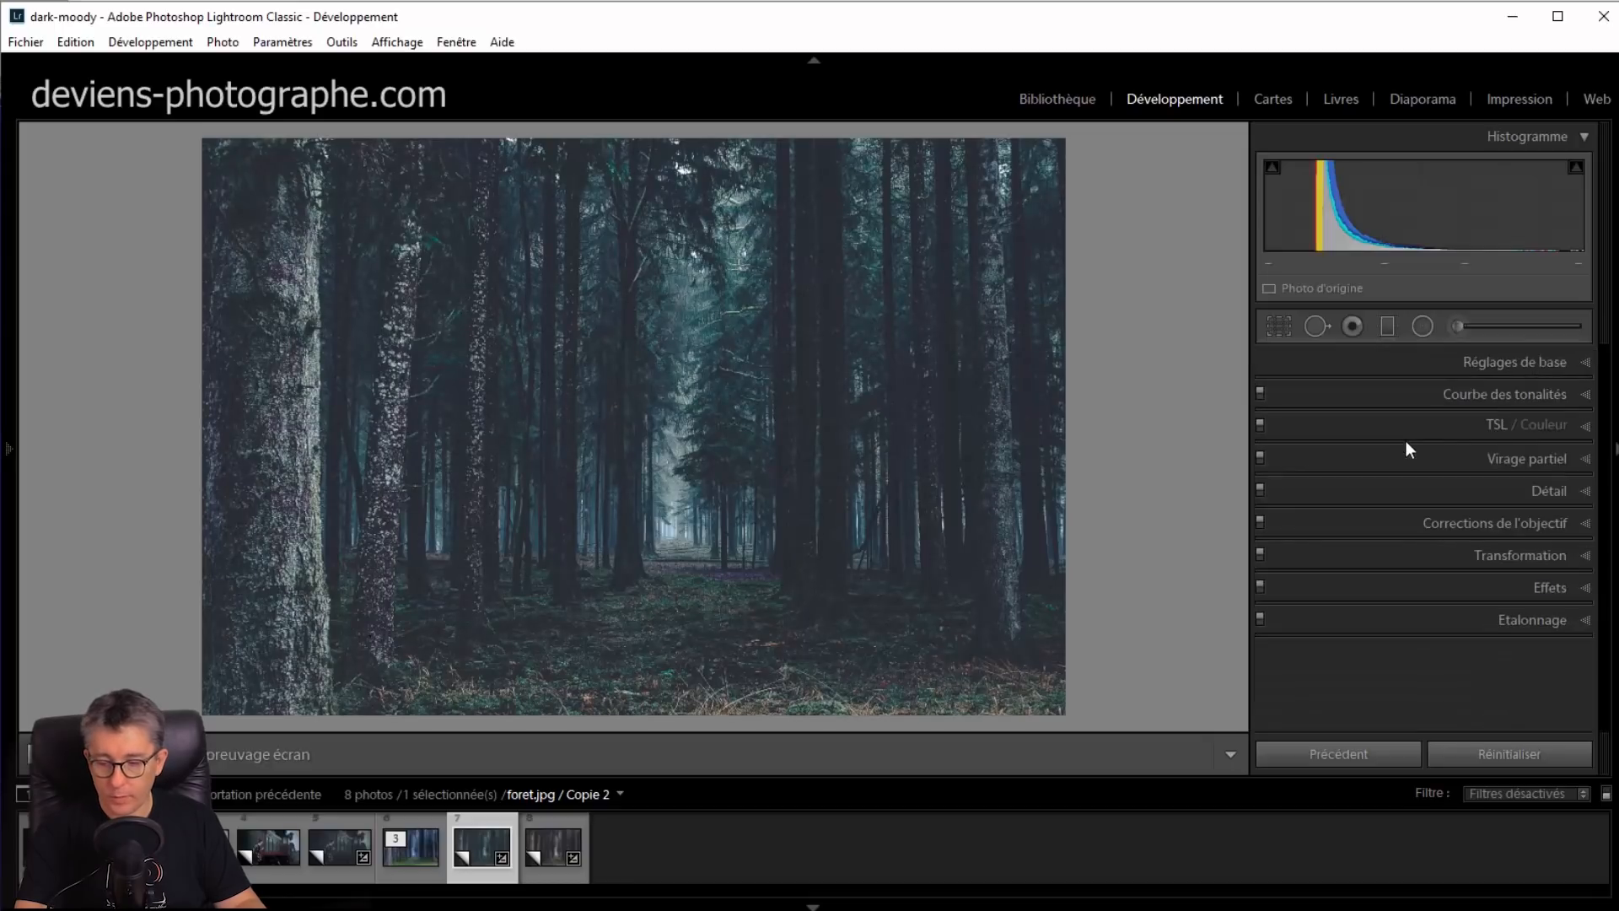
Set the shadows tint in the camera calibration to +40 and collapse the calibration settings
left_click(1438, 625)
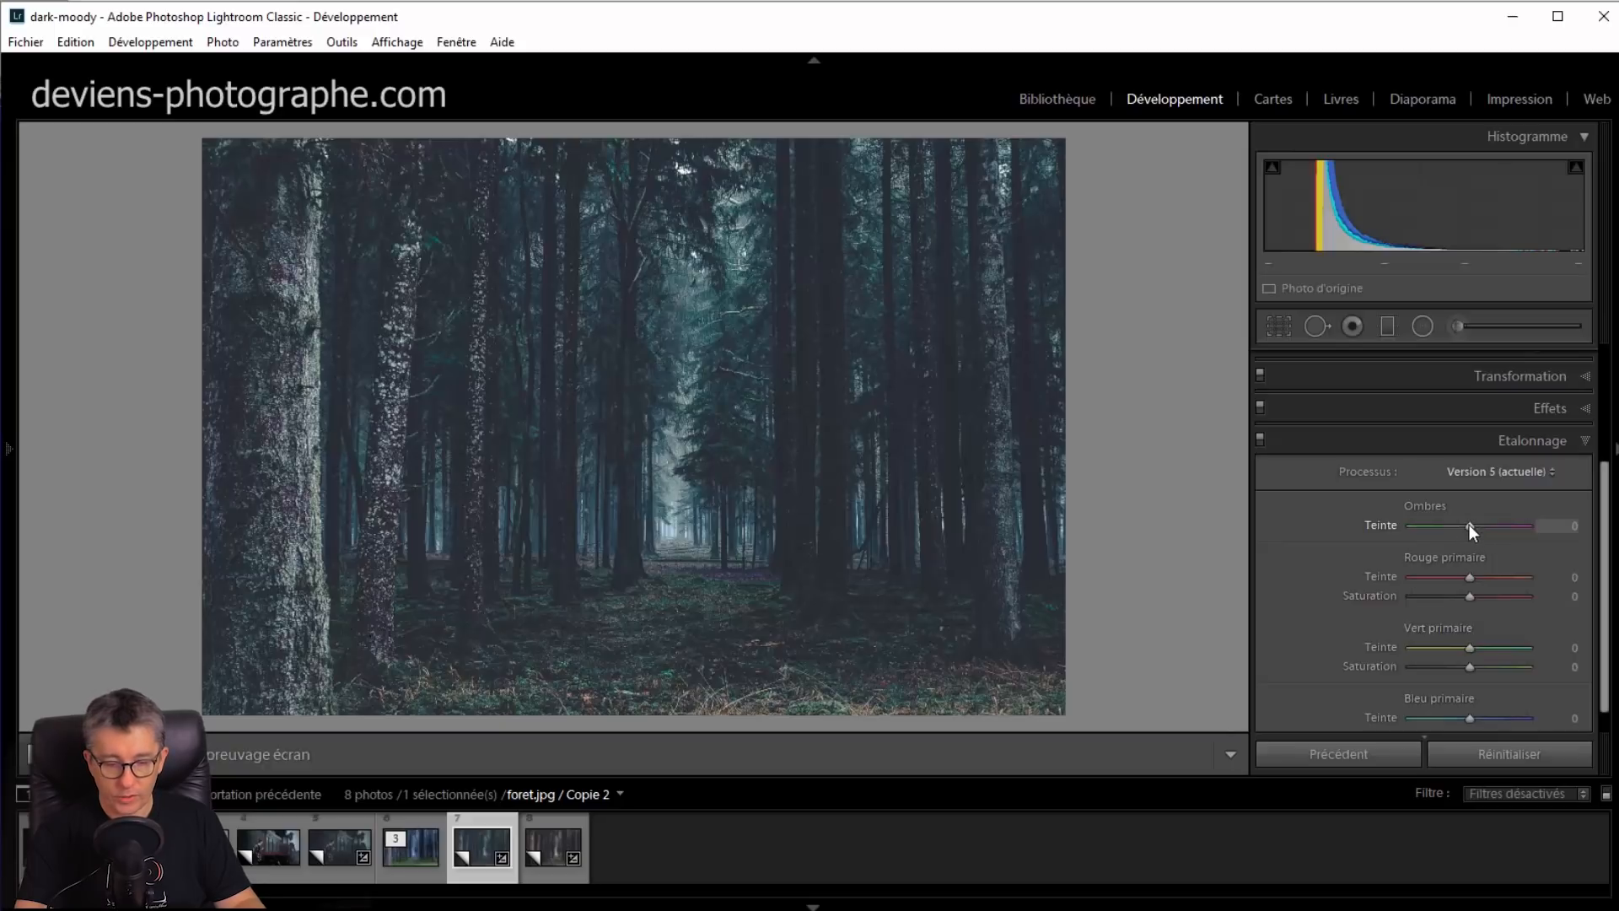
scroll(1469, 524, "up", 1)
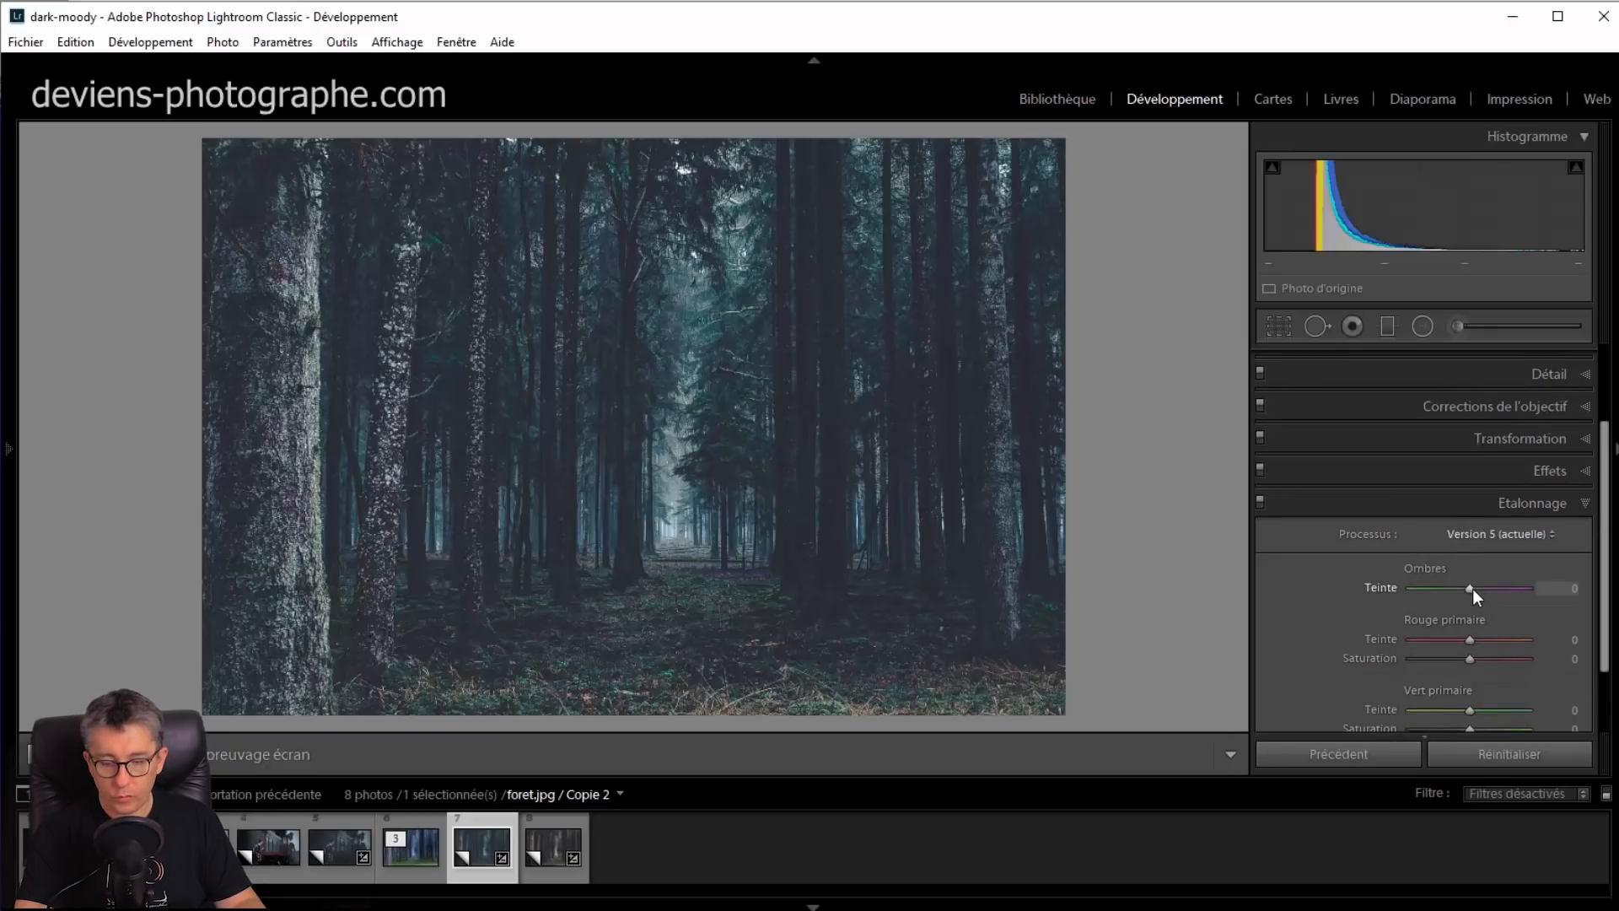
left_click_drag(1472, 589, 1496, 599)
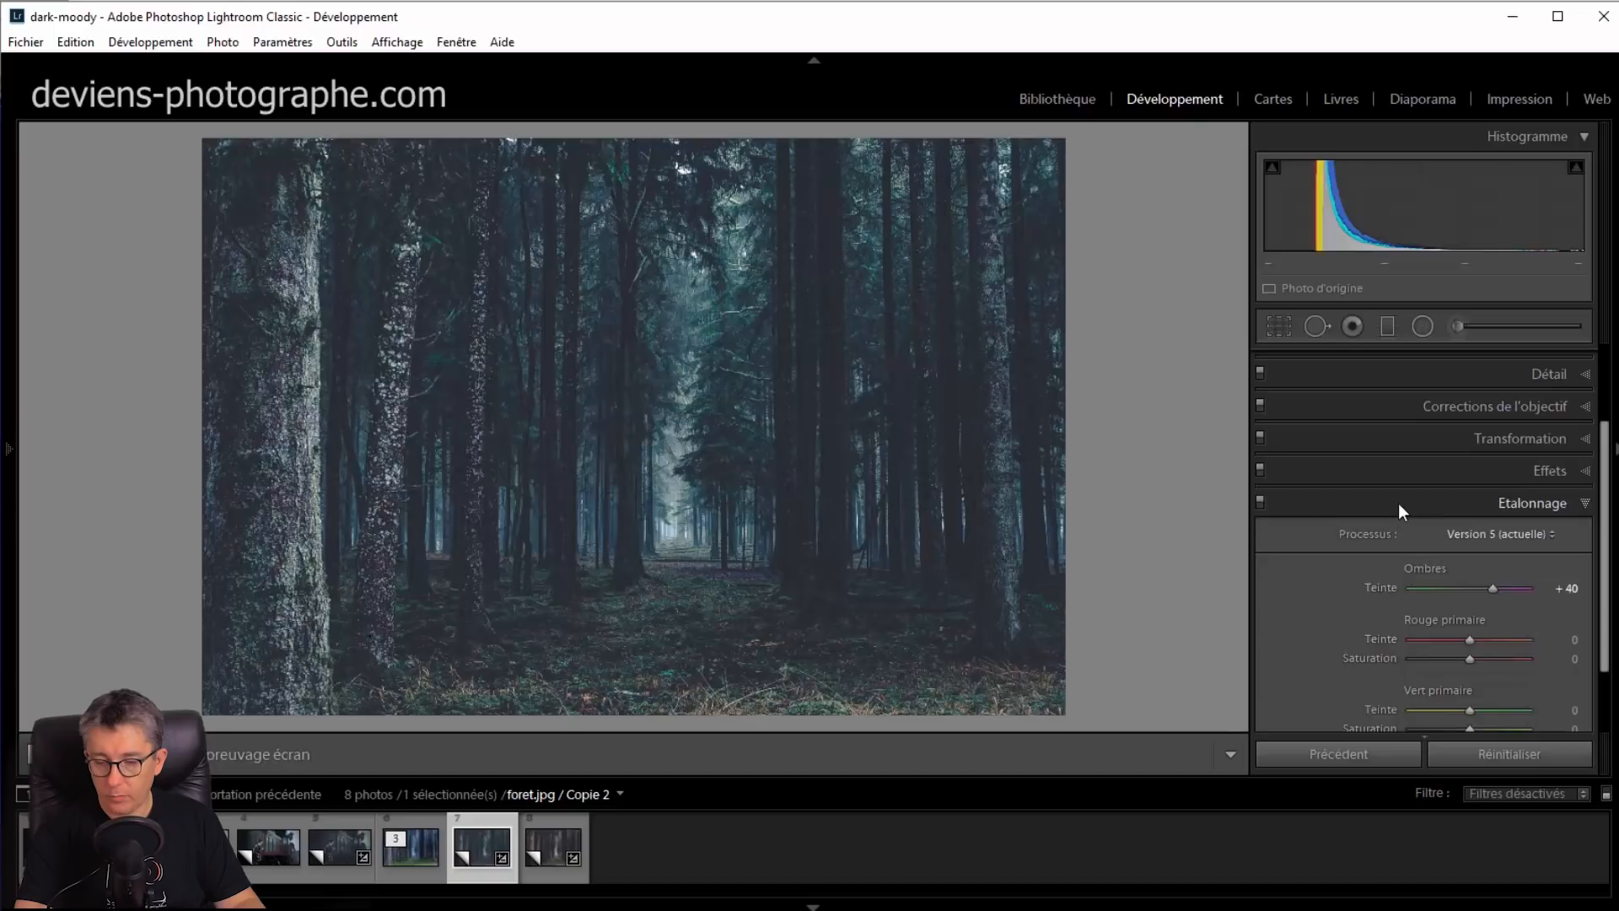
scroll(1398, 502, "down", 1)
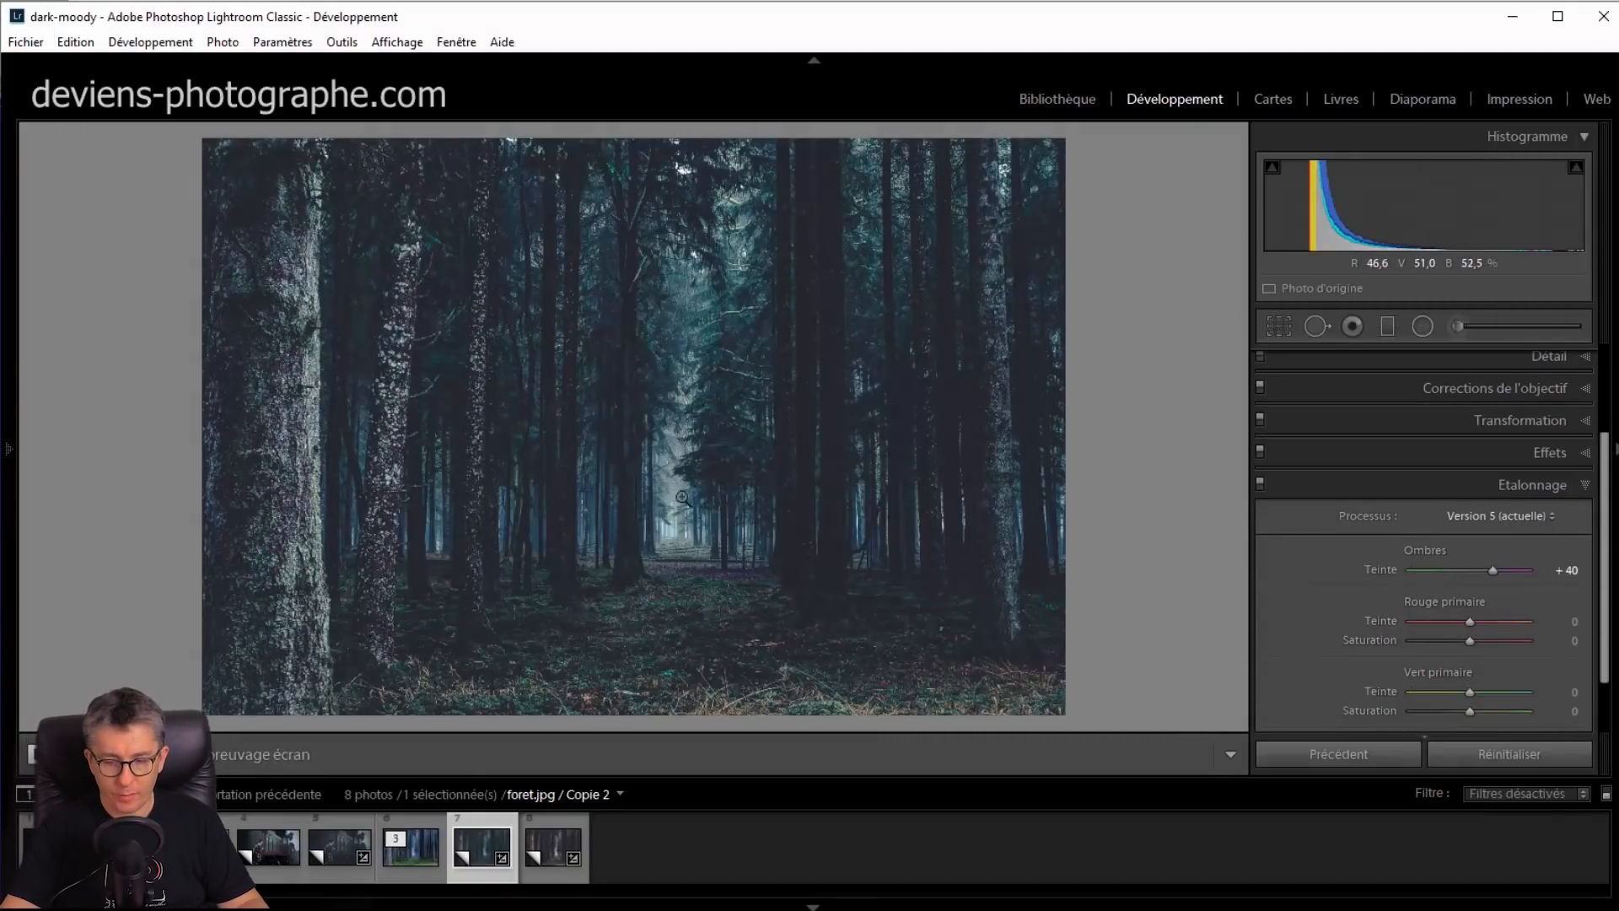
left_click(1425, 483)
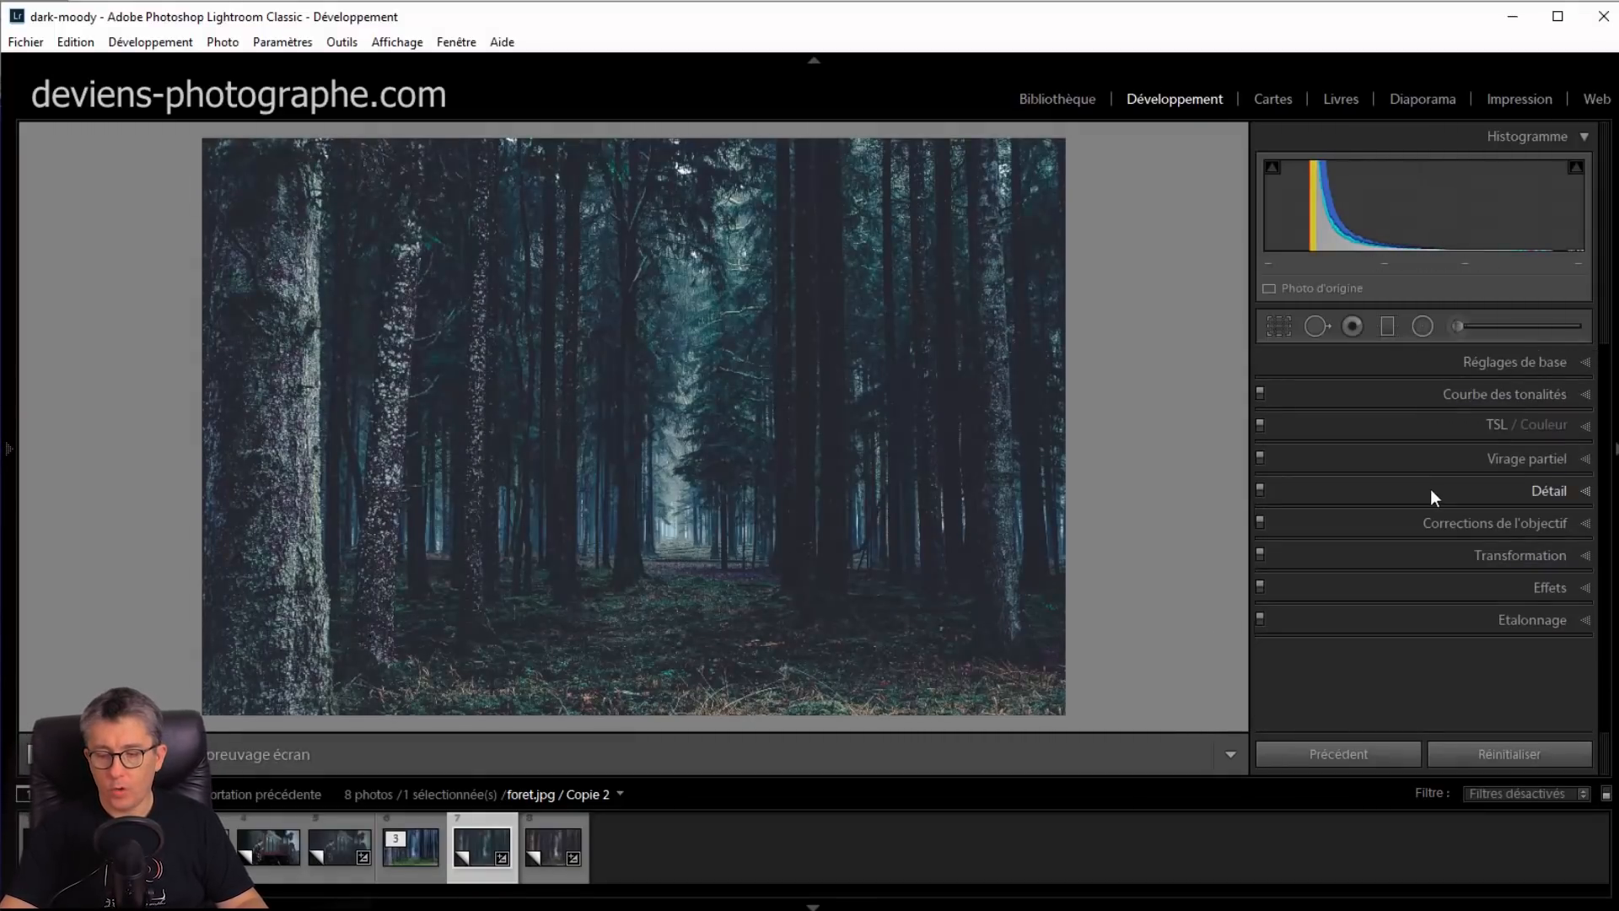
Warm the white balance with a temperature of +33 and a tint of +24, and collapse the basic settings
left_click(1469, 361)
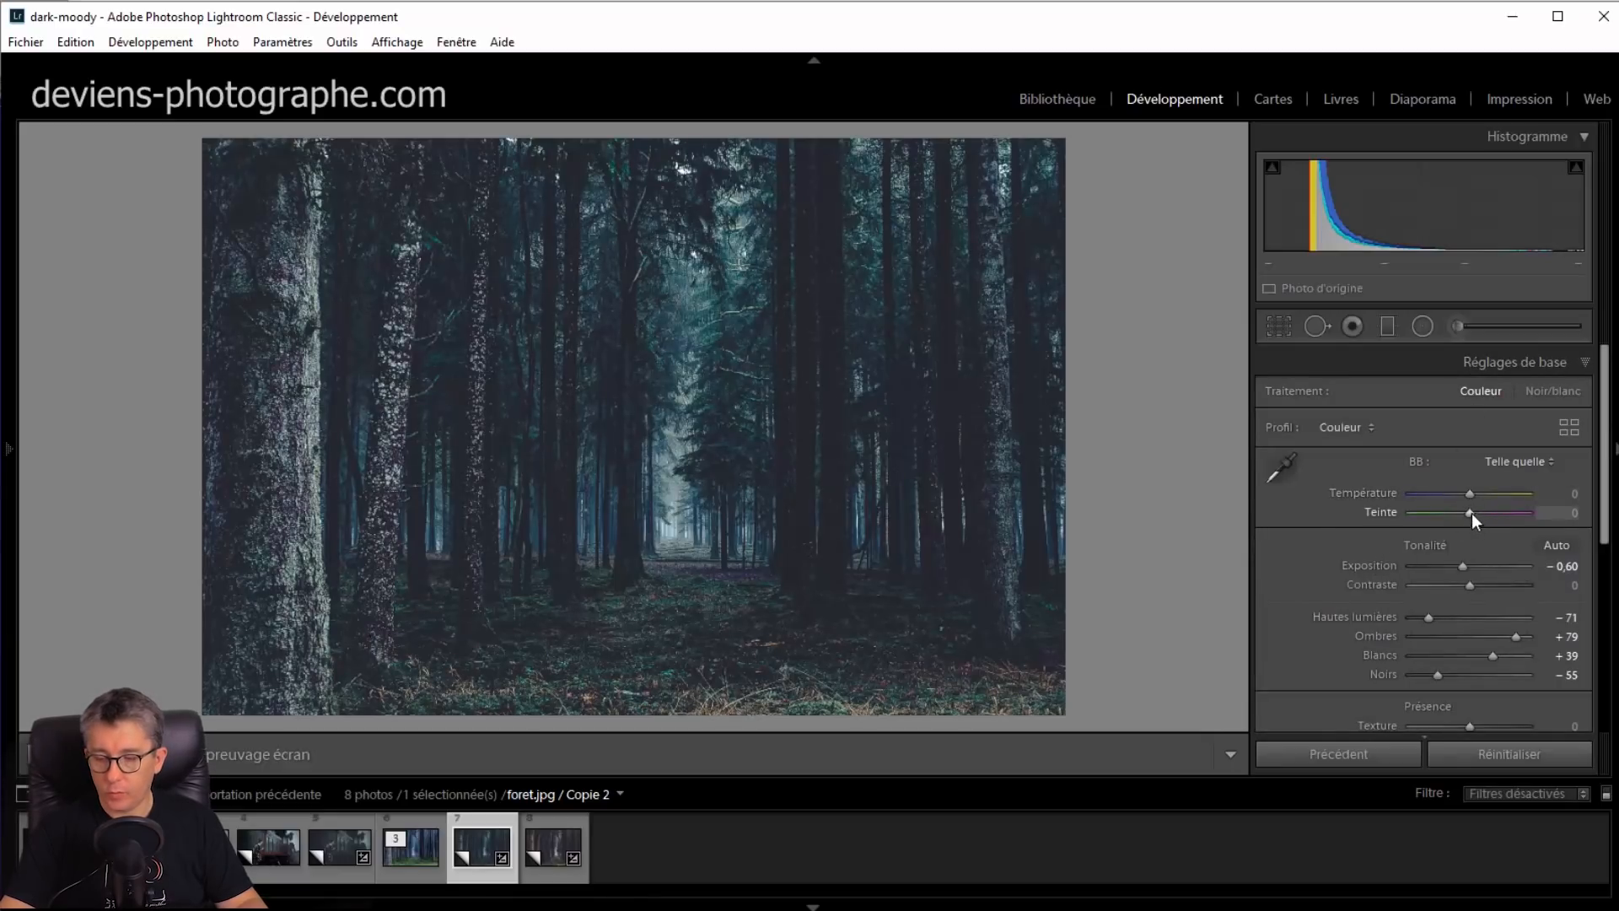
left_click_drag(1471, 513, 1479, 512)
left_click_drag(1475, 493, 1496, 504)
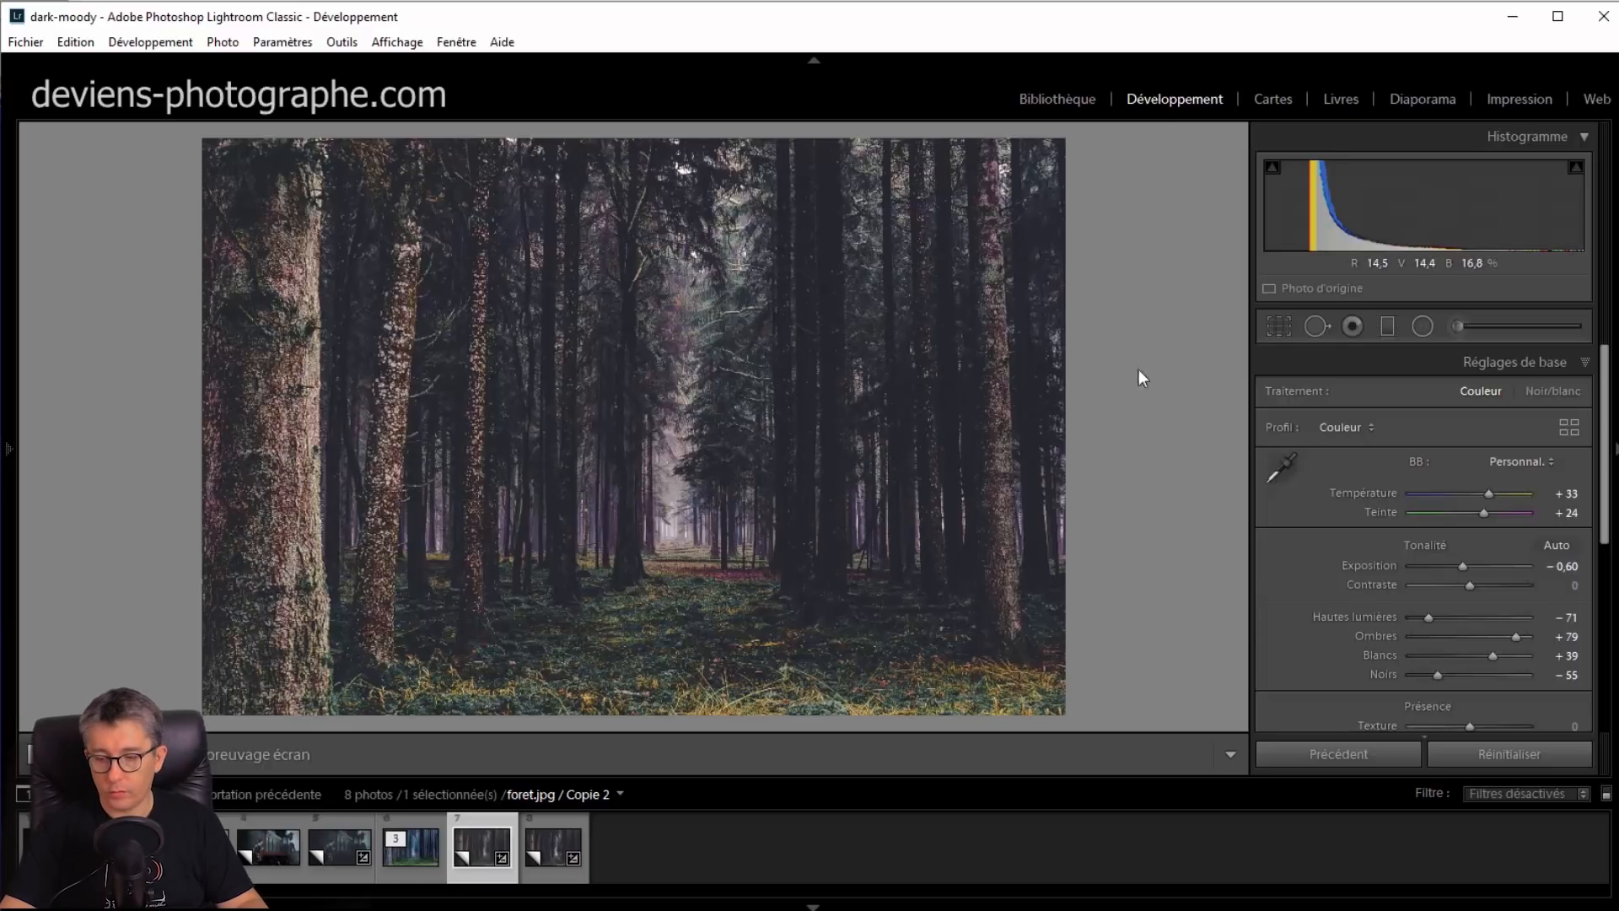
left_click(1420, 370)
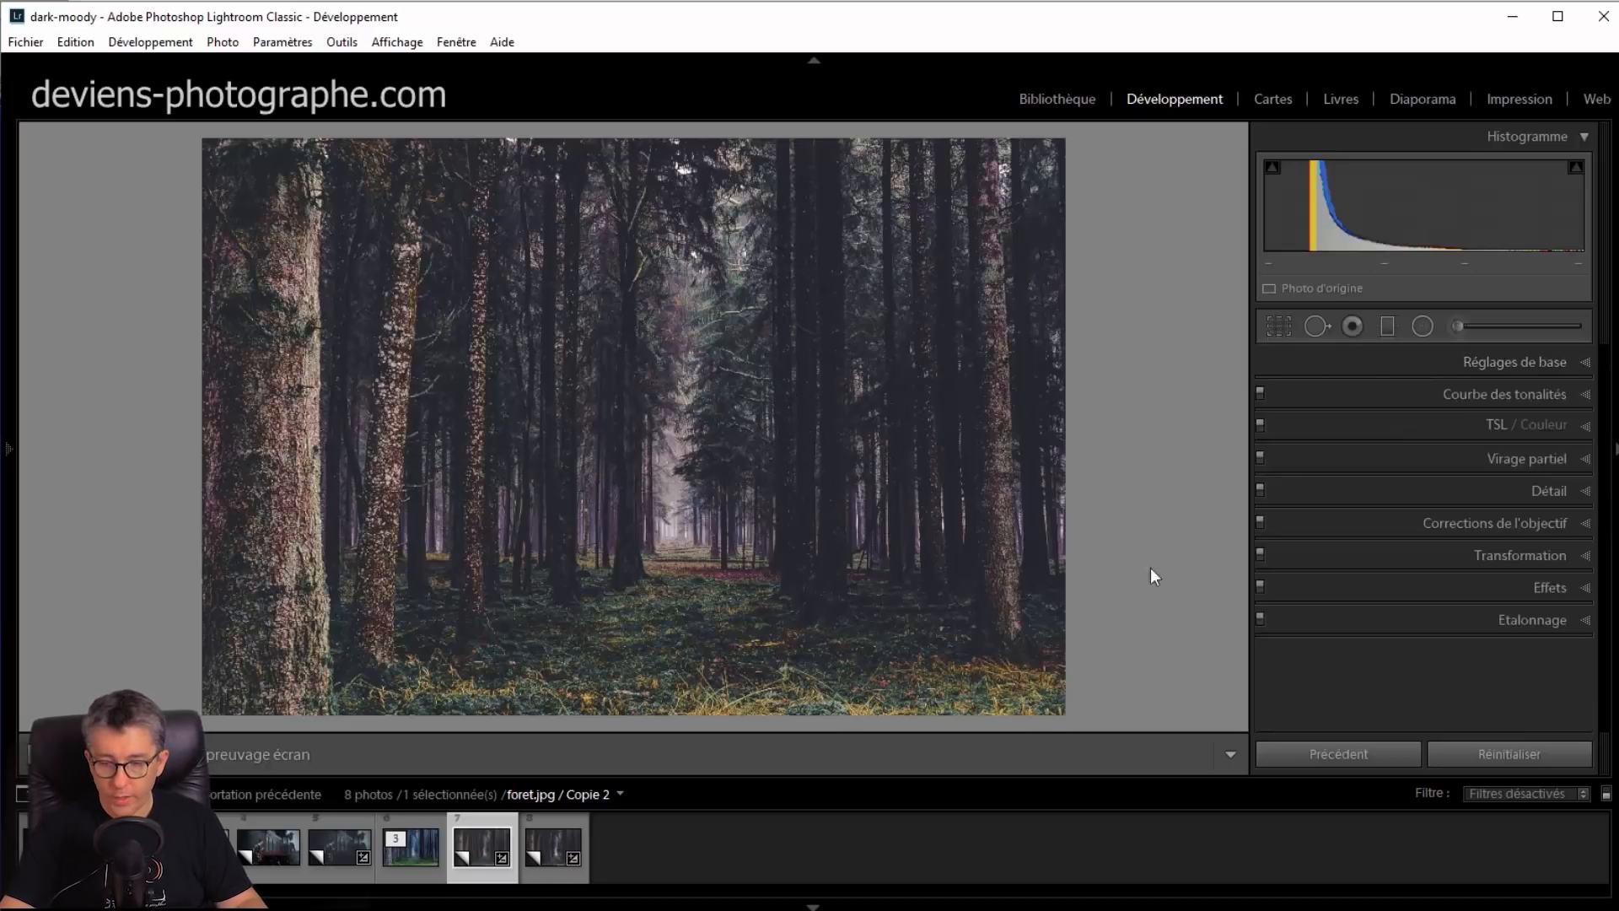
Set up a new adjustment brush with an exposure of 0.27 and whites of 16
left_click(1460, 331)
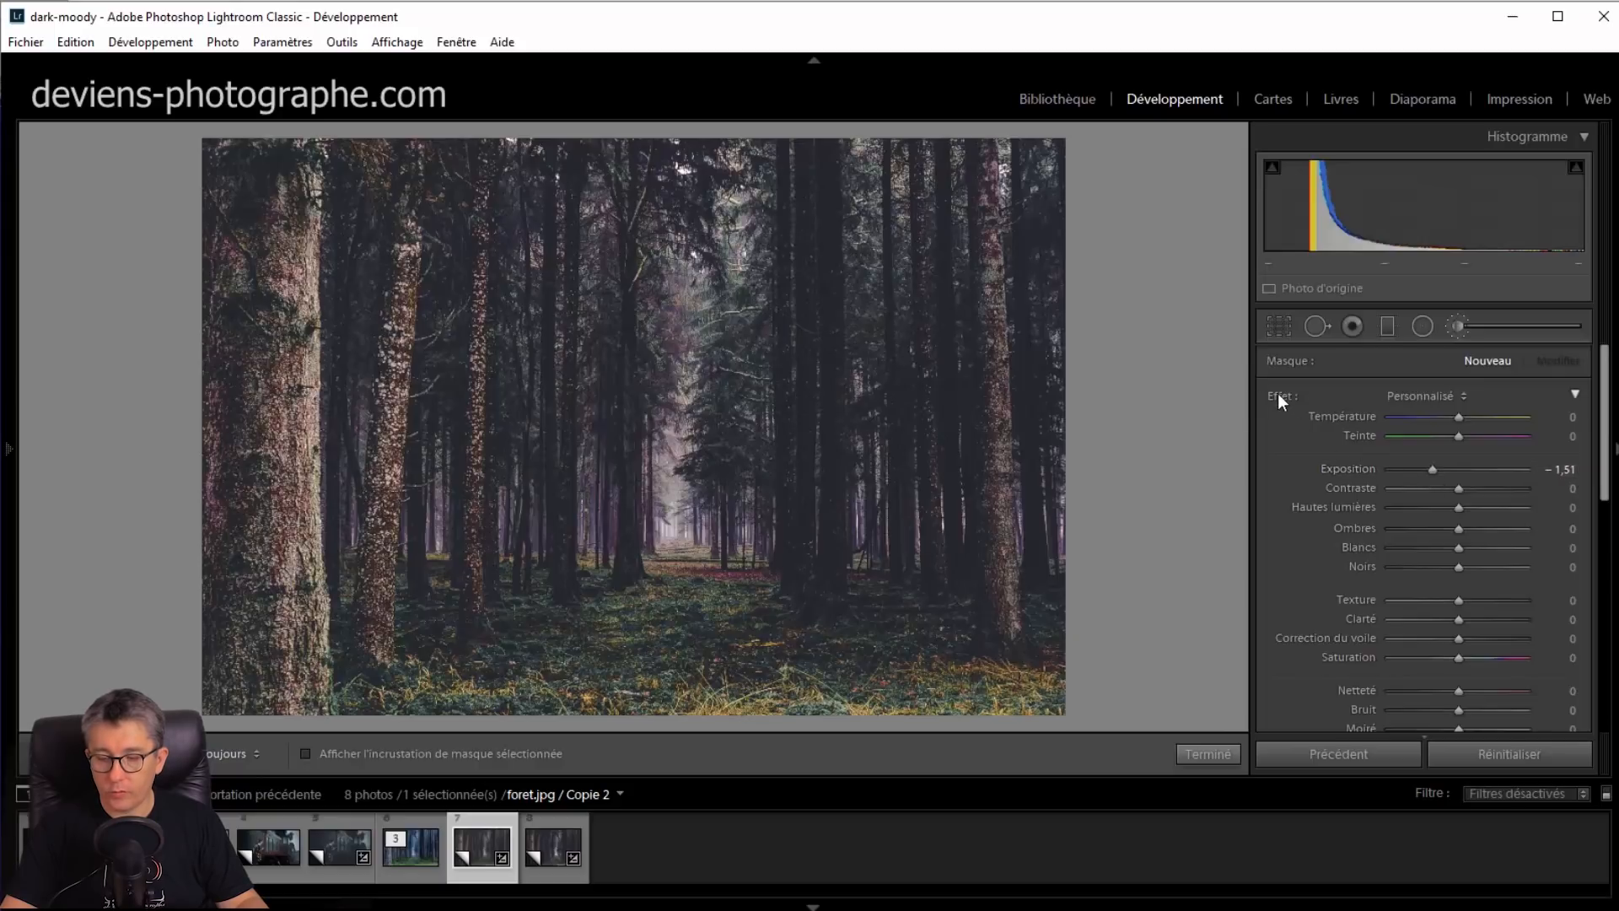
double_click(1460, 470)
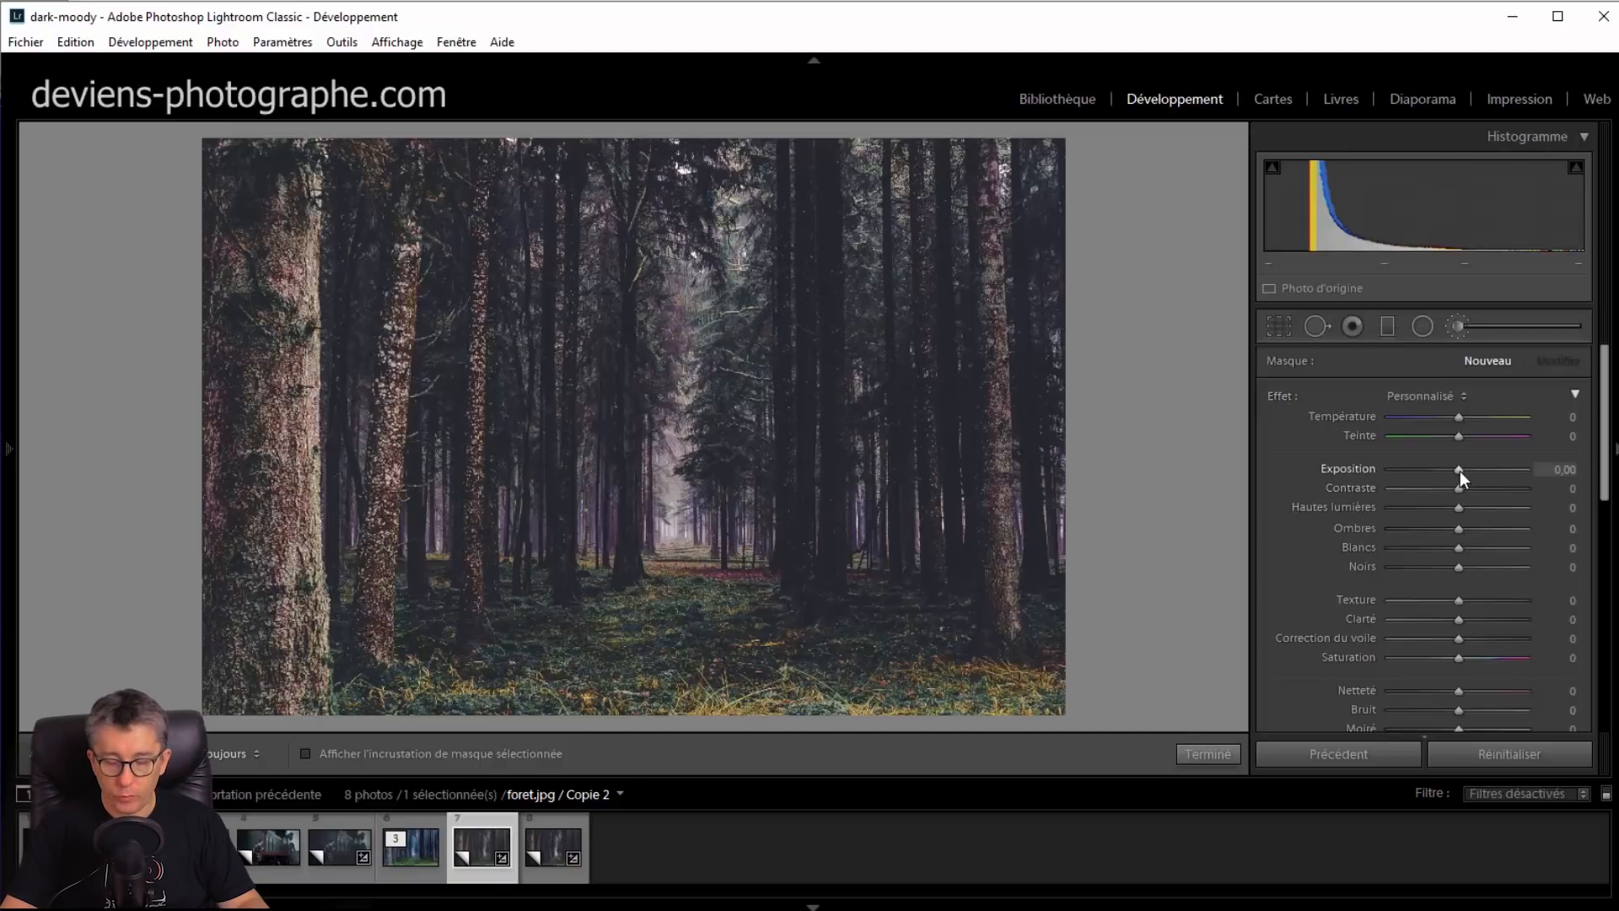
left_click_drag(1460, 470, 1462, 470)
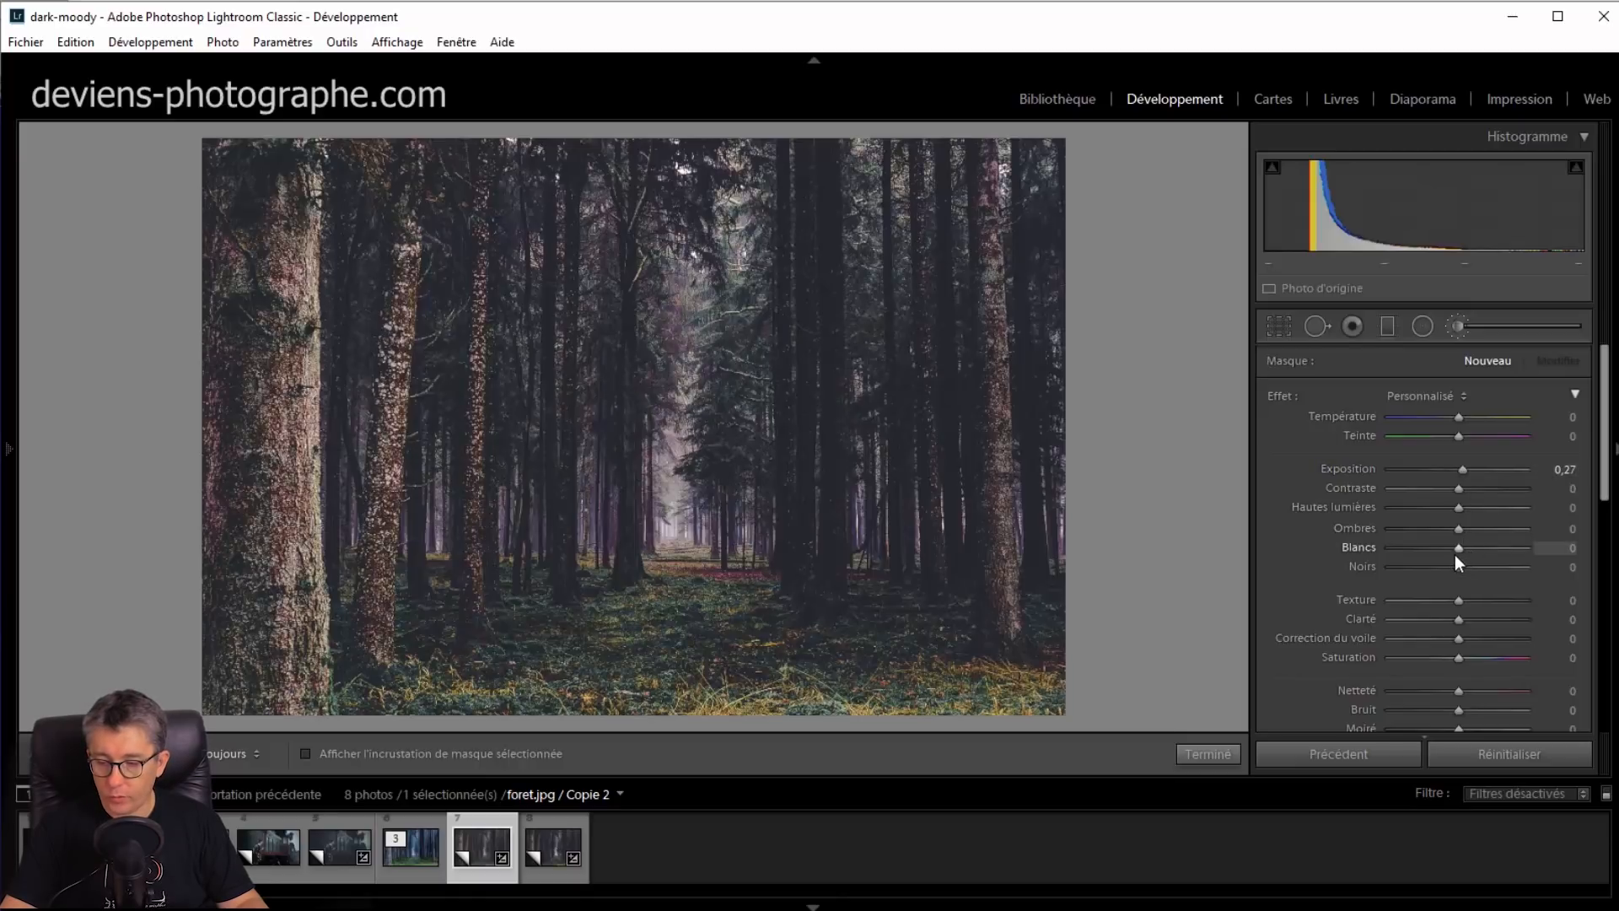
left_click_drag(1460, 549, 1469, 549)
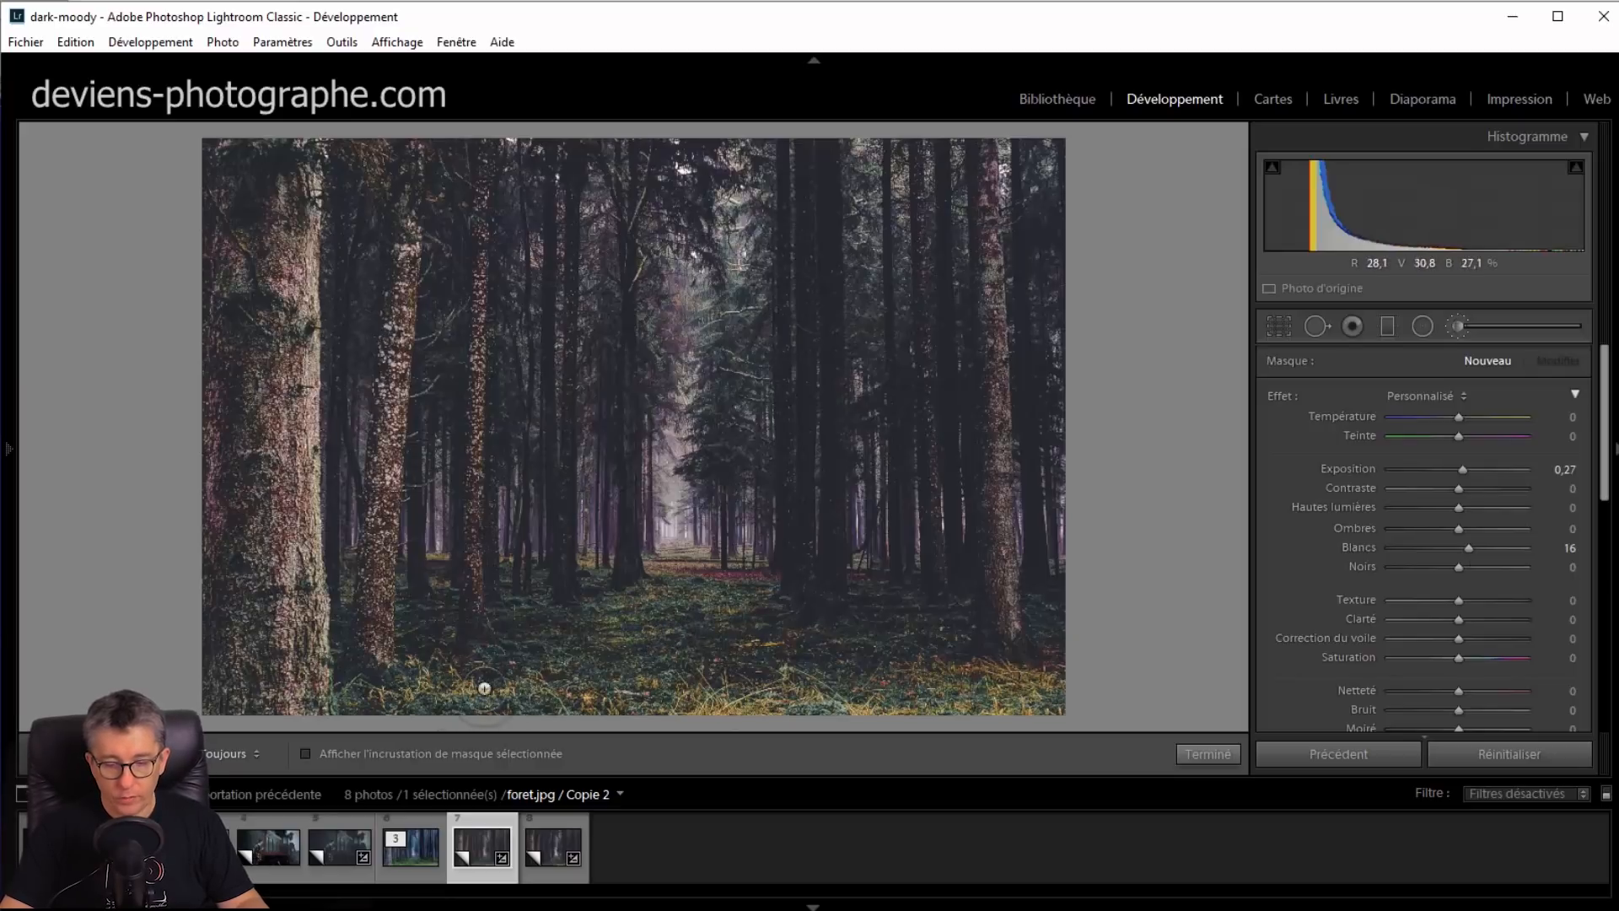
Paint the brush adjustment over the forest path and grass in the foreground, with the selected mask overlay shown
key("h")
key("h")
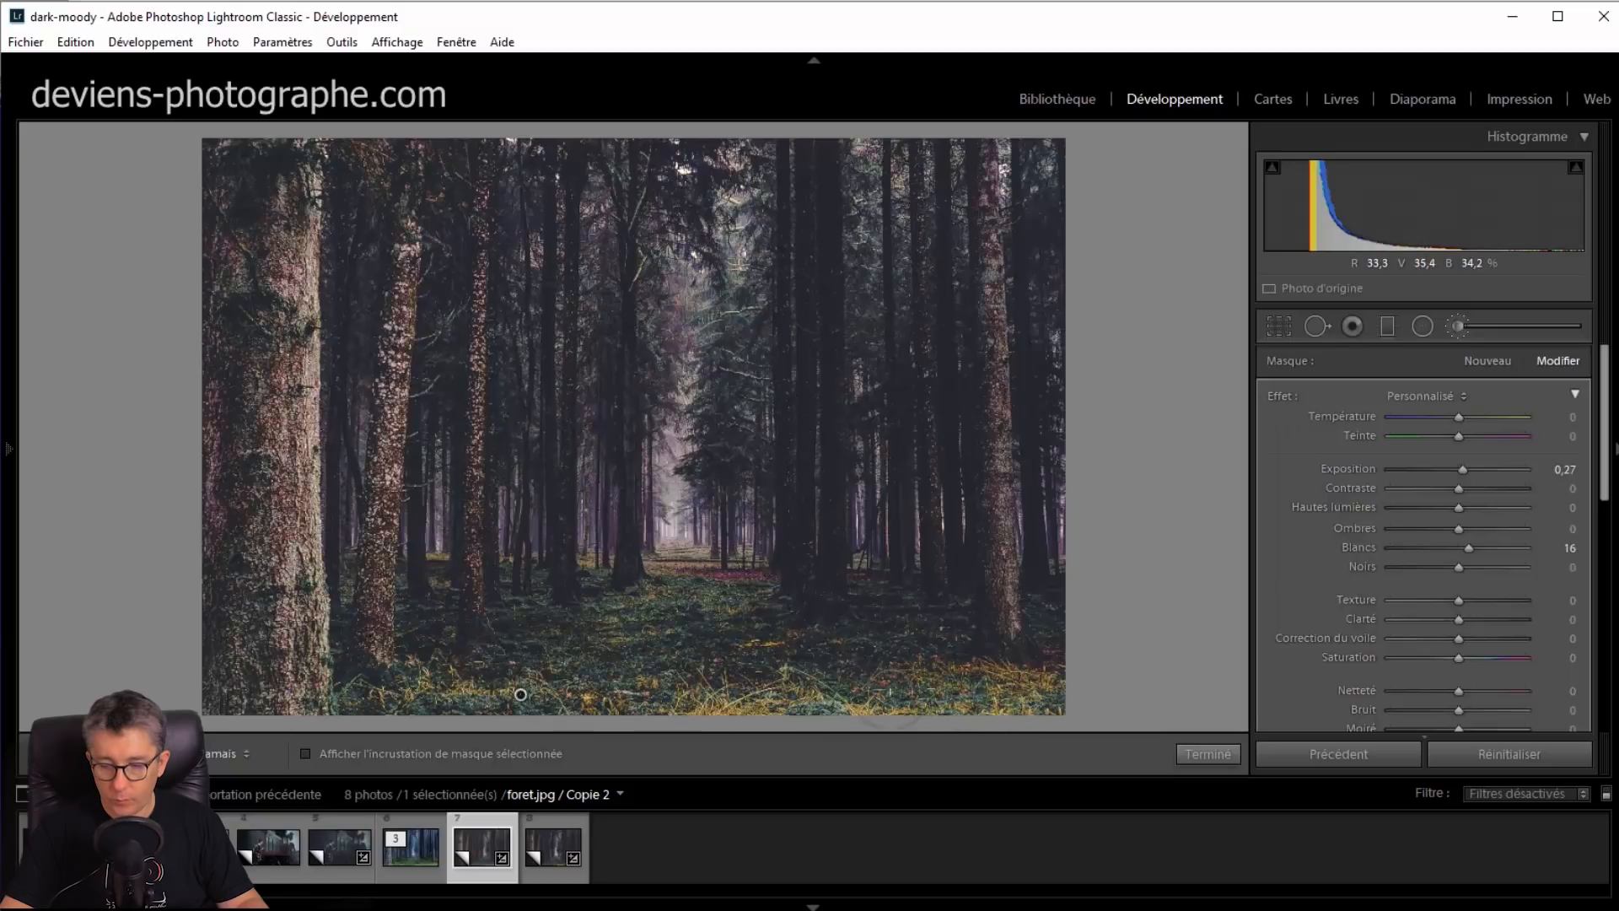
key("h")
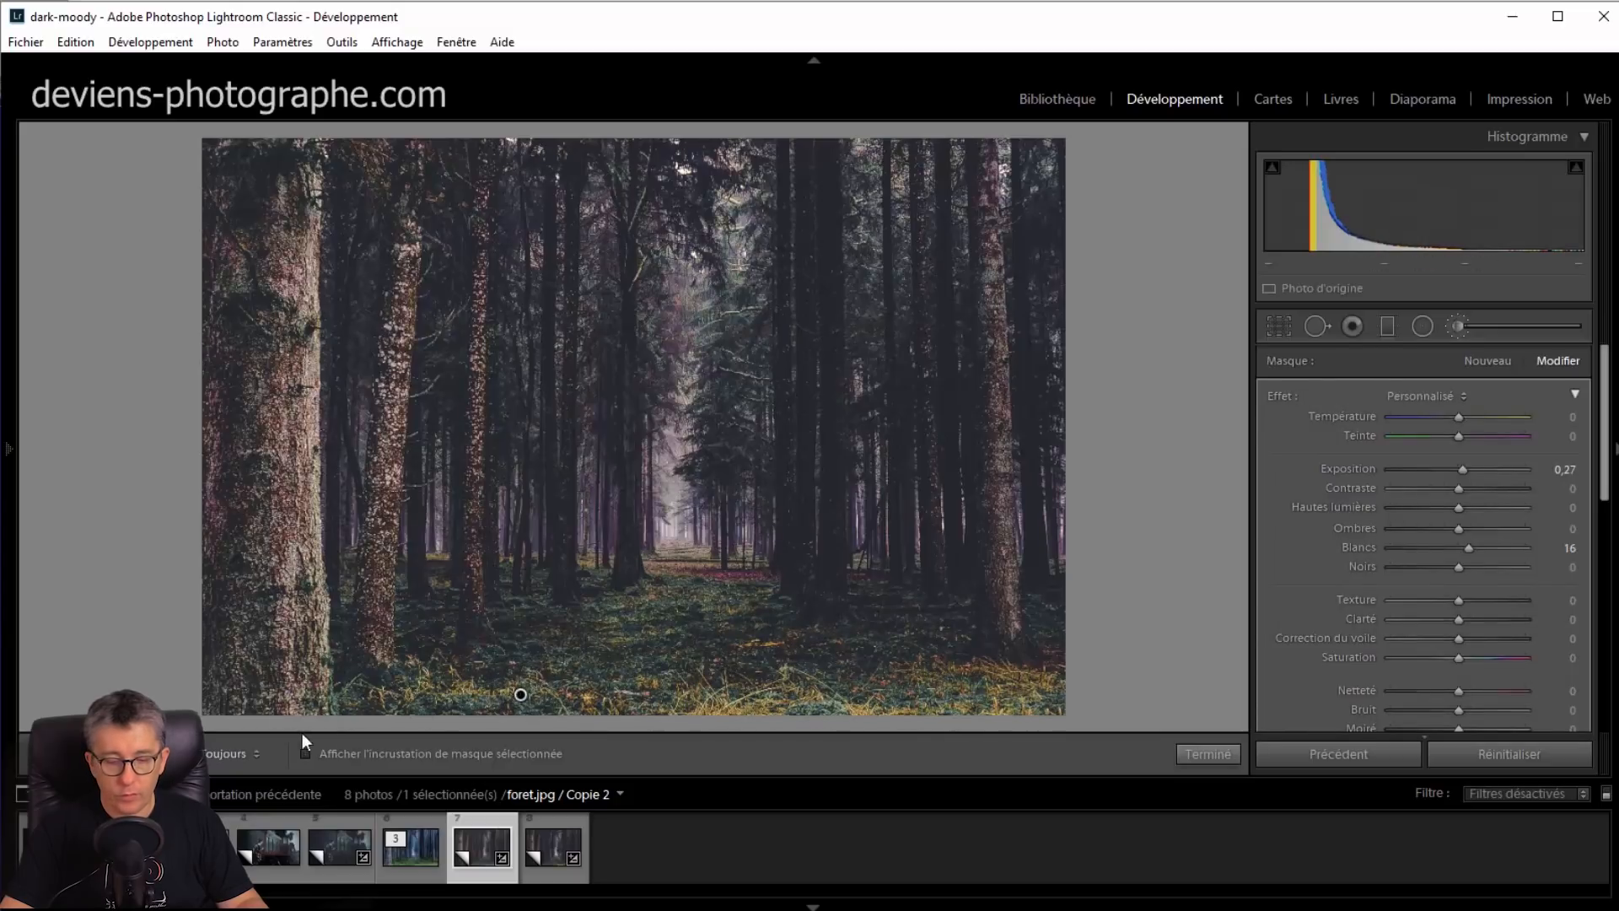
left_click(305, 753)
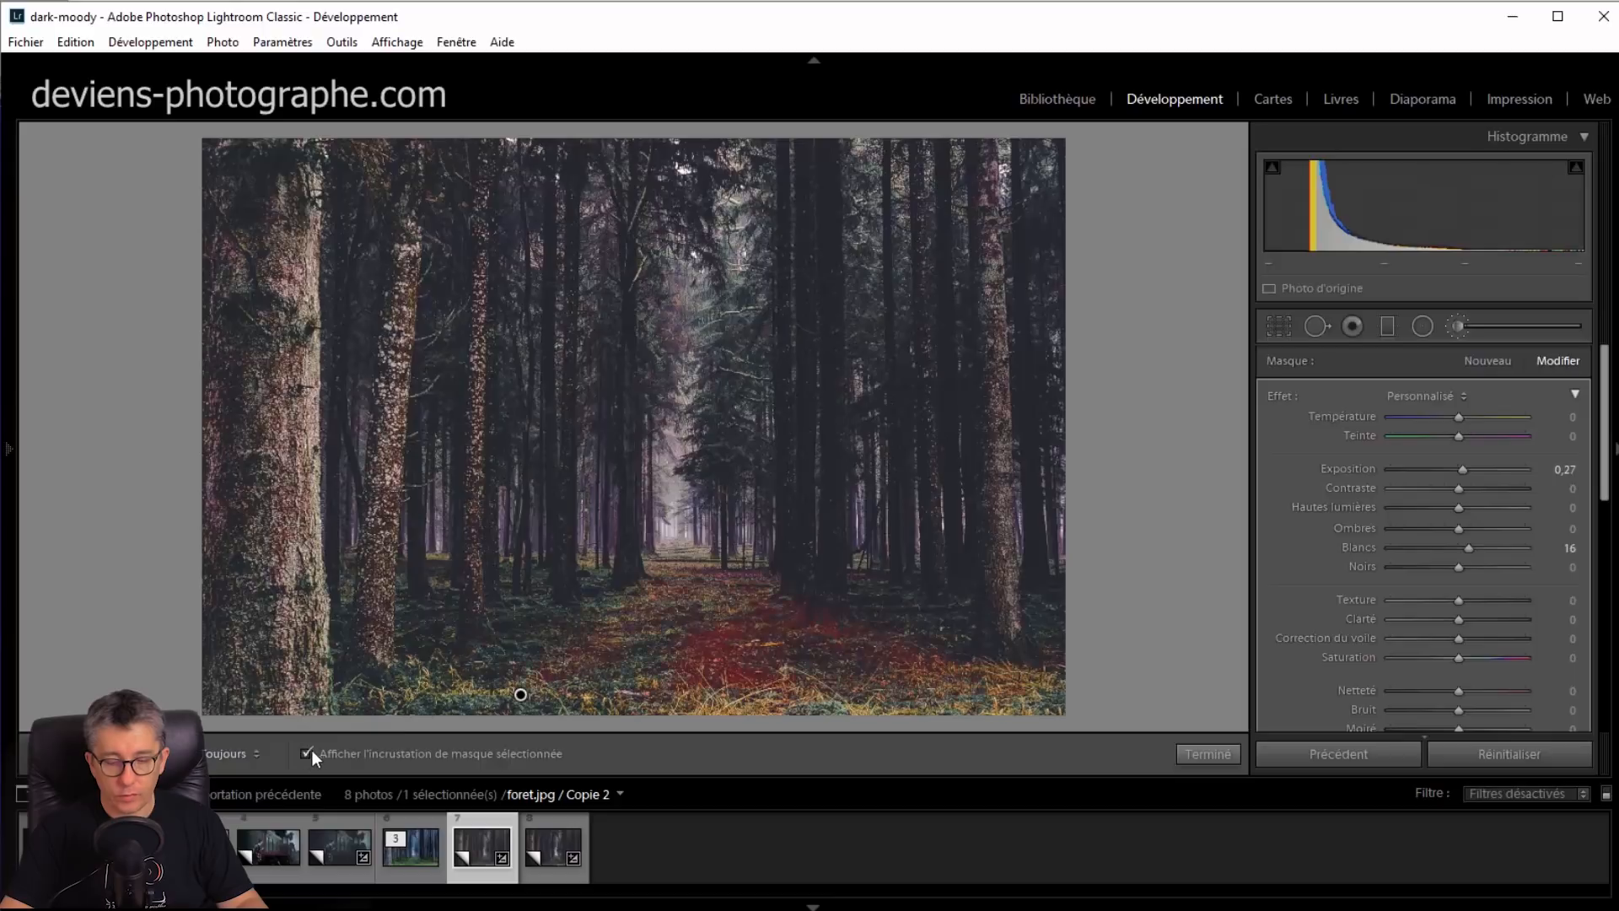
key("h")
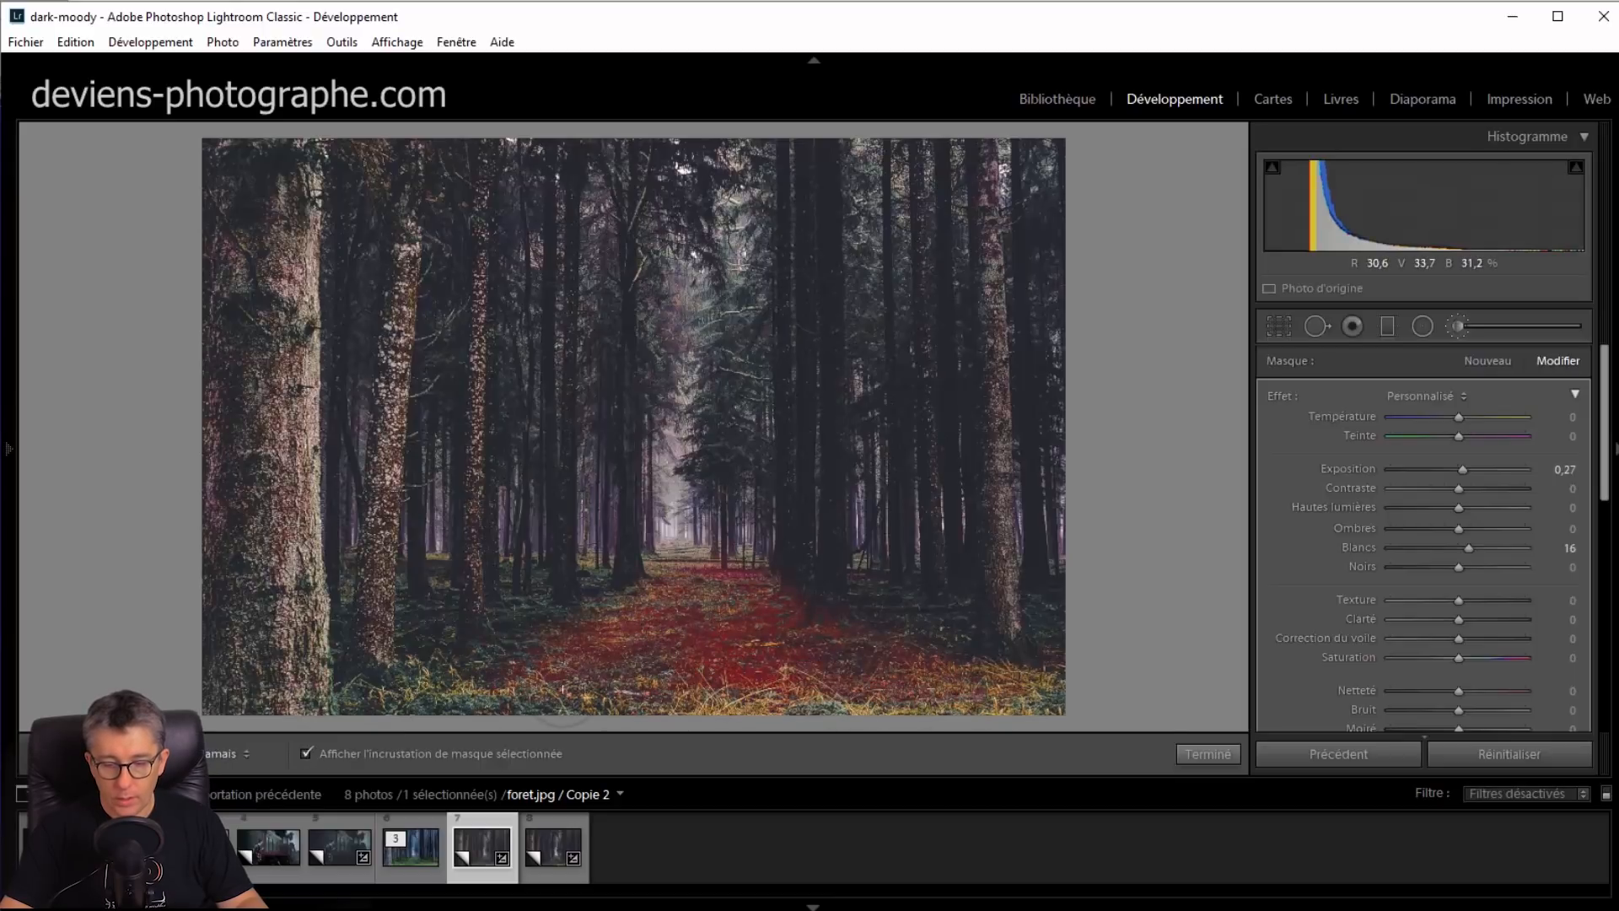
key("h")
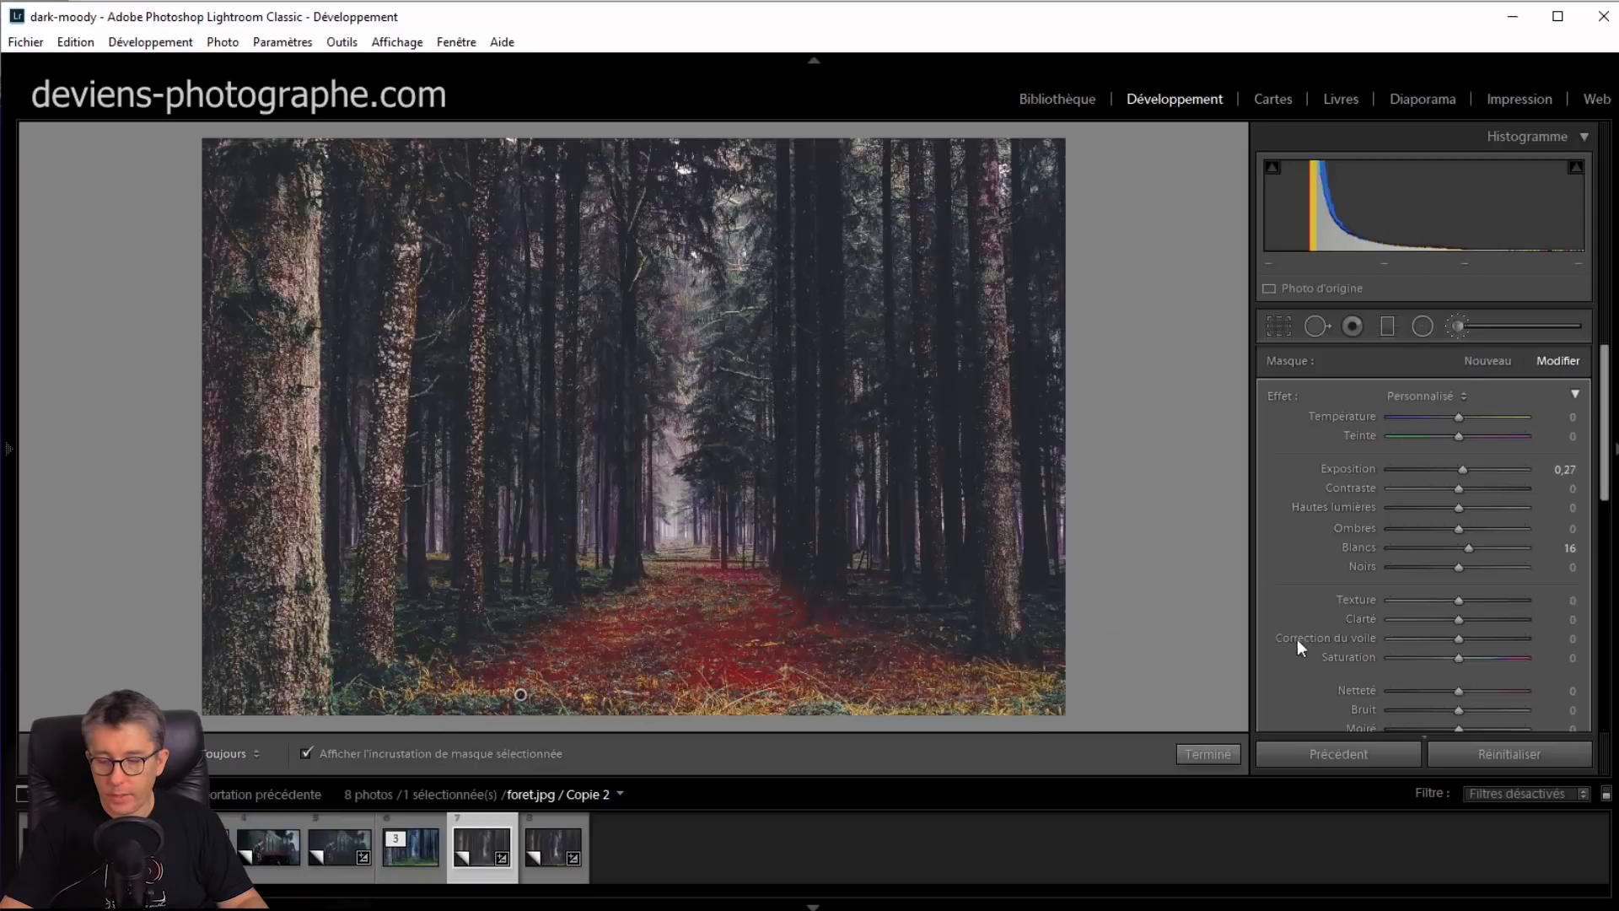
Extend the brush mask over the bright gap between the trees with automatic masking on, and hide the mask overlay
scroll(1320, 586, "down", 5)
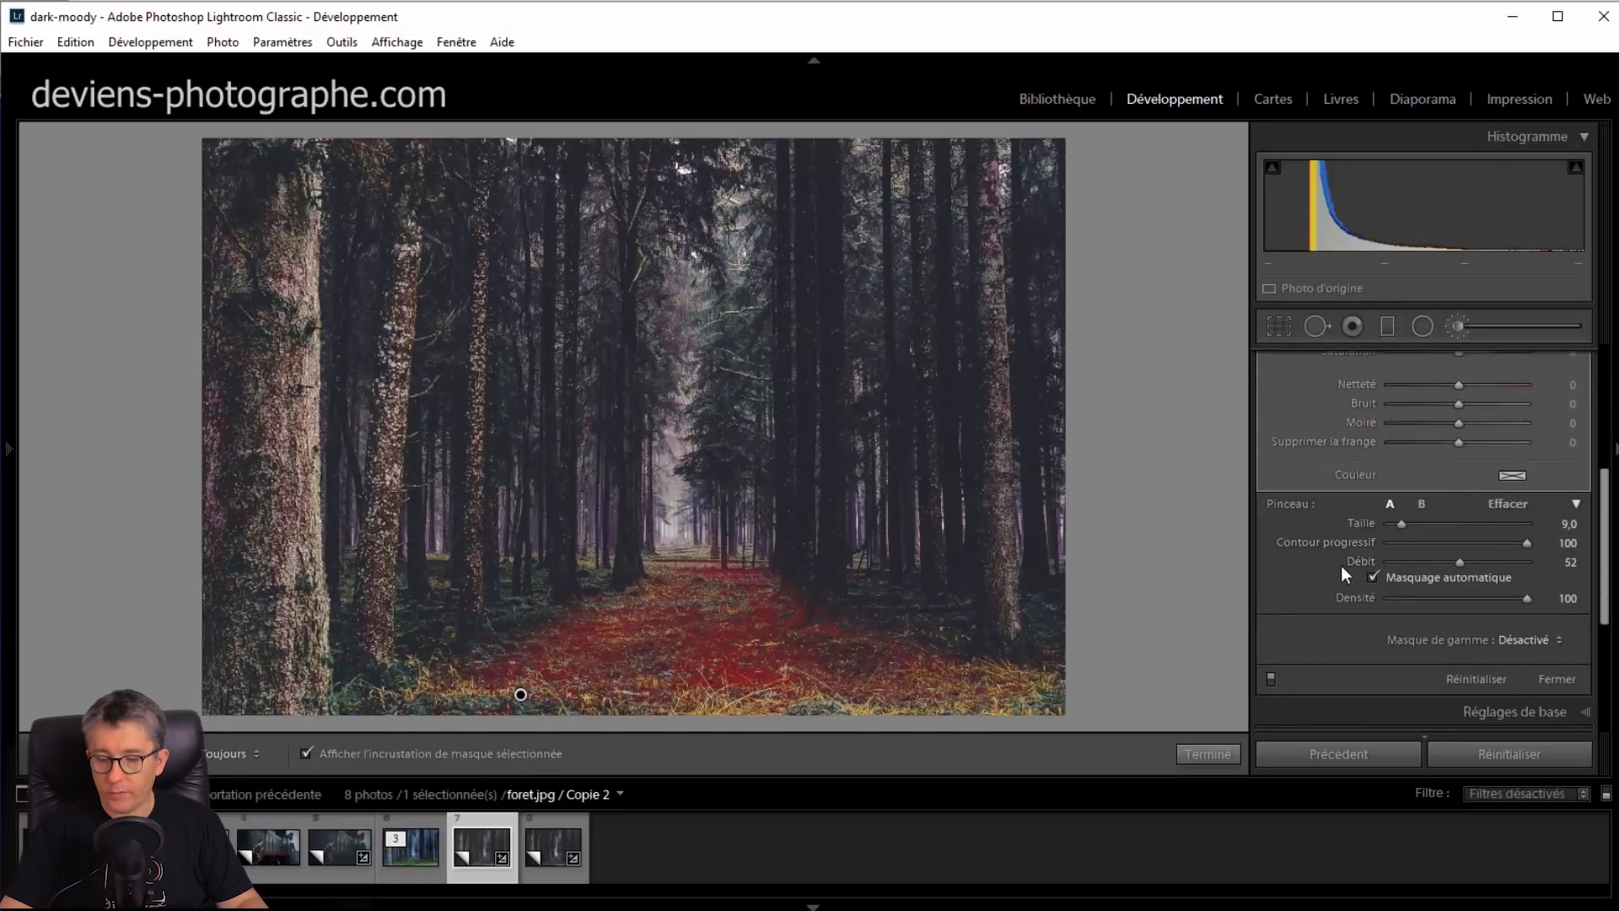
left_click(1373, 577)
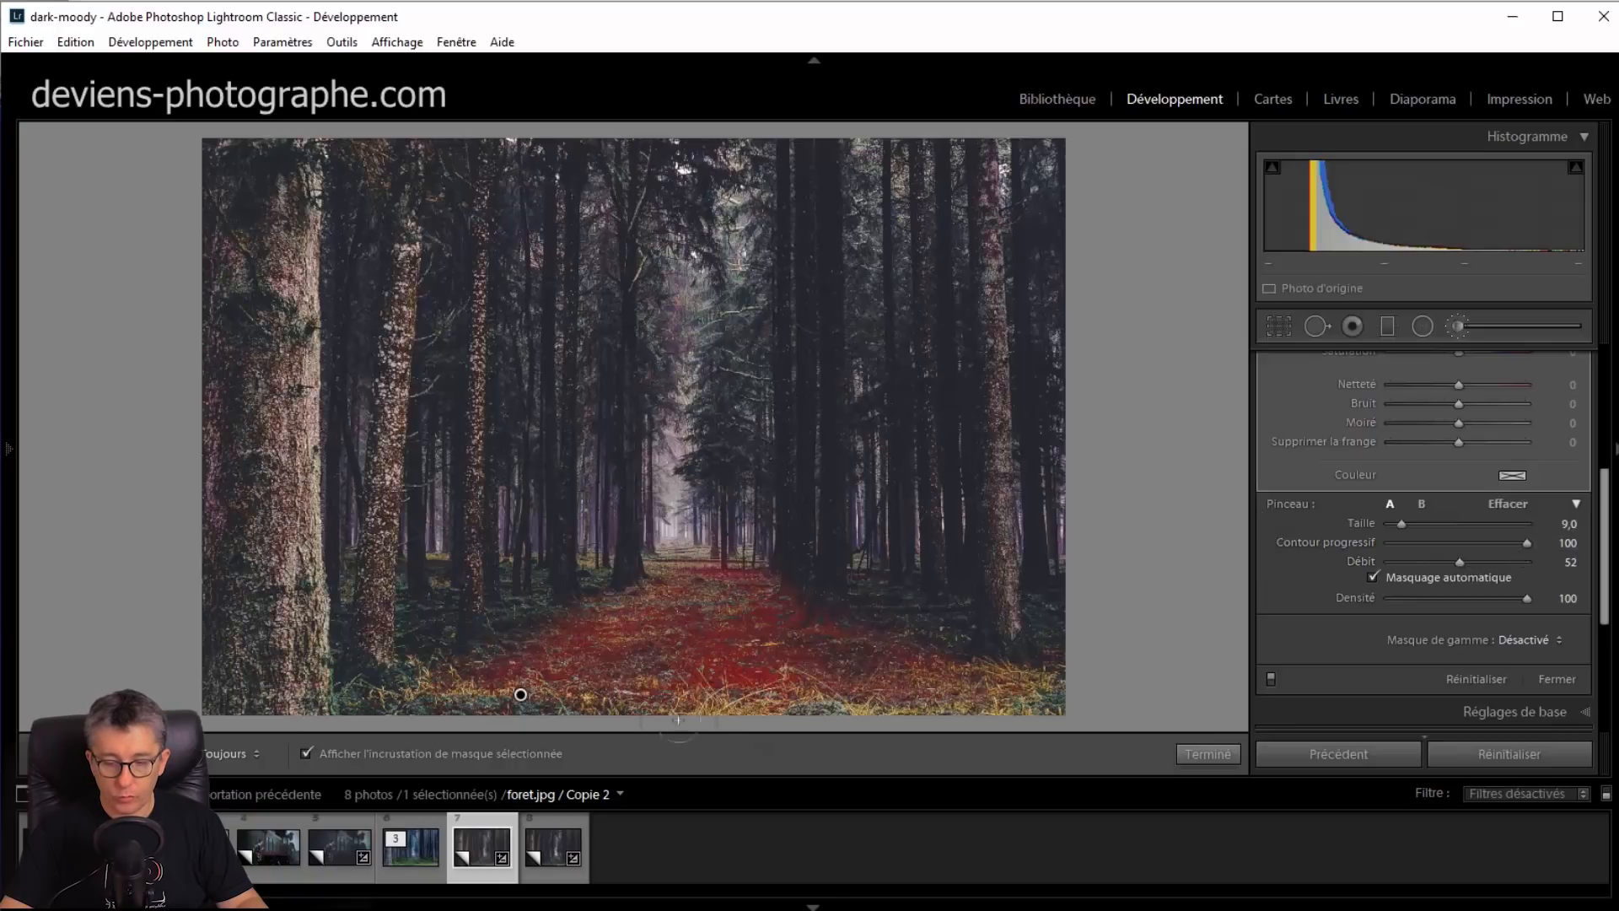
key("h")
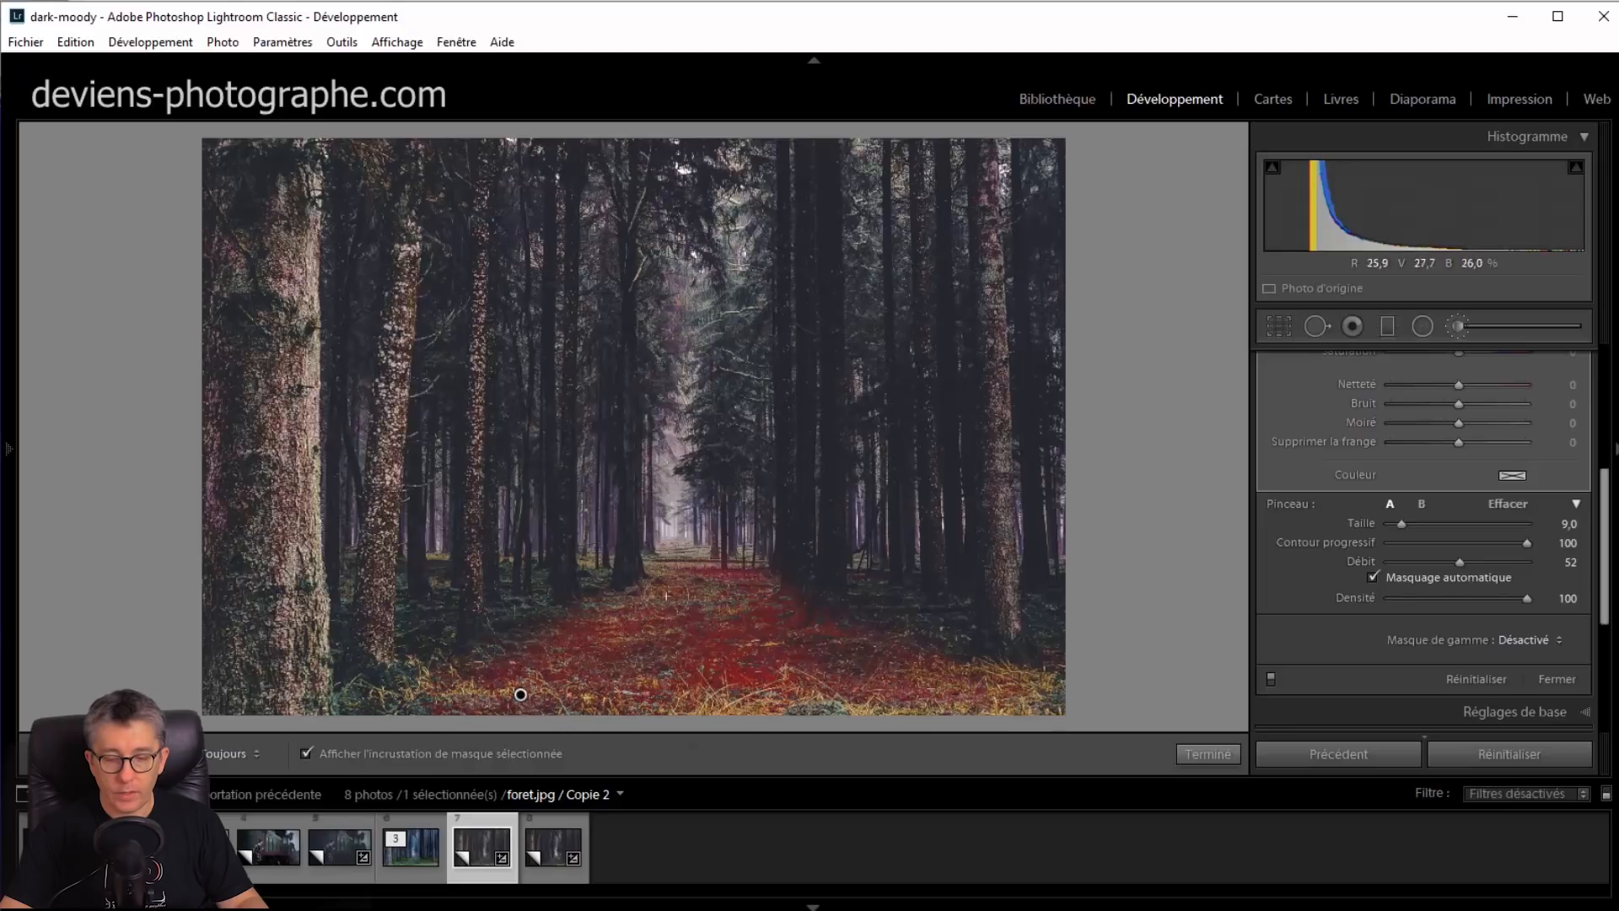
key("h")
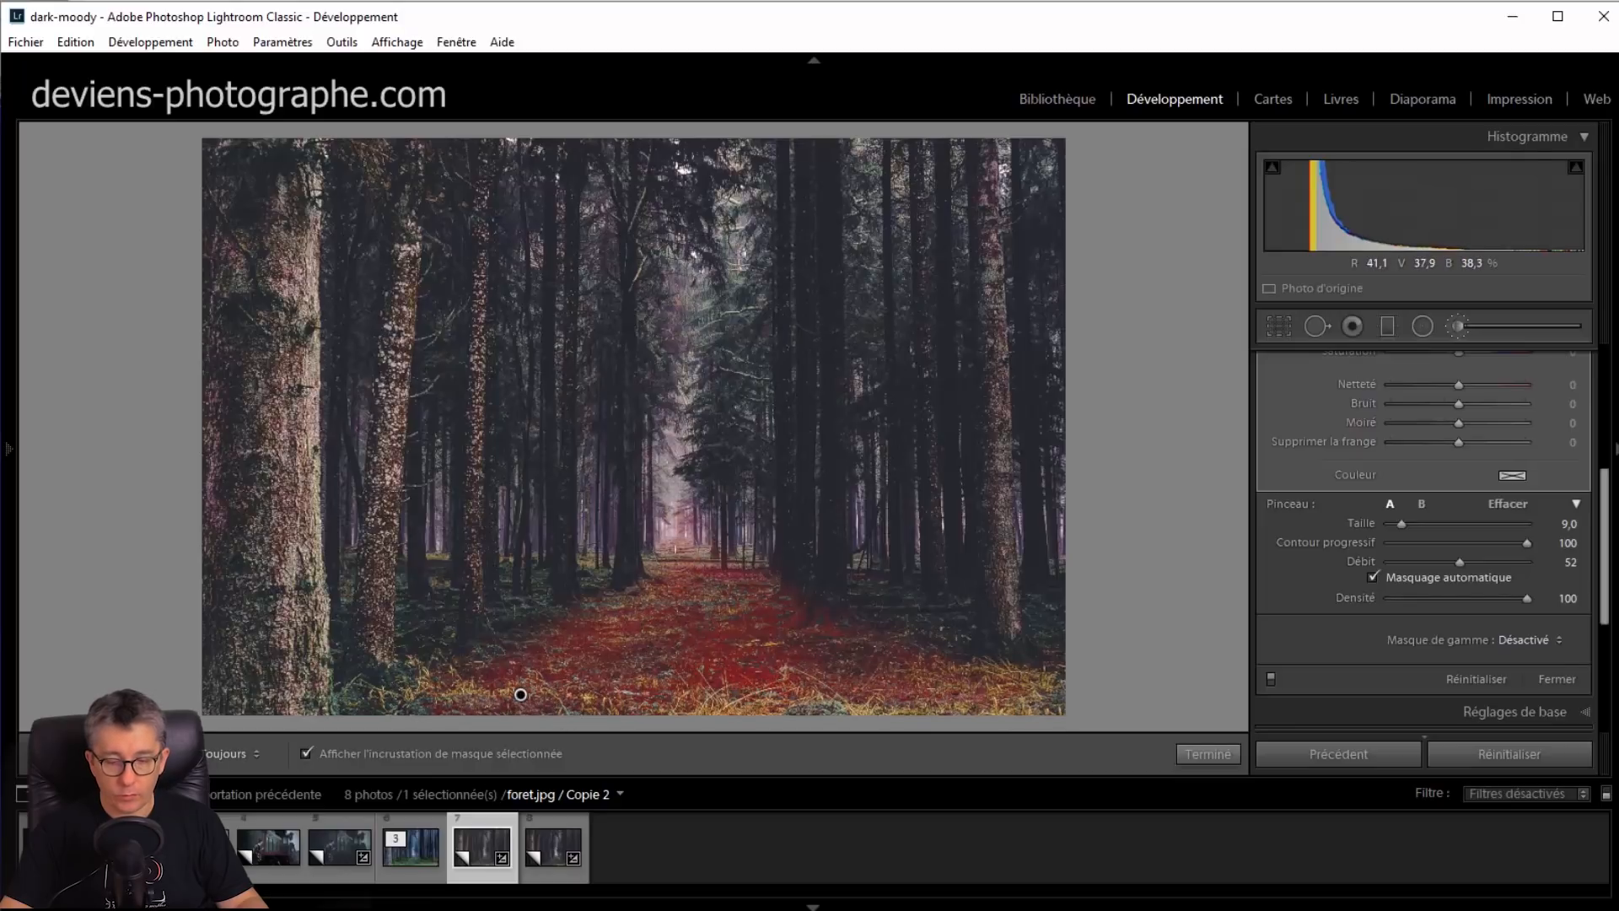
key("h")
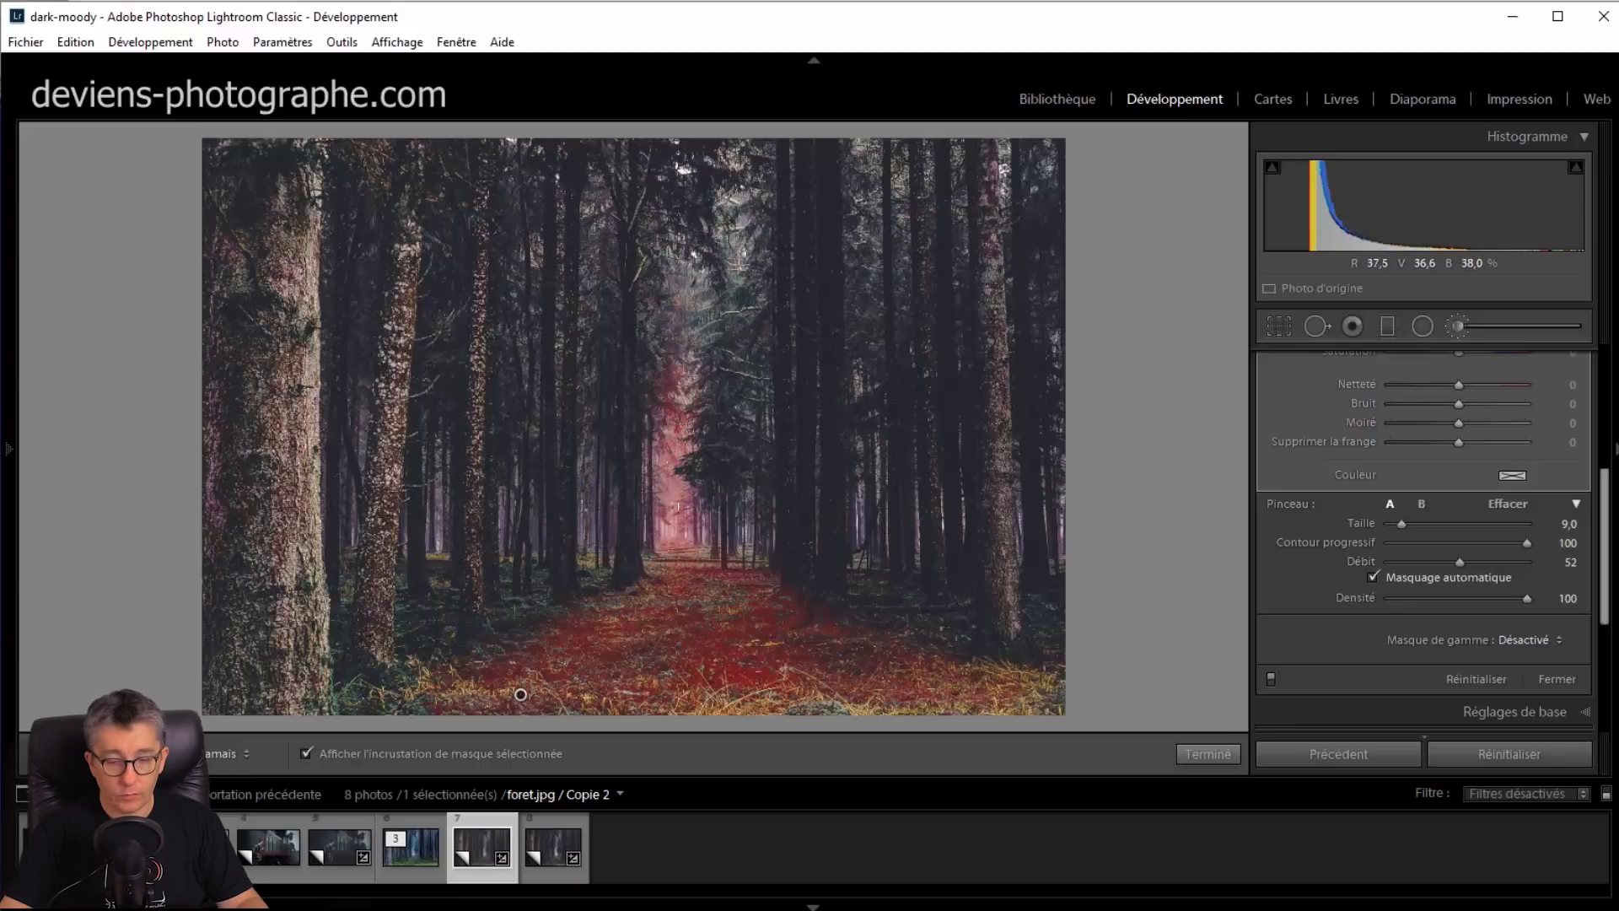
key("h")
key("h")
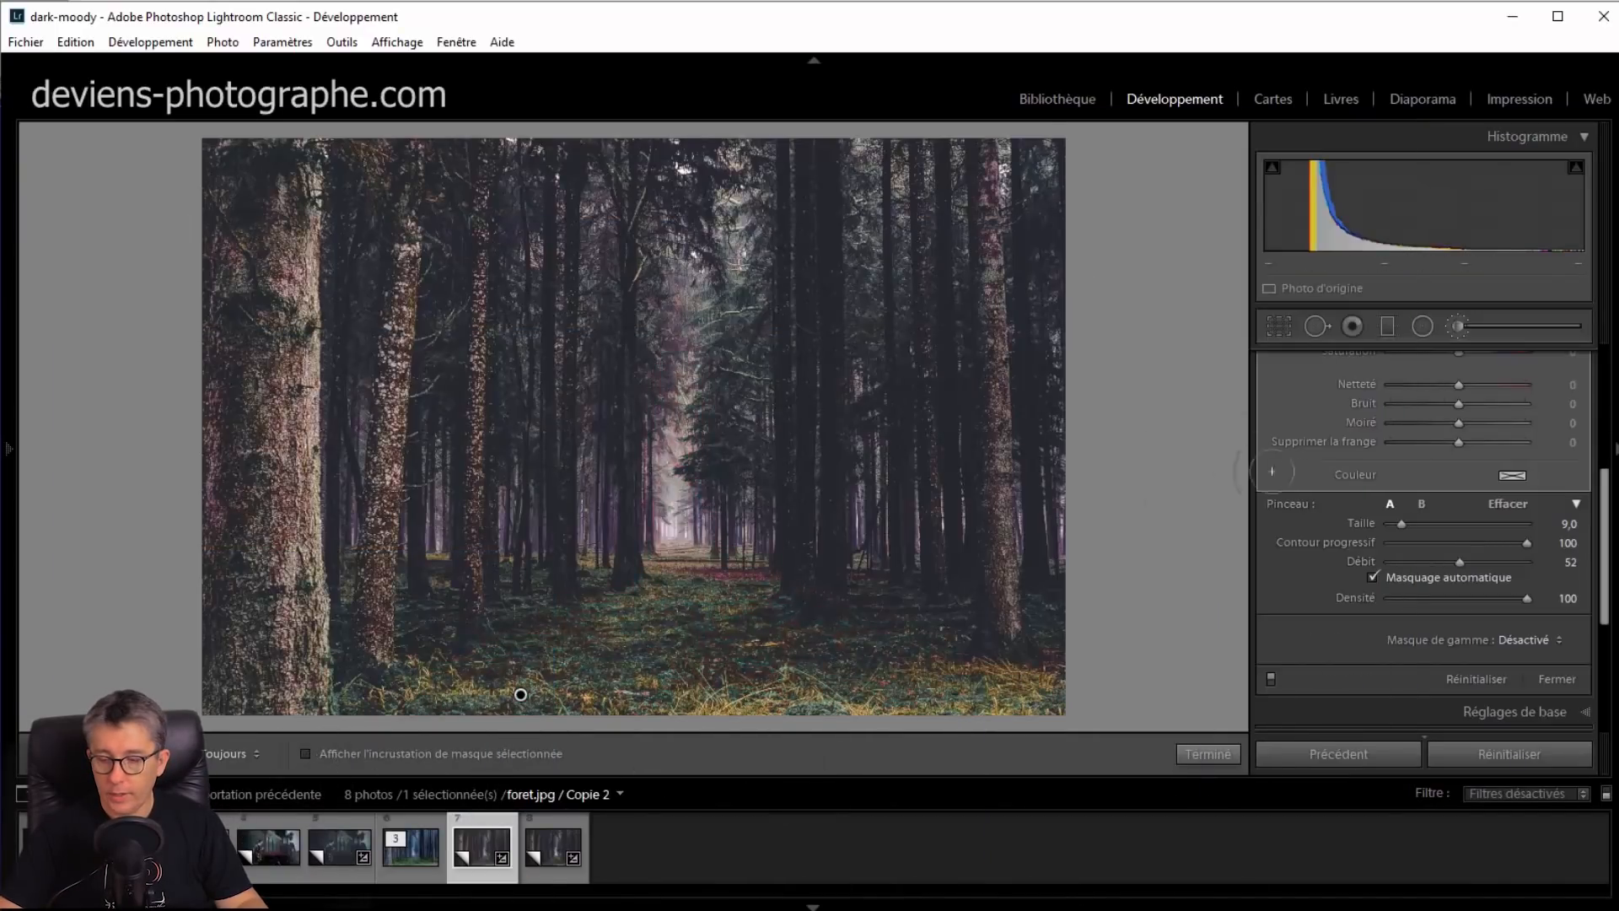
Compare the photo with and without the brush adjustment and leave it enabled
scroll(1300, 484, "up", 5)
scroll(1286, 482, "down", 5)
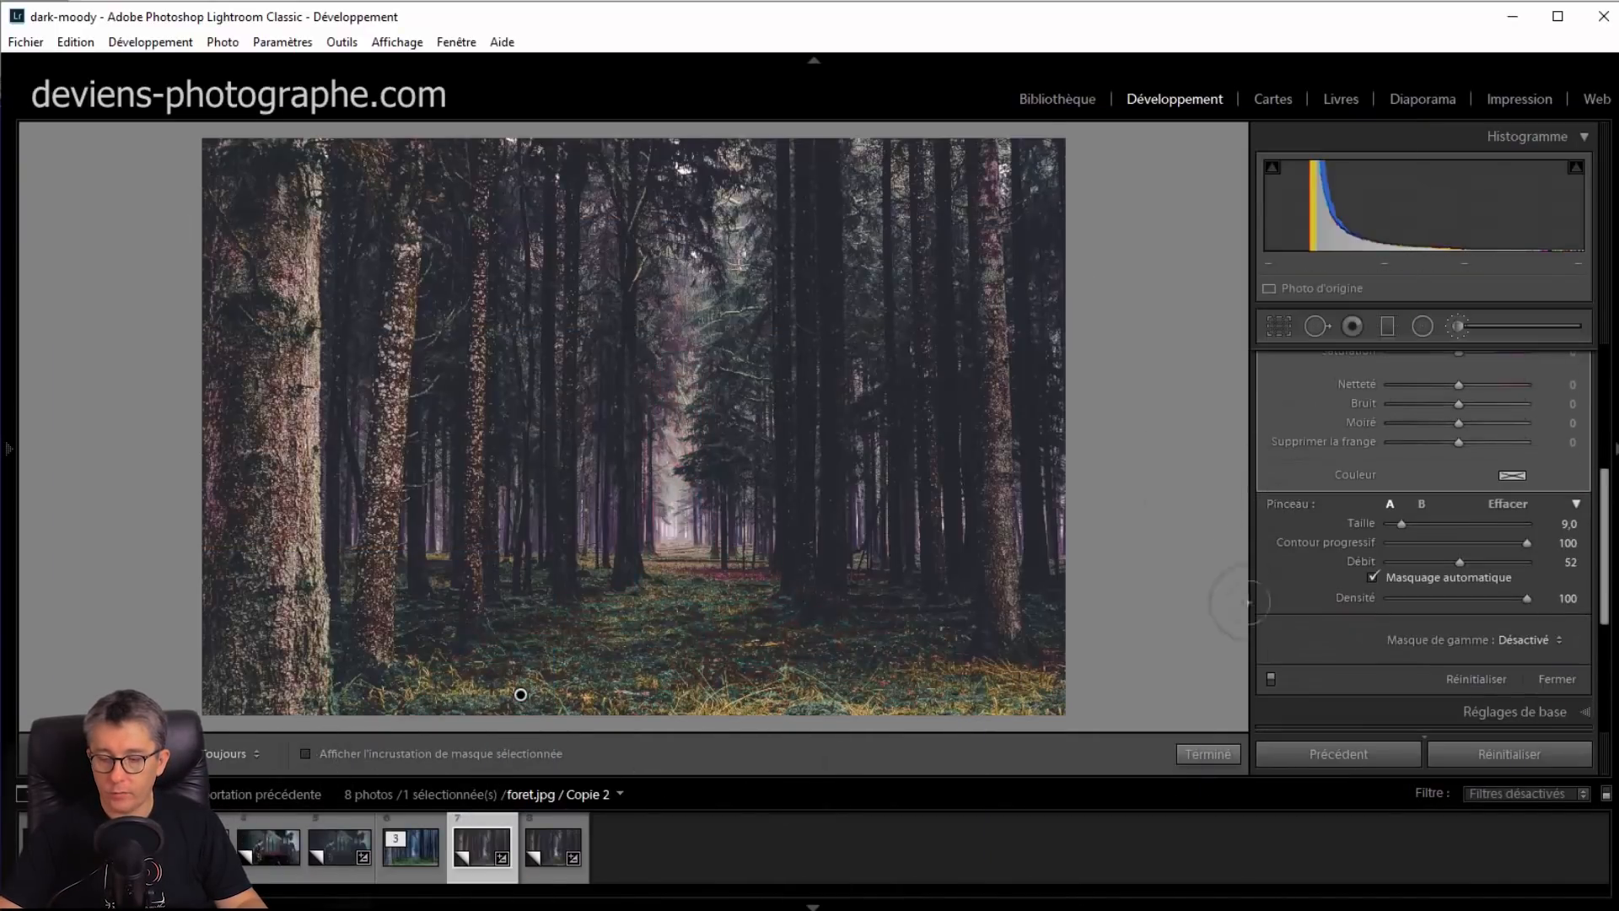
left_click(1272, 684)
left_click(1272, 682)
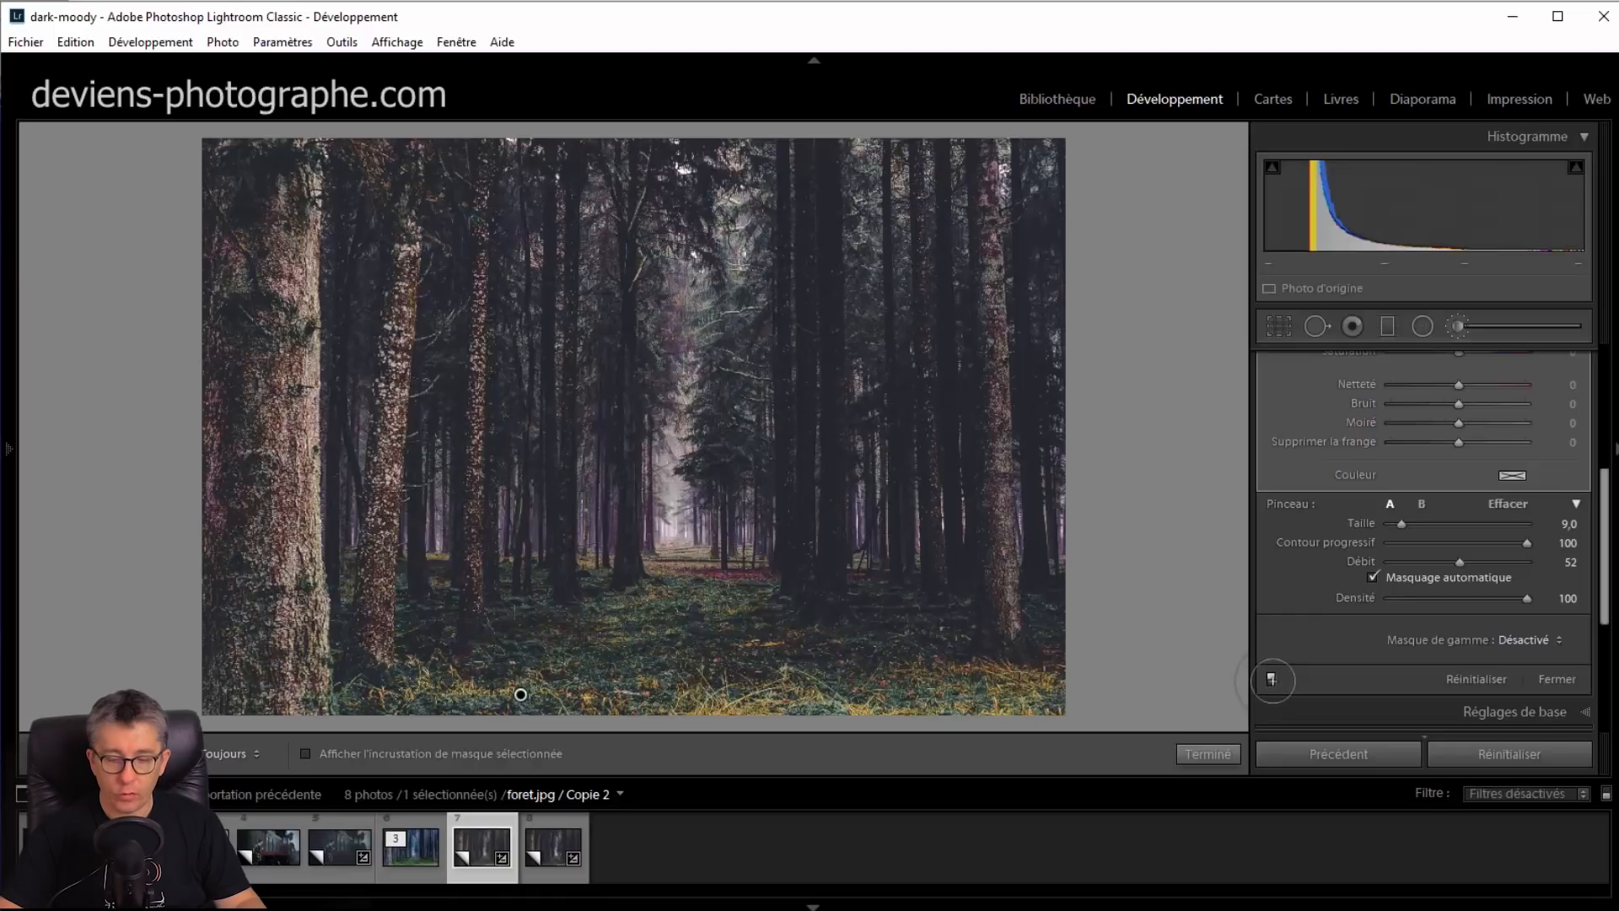
Create a second brush adjustment with an exposure of −0.33 and a clarity of −50
scroll(1316, 588, "up", 4)
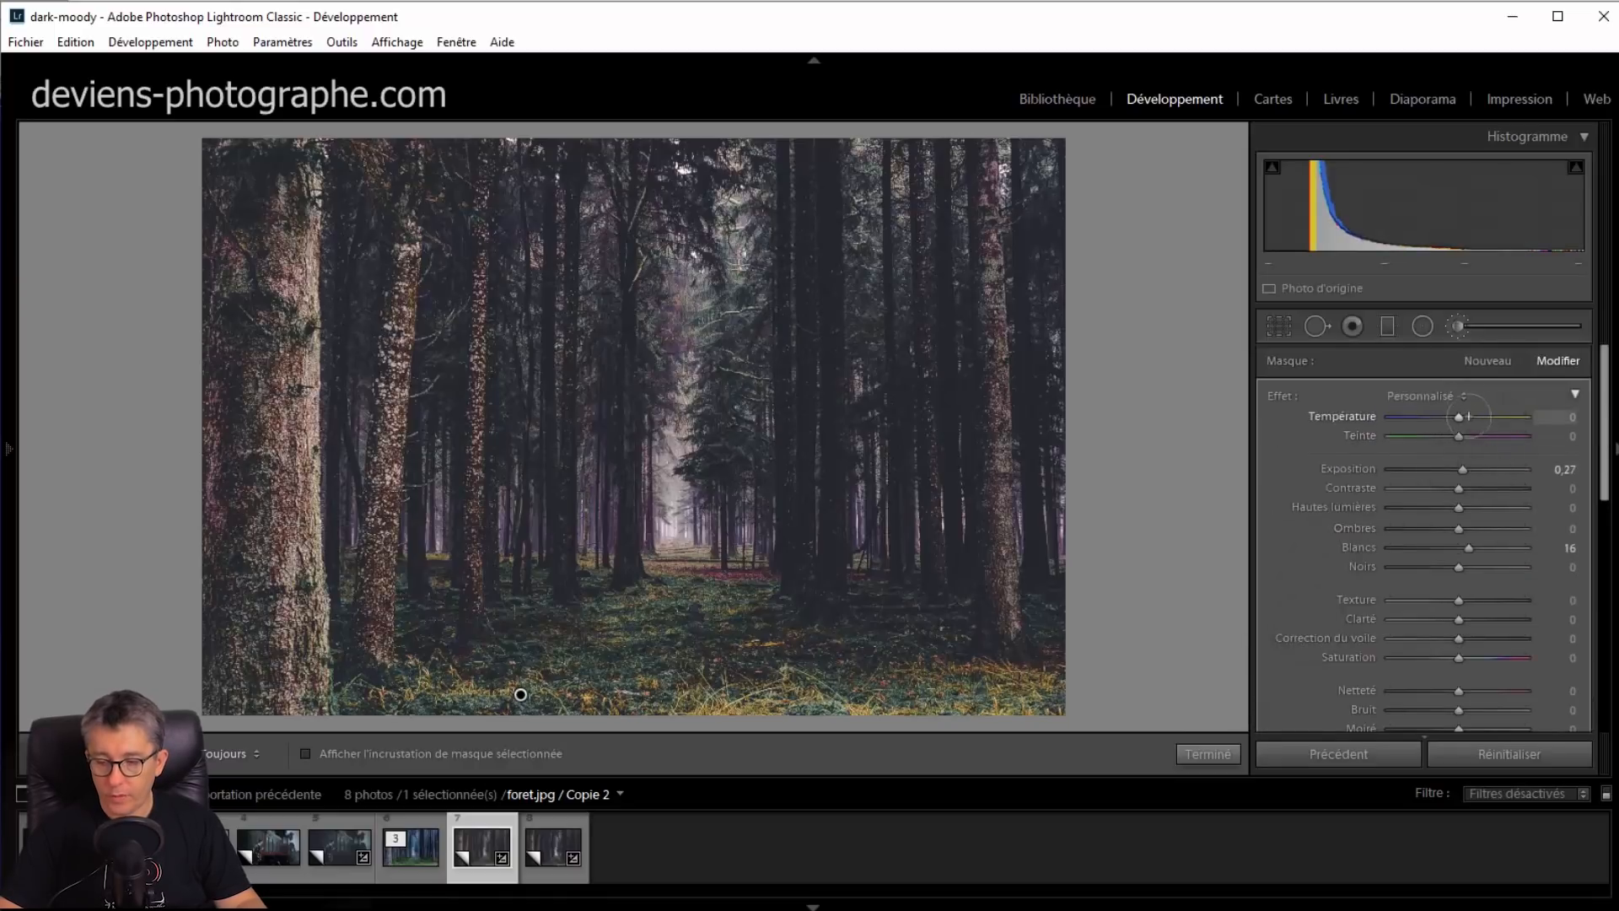
left_click(1487, 360)
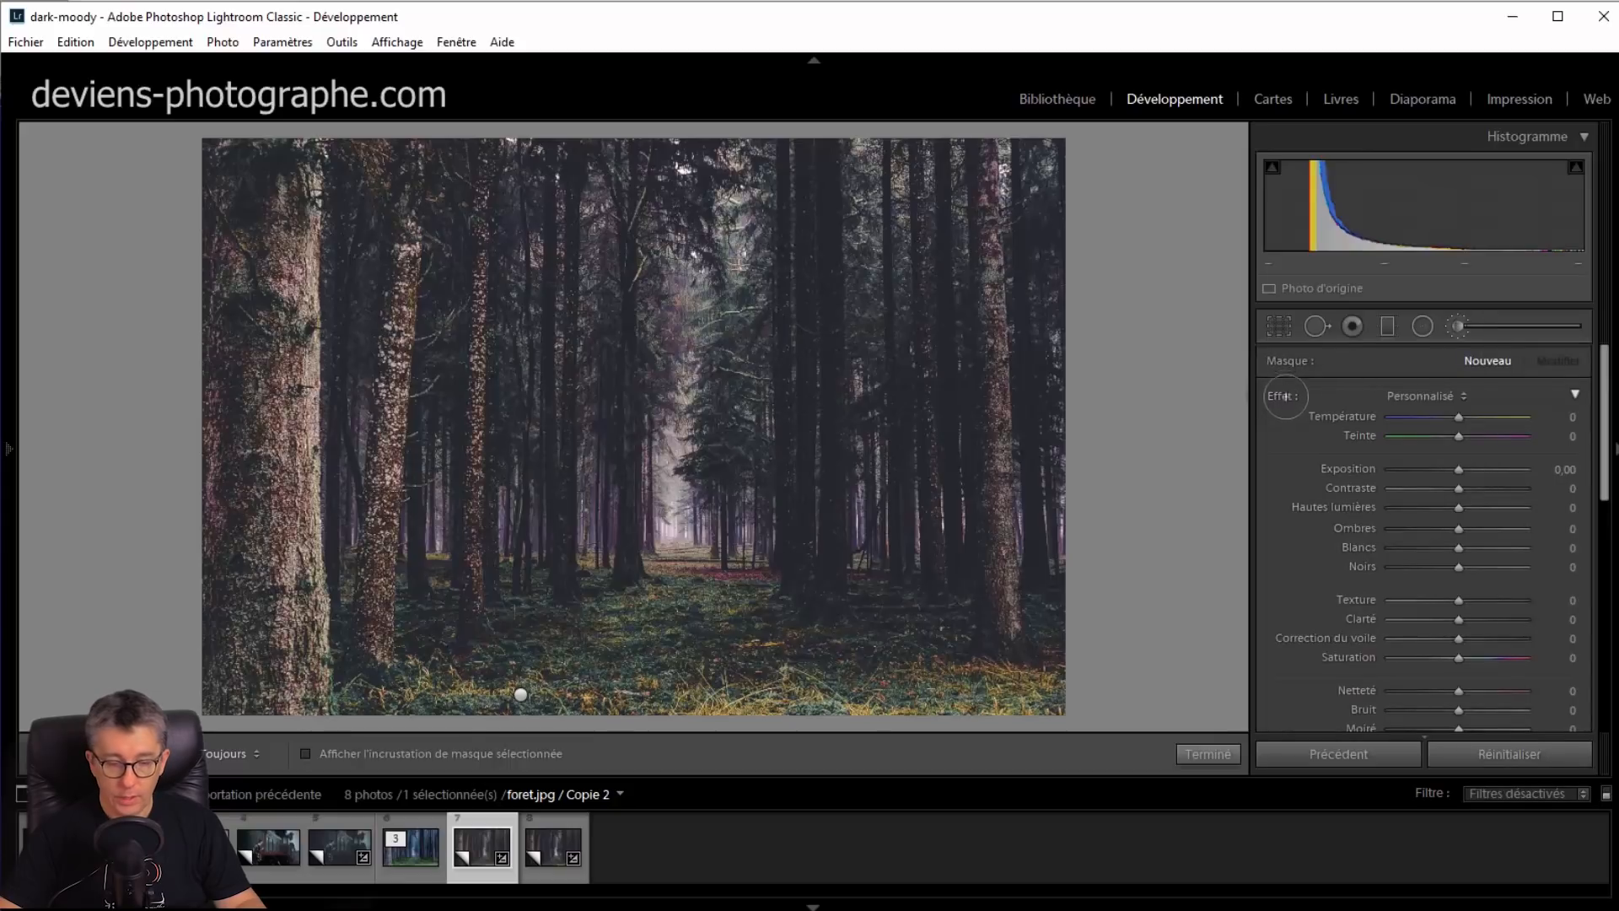
left_click_drag(1458, 468, 1452, 468)
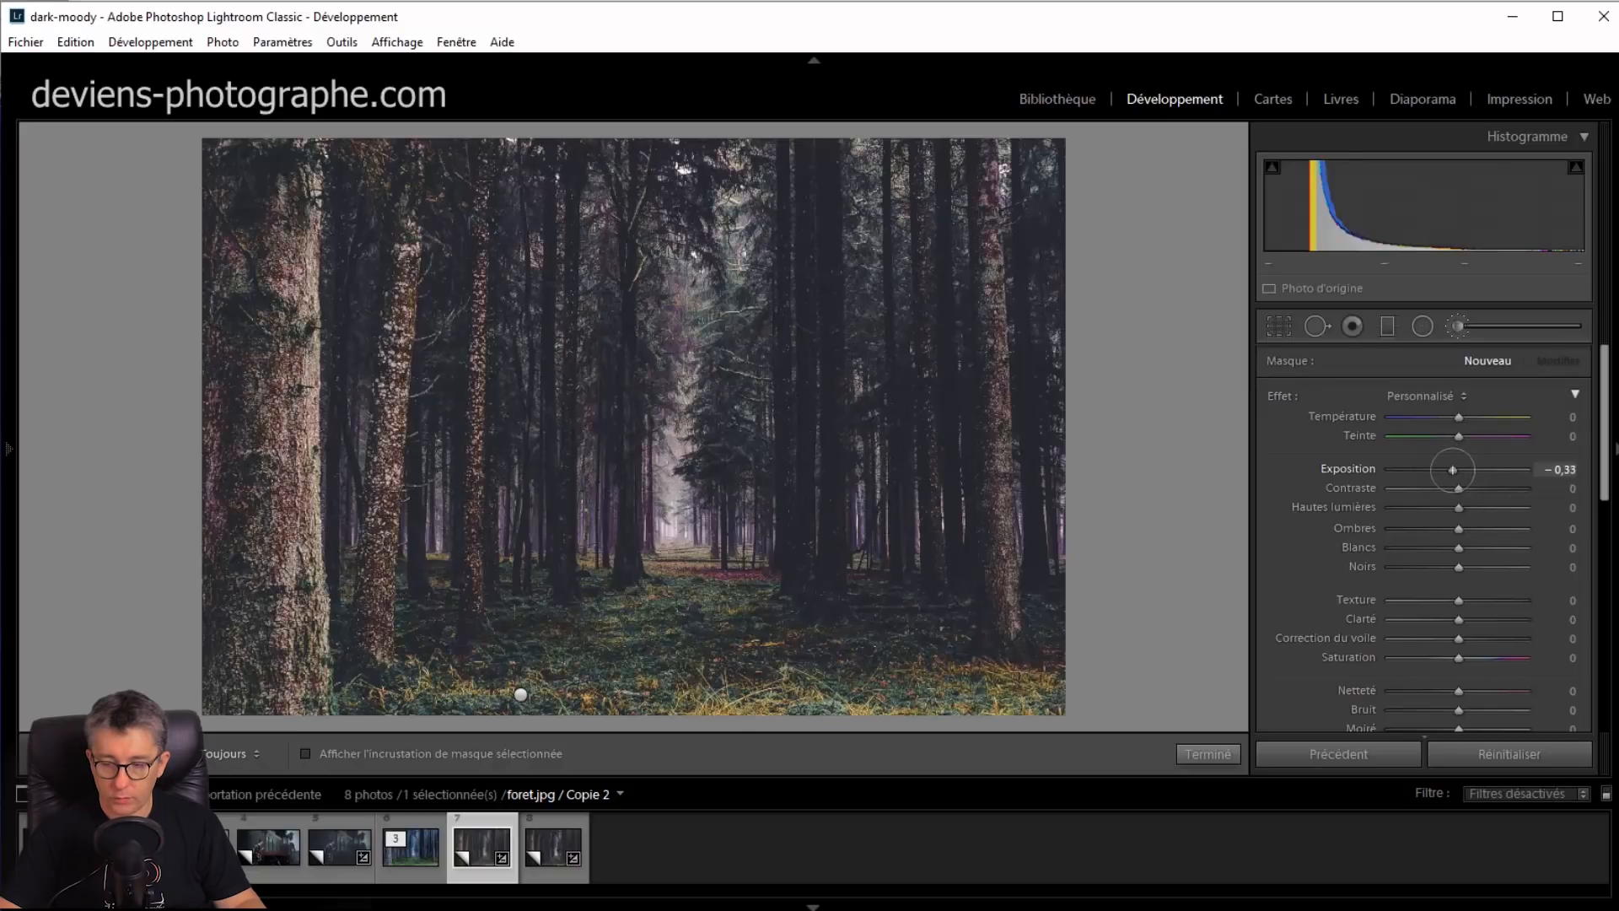
left_click(1425, 620)
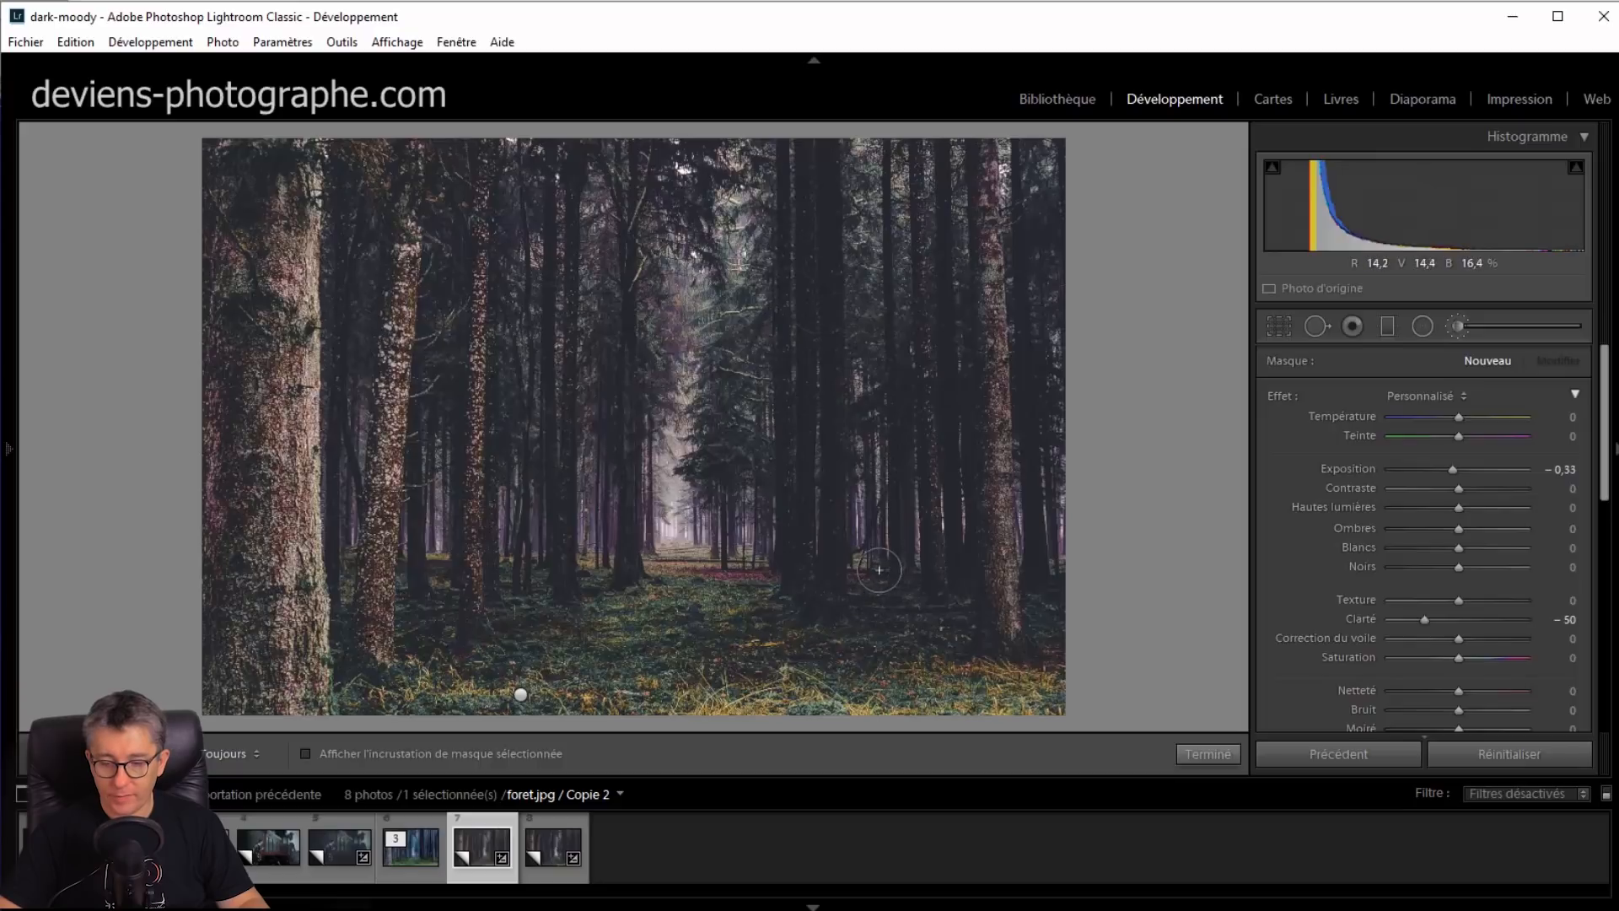
Paint the darkening brush over the trees on both sides of the path with the mask overlay shown, and hide the overlay when done
mouse_move(877, 173)
left_mouse_down()
mouse_move(867, 556)
mouse_move(872, 203)
mouse_move(883, 441)
mouse_move(878, 458)
mouse_move(868, 133)
left_mouse_up()
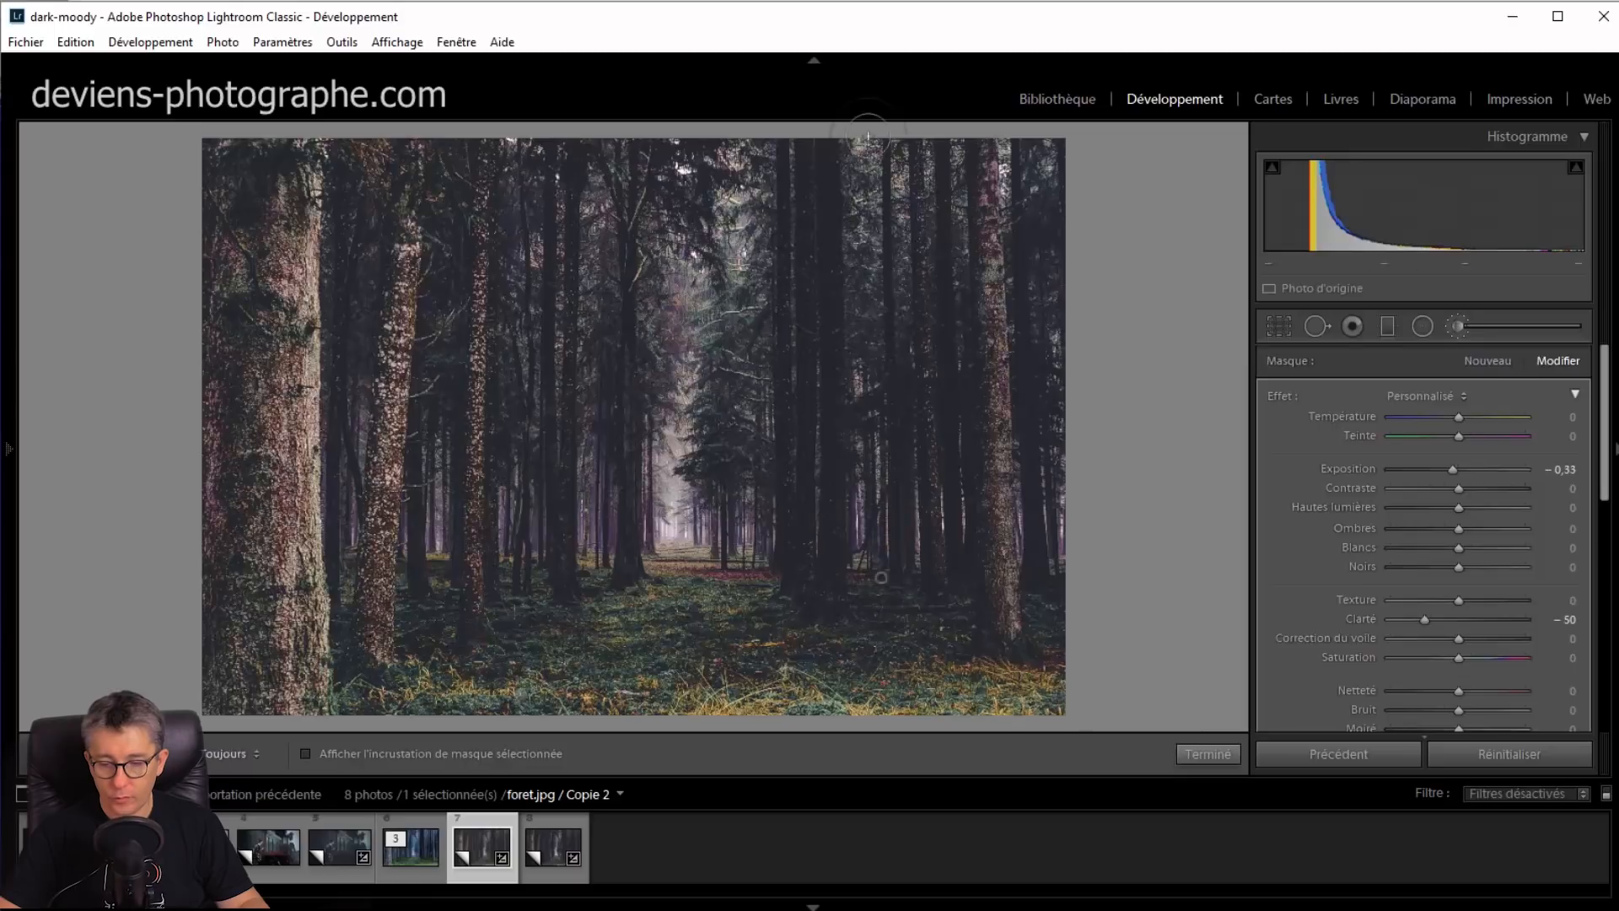
left_click(306, 753)
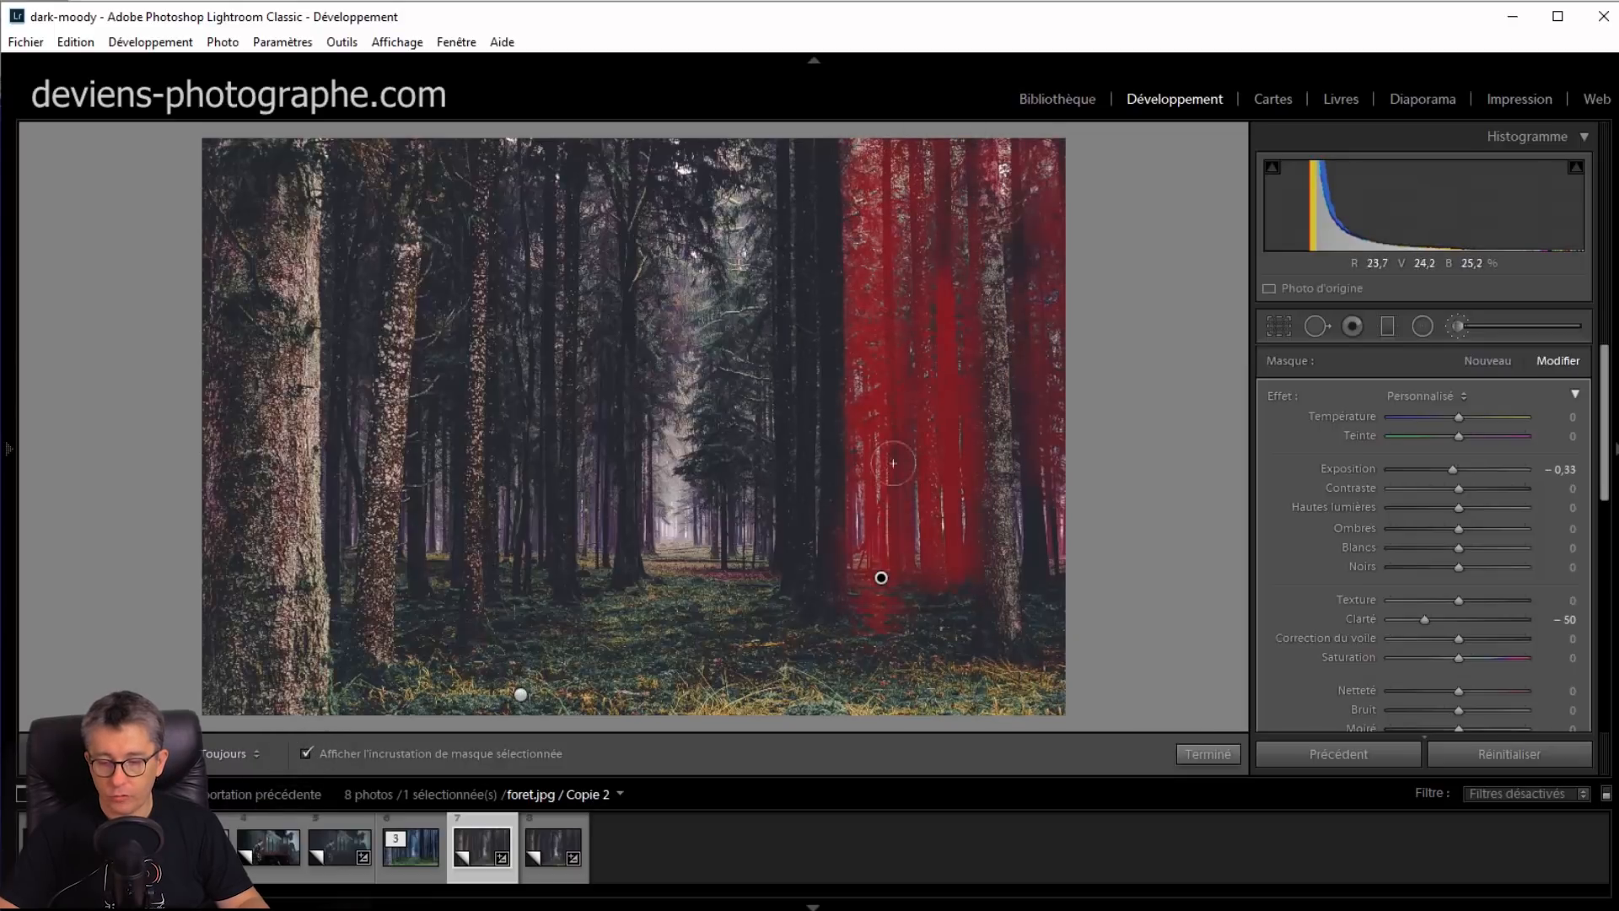
left_click_drag(1060, 427, 1048, 437)
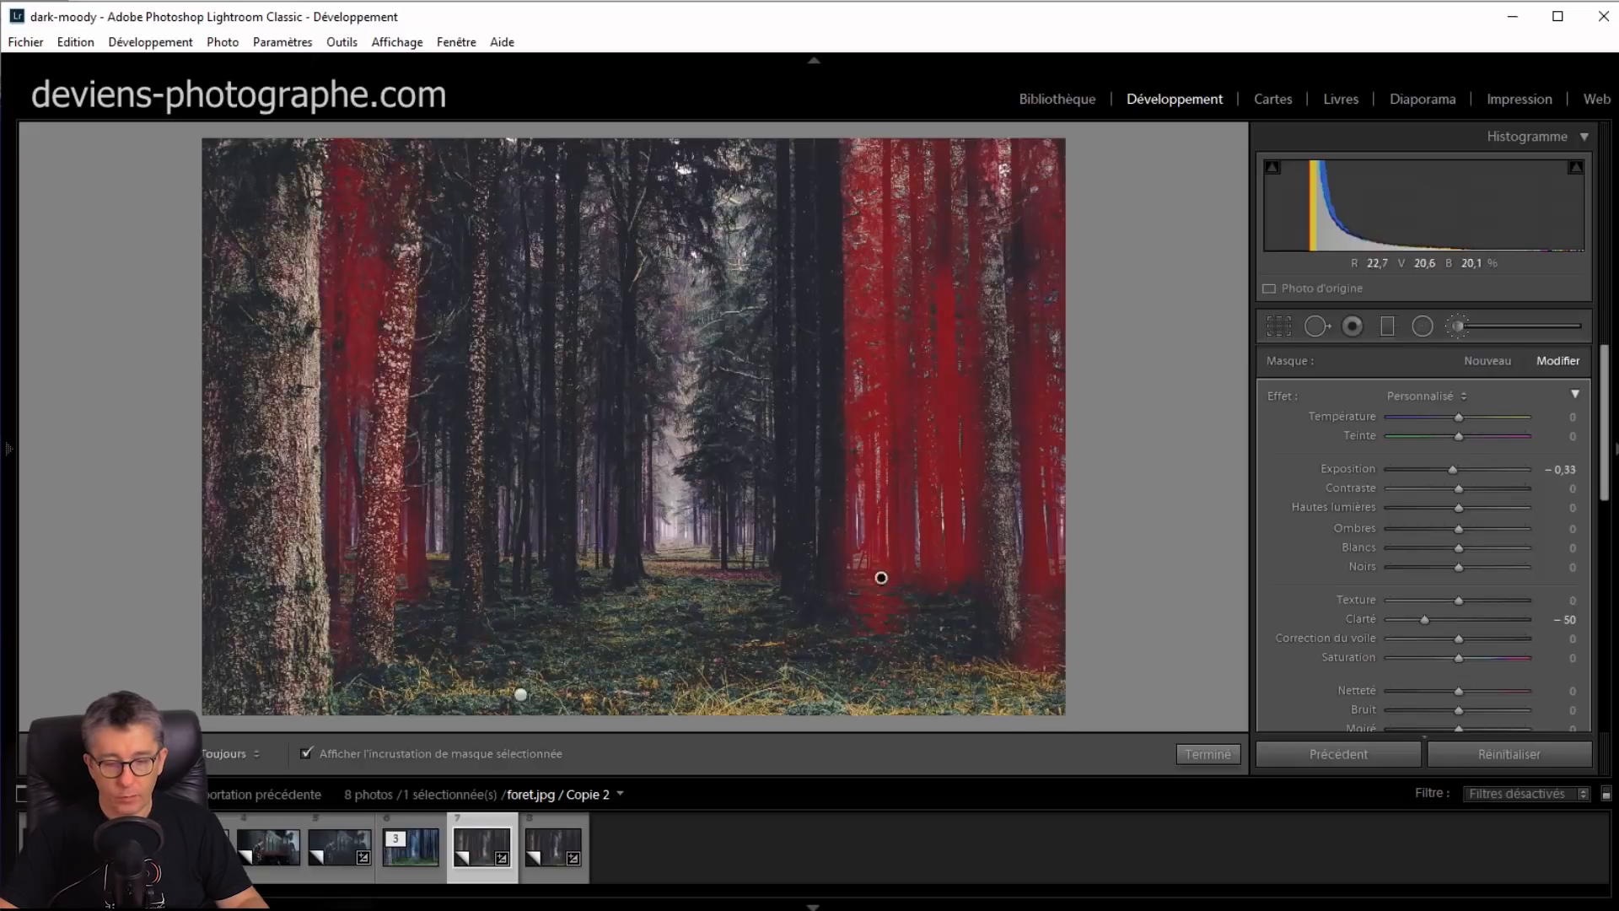
mouse_move(440, 297)
left_mouse_down()
mouse_move(608, 560)
mouse_move(658, 219)
mouse_move(738, 415)
mouse_move(625, 380)
left_mouse_up()
mouse_move(595, 638)
left_mouse_down()
mouse_move(599, 451)
mouse_move(613, 581)
mouse_move(605, 250)
mouse_move(575, 559)
mouse_move(570, 445)
mouse_move(590, 245)
left_mouse_up()
key("h")
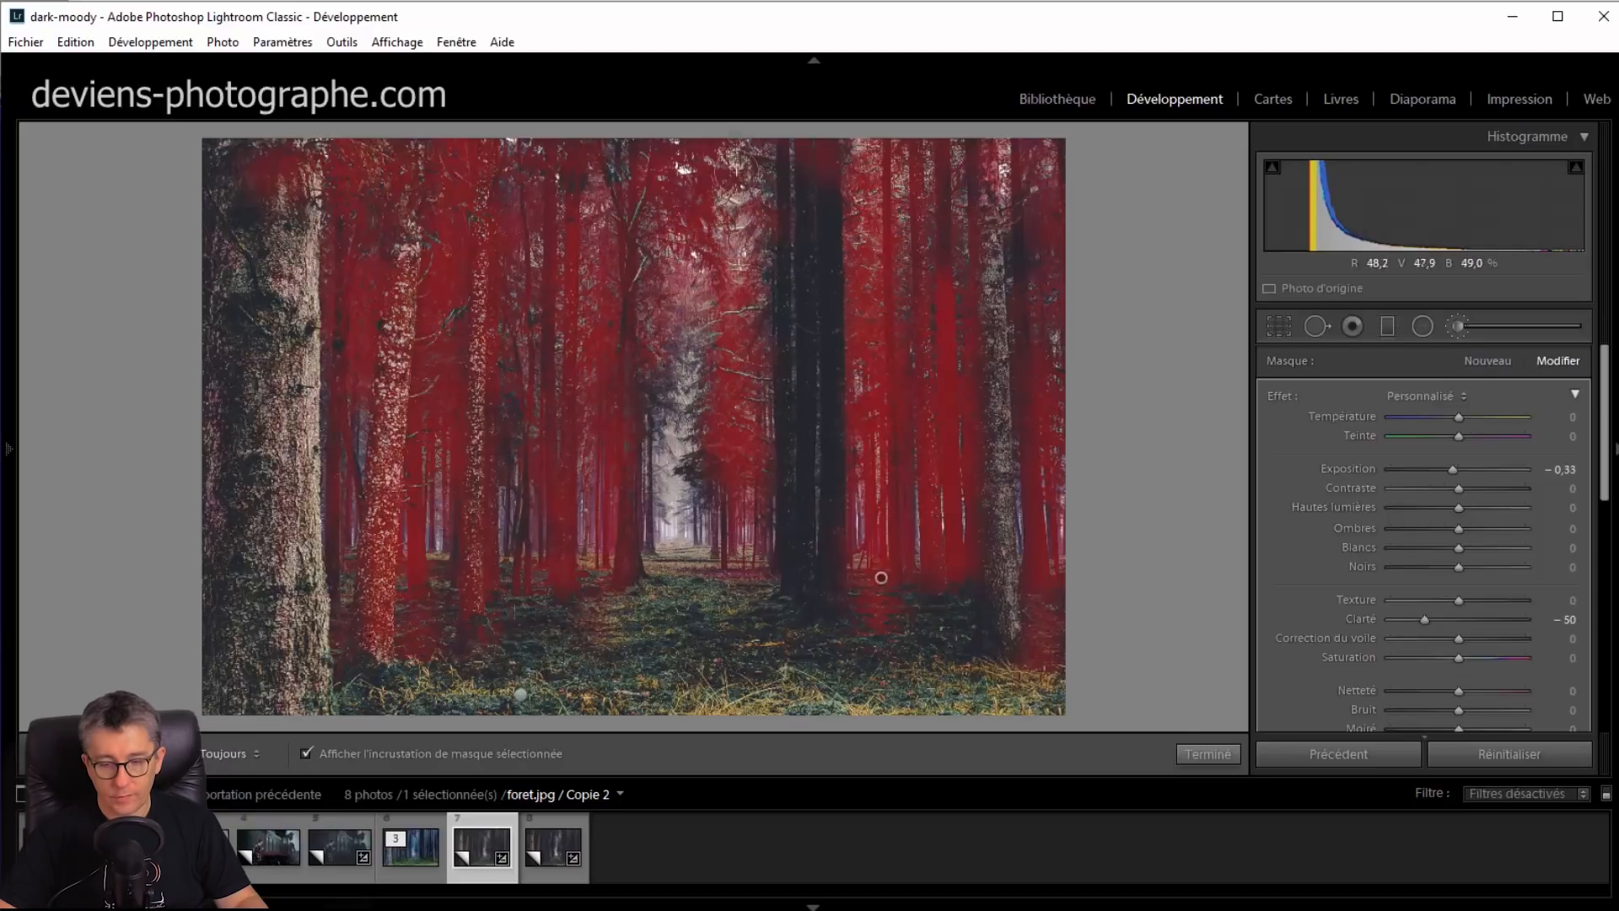
key("h")
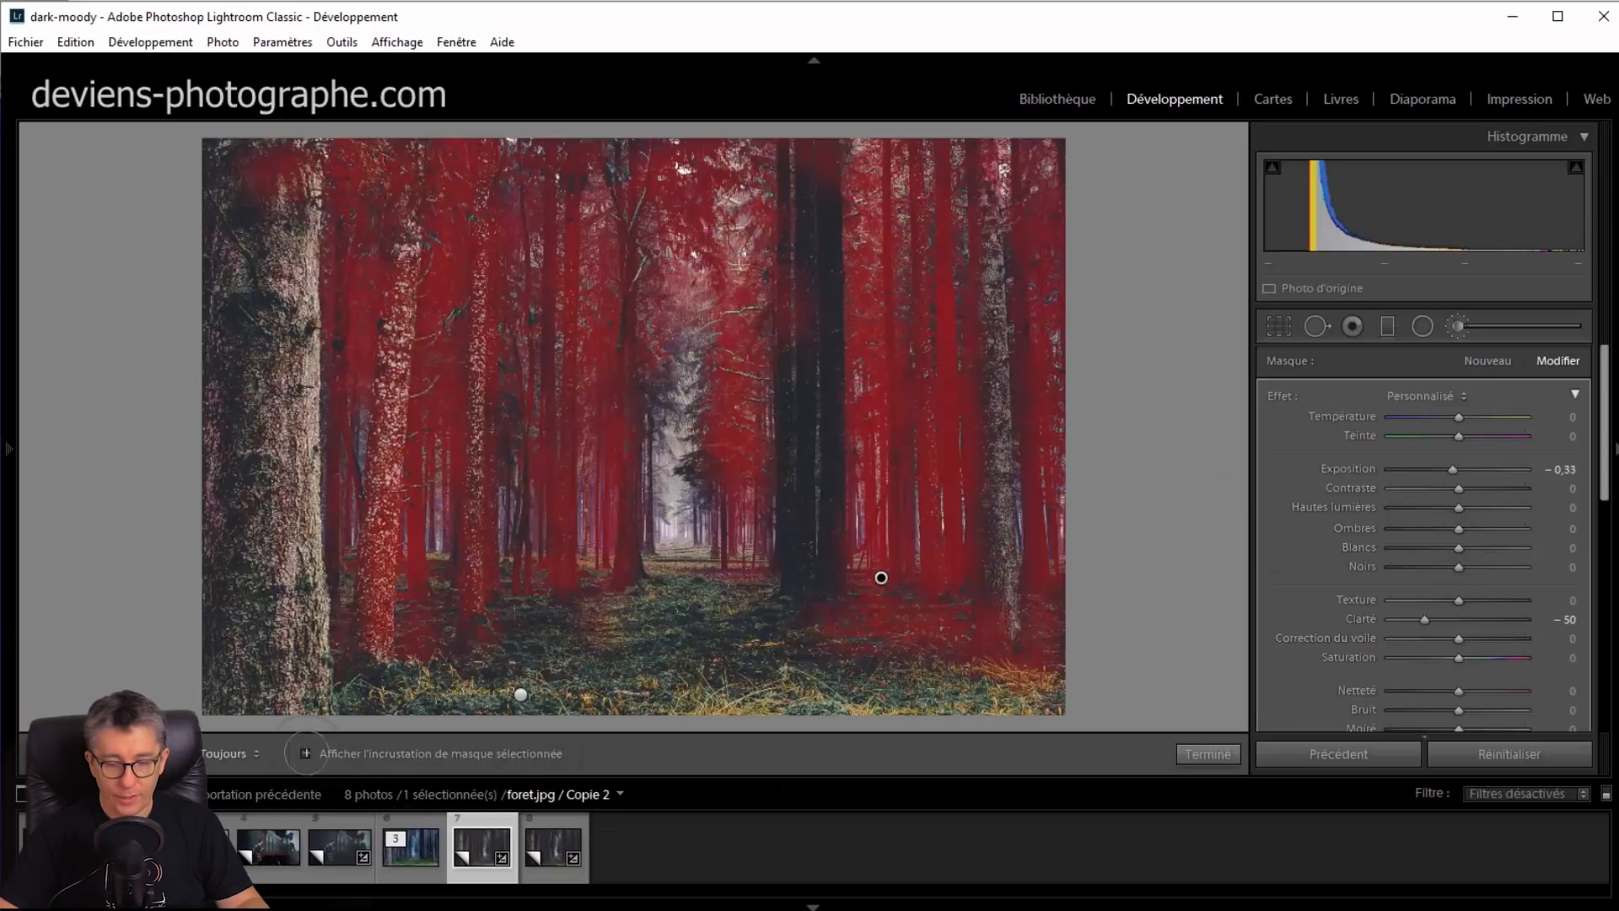
left_click(306, 753)
Close the local adjustment tools and expand the basic settings to review the tone and presence sliders
scroll(1291, 485, "down", 4)
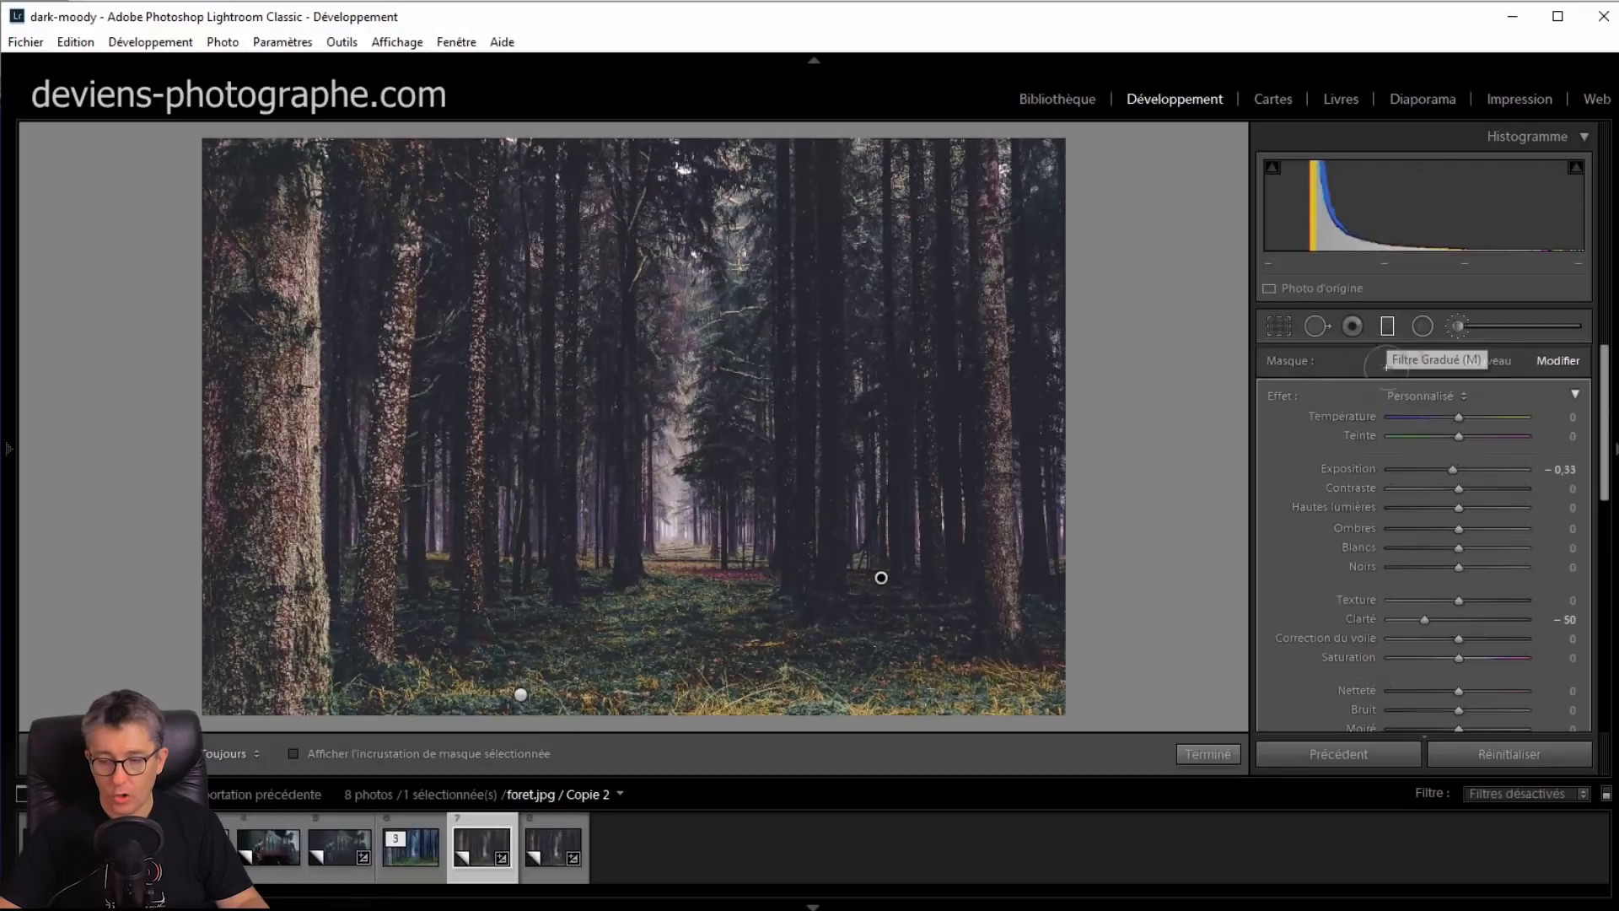
left_click(1395, 327)
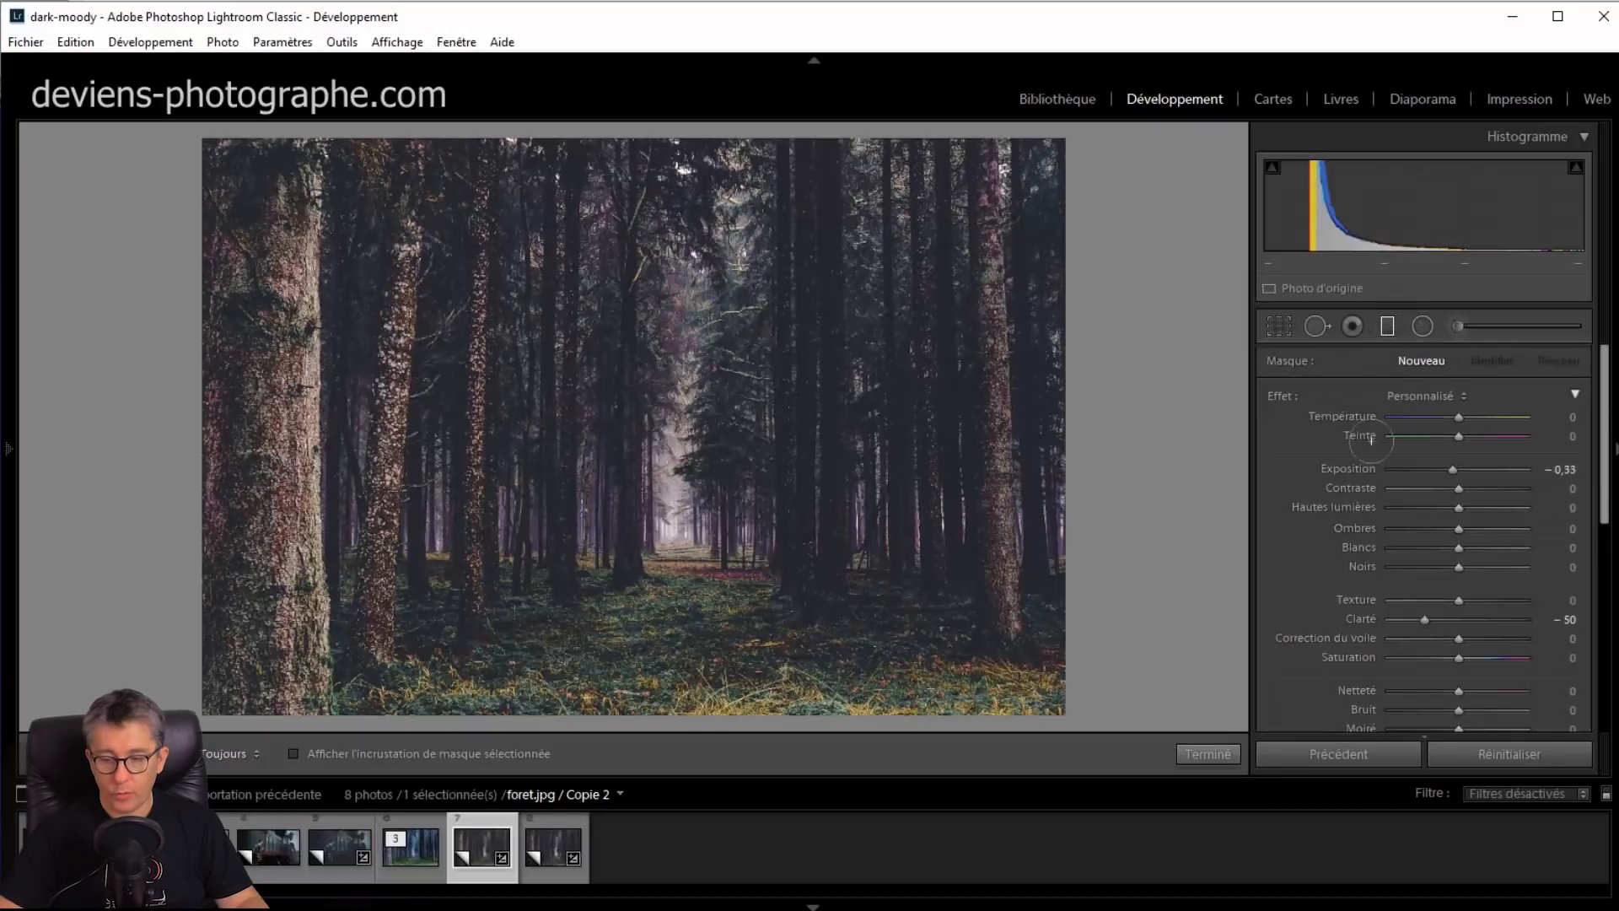
left_click(1390, 327)
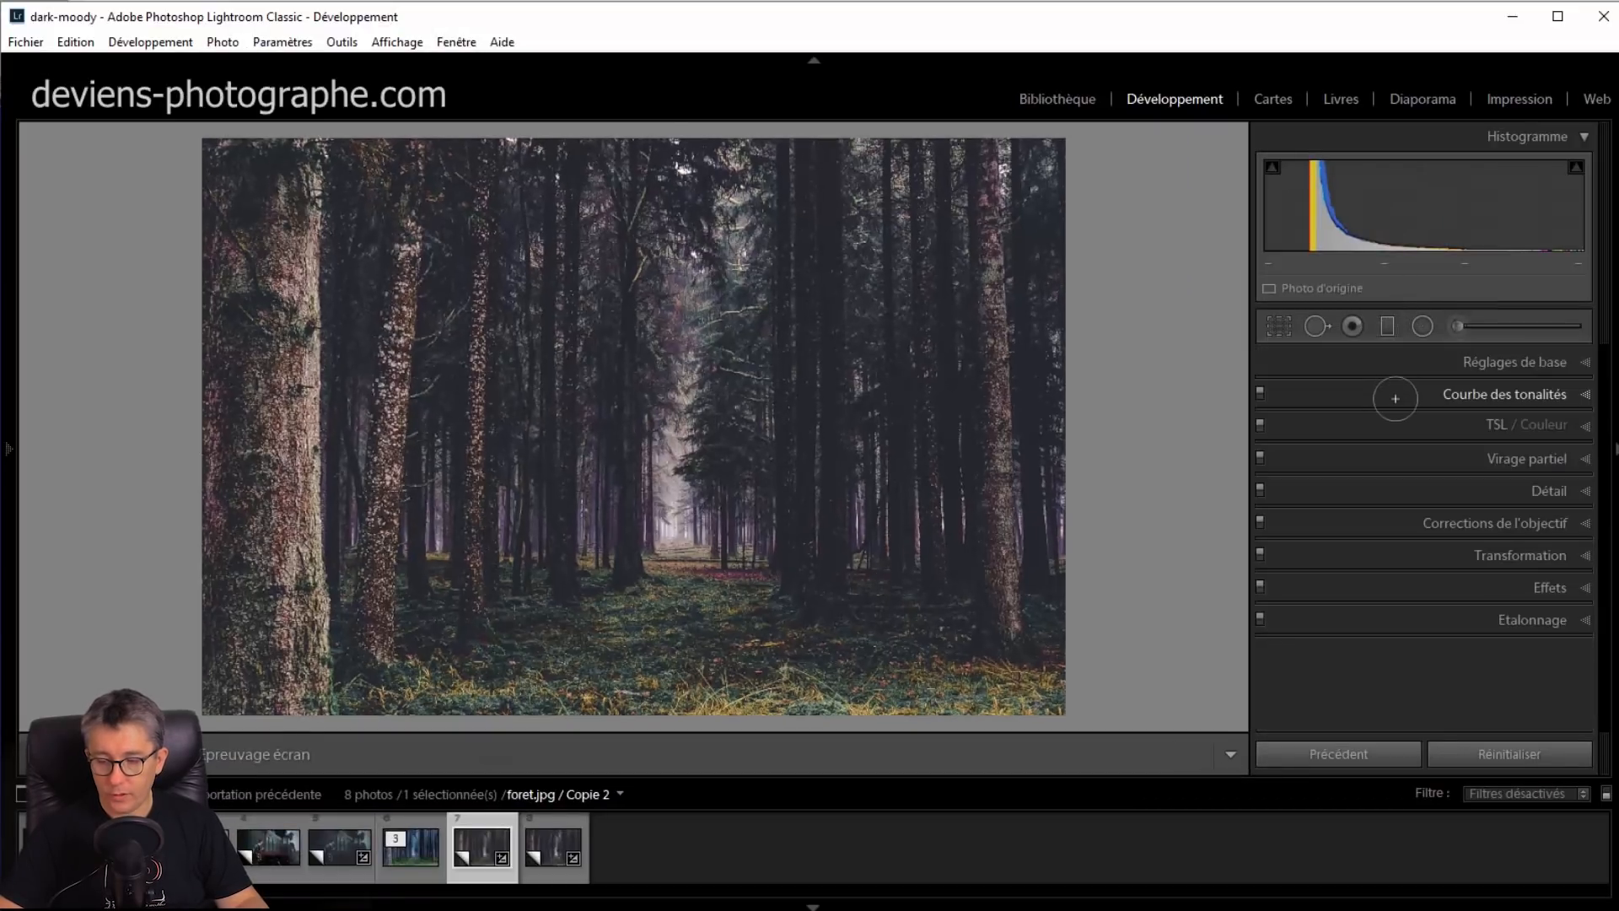
left_click(1475, 362)
scroll(1455, 559, "down", 3)
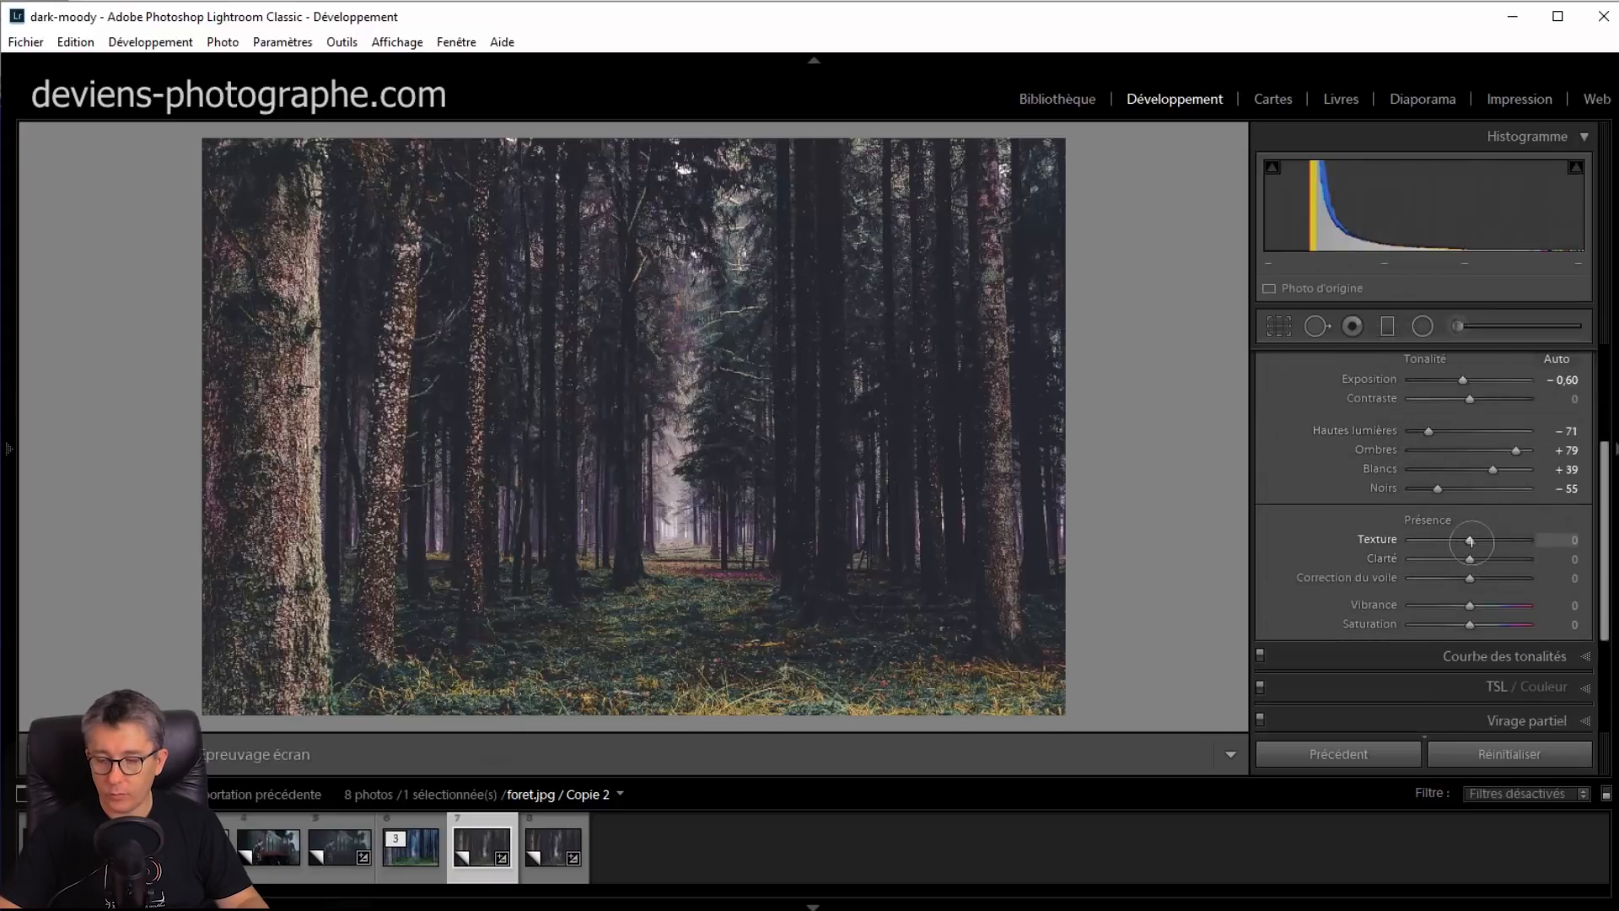
scroll(1459, 538, "up", 3)
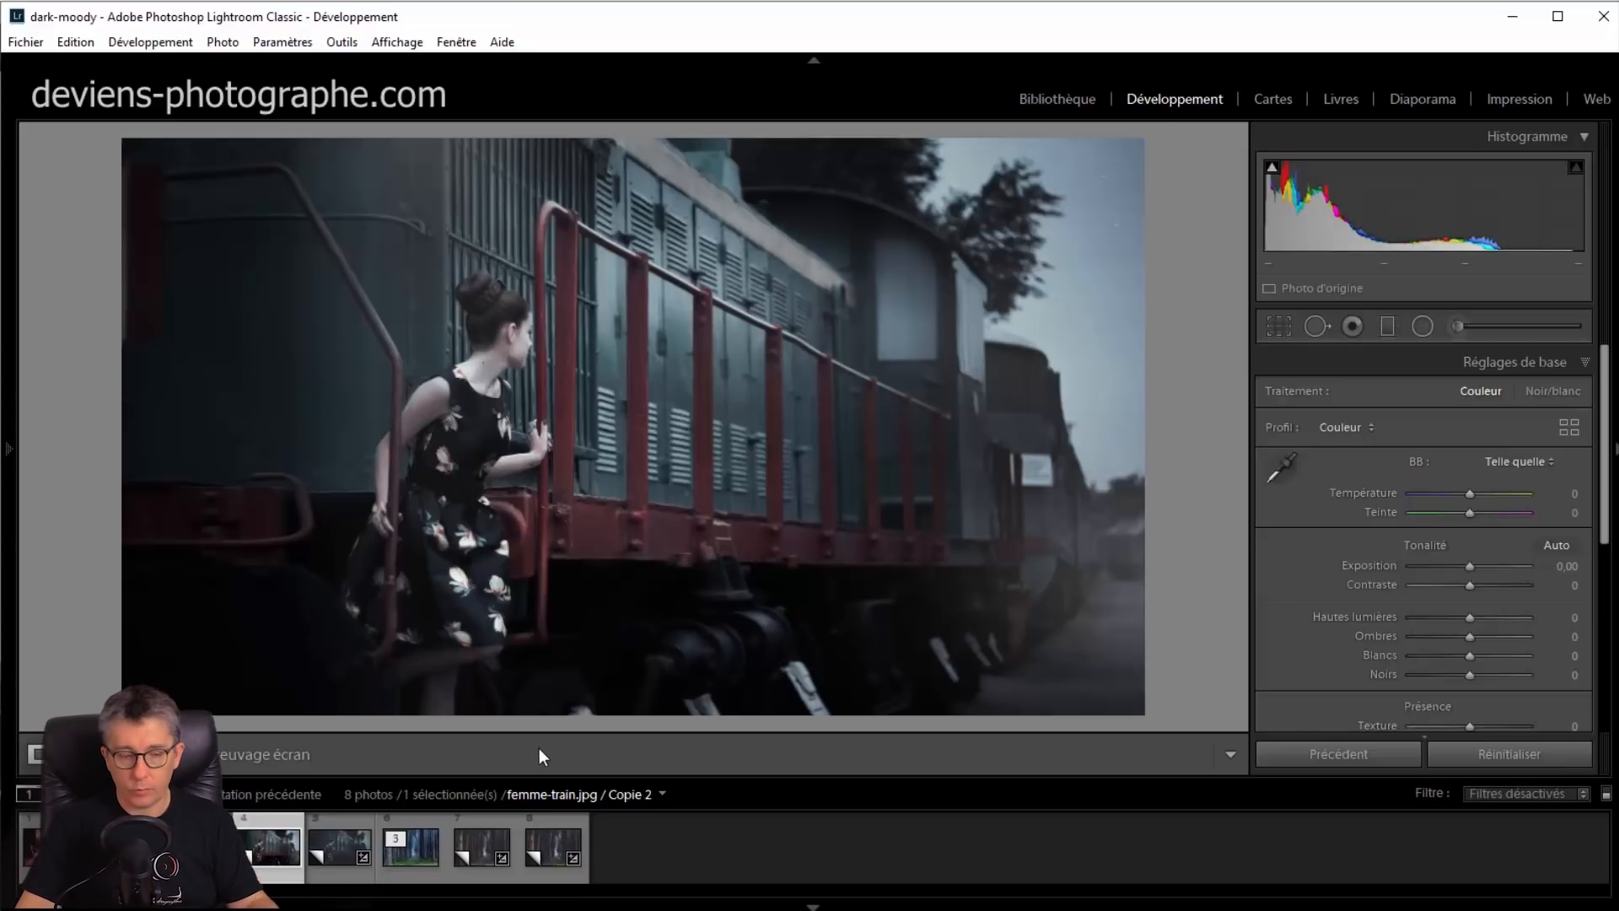
Set the tone of femme-train.jpg to exposure −0.35, highlights −53, shadows +100 and whites +38
key("F6")
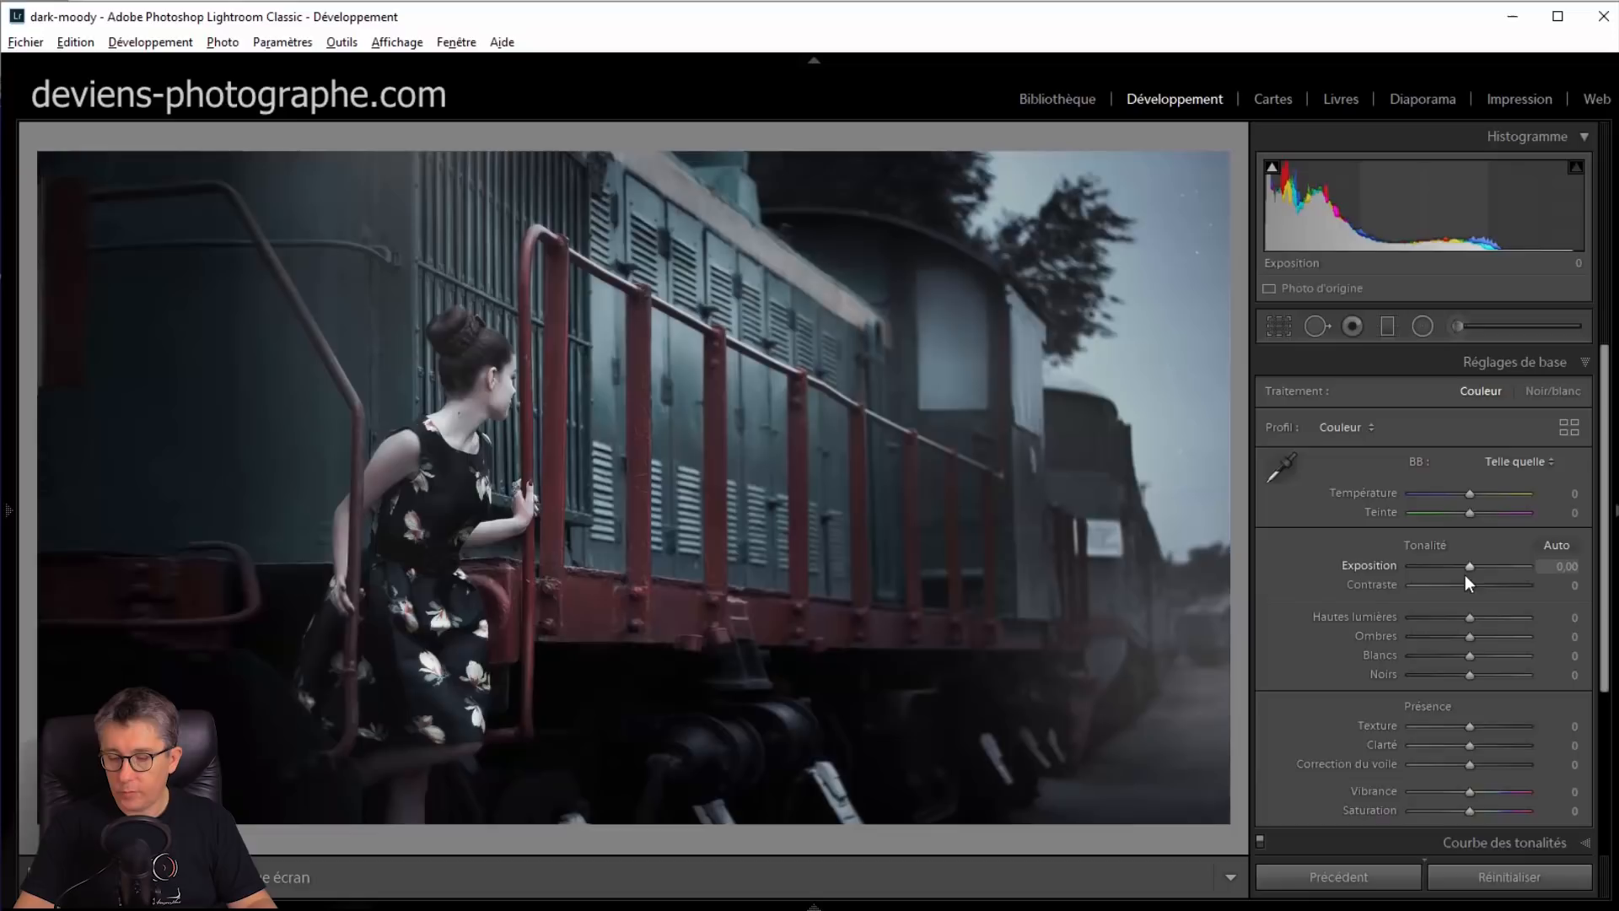
left_click_drag(1465, 572, 1461, 568)
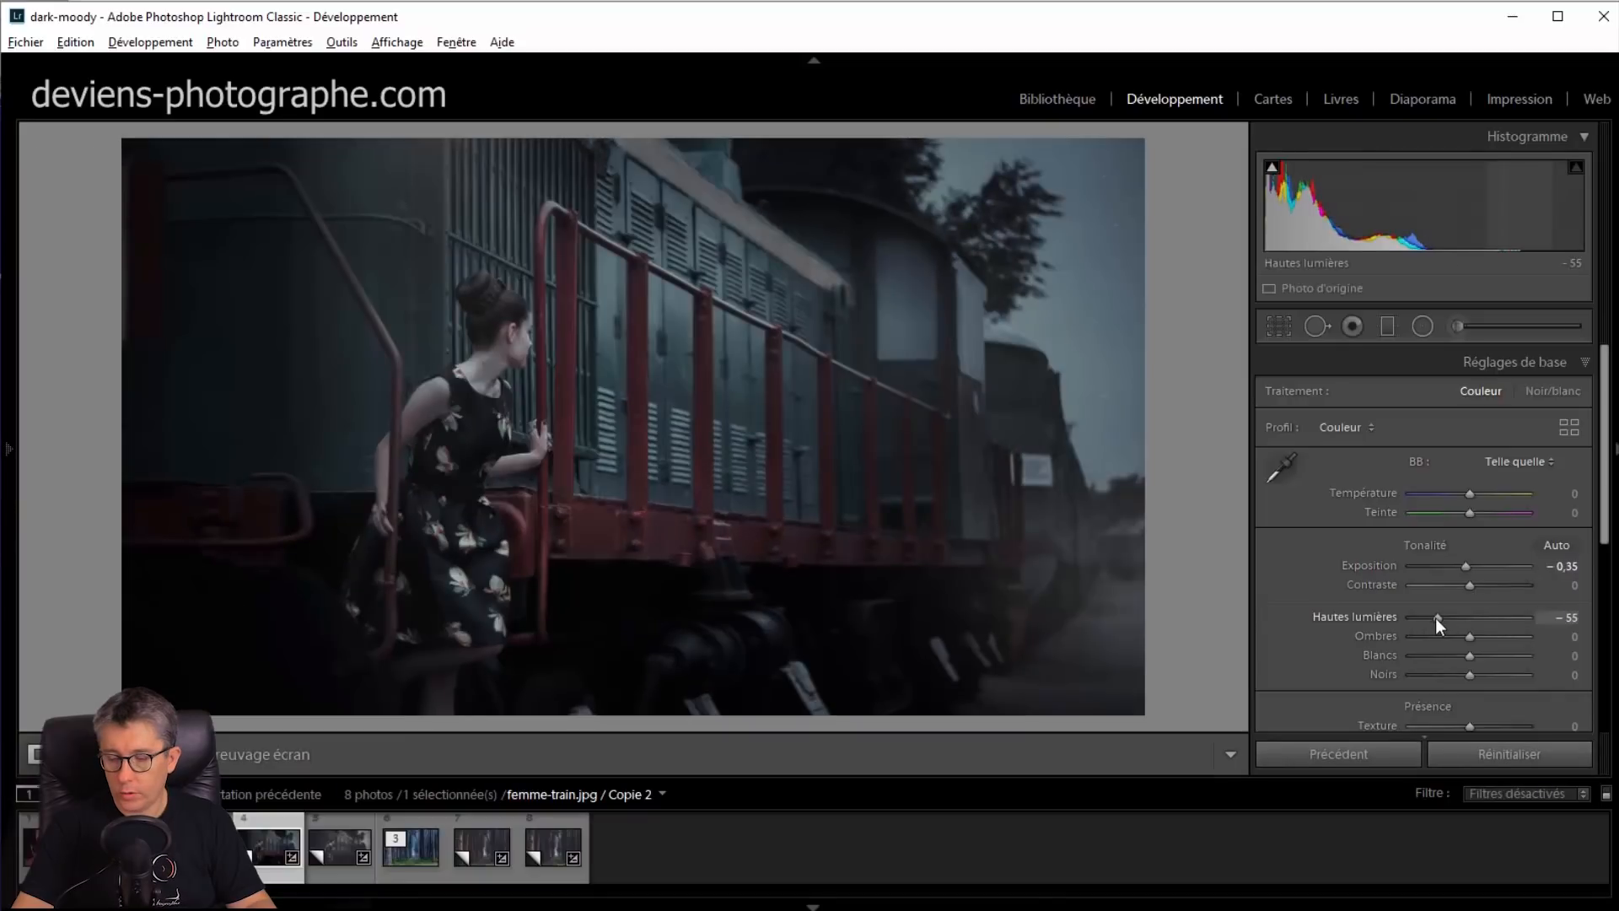
left_click_drag(1439, 619, 1535, 634)
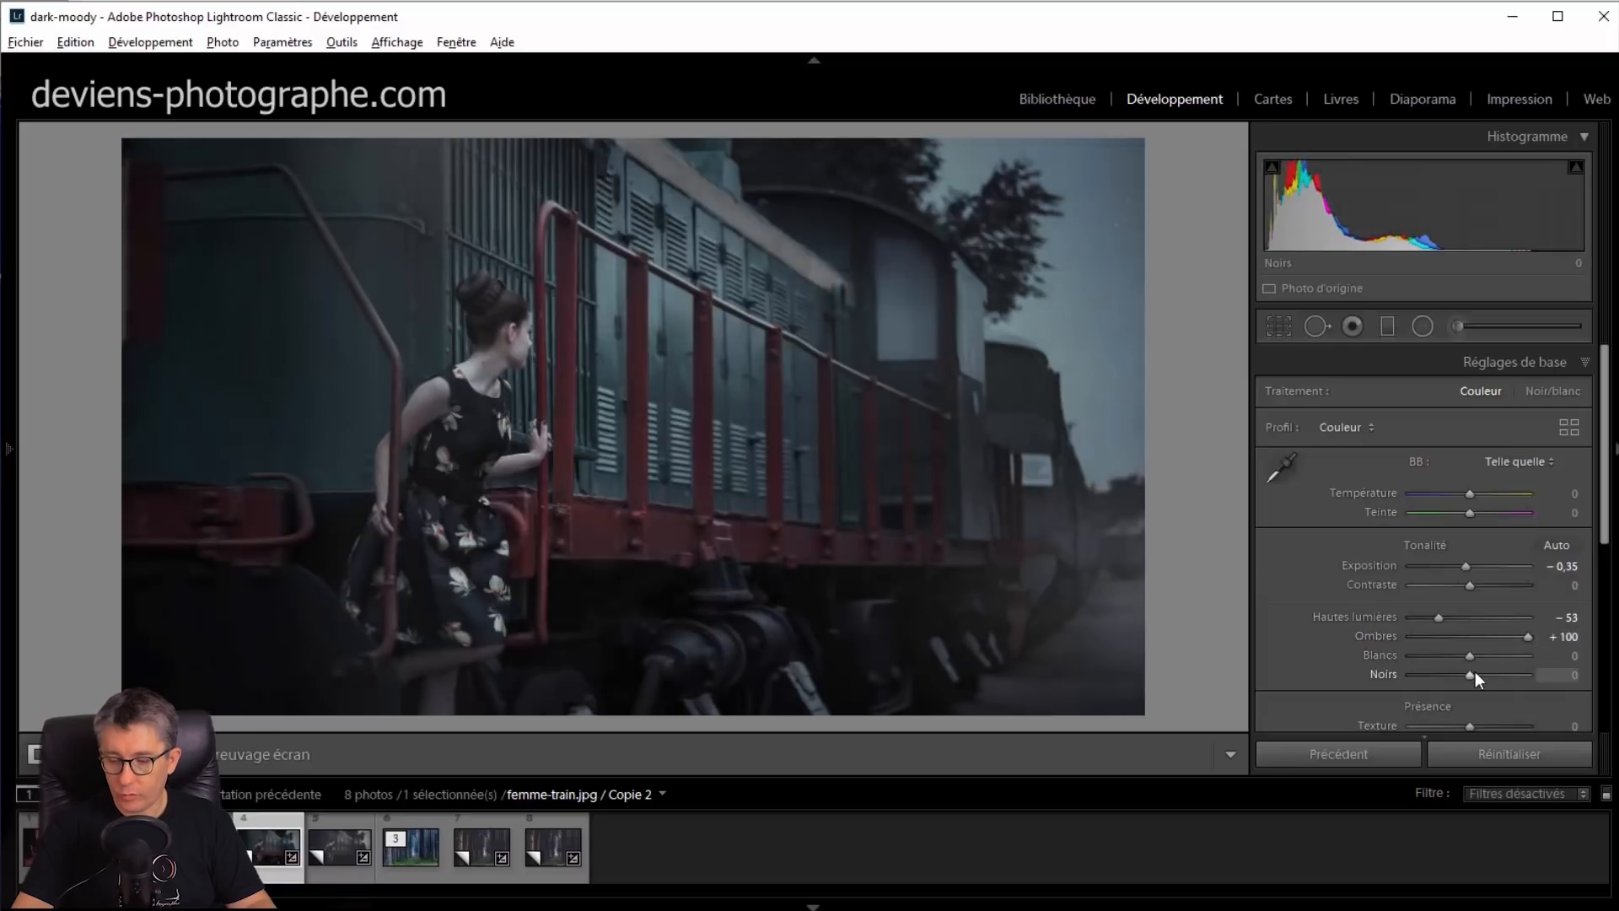
left_click_drag(1471, 659, 1493, 656)
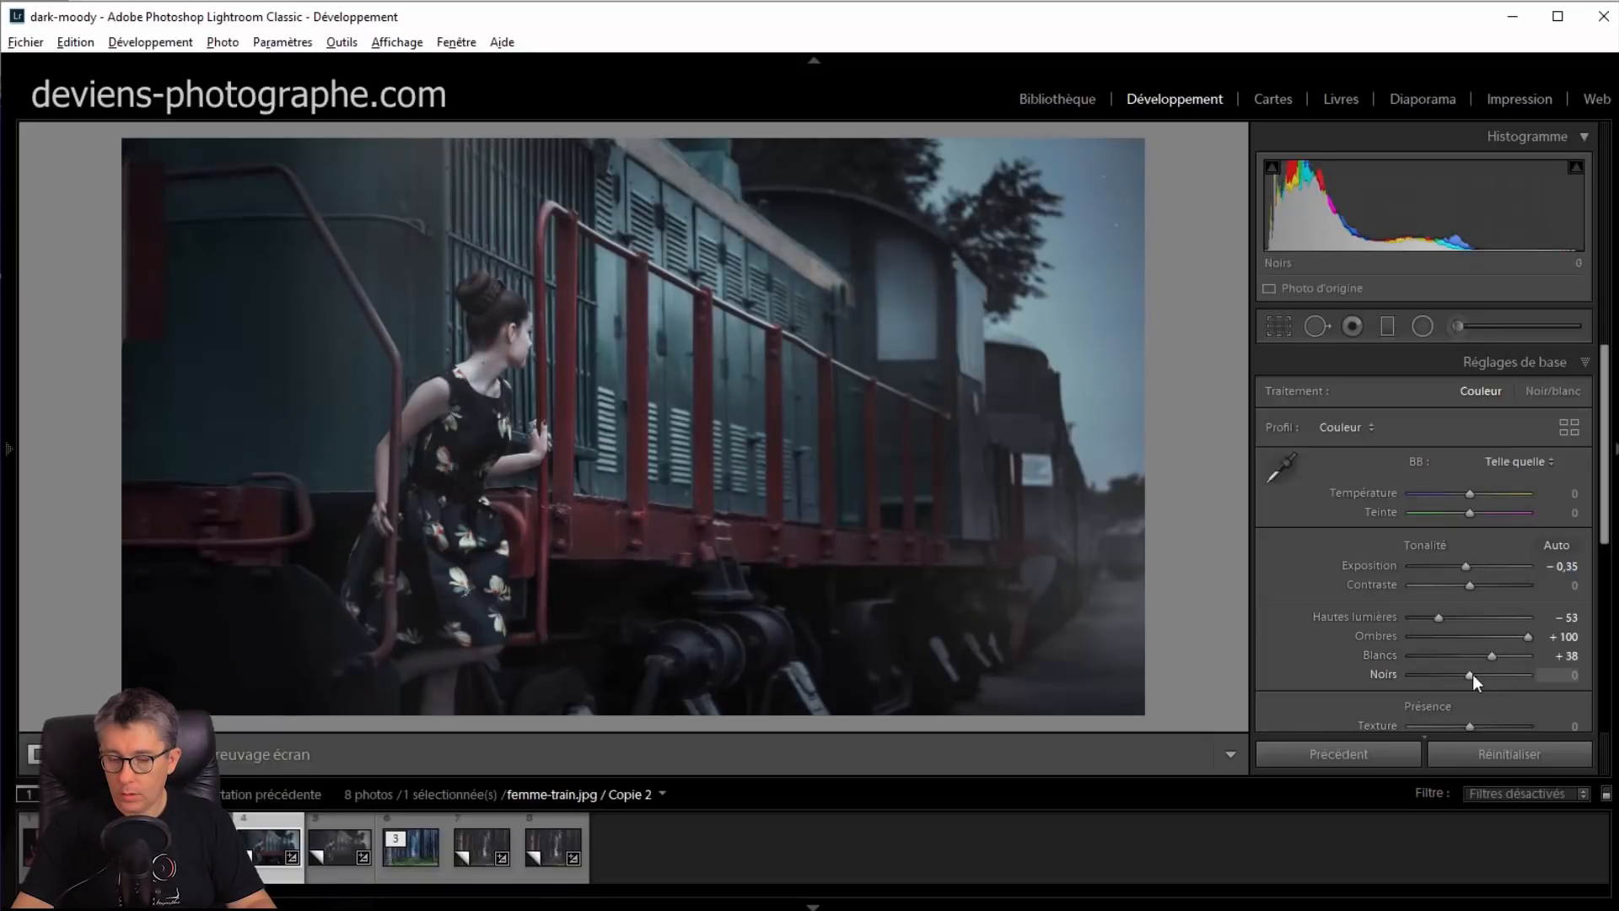
Set the blacks to −36, warm the white balance to temperature +17 and tint +19, and lower the exposure to −0.60
left_click_drag(1469, 676, 1451, 676)
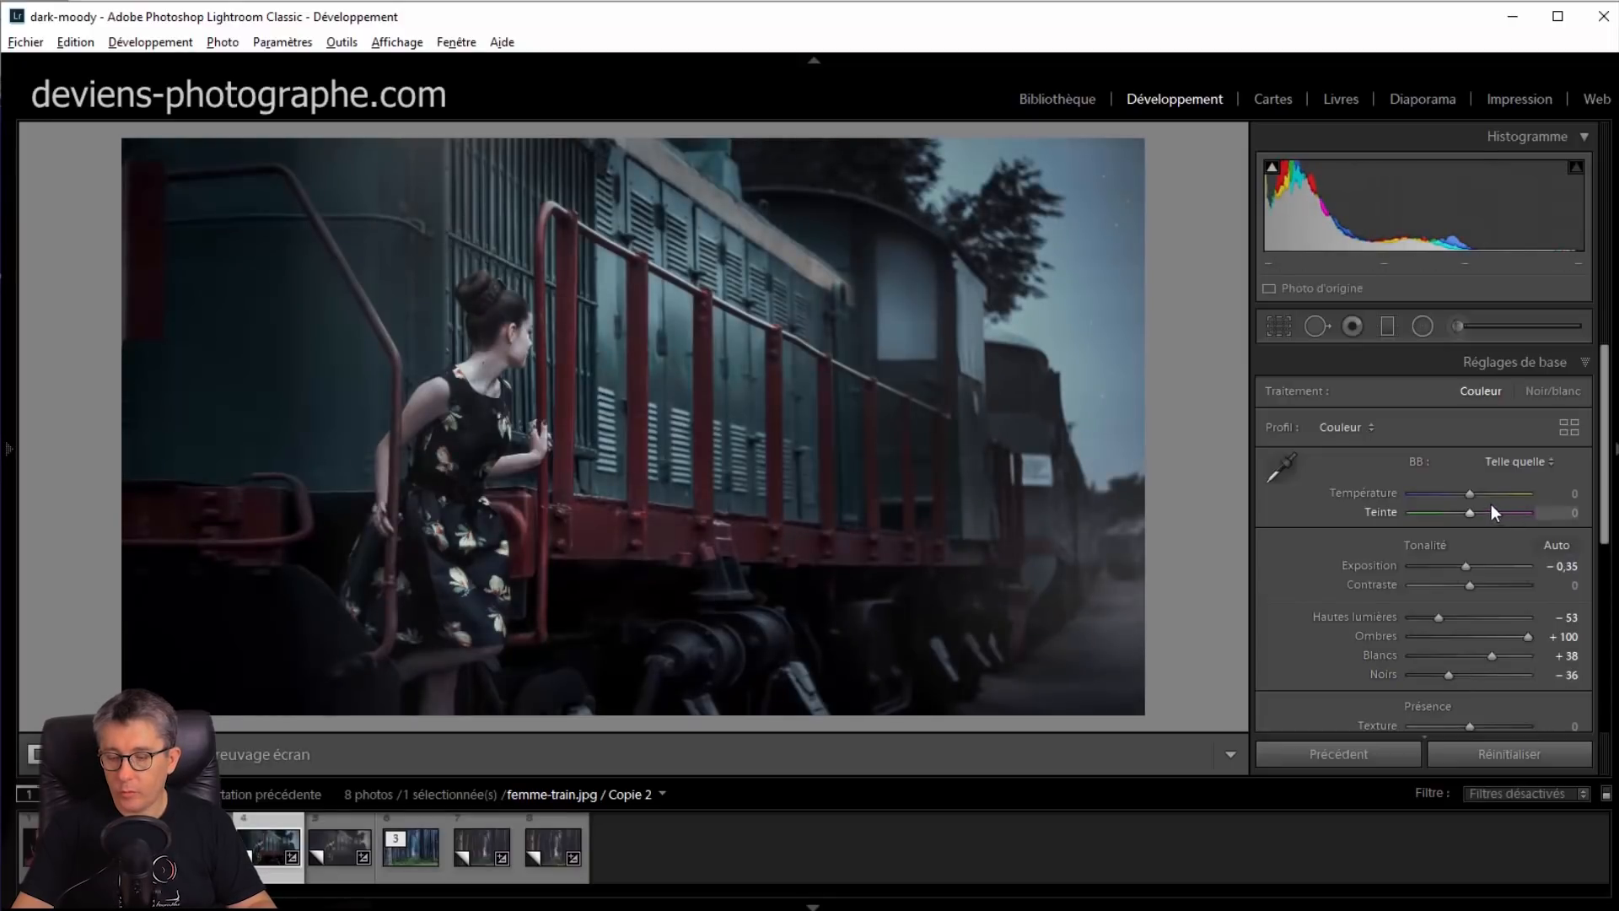
left_click_drag(1476, 491, 1484, 519)
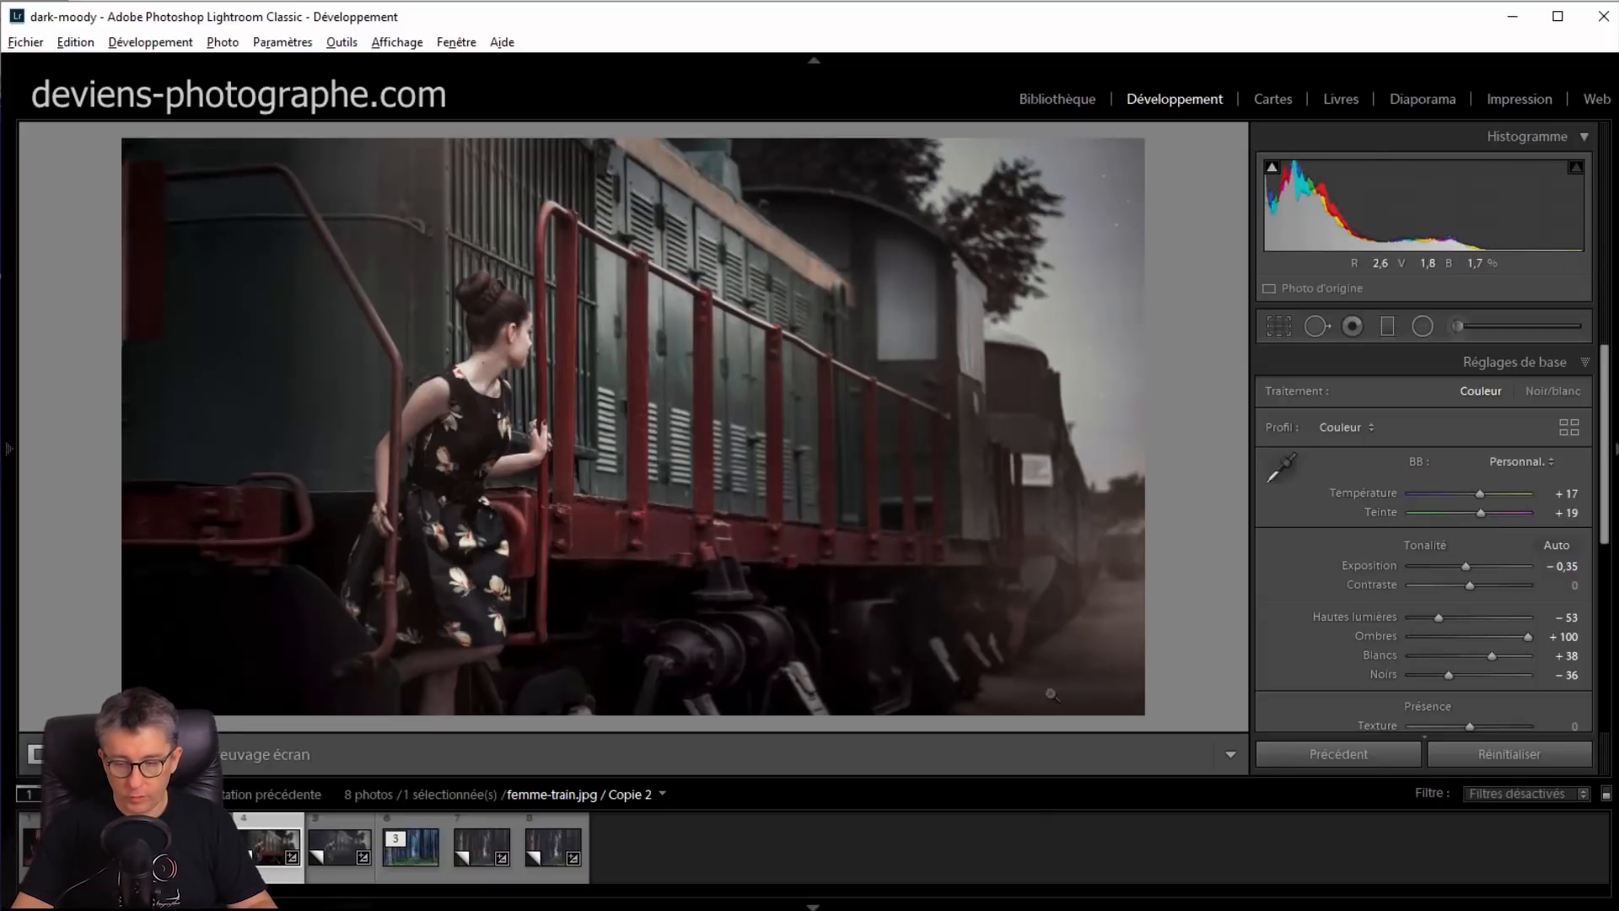
scroll(1282, 528, "down", 3)
left_click(1261, 717)
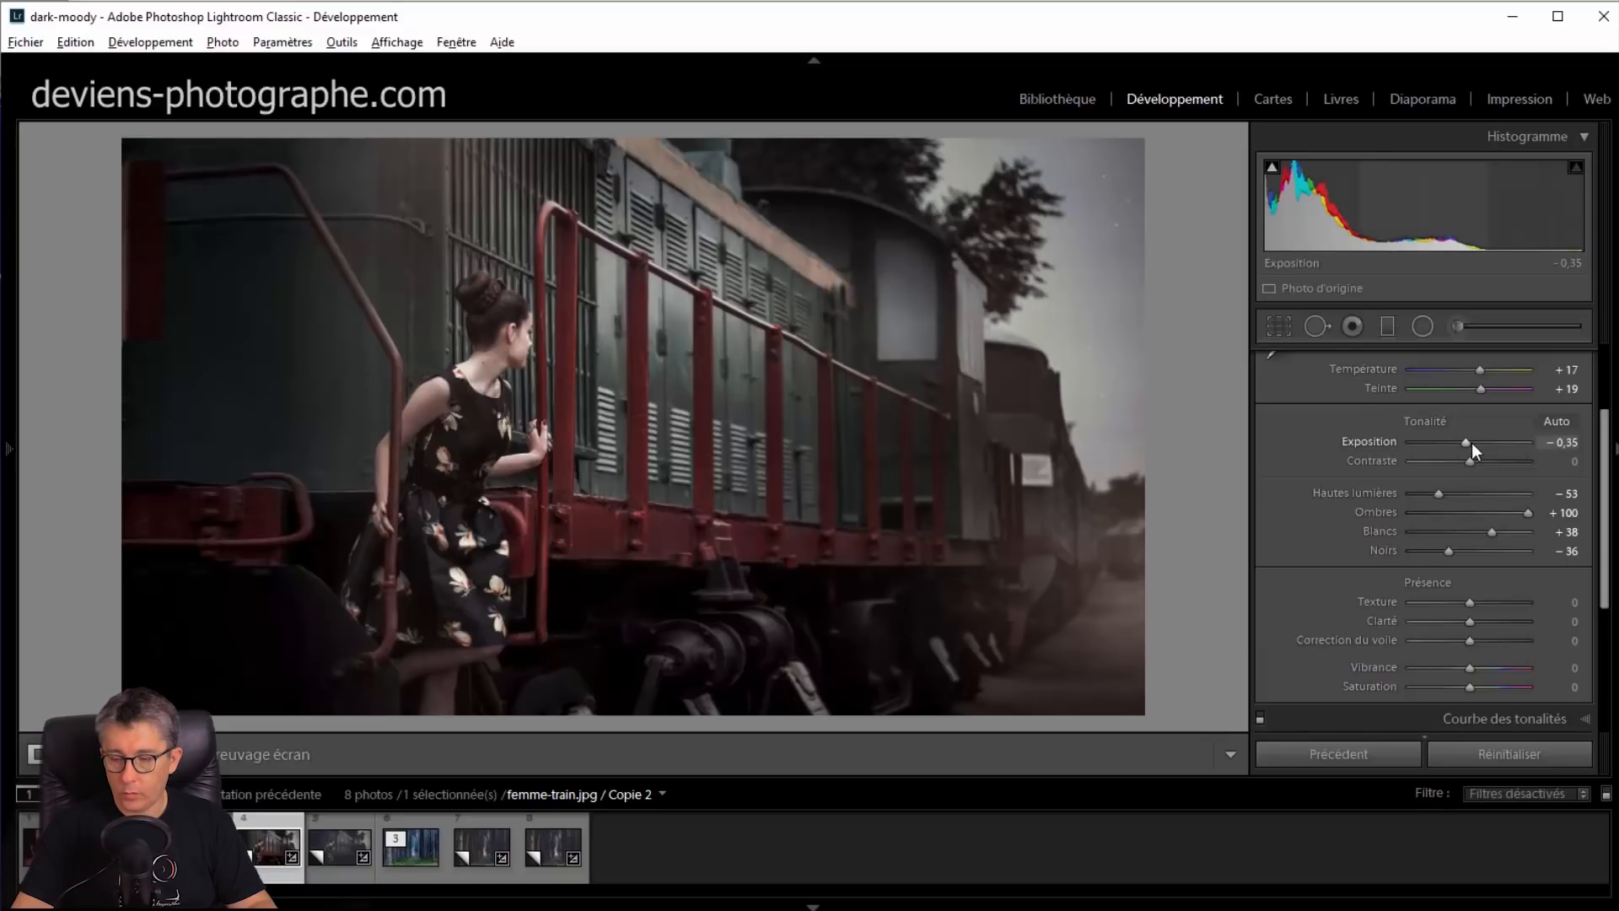
left_click_drag(1469, 442, 1464, 444)
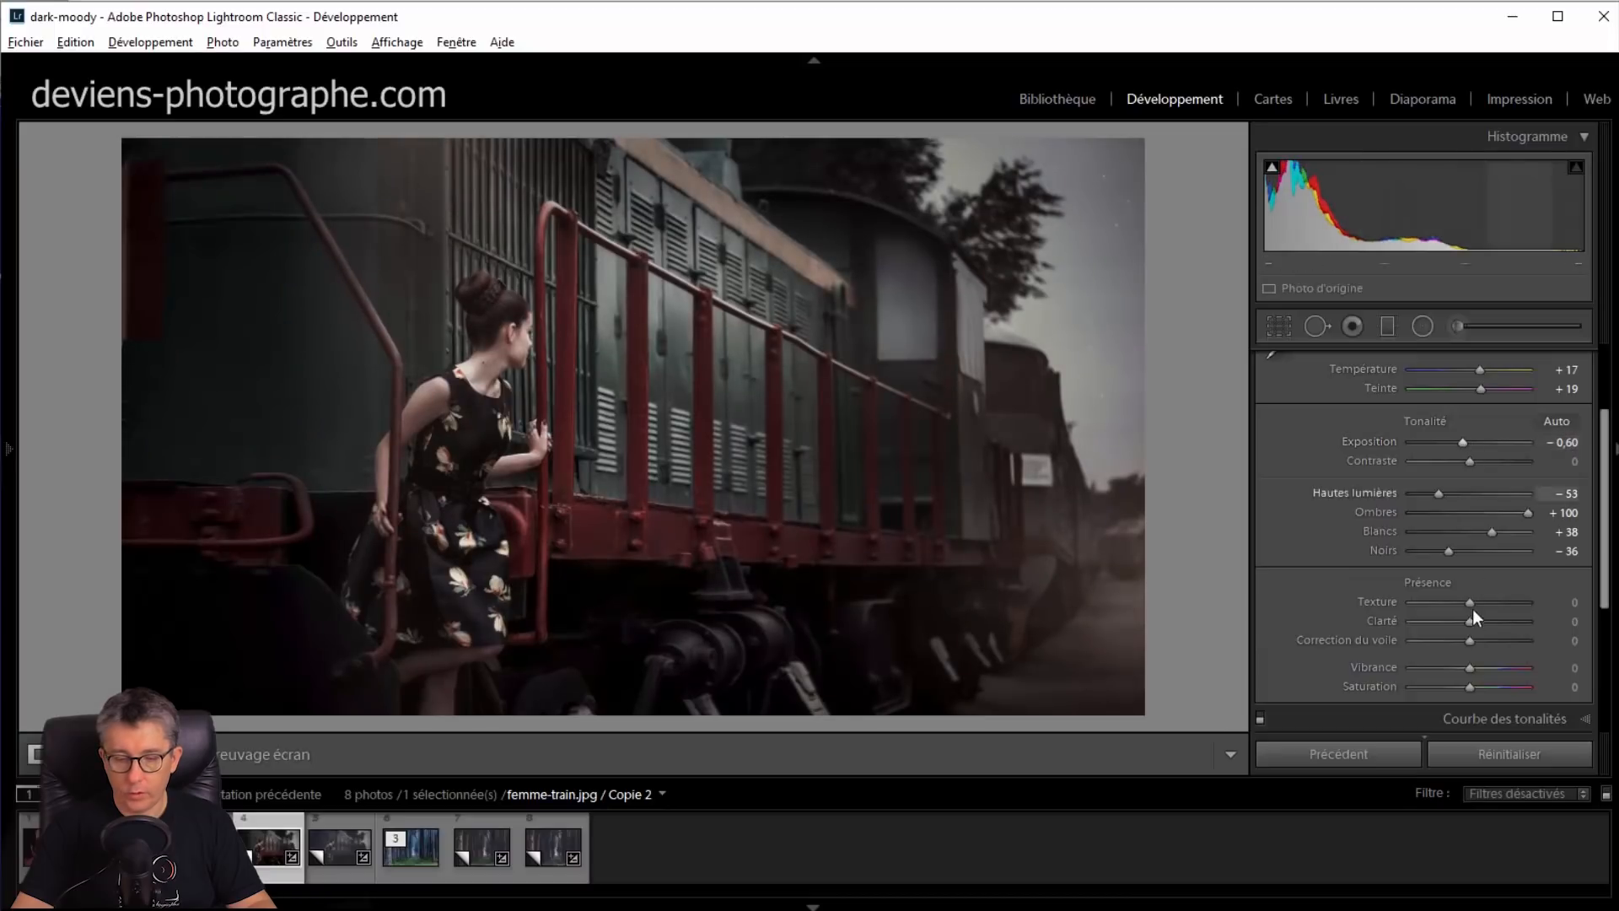
Shape the RGB point curve with highlight, midtone and shadow points, slightly lowering shadows and highlights and lifting the black point for faded blacks
scroll(1344, 620, "down", 3)
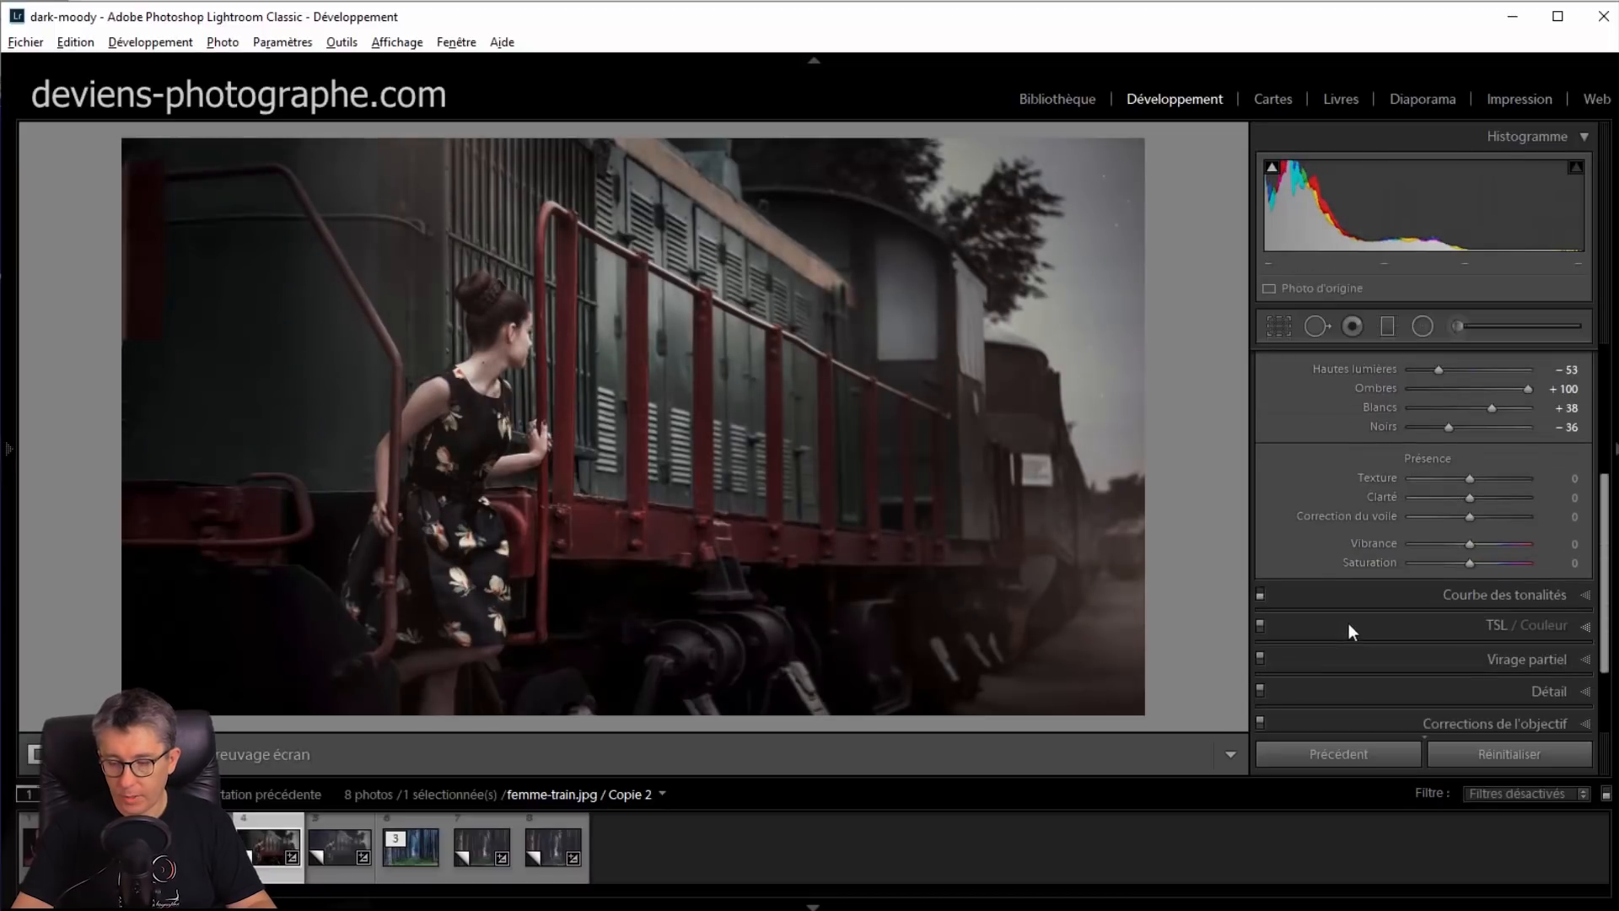
left_click(1397, 596)
scroll(1484, 570, "up", 3)
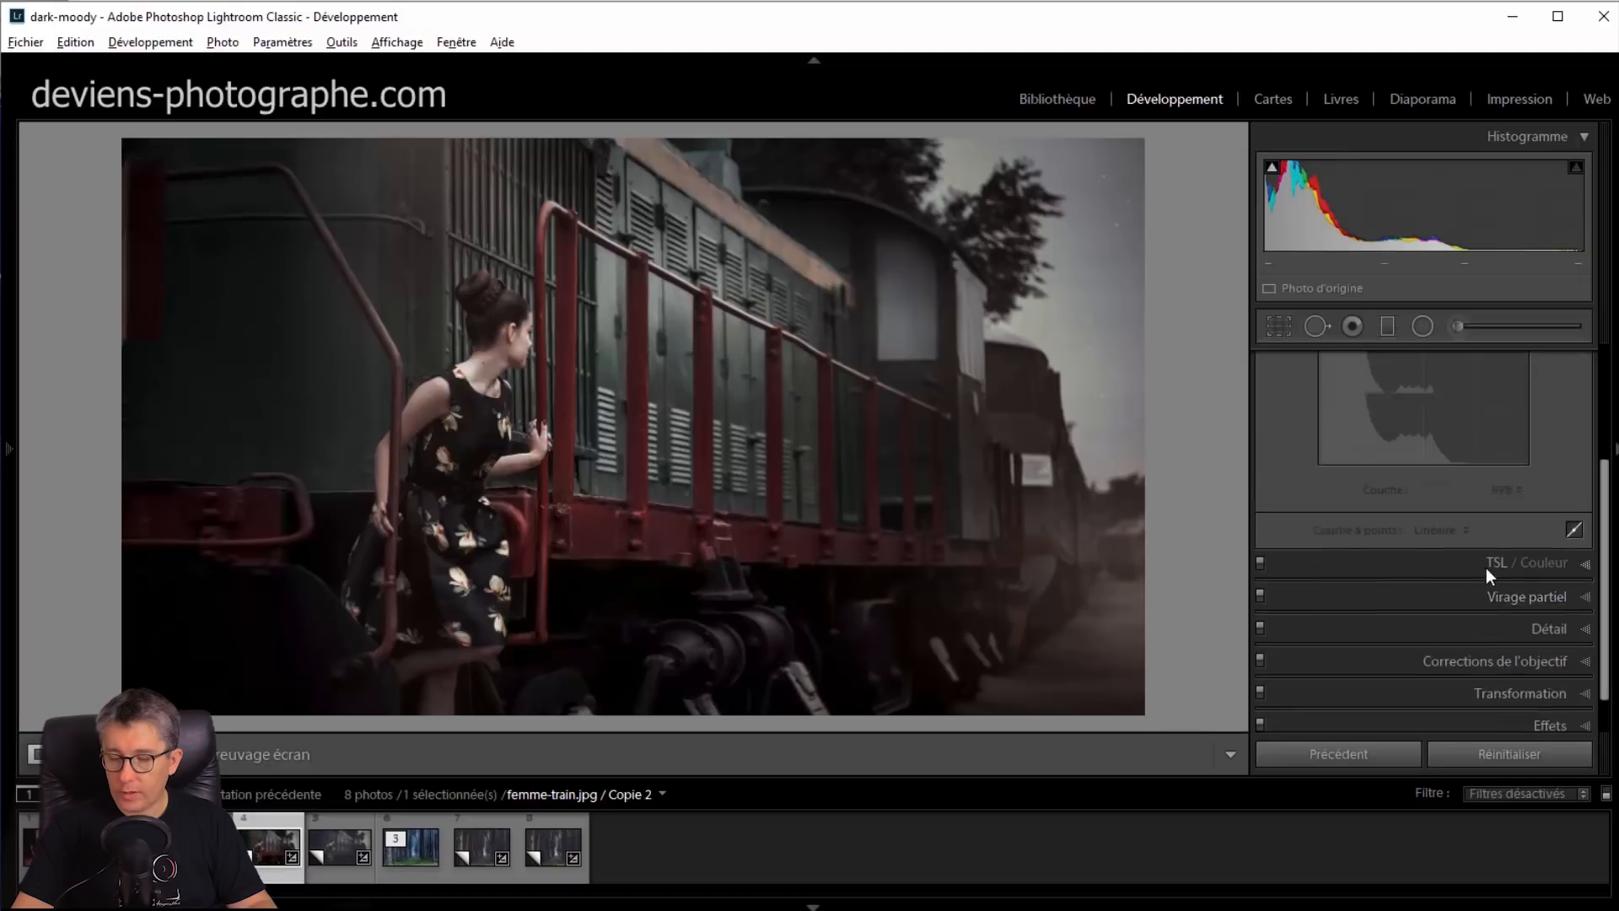
left_click(1574, 715)
left_click(1575, 682)
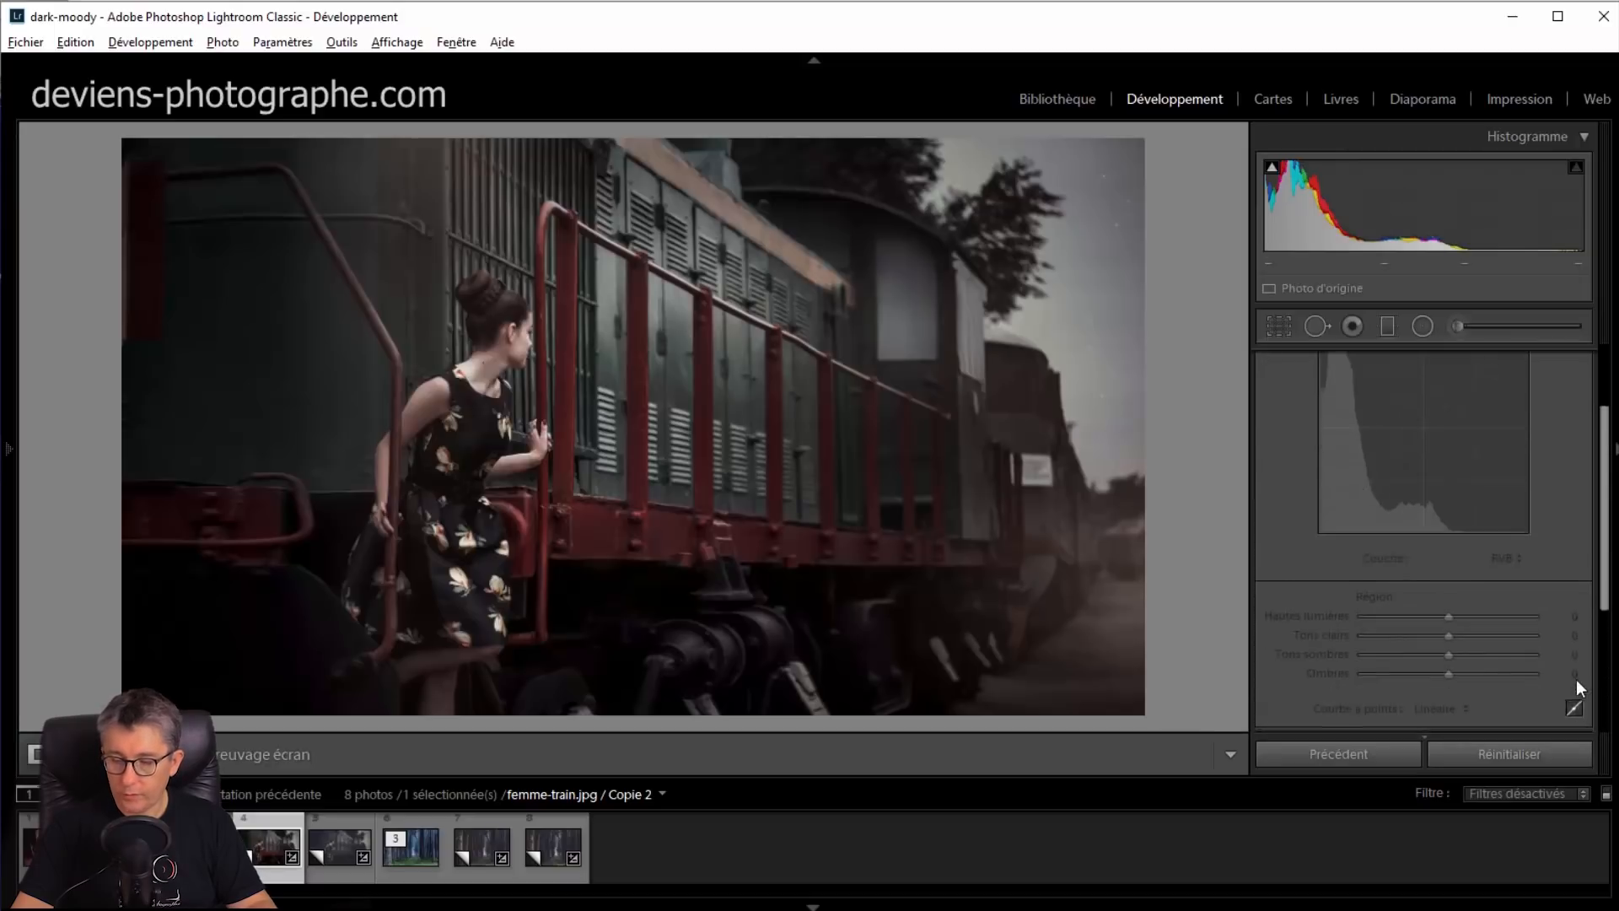
left_click(1475, 491)
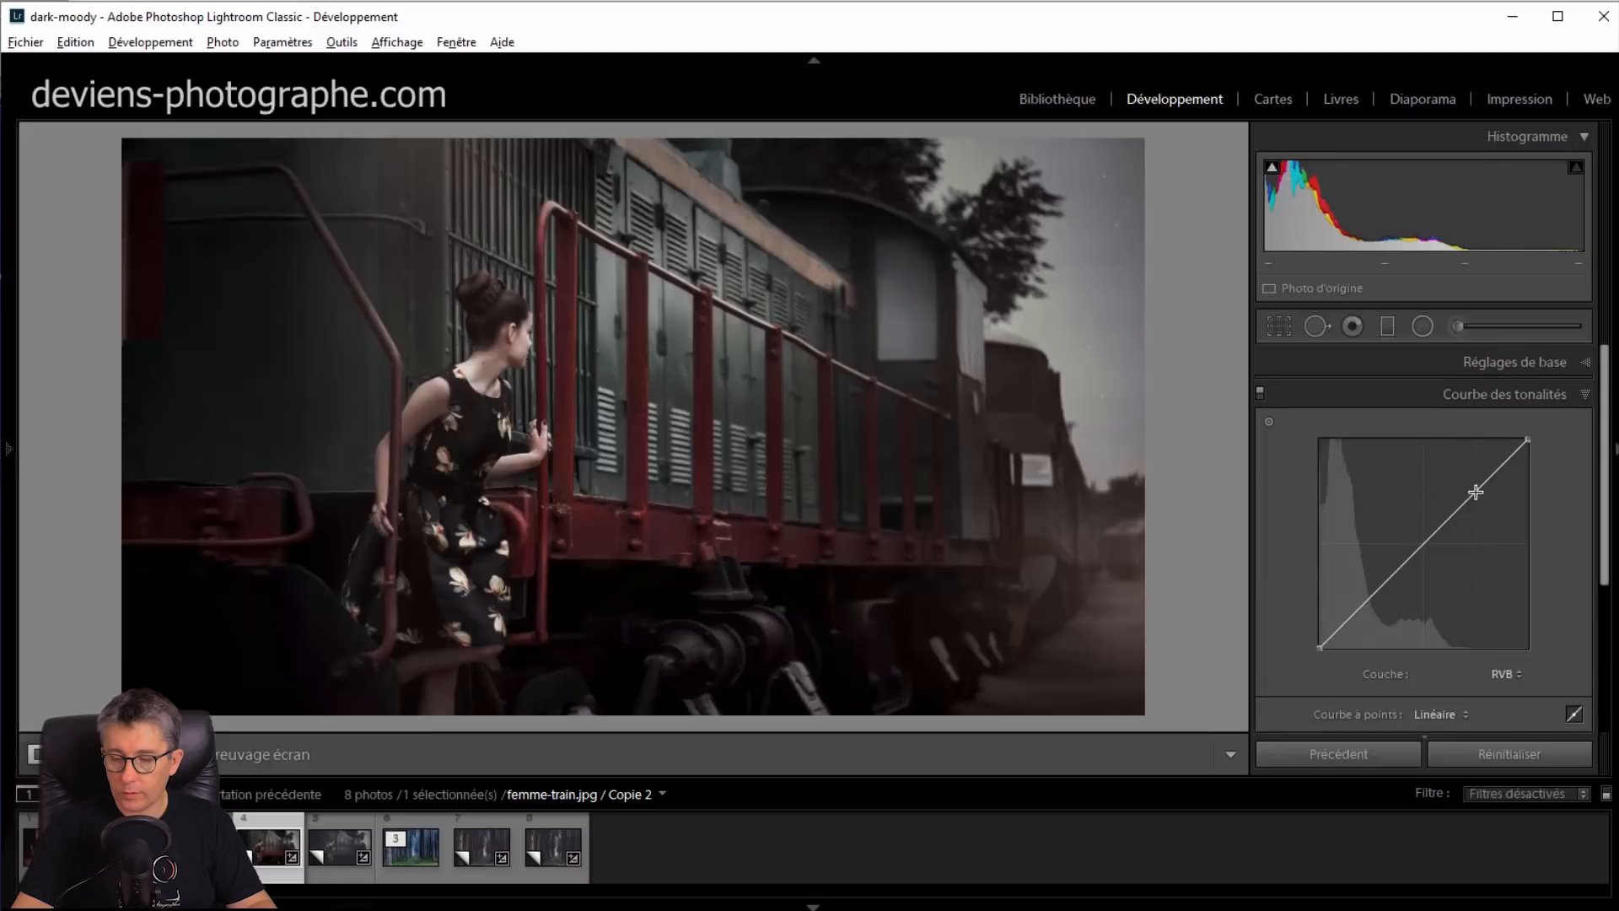
left_click(1425, 544)
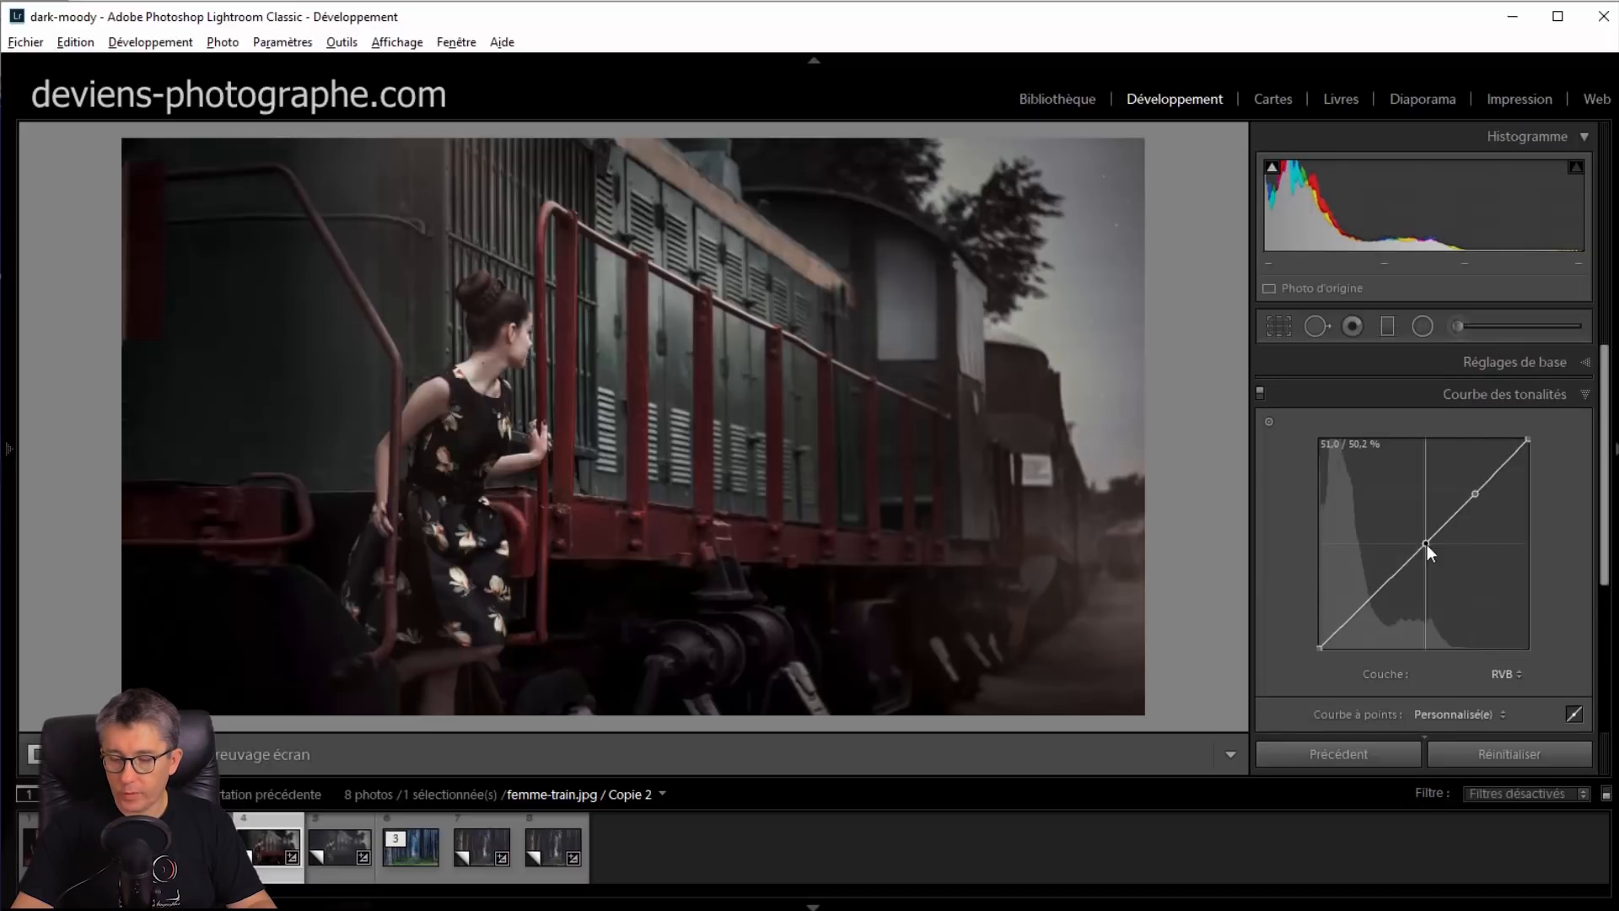
left_click(1374, 598)
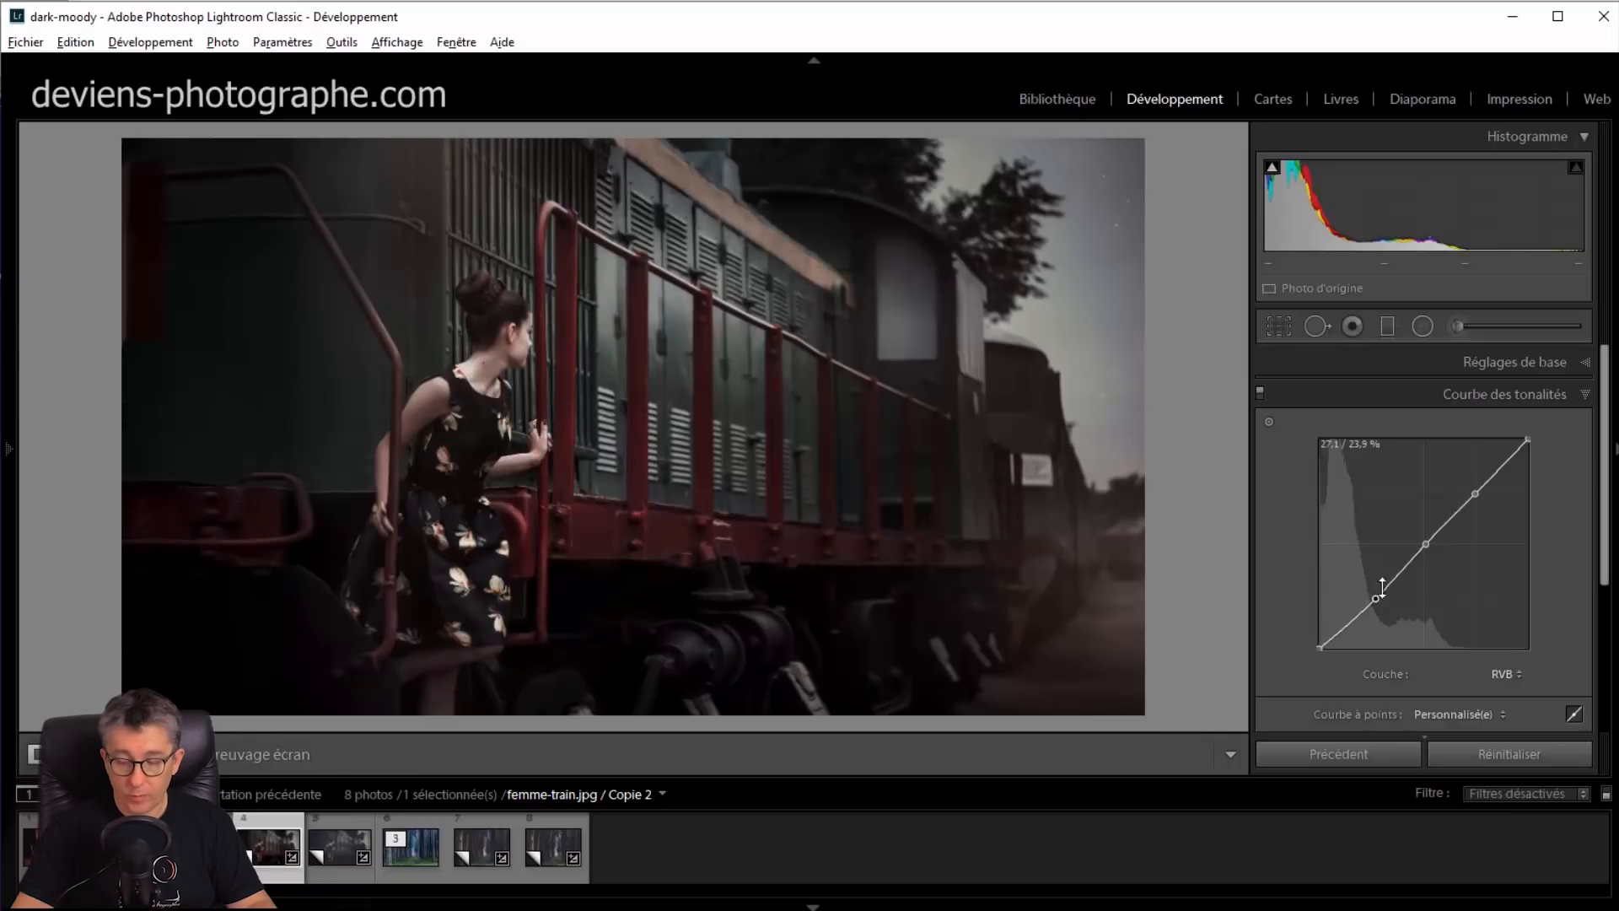
left_click_drag(1318, 646, 1307, 613)
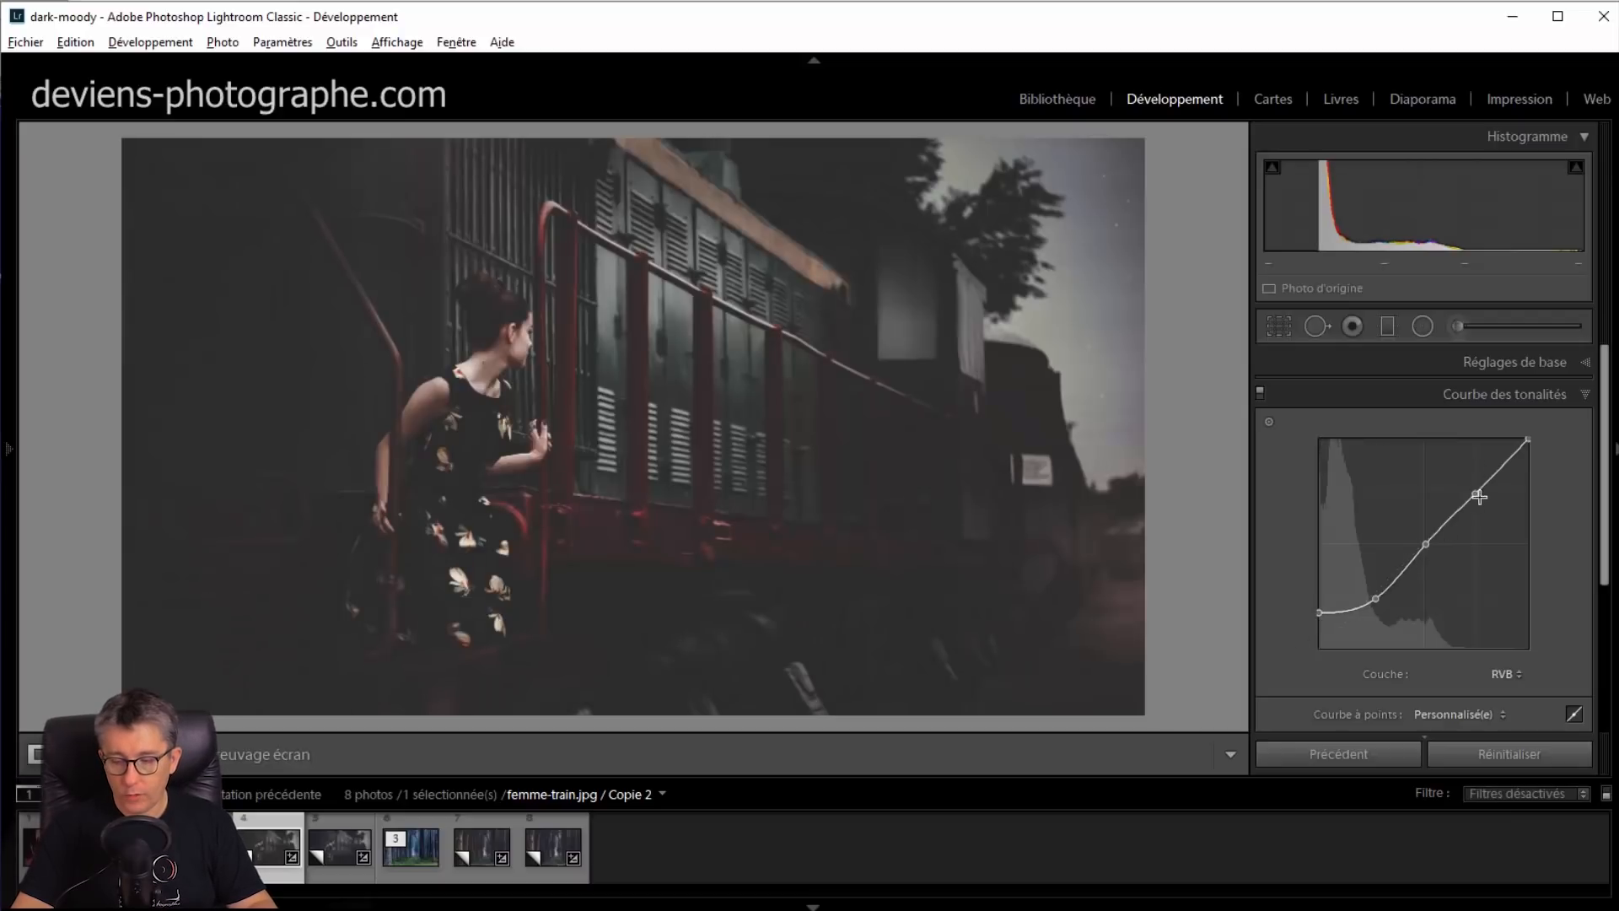
left_click_drag(1475, 494, 1481, 499)
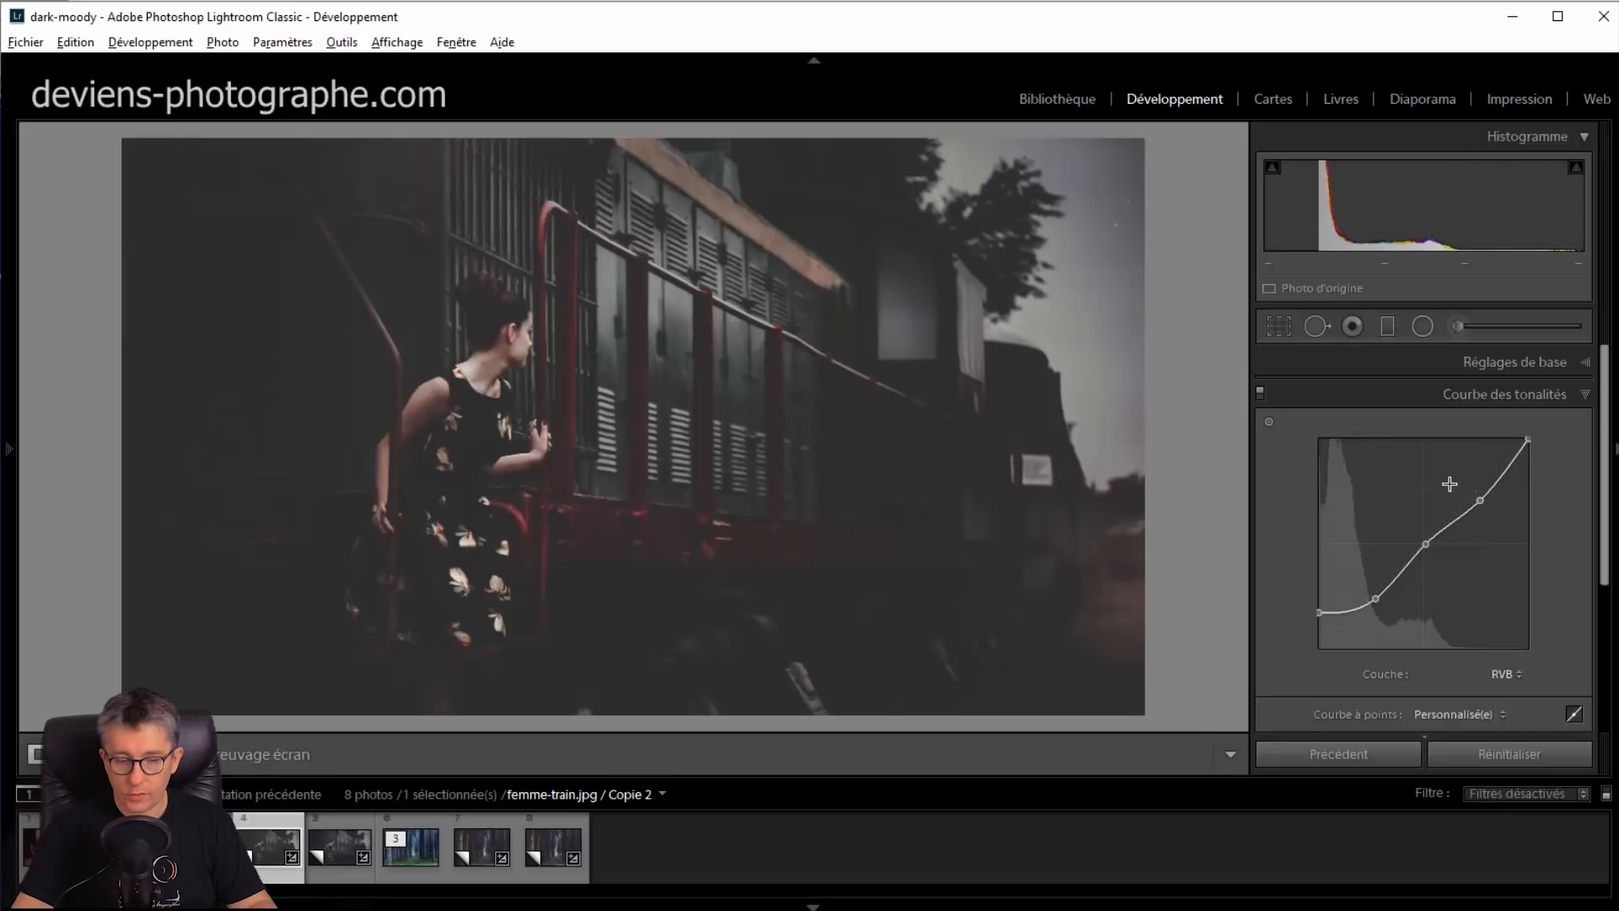
Set the hue of red to +39, orange +44, yellow +39 and green +61, and shift the blue hue toward aqua
left_click(1379, 396)
left_click(1403, 426)
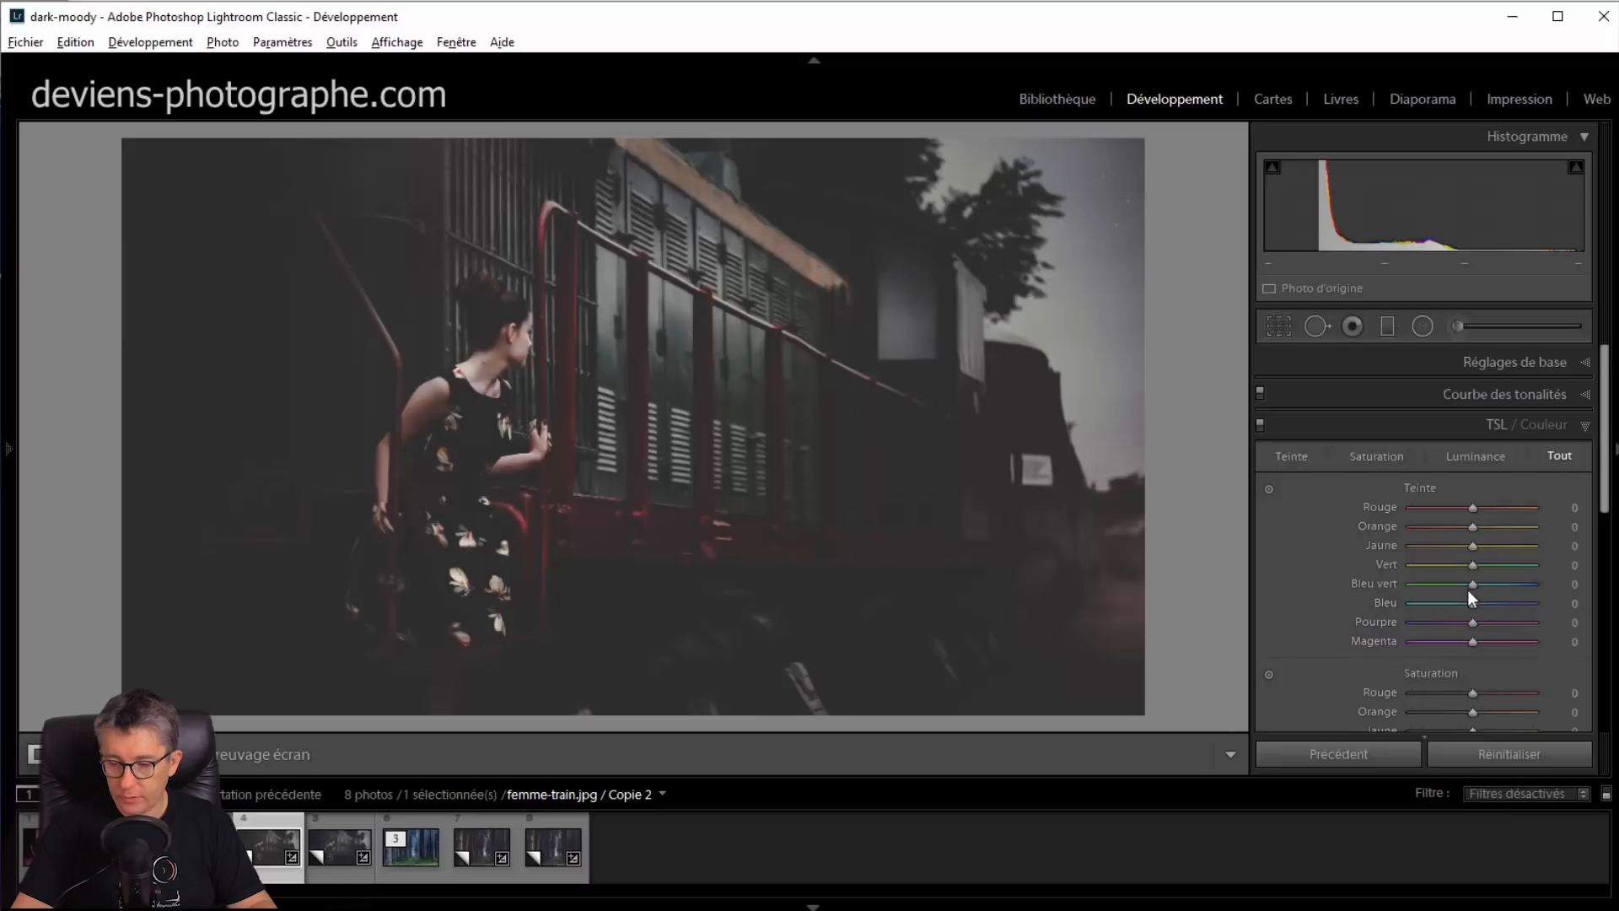
left_click_drag(1474, 569, 1489, 525)
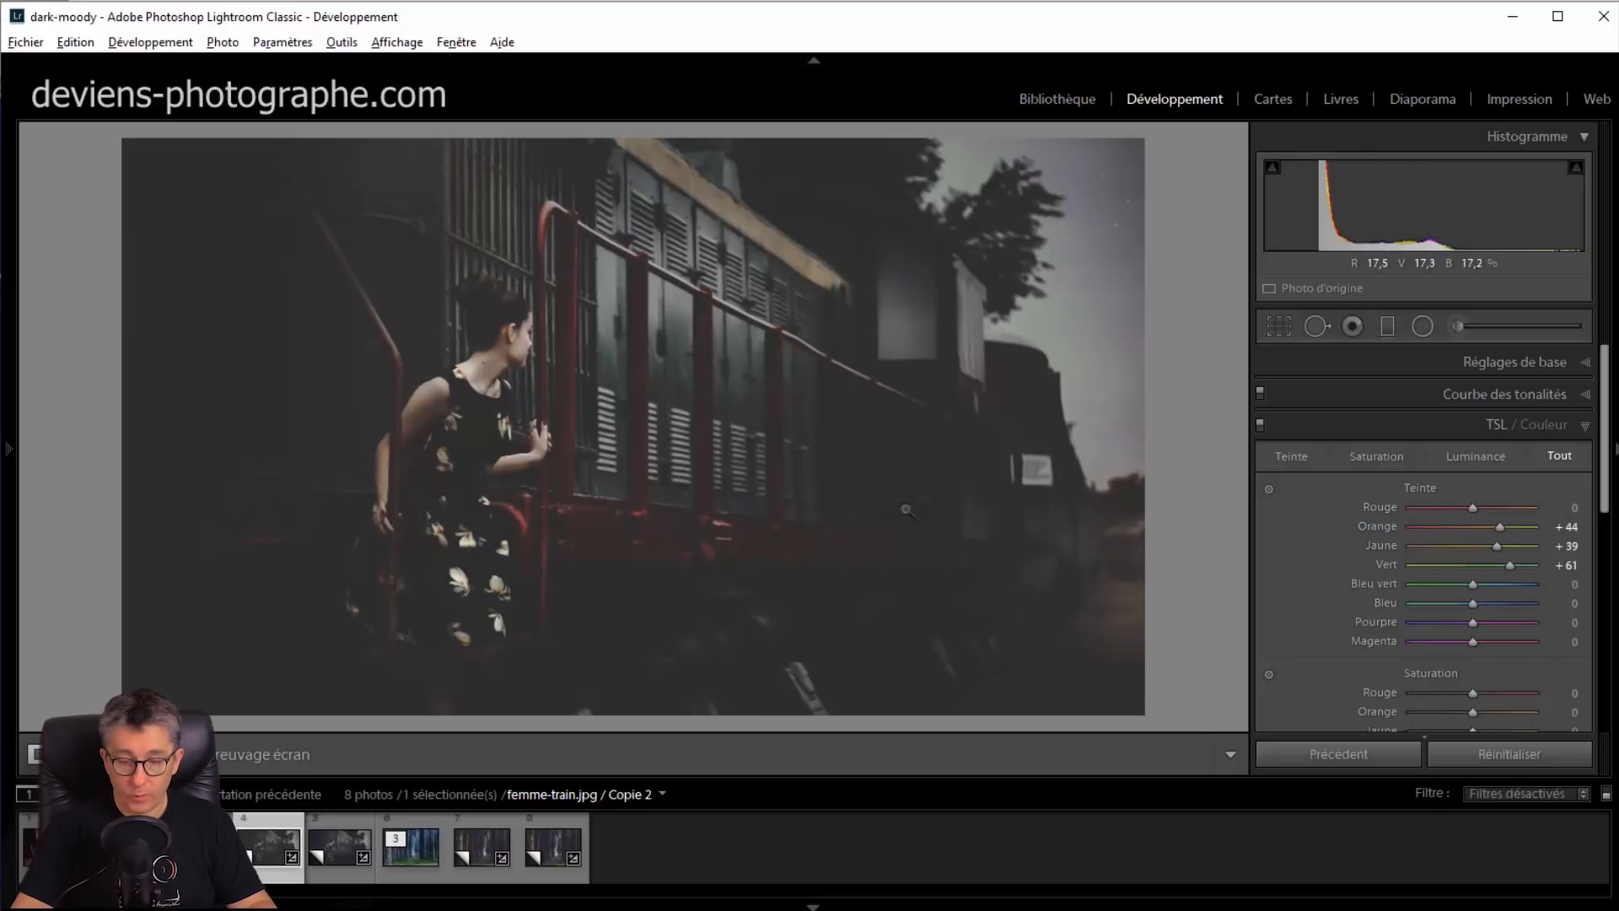
left_click_drag(1472, 509, 1496, 512)
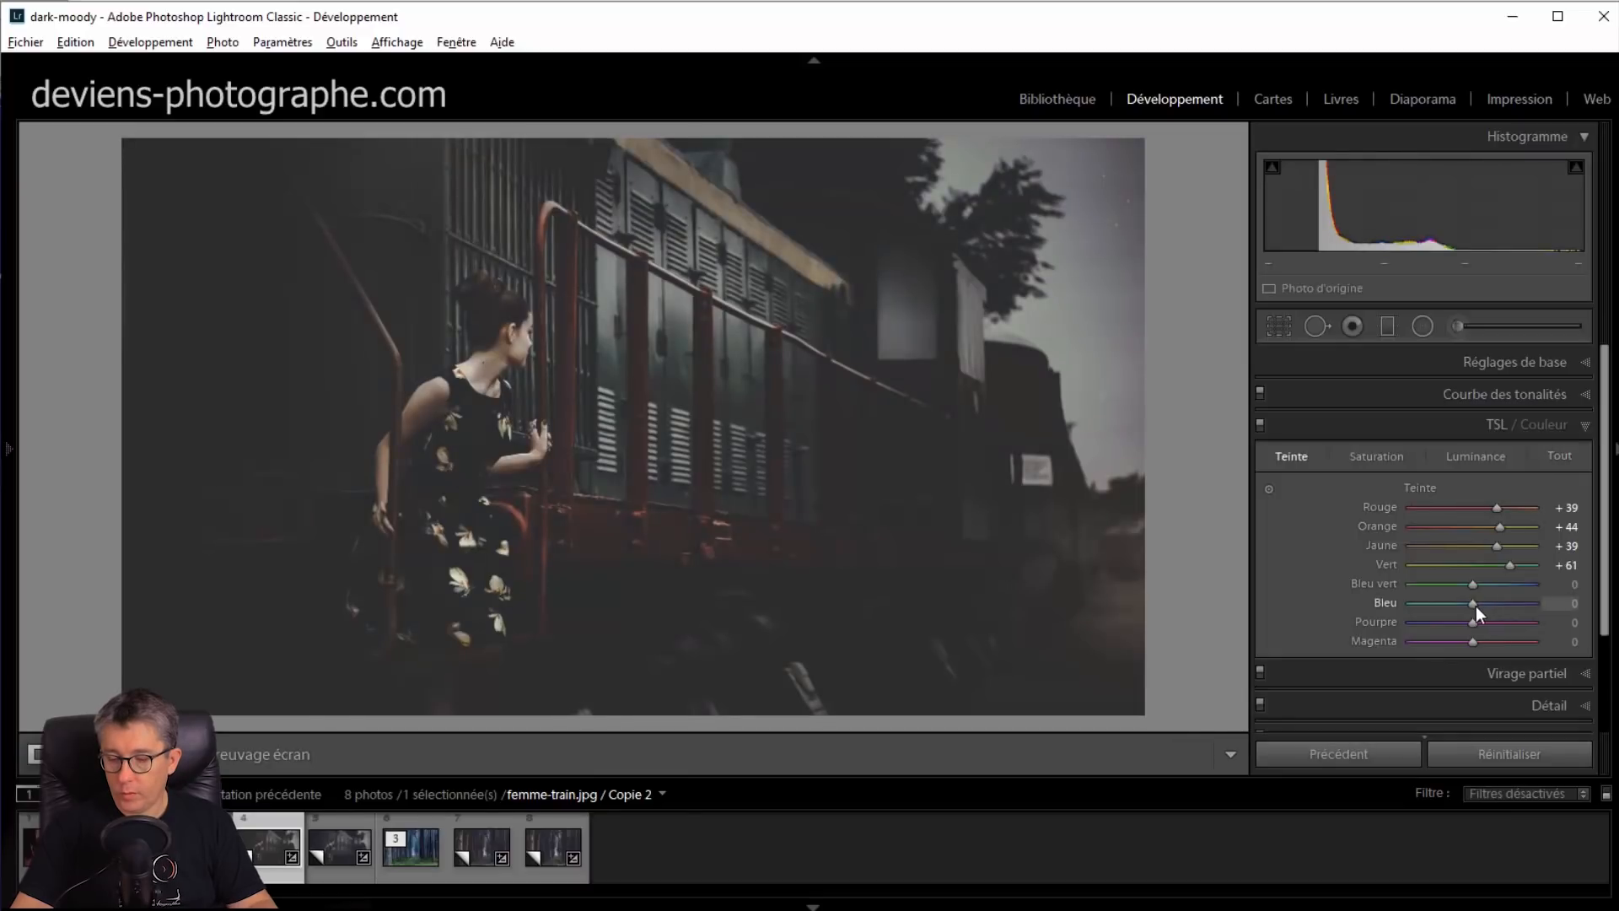
left_click_drag(1473, 604, 1452, 608)
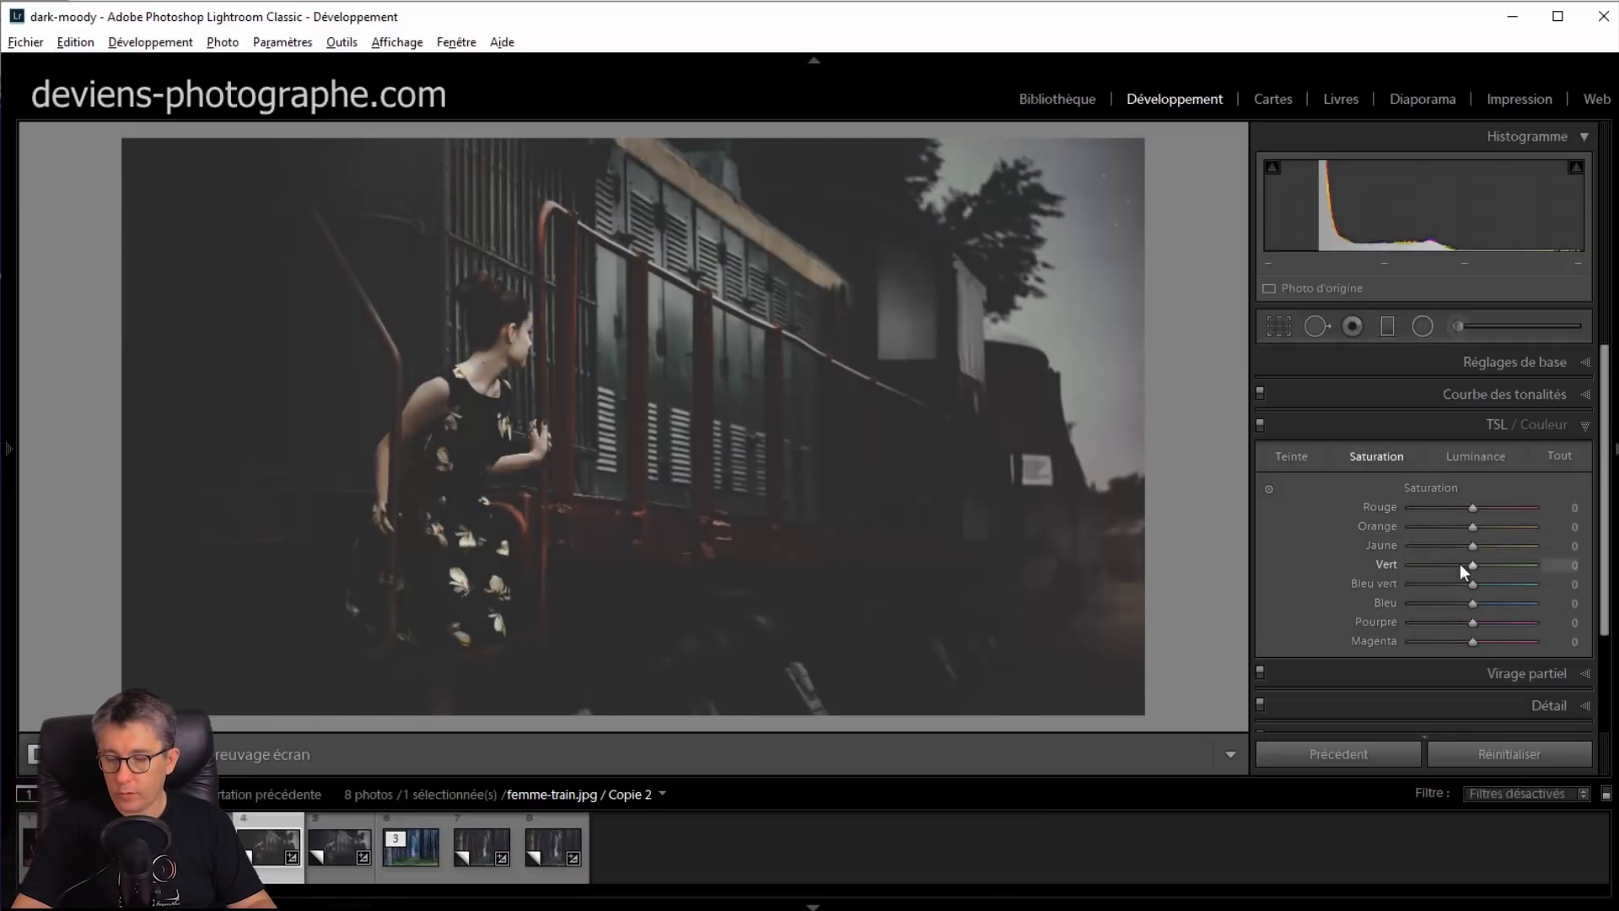
Reduce the colour saturation to −100 for green, −62 for red, −51 for yellow and −54 for blue
left_click_drag(1472, 563, 1362, 553)
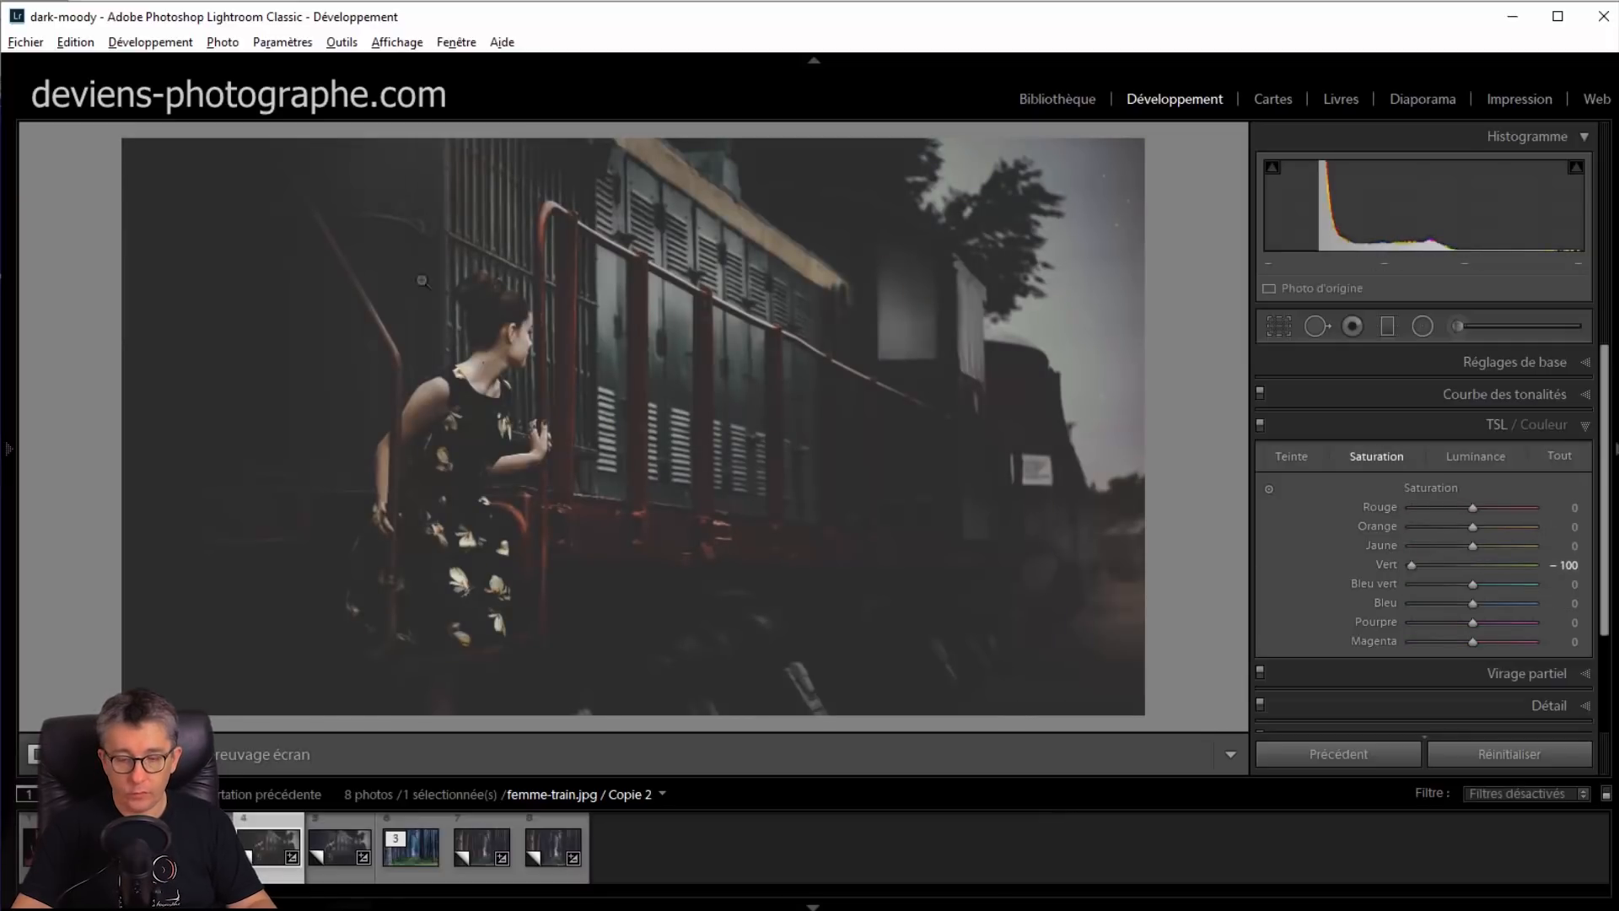
left_click_drag(1472, 509, 1434, 510)
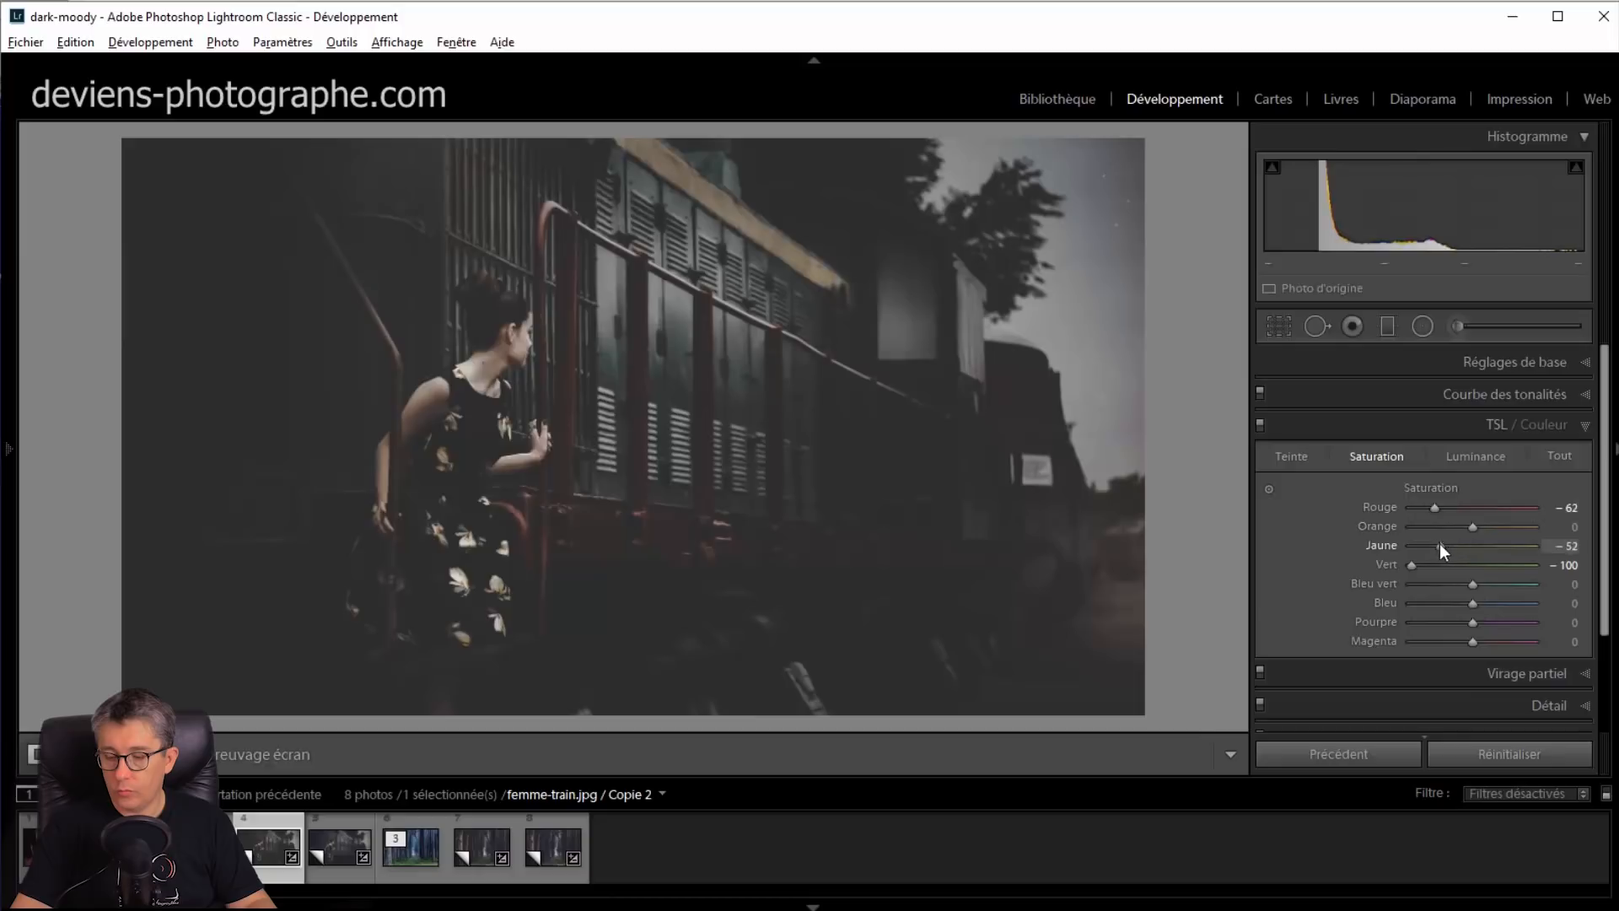
left_click(1440, 544)
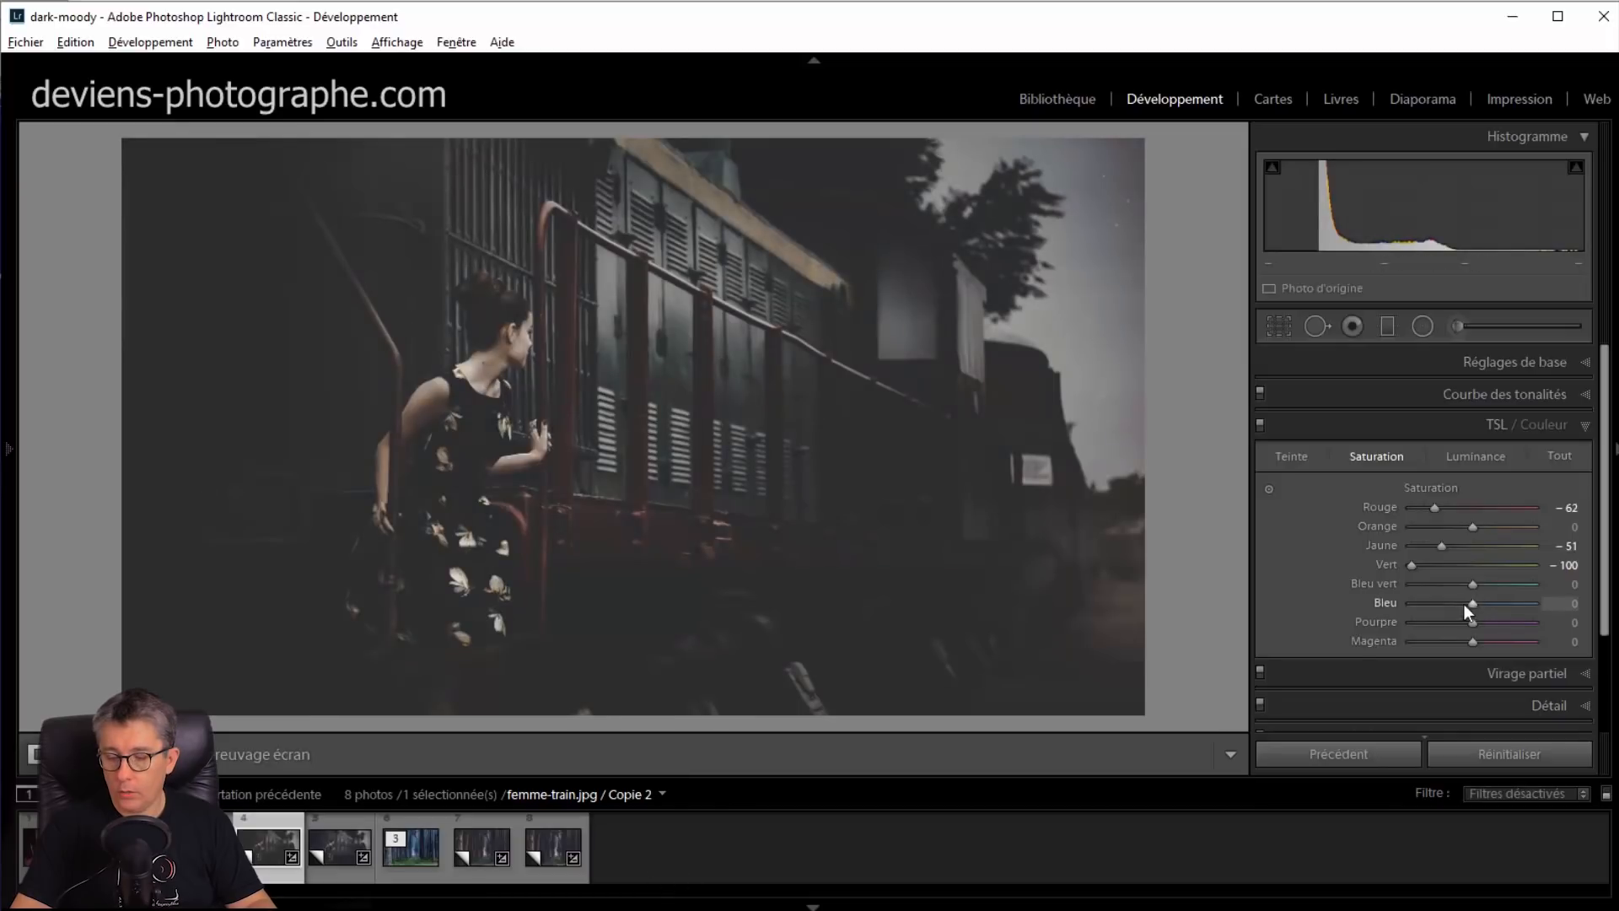
left_click_drag(1467, 601, 1454, 604)
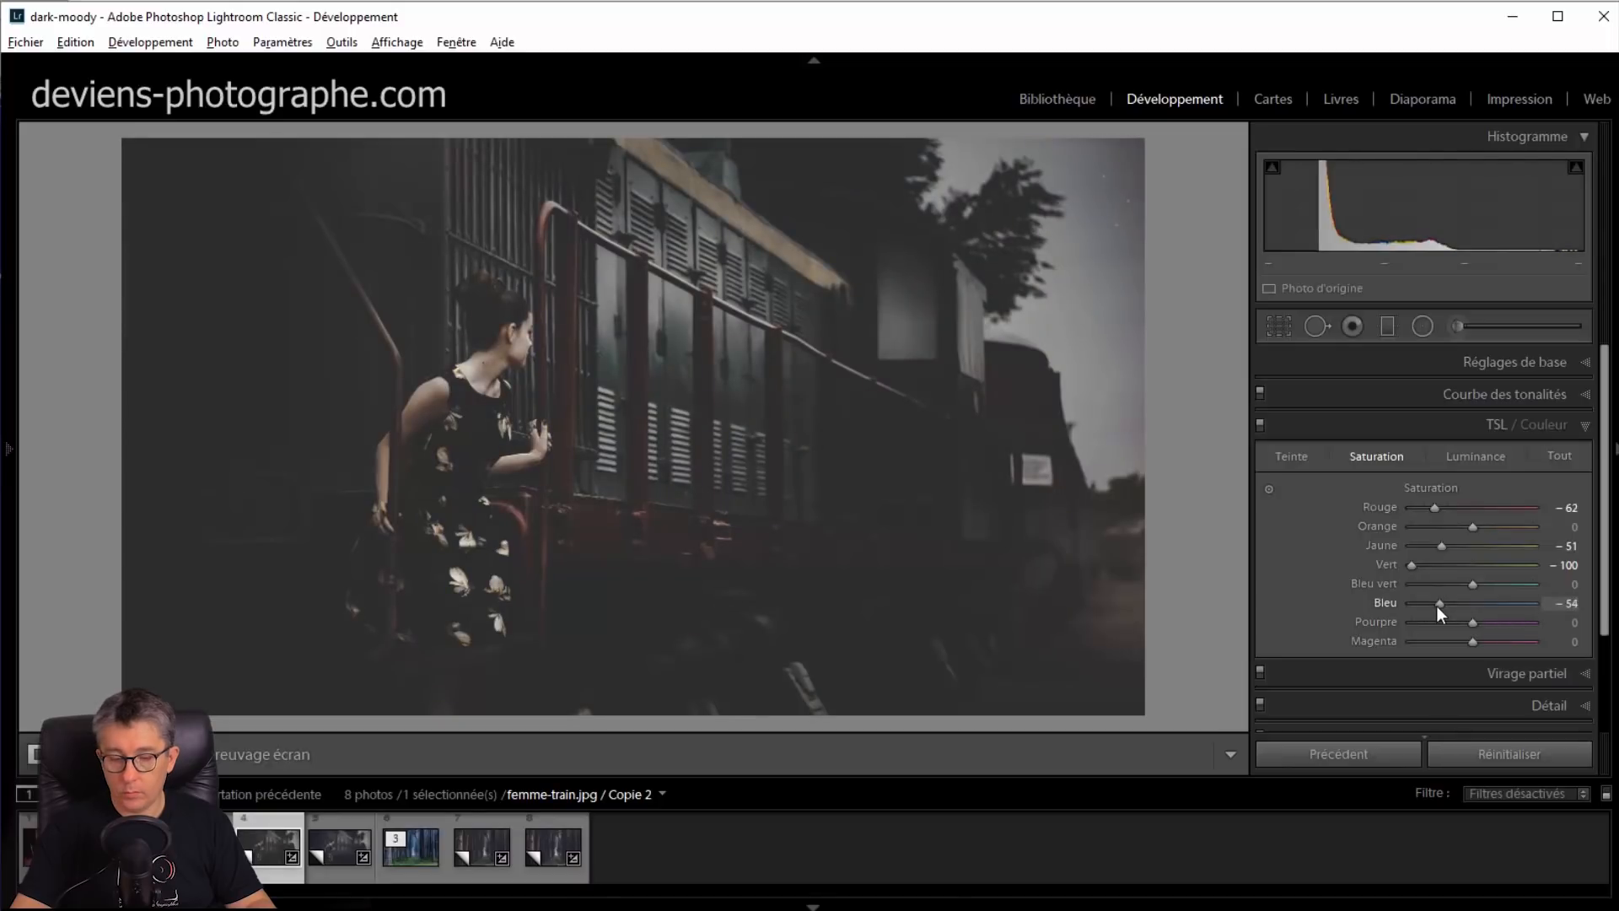
Tint the shadows blue with split toning, using hue 230 and saturation 15
left_click(1375, 424)
left_click(1418, 458)
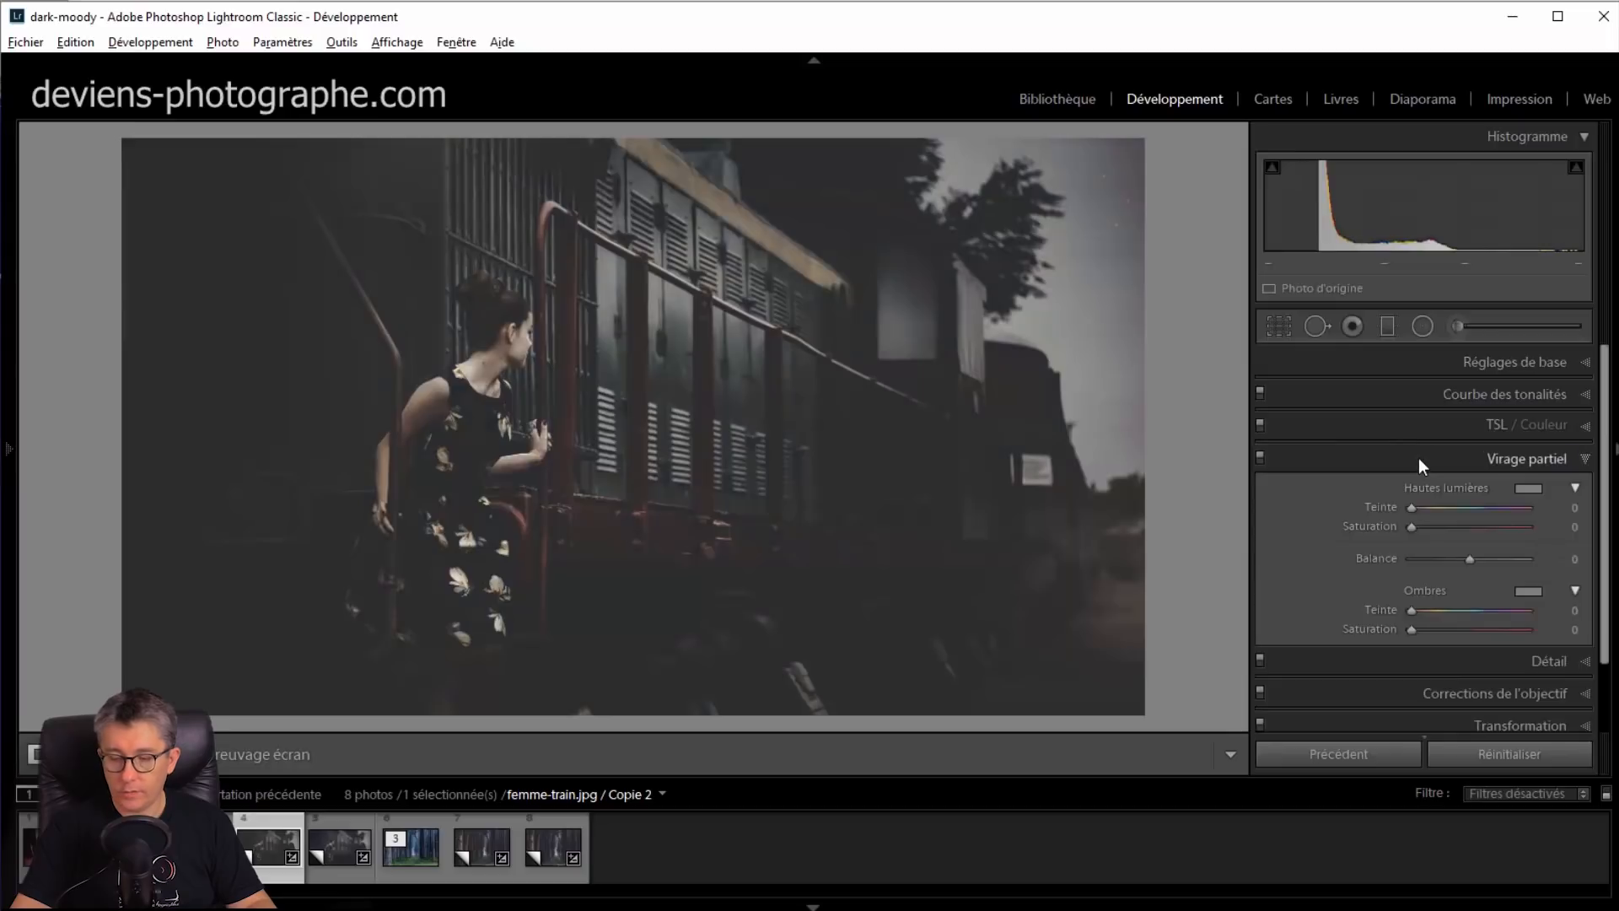
key("alt")
mouse_move(1409, 610)
left_mouse_down()
mouse_move(1489, 615)
mouse_move(1414, 629)
mouse_move(1428, 630)
left_mouse_up()
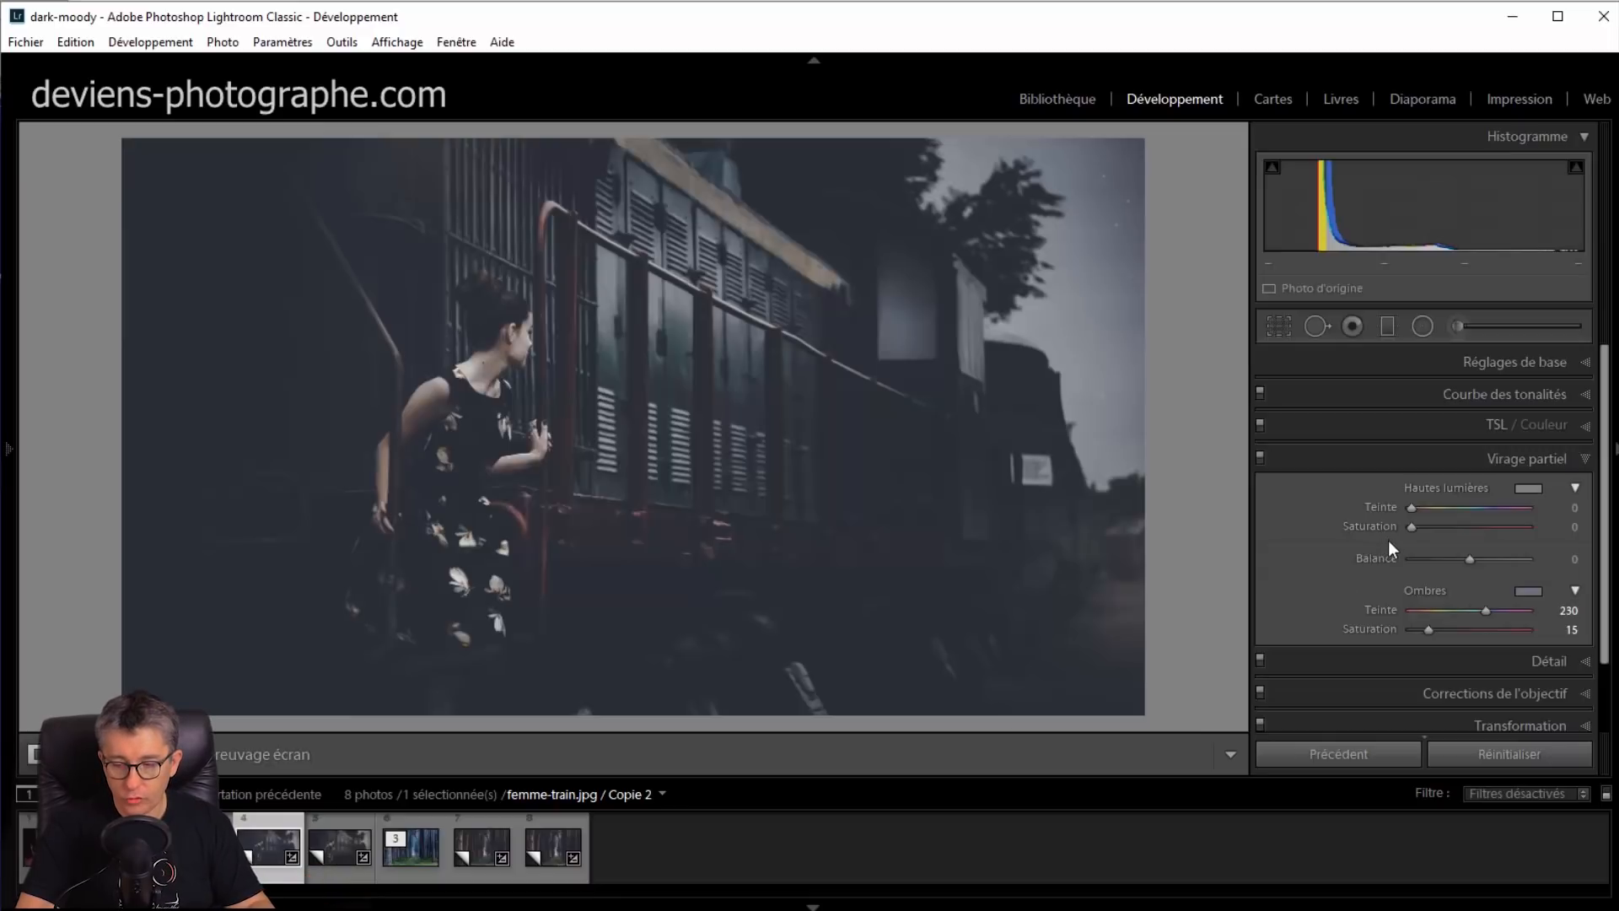
Tint the highlights yellow-green with split toning, using hue 62 and saturation 30
key("alt")
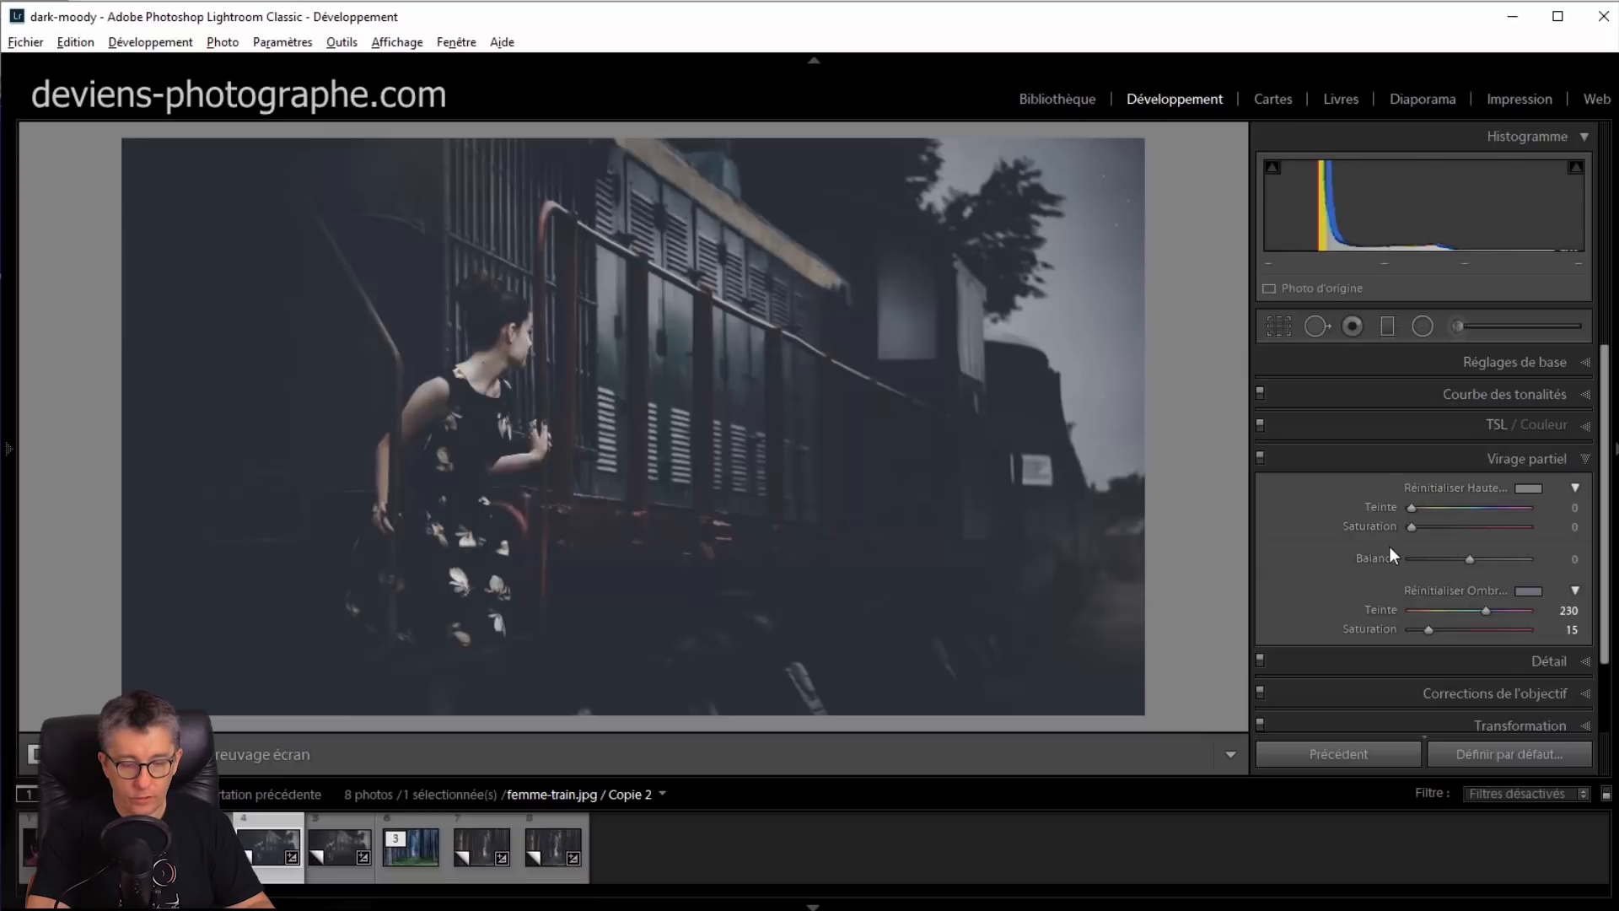
left_click_drag(1412, 507, 1434, 513)
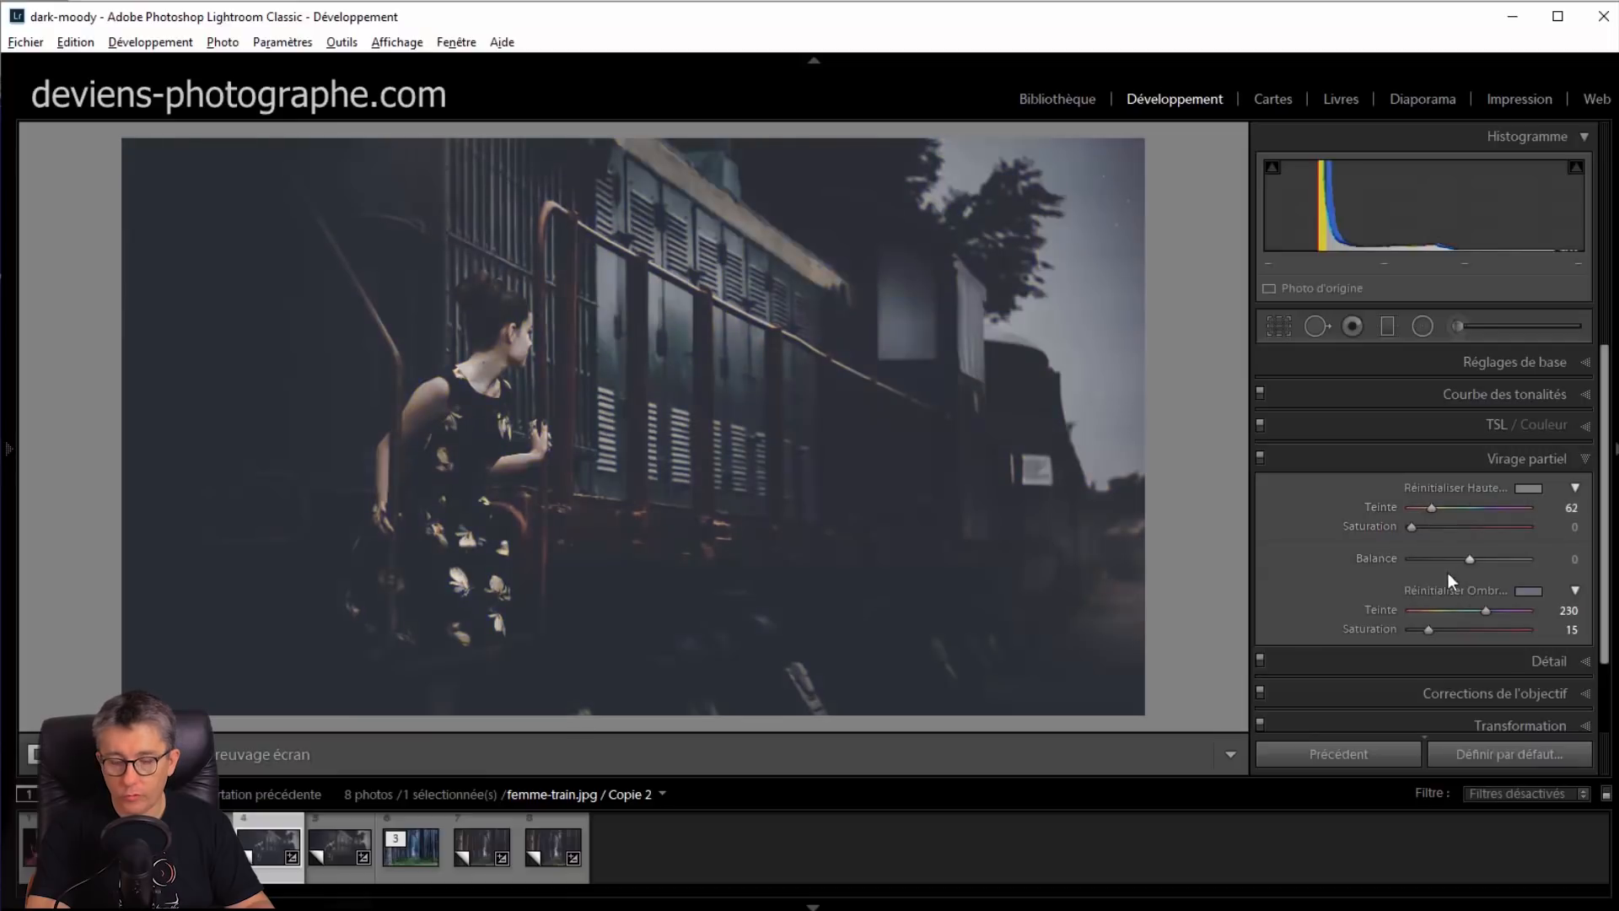
left_click_drag(1417, 531, 1430, 534)
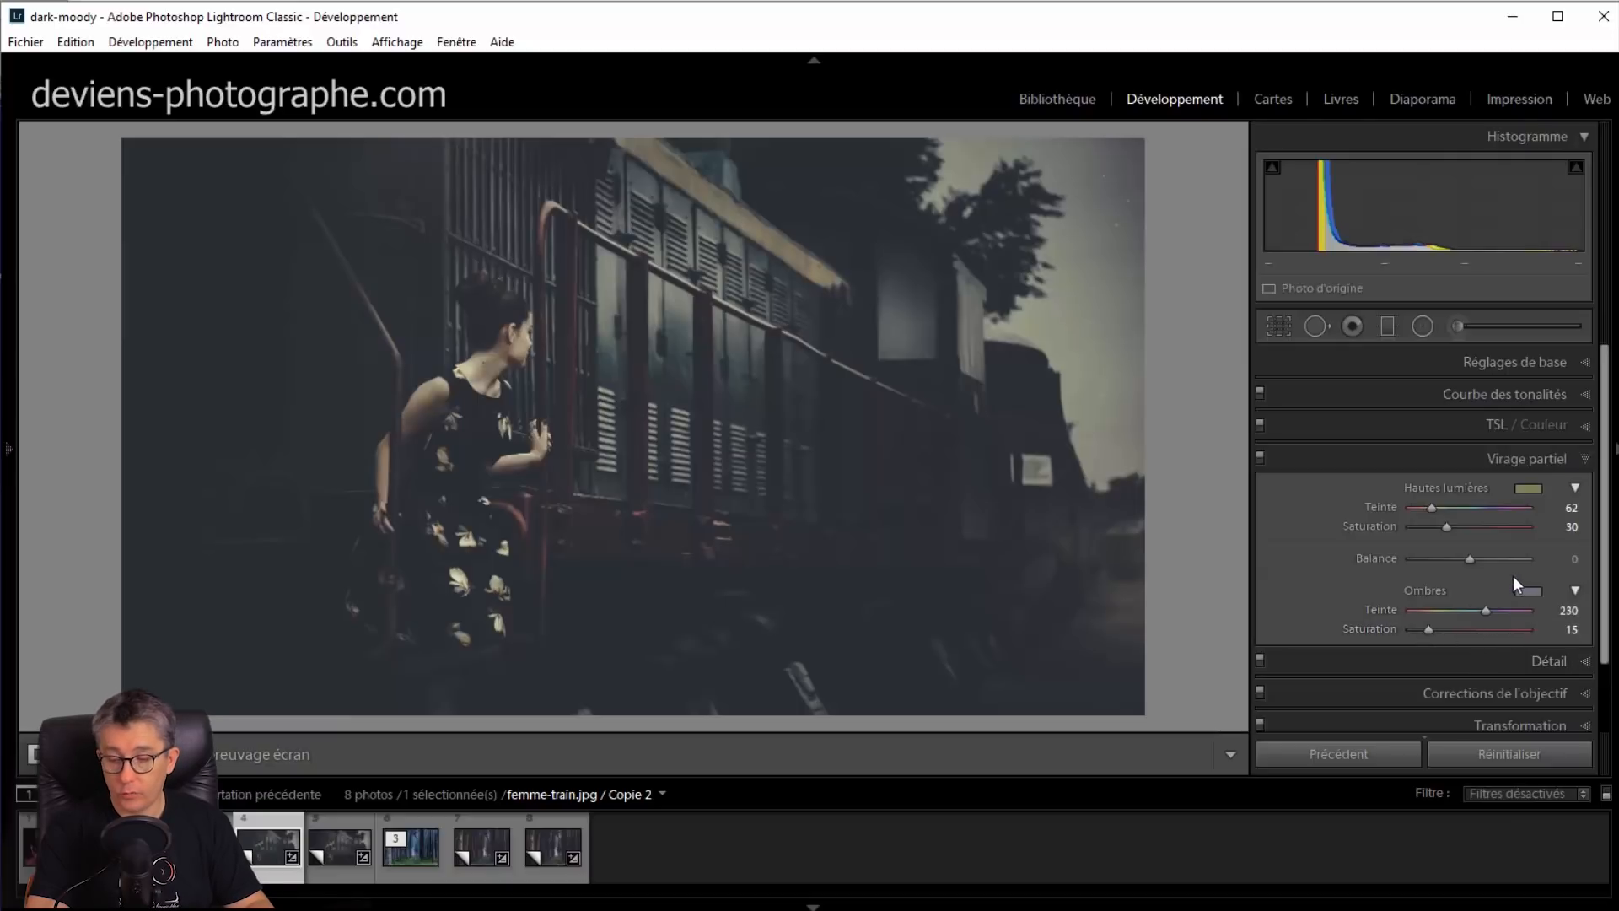
Try the split toning balance at −100 and +100, and reset it to its default
left_click_drag(1486, 558, 1379, 548)
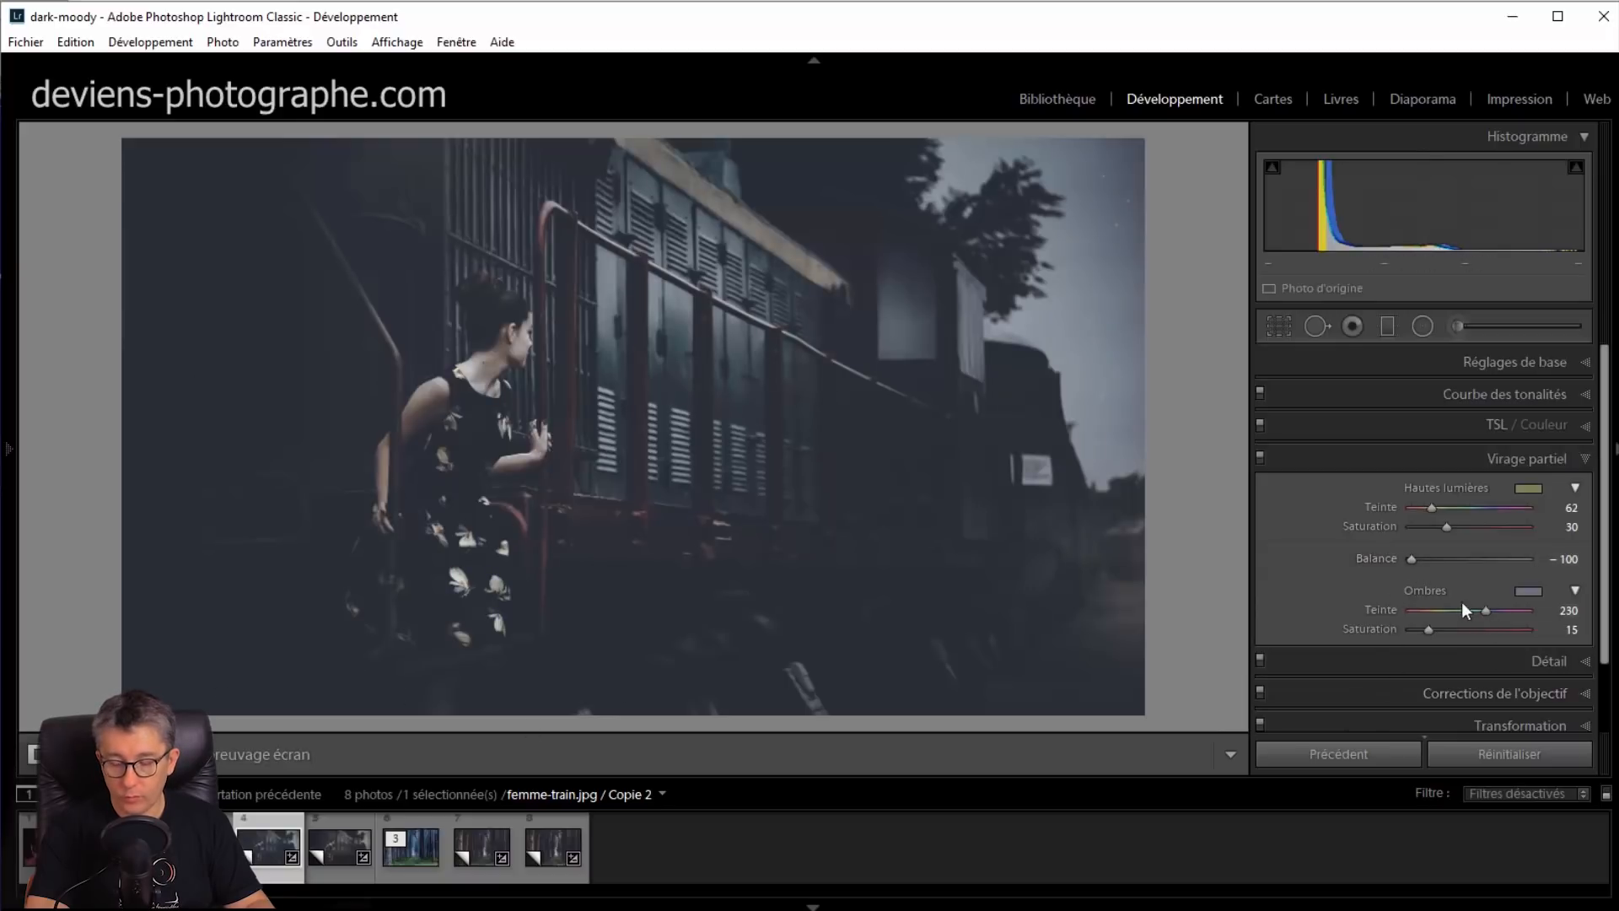
left_click_drag(1413, 560, 1602, 561)
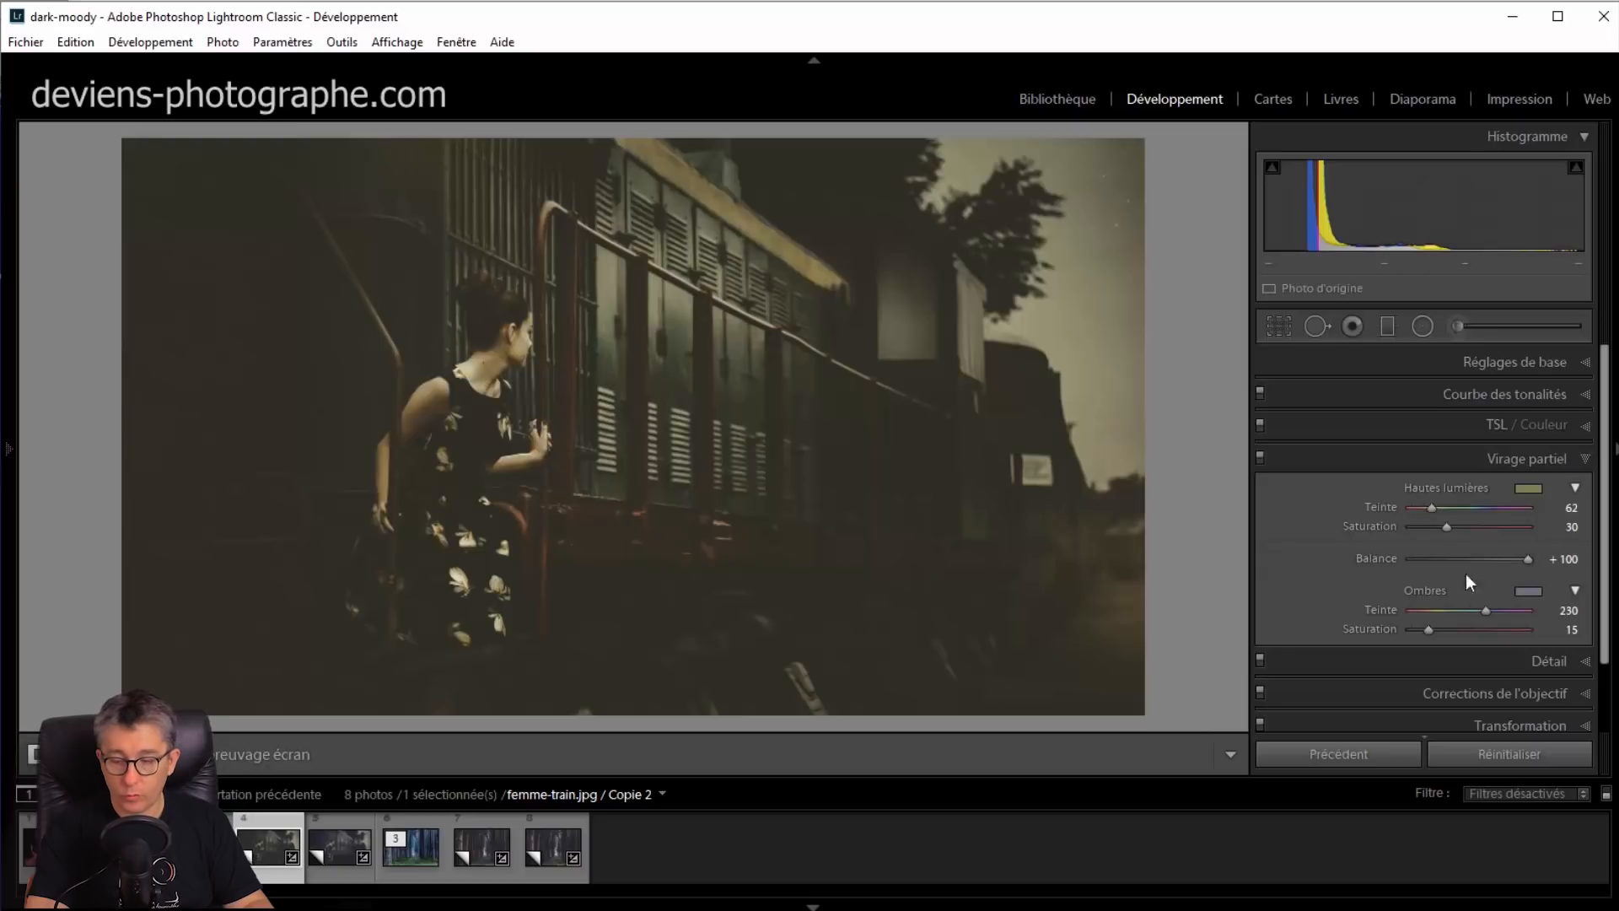
double_click(1524, 558)
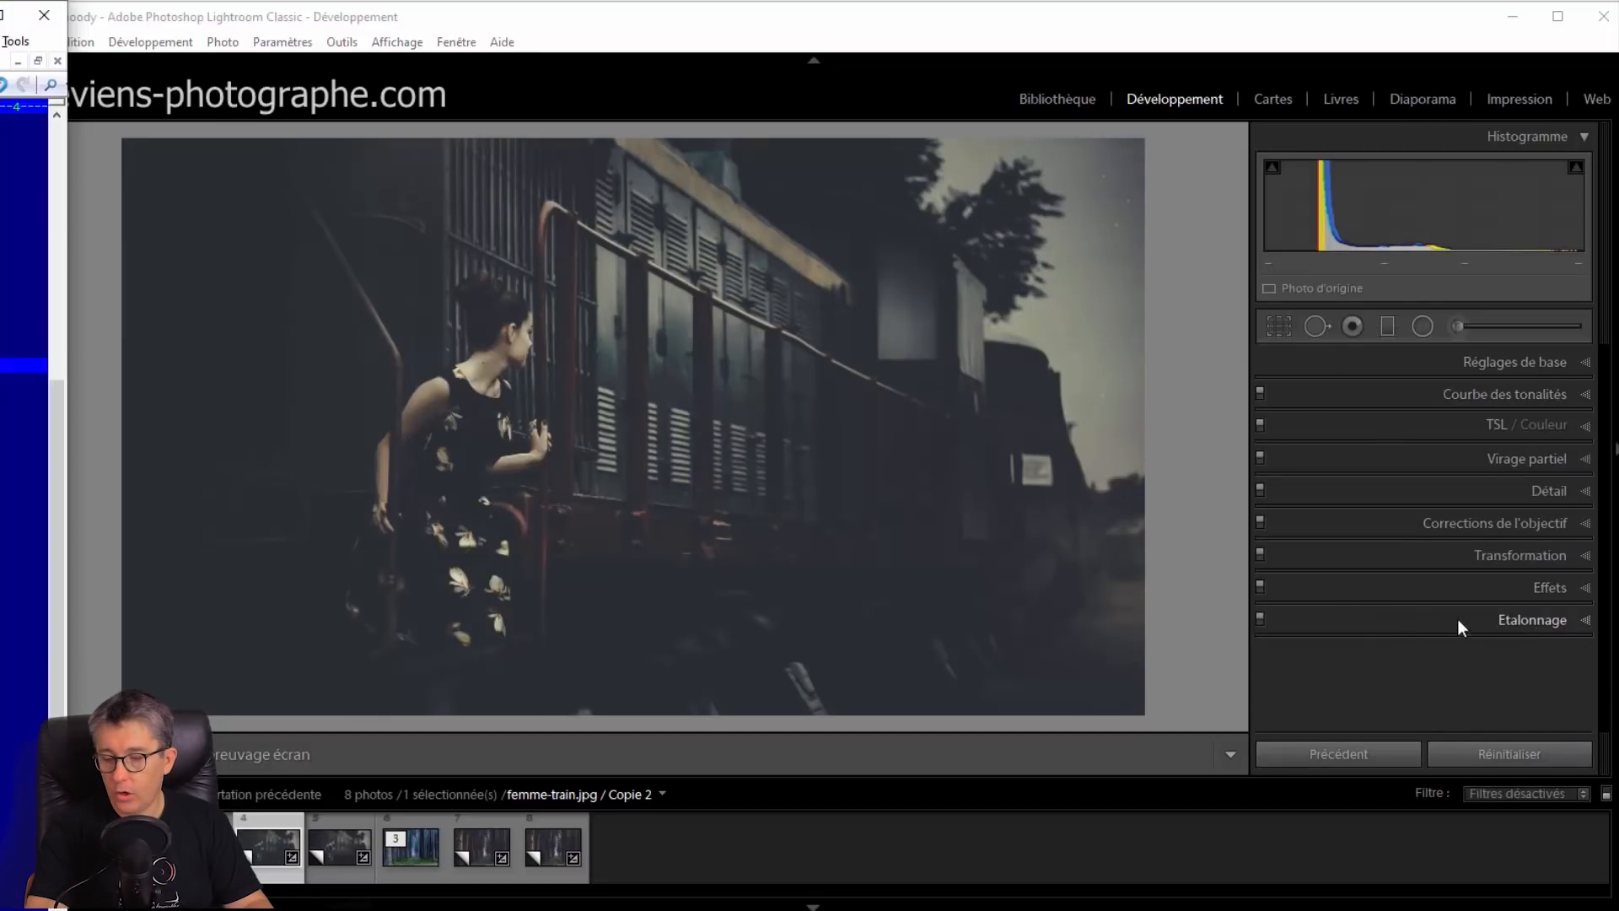
Sharpen the photo with an amount of 49 and limit it to the edges with a masking of 46, checked on the mask preview
left_click(1483, 495)
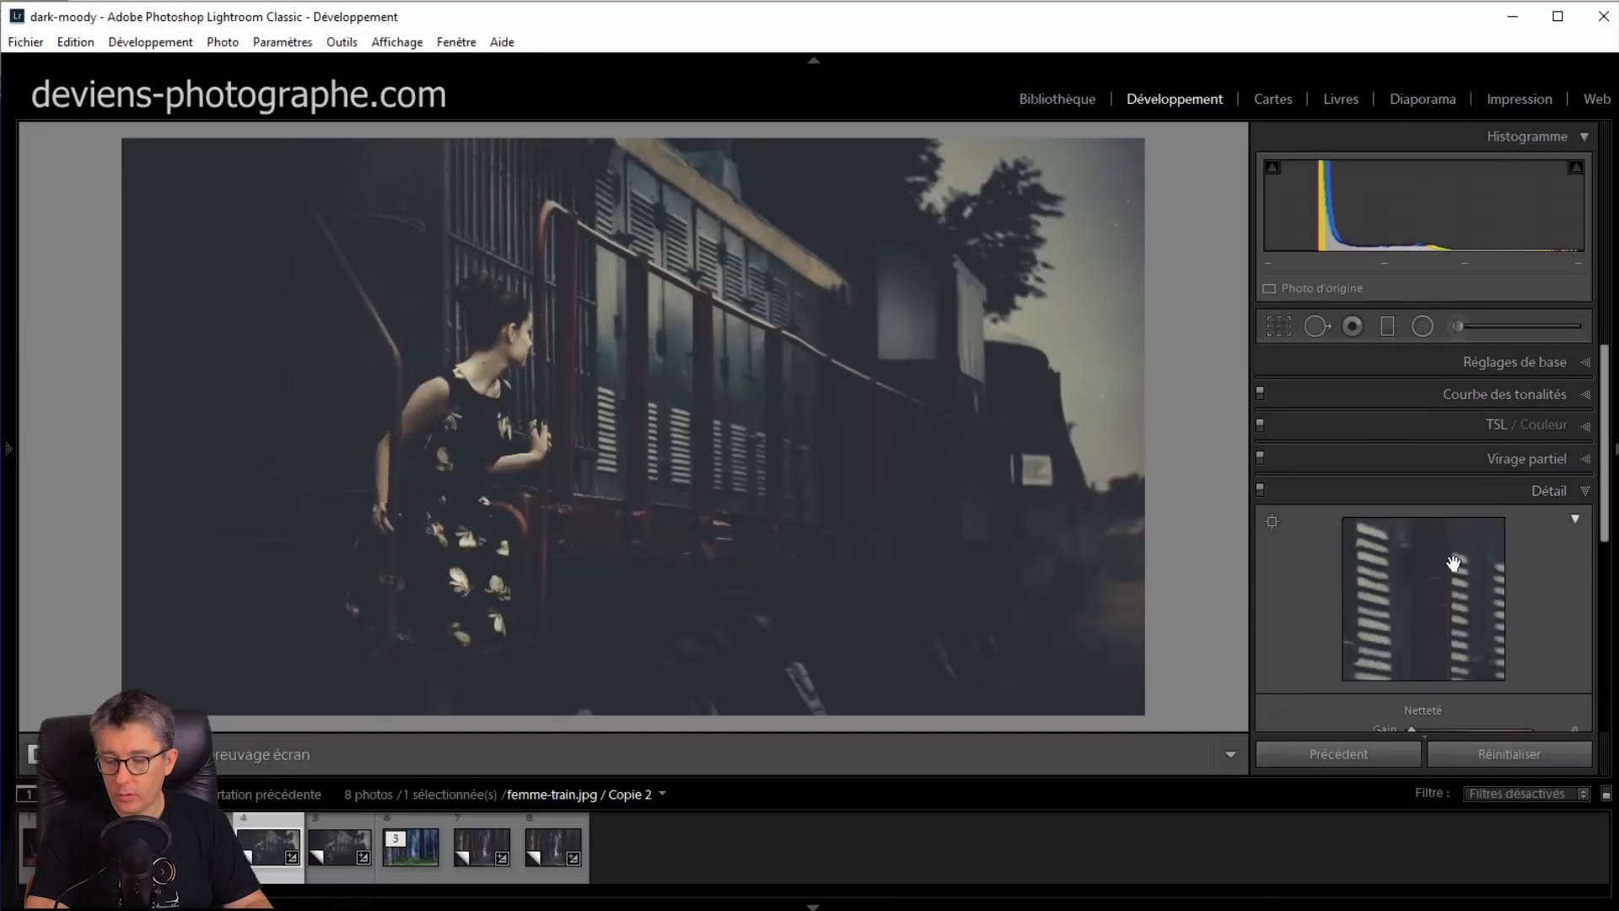
scroll(1468, 561, "down", 3)
left_click_drag(1406, 481, 1454, 478)
key("alt")
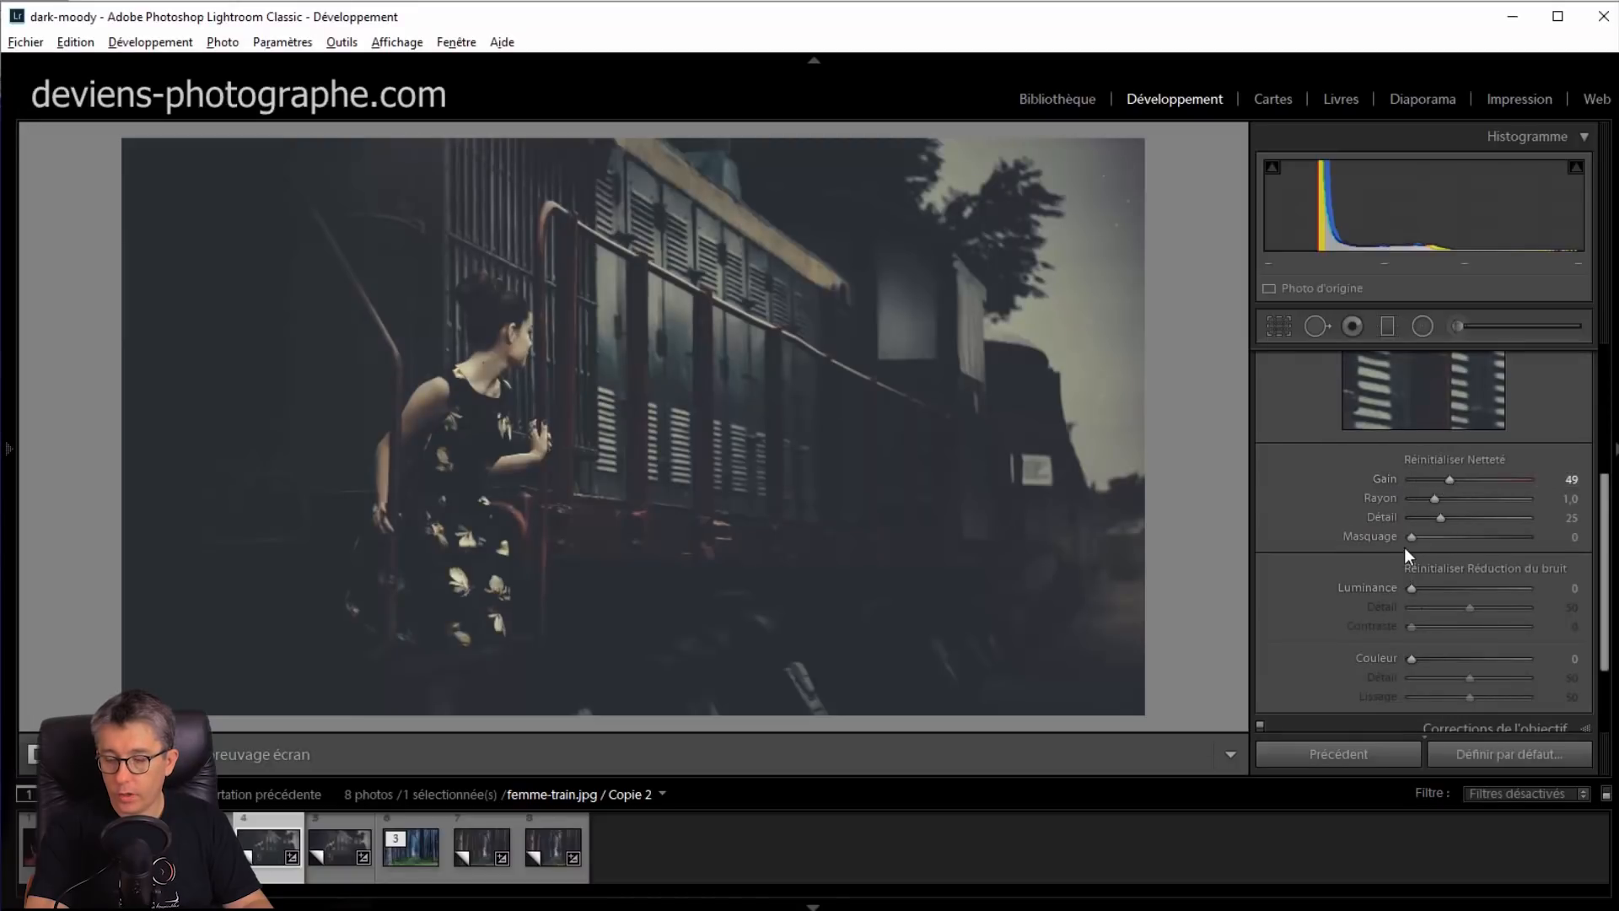
left_click_drag(1409, 541, 1466, 544)
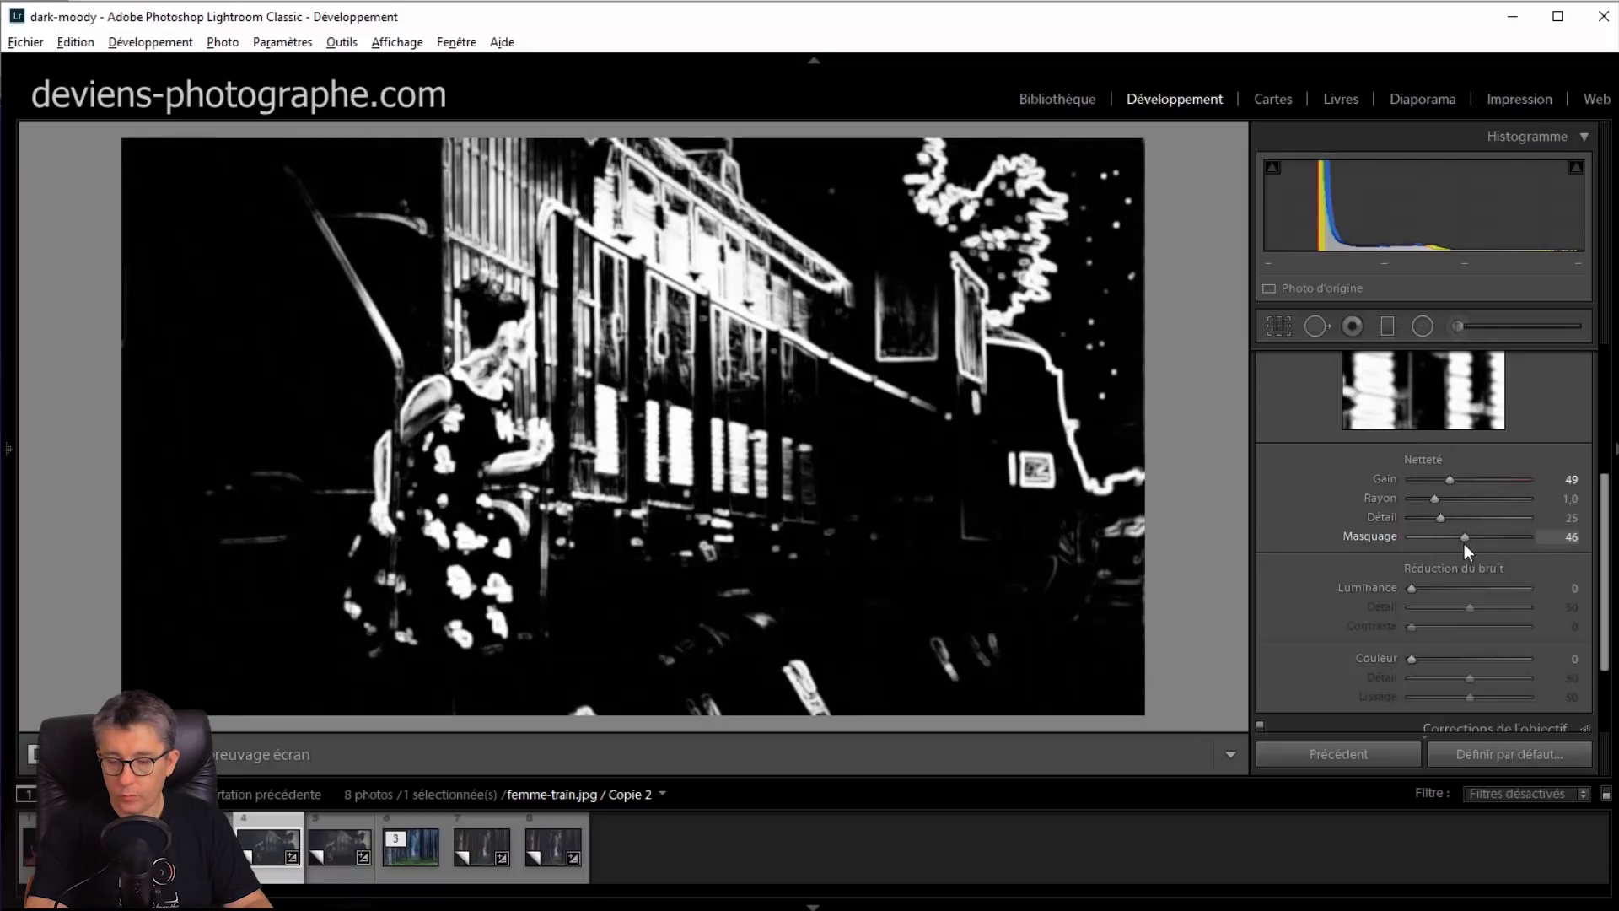
left_click_drag(1467, 551, 1468, 553)
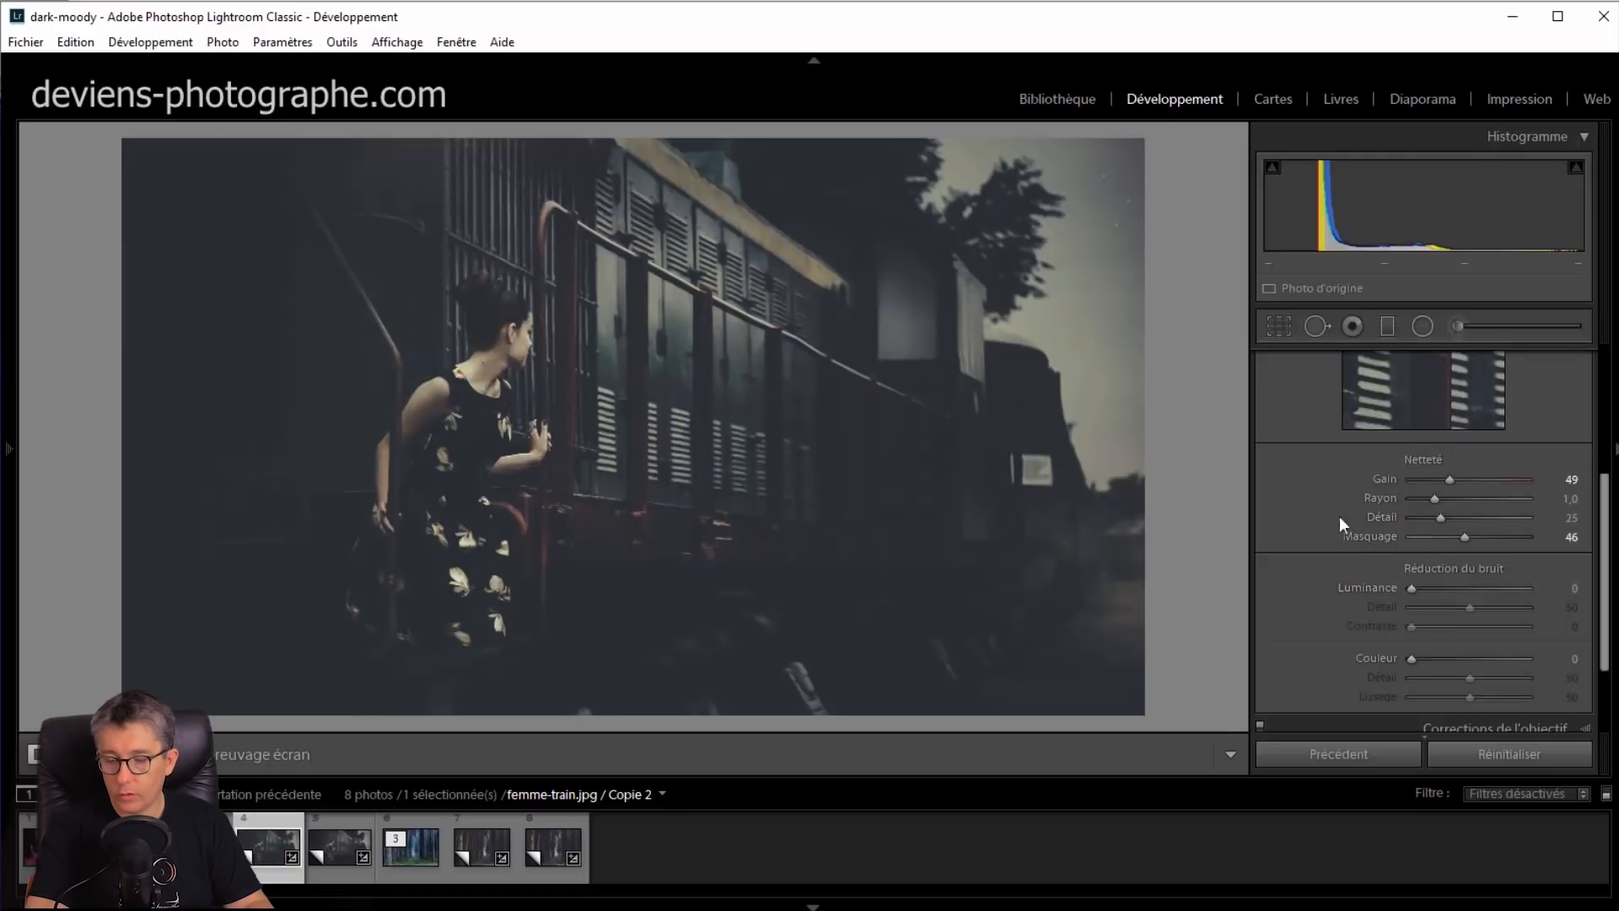
Add a slight dark post-crop vignette with an amount of −7
scroll(1326, 455, "down", 3)
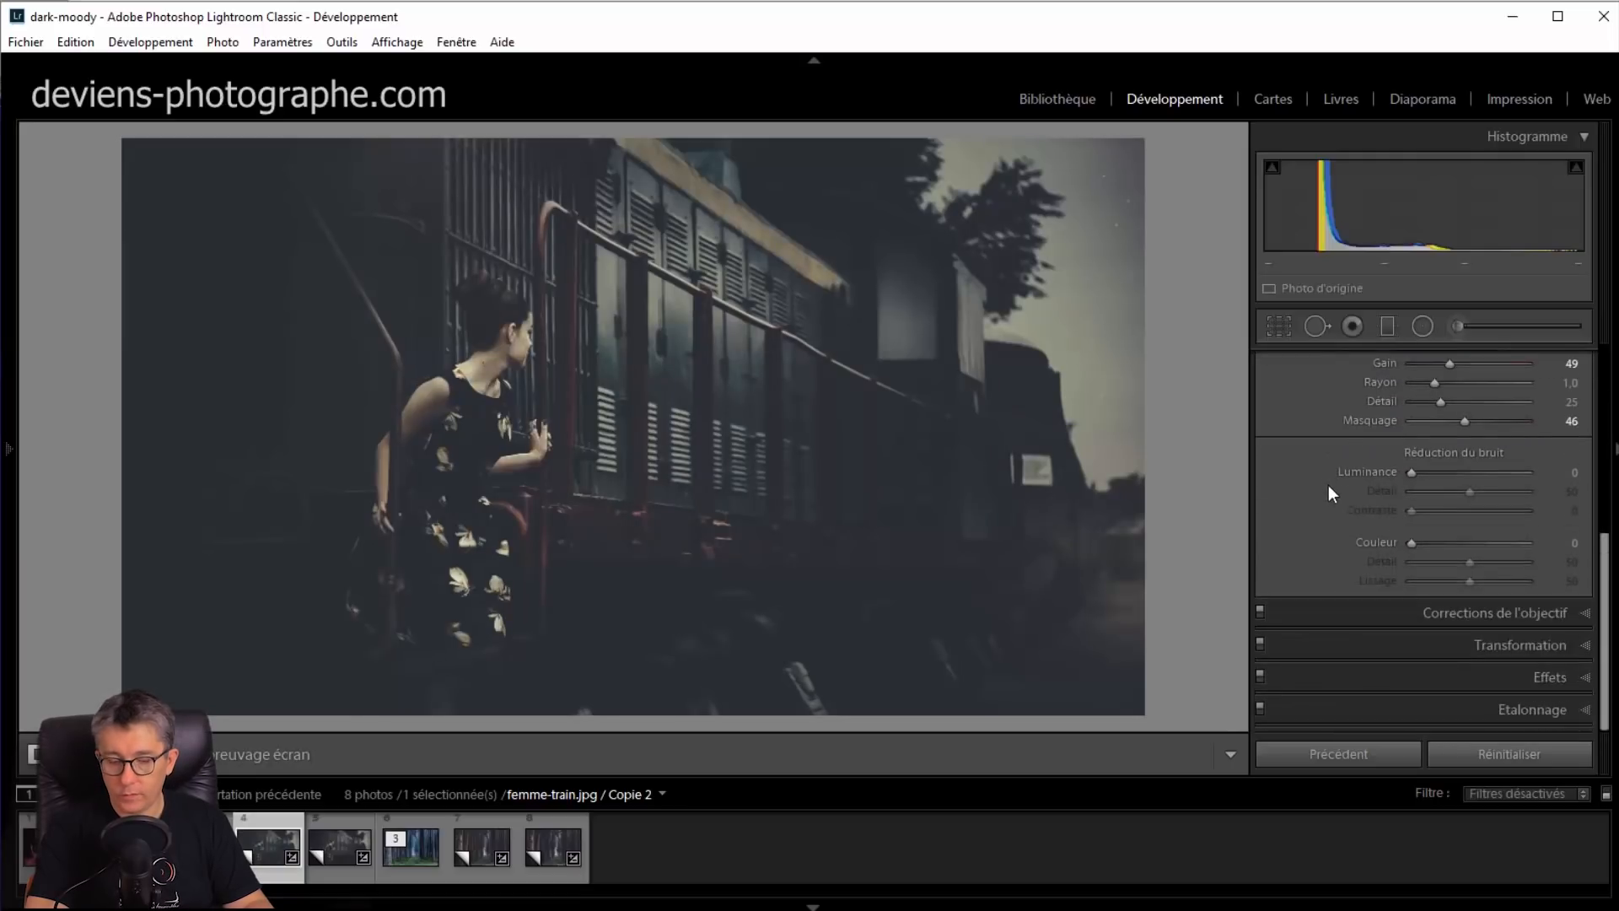
left_click(1449, 676)
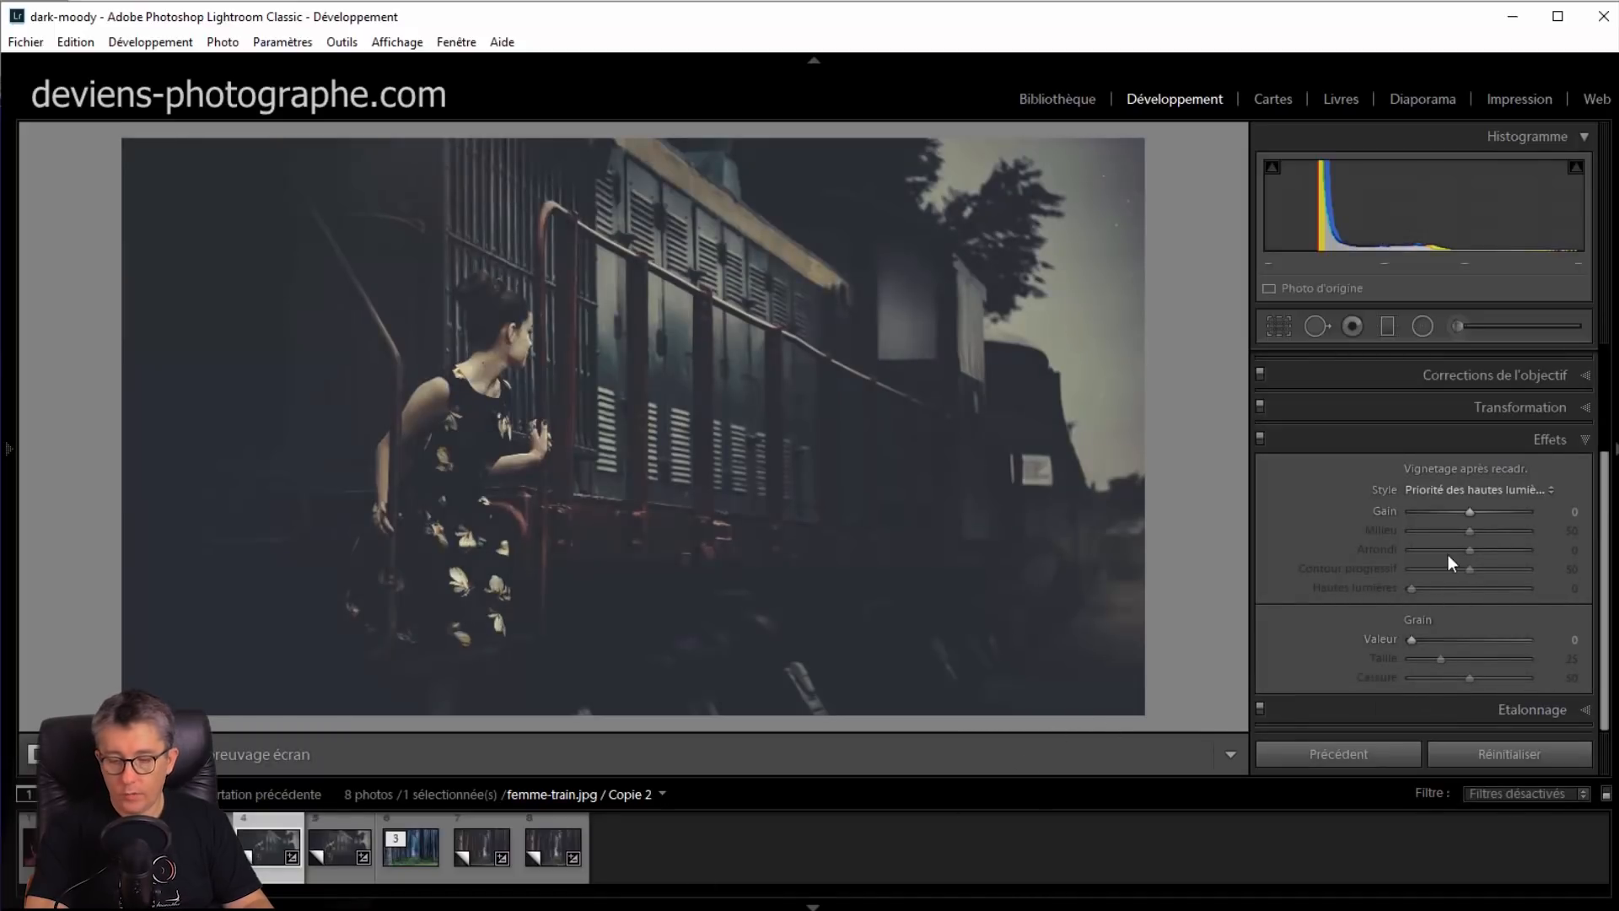
left_click_drag(1470, 513, 1467, 513)
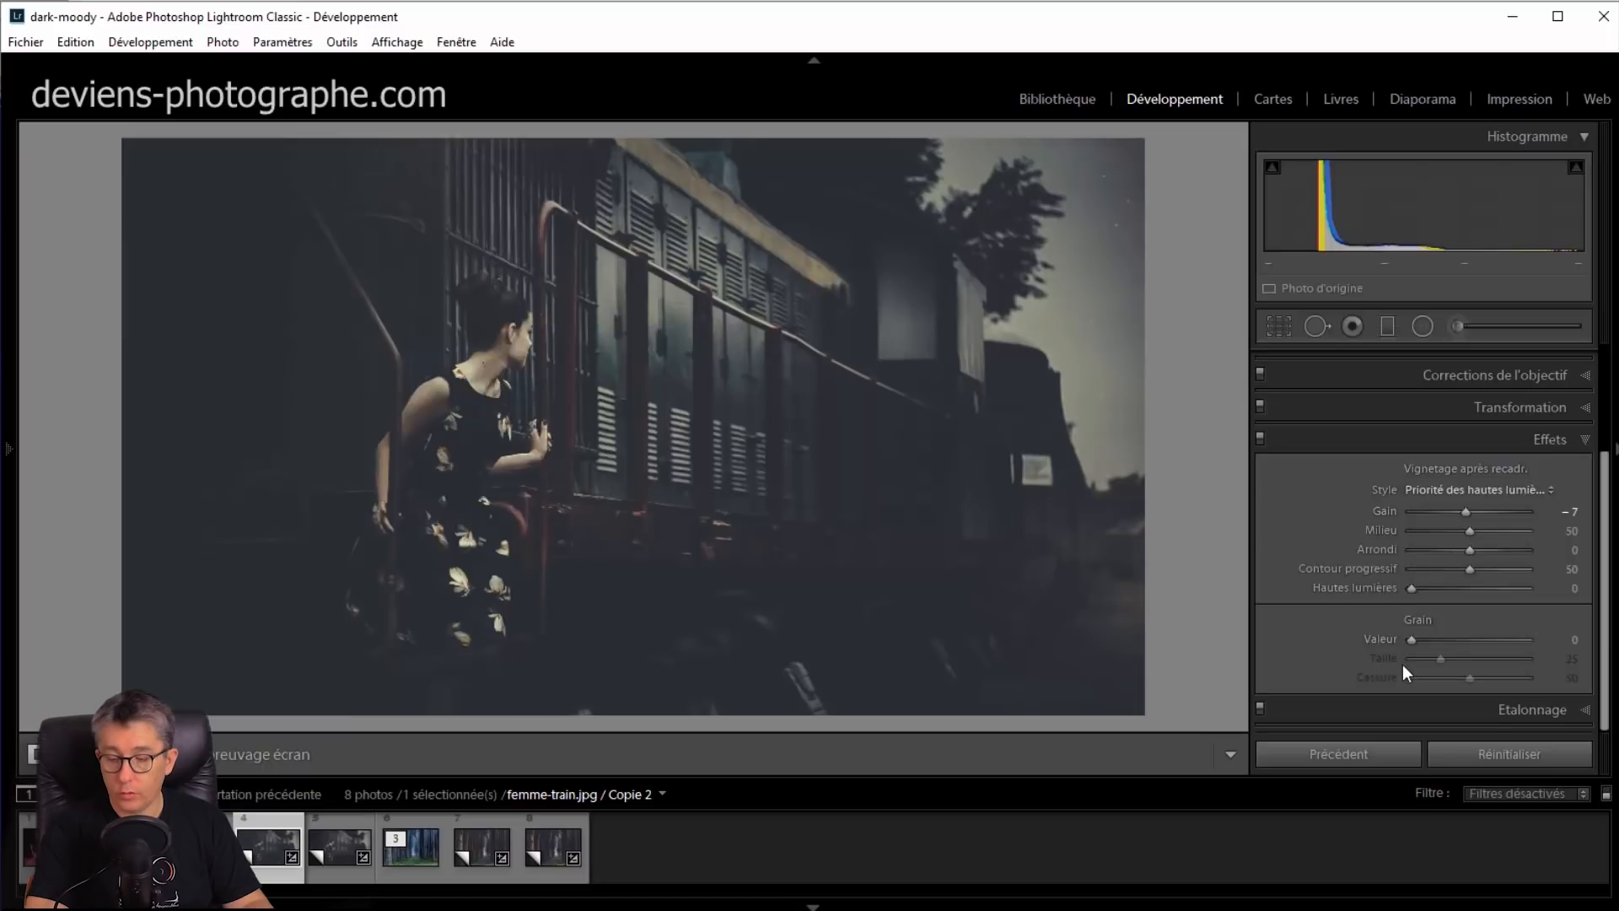
Add film grain with an amount of 14 and check it on an enlarged view of the woman
left_click_drag(1411, 640, 1524, 641)
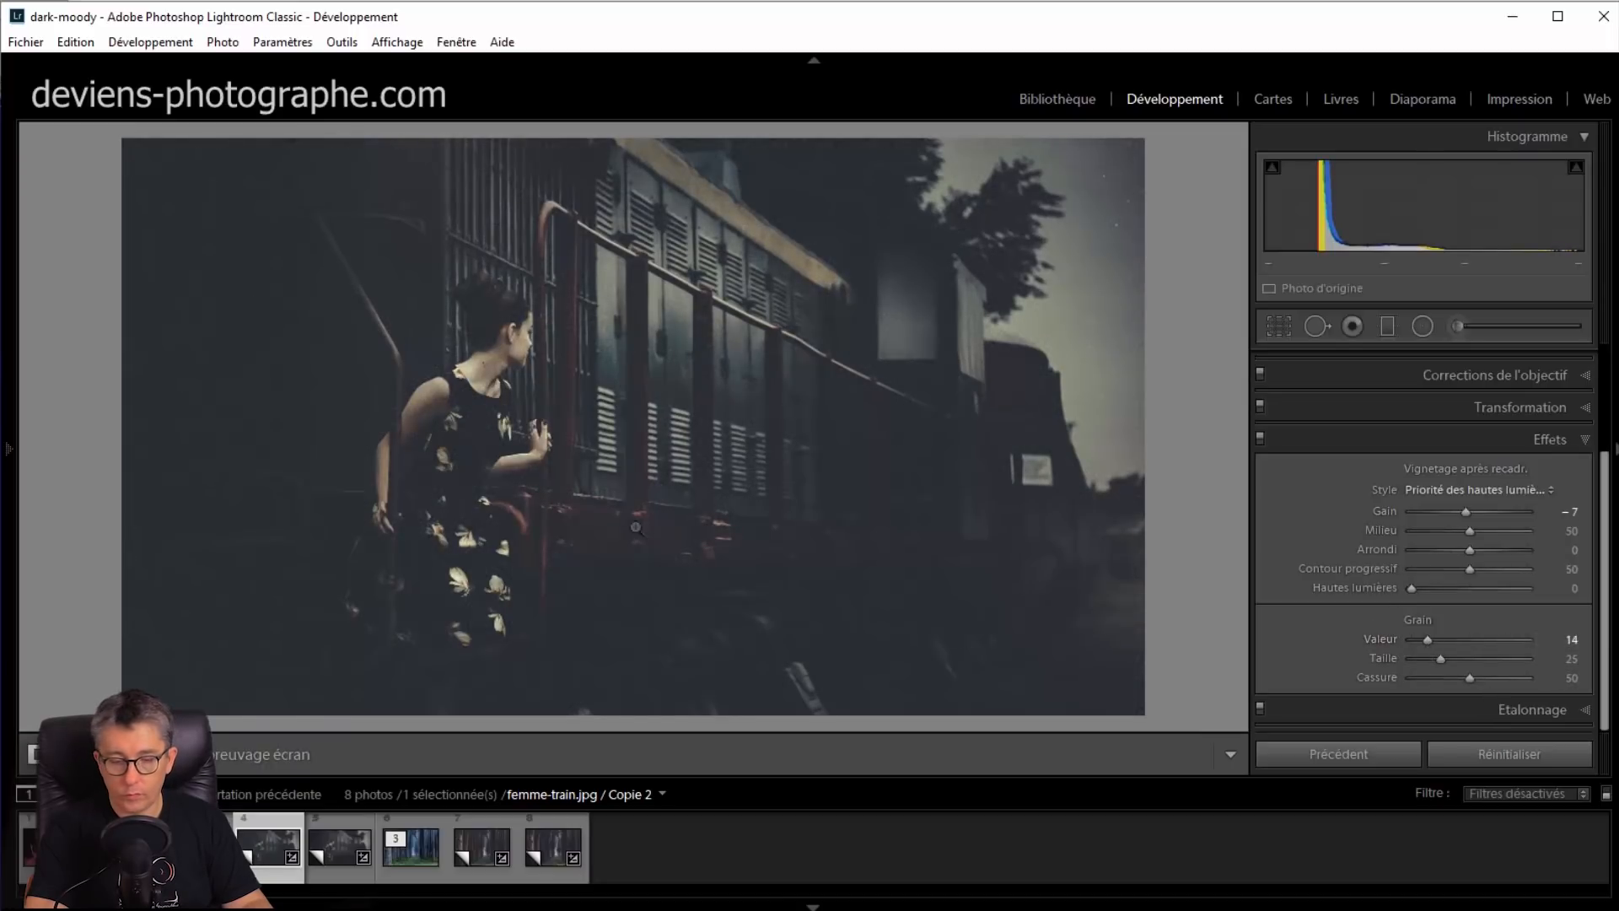
left_click(618, 494)
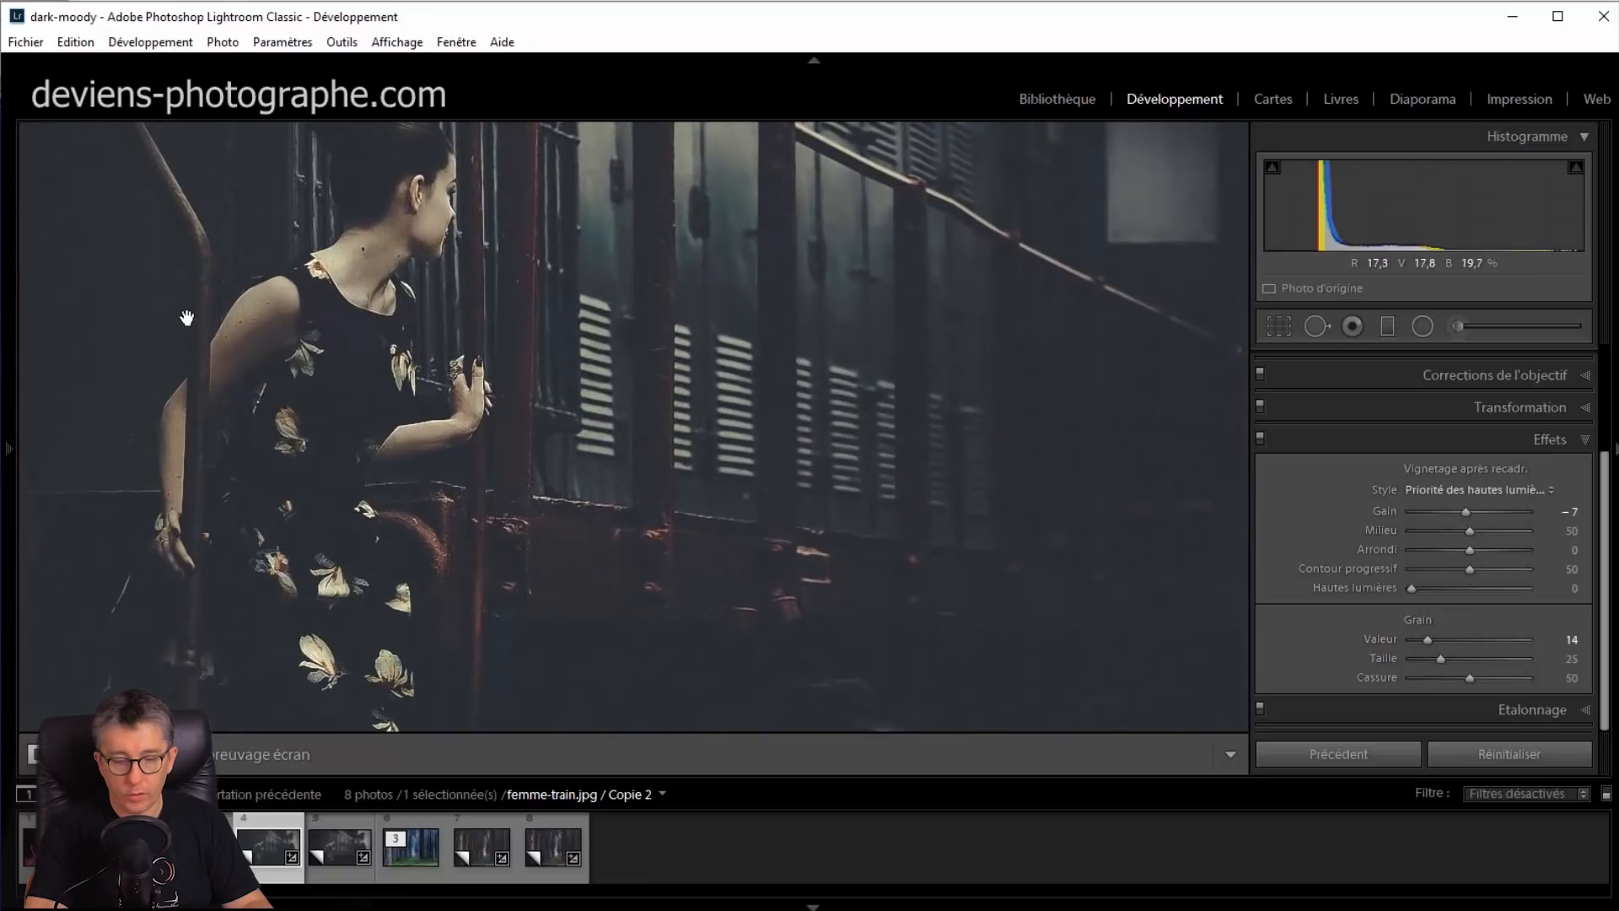
left_click(554, 363)
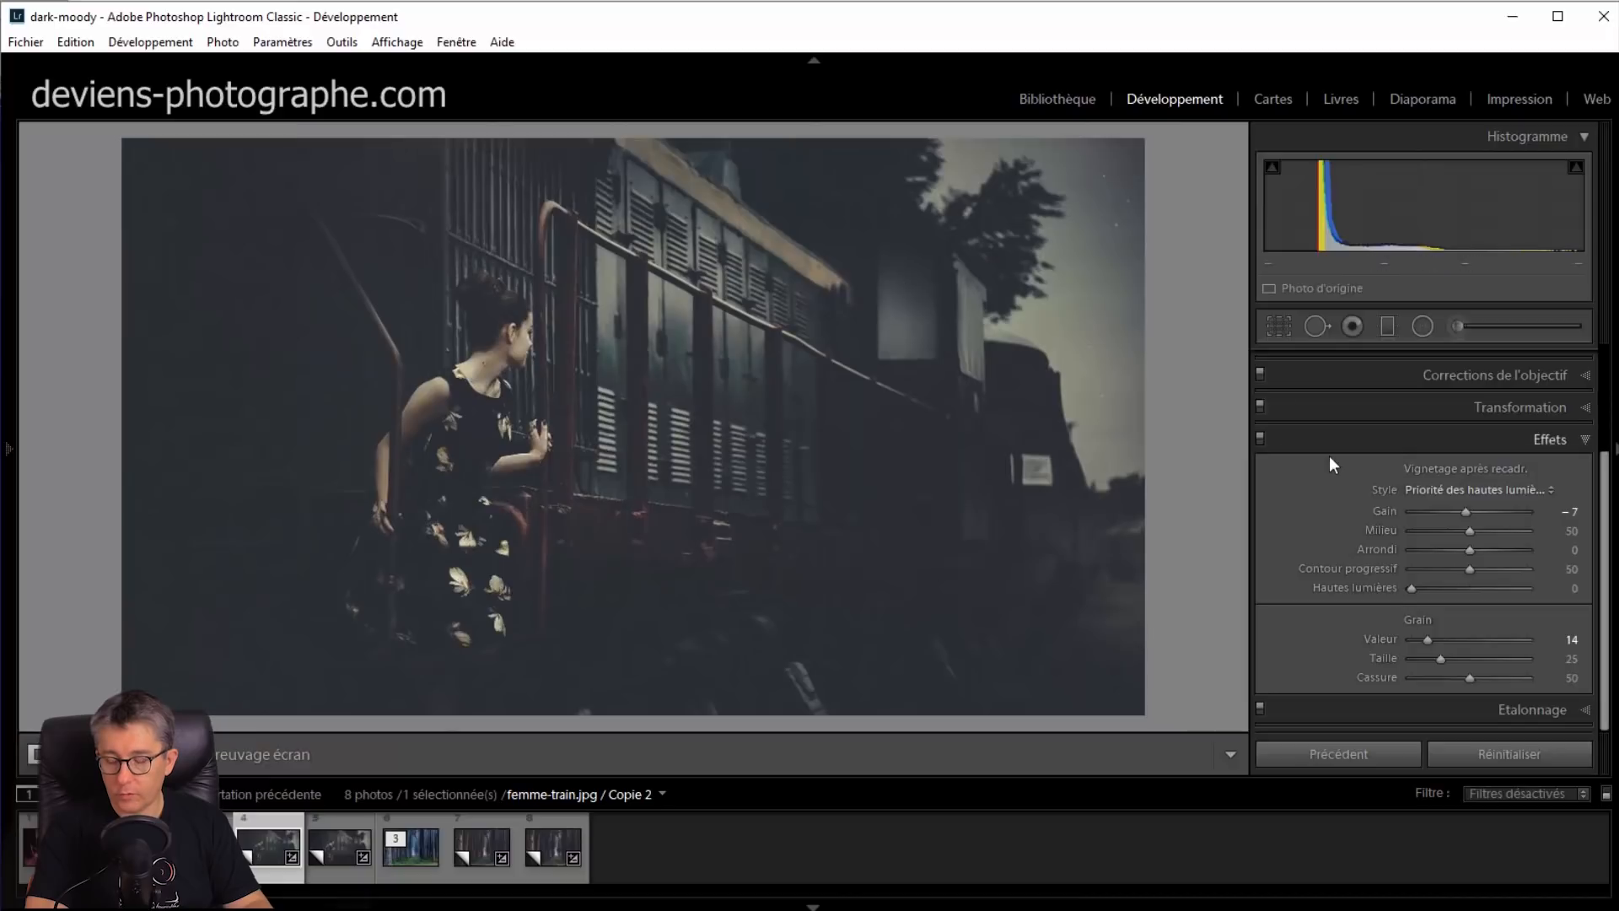
left_click(1376, 443)
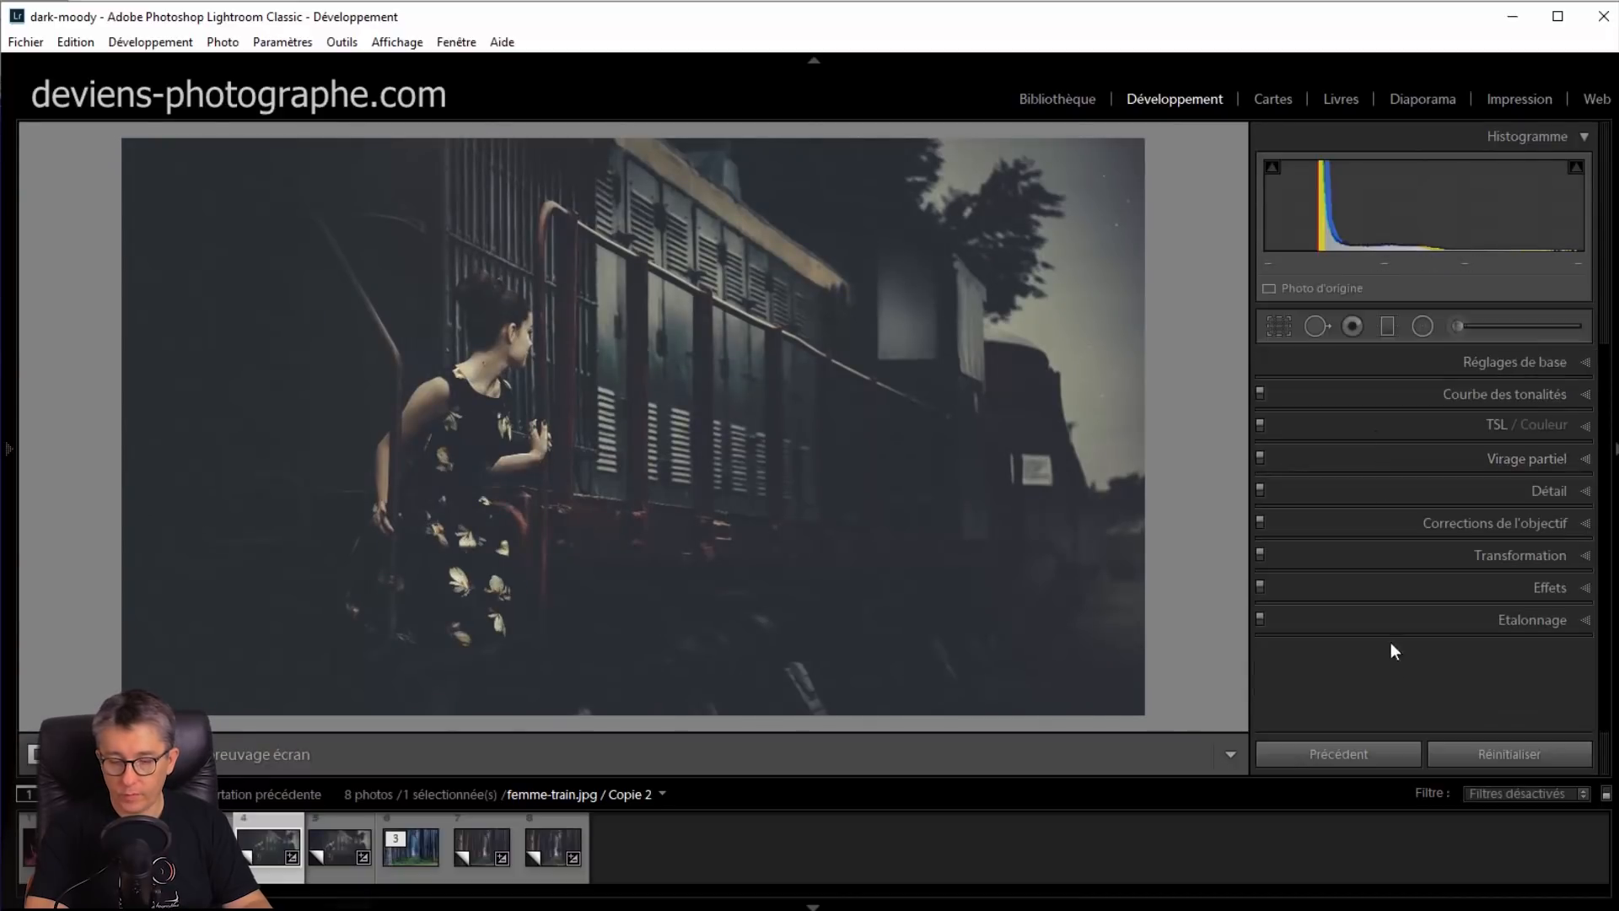
Set the shadows tint in the camera calibration to +40
left_click(1456, 618)
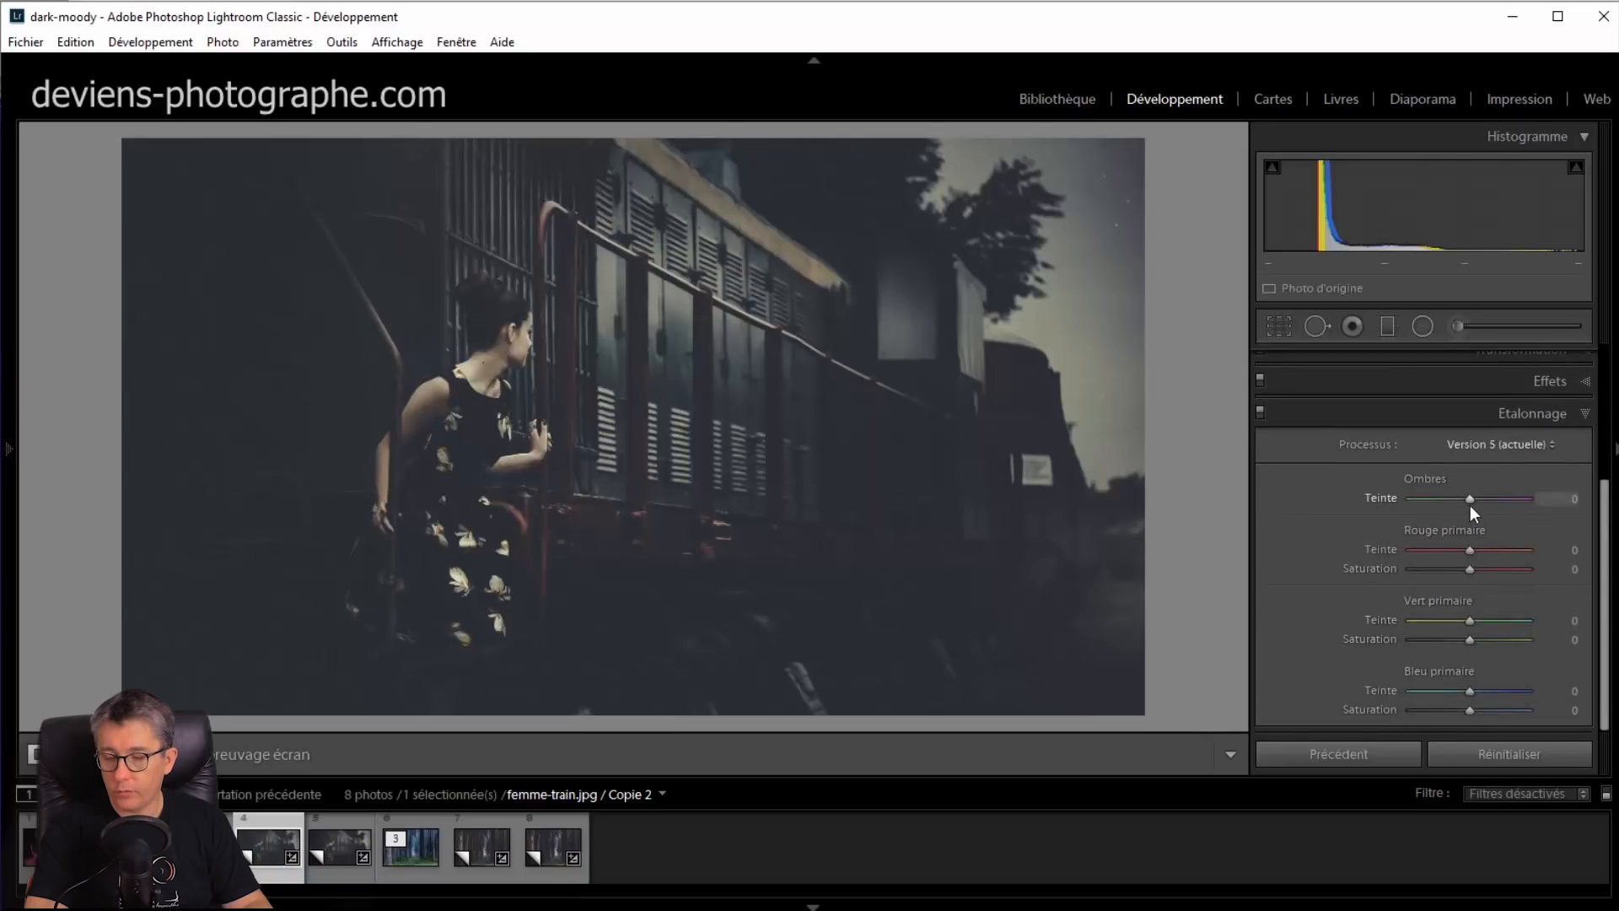
left_click_drag(1476, 504, 1492, 505)
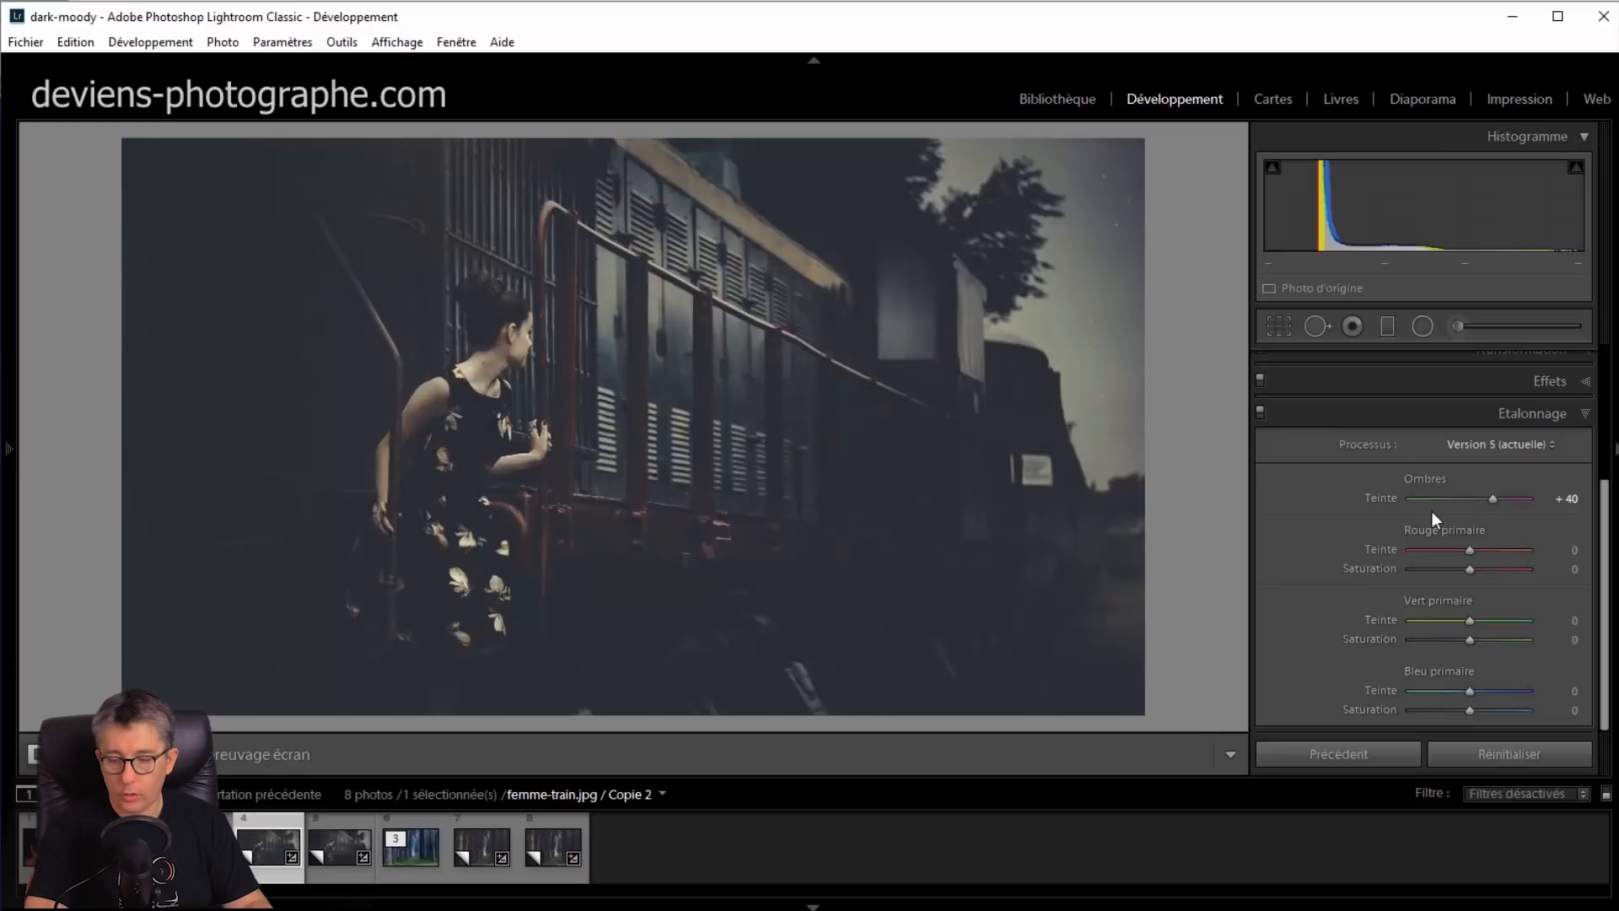
left_click(1384, 418)
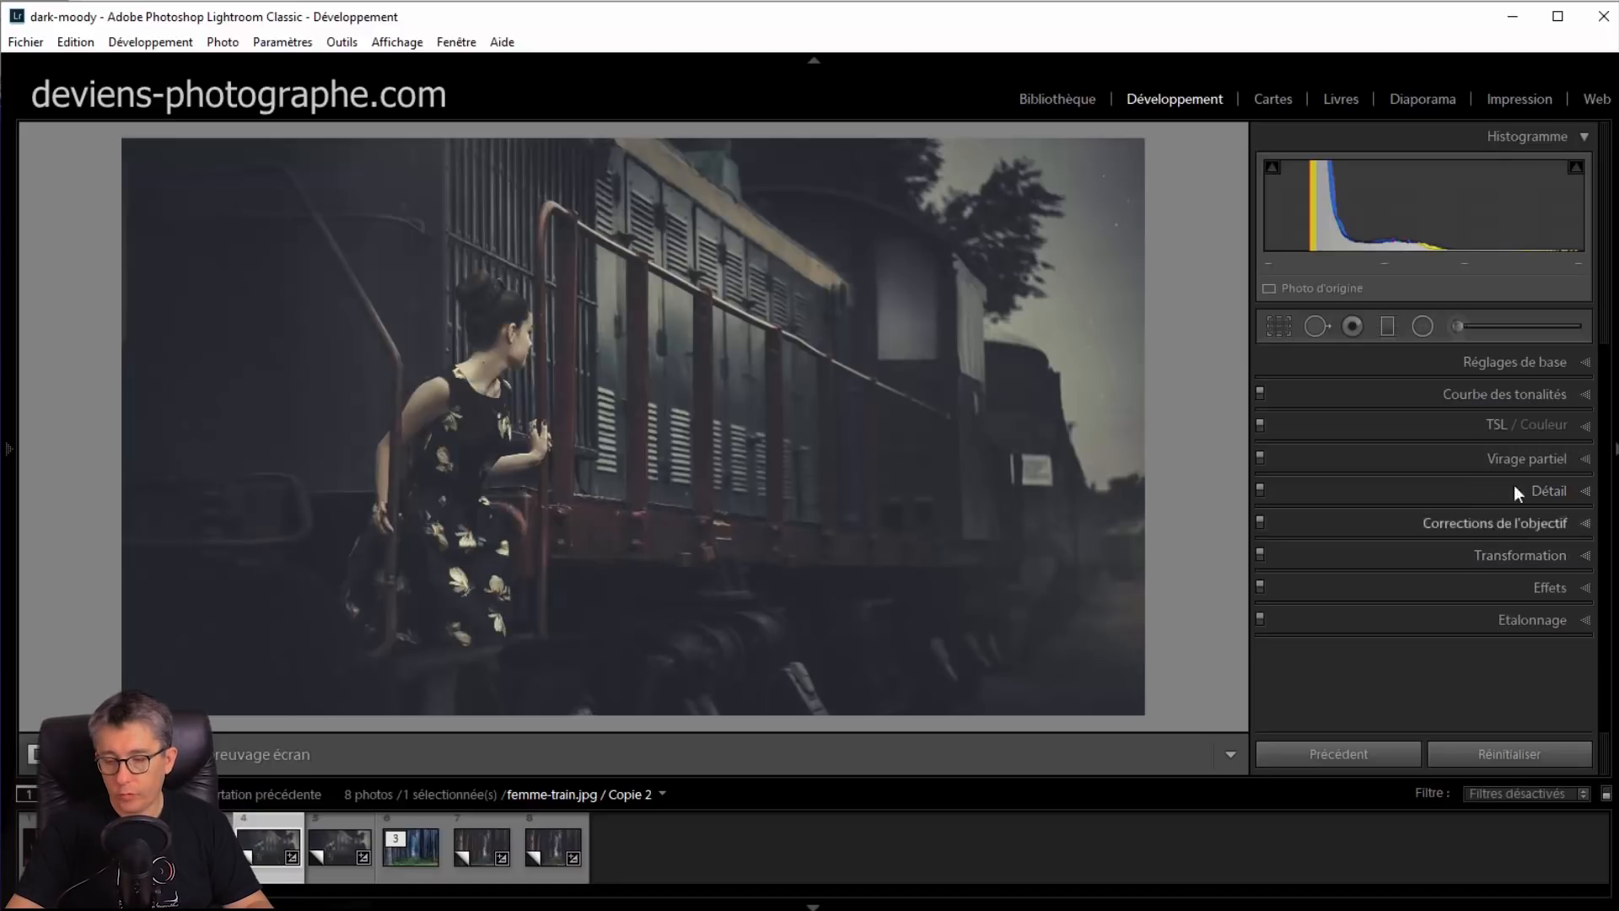
Prepare an adjustment brush with its effects reset, an exposure of 0.44 and whites of 39
left_click(1463, 325)
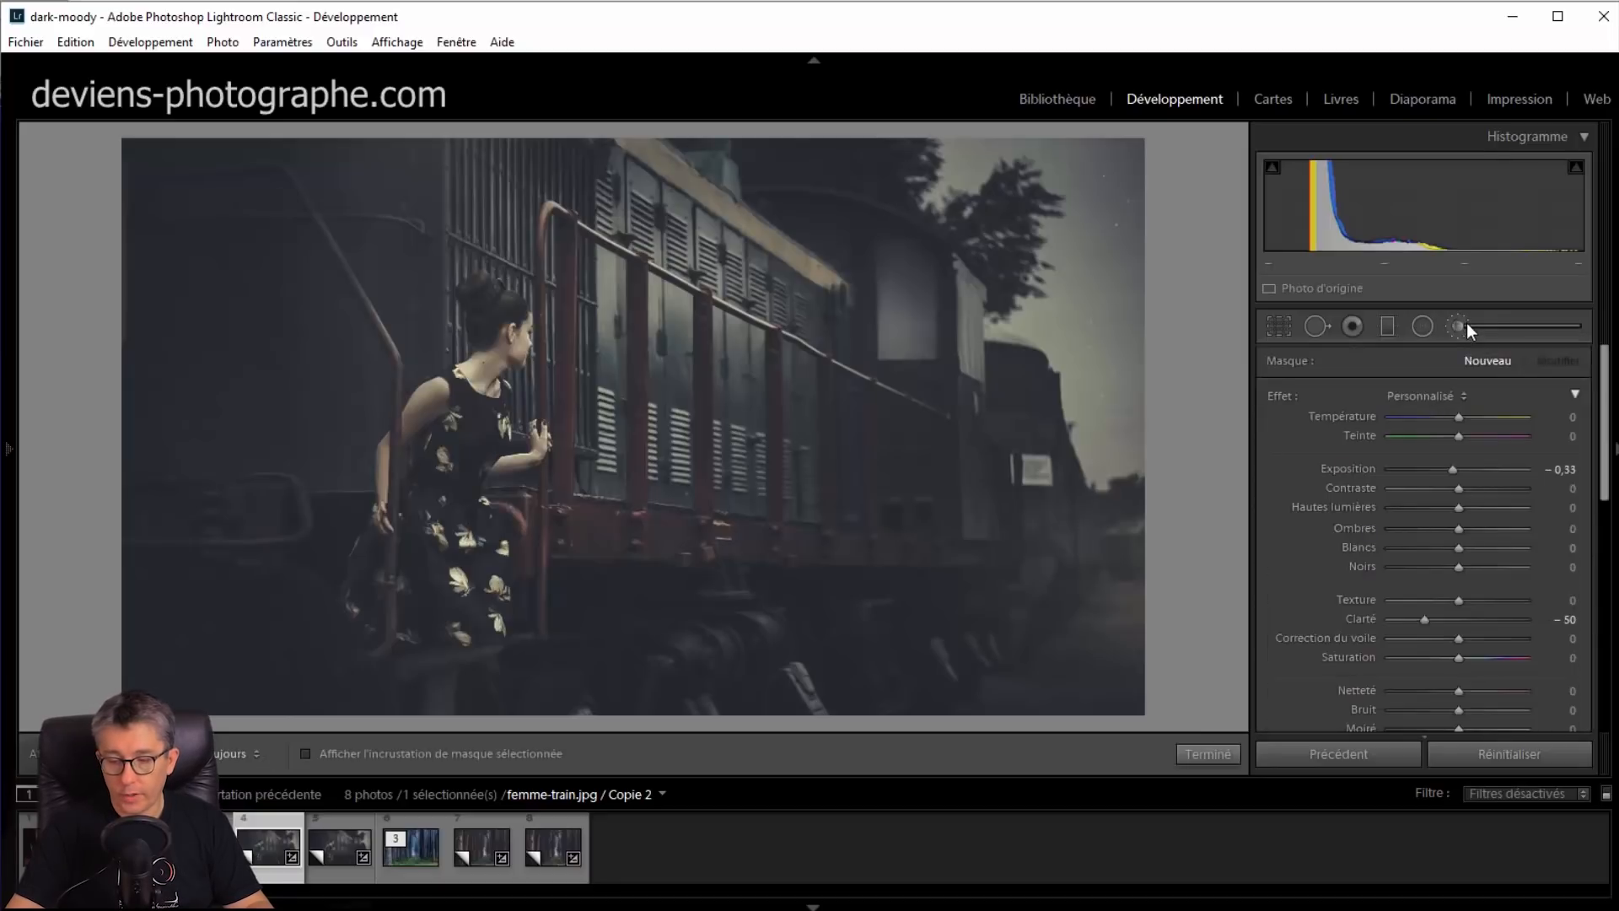
scroll(1365, 433, "down", 2)
scroll(1364, 434, "up", 2)
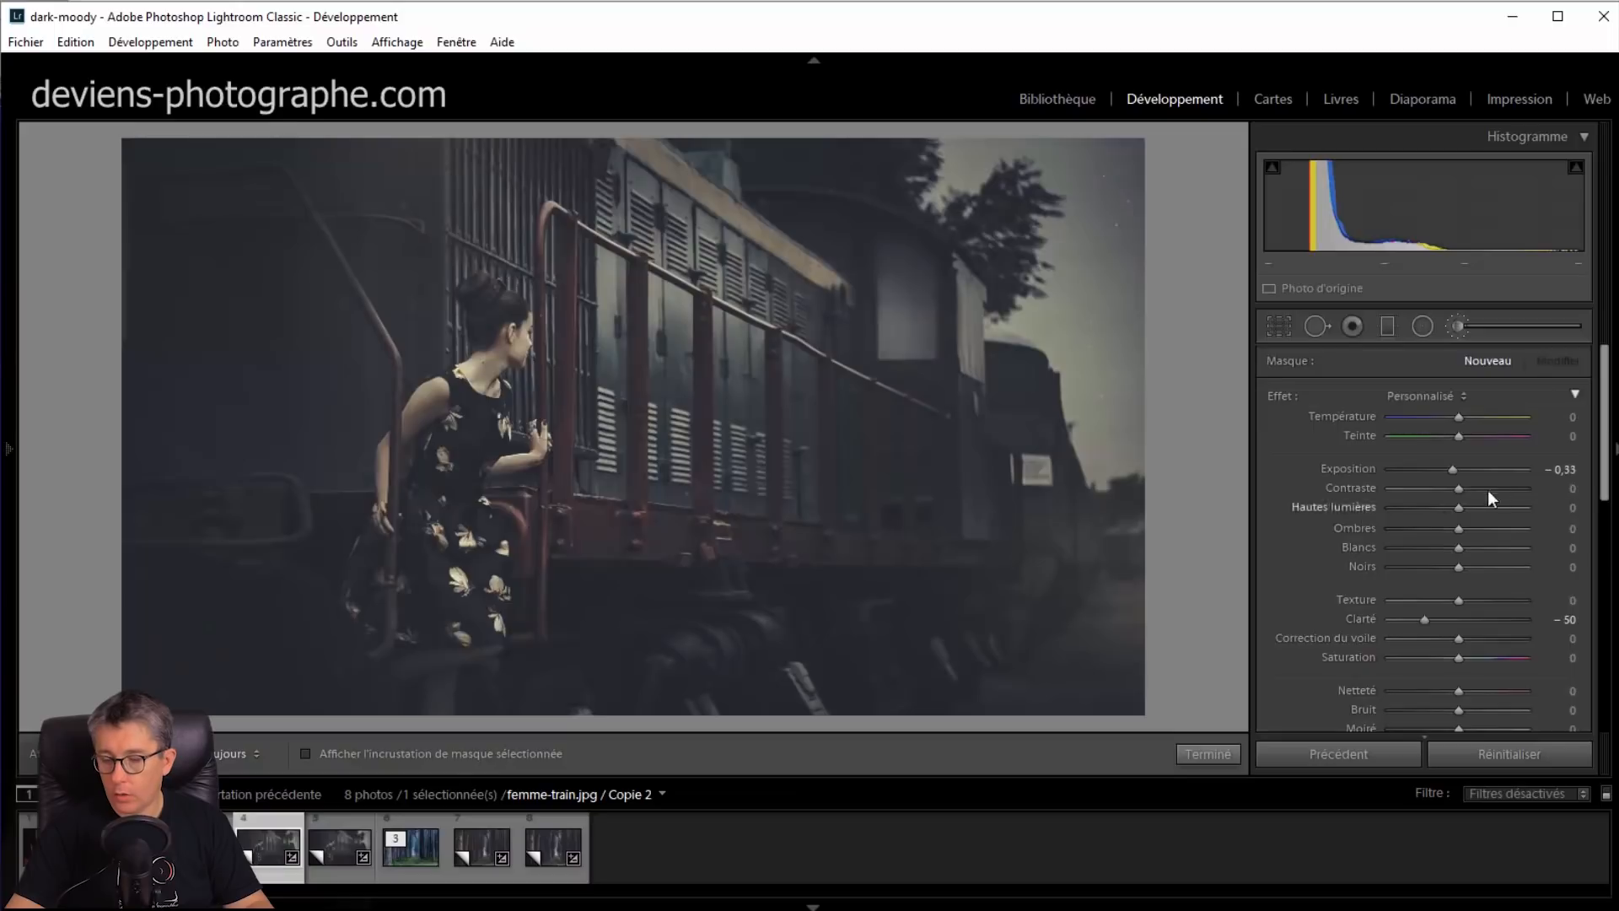
double_click(1268, 396)
left_click_drag(1459, 466, 1465, 467)
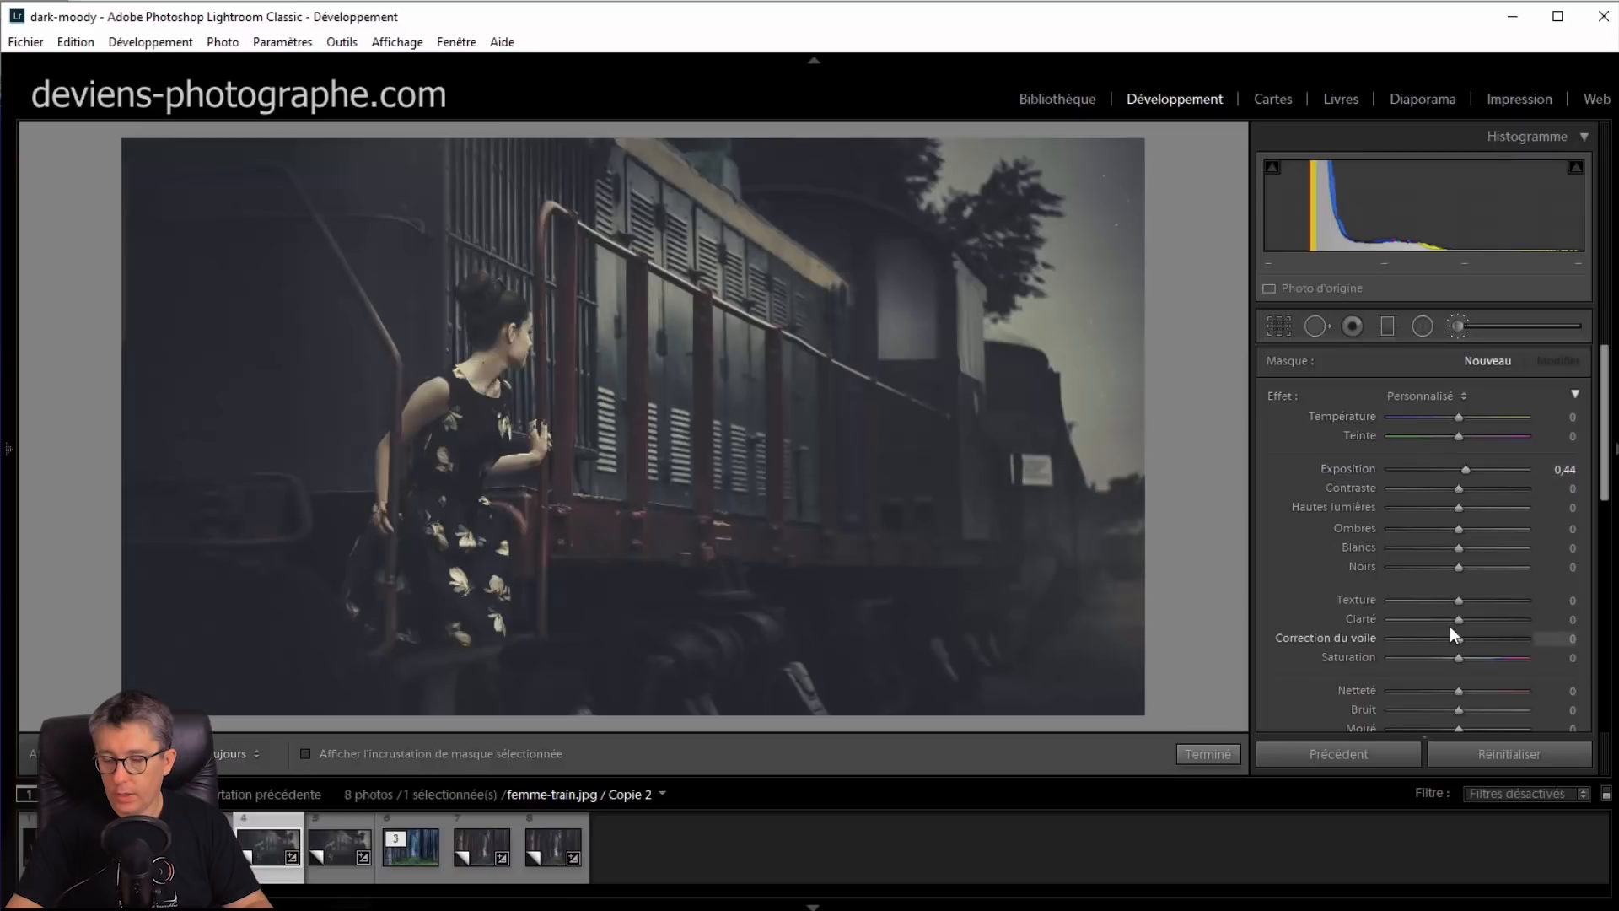
left_click_drag(1459, 548, 1484, 554)
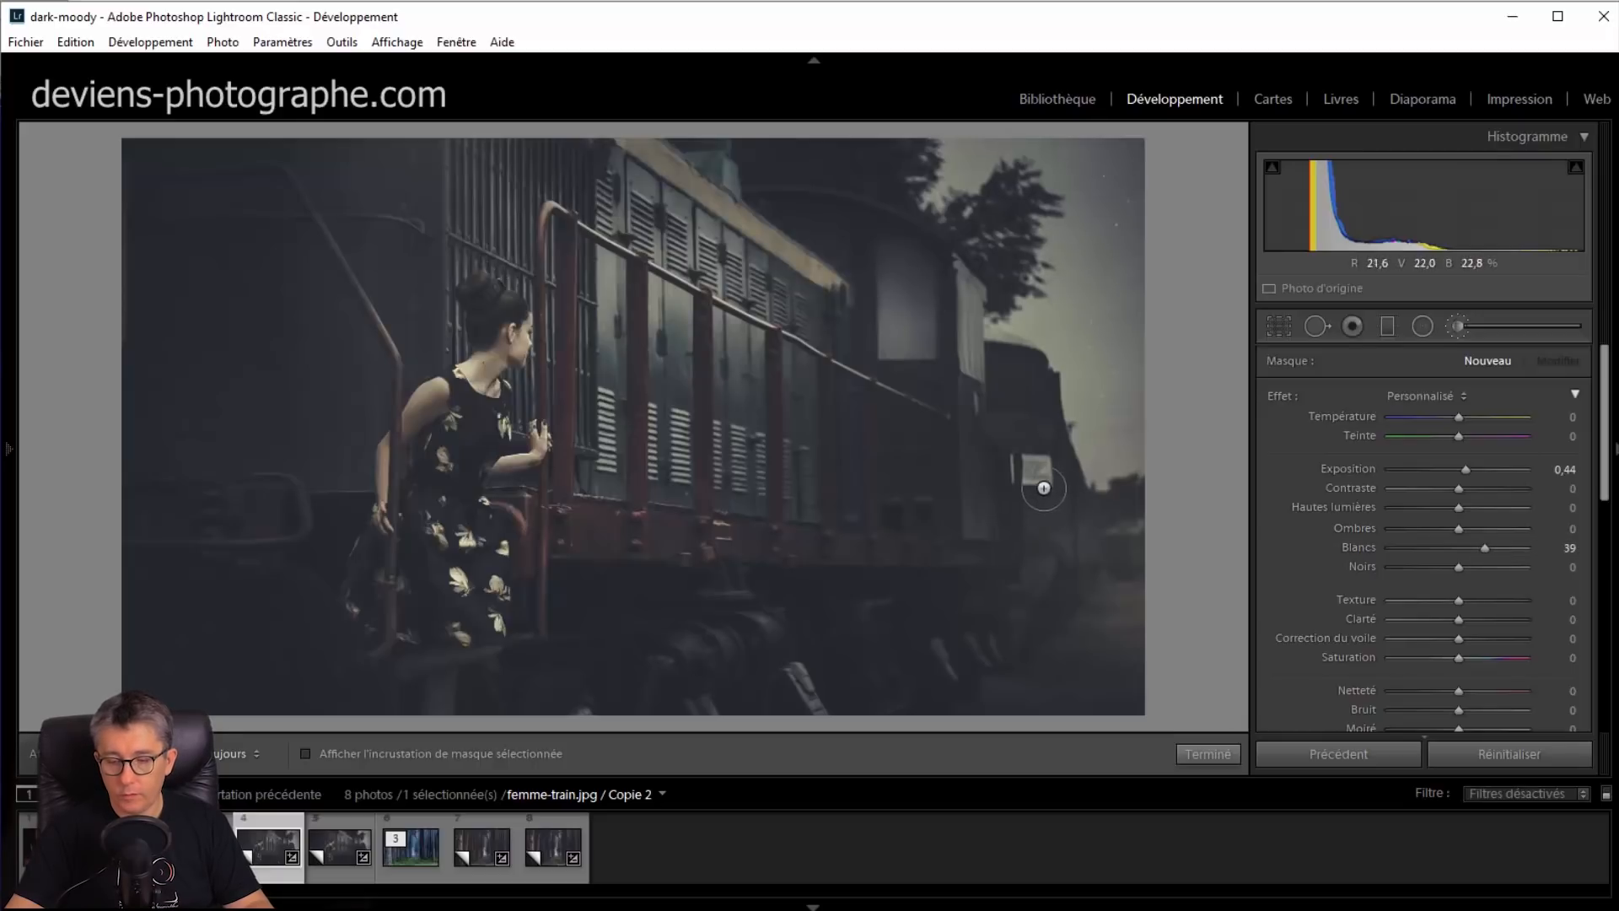
Brush the brightening over the sky, the white sign and the train's louvres, with the mask overlay shown
key("h")
key("o")
key("h")
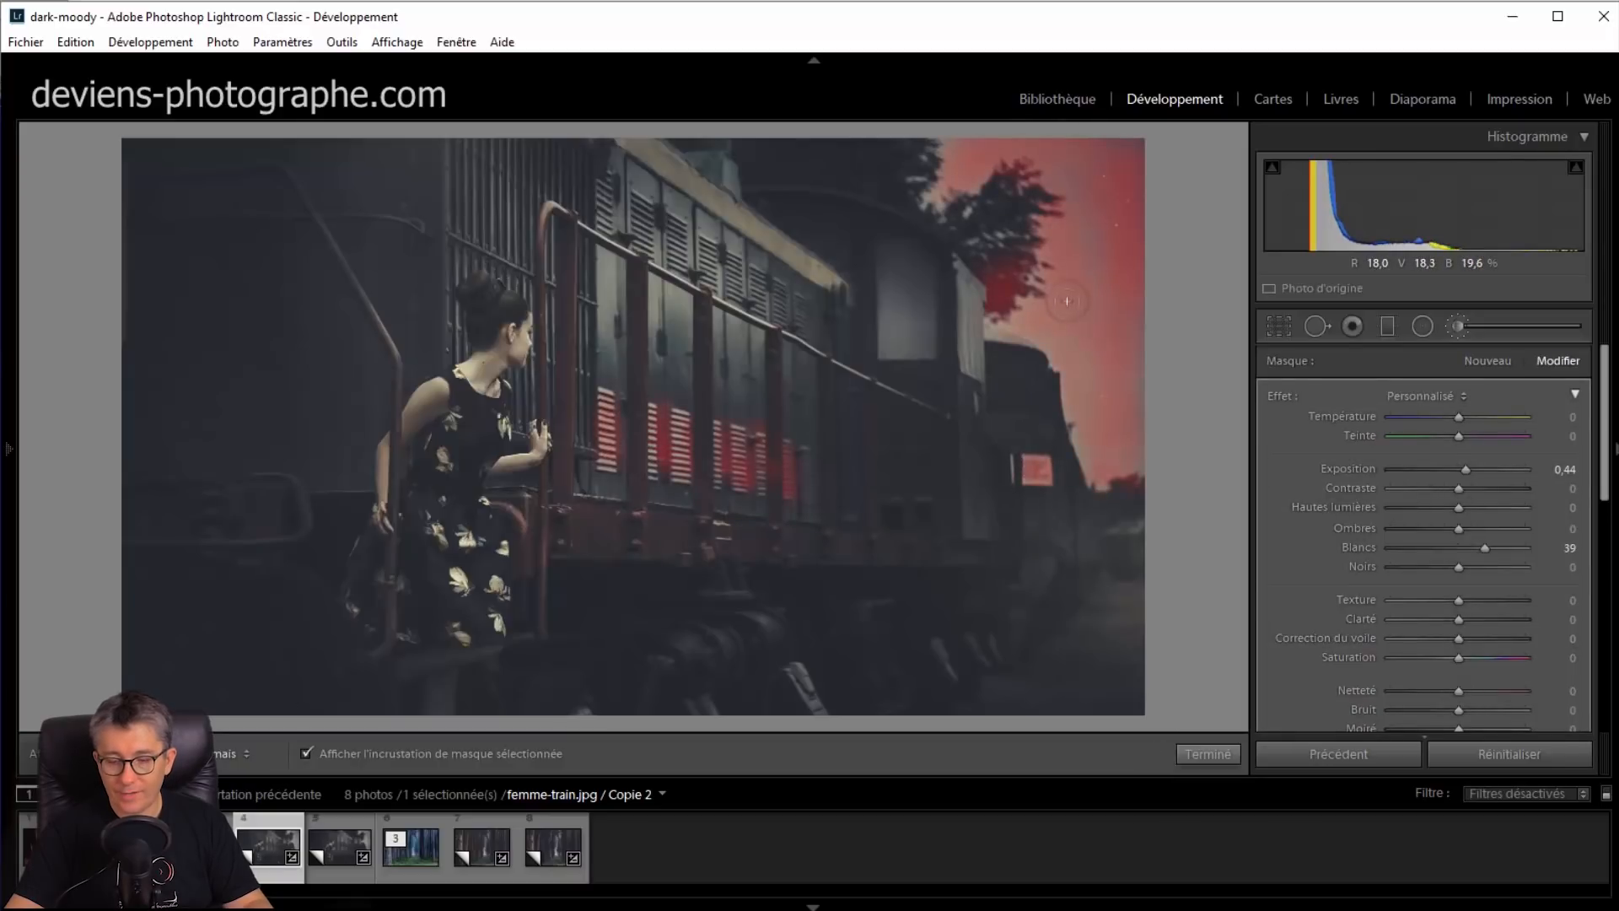
key("h")
key("h")
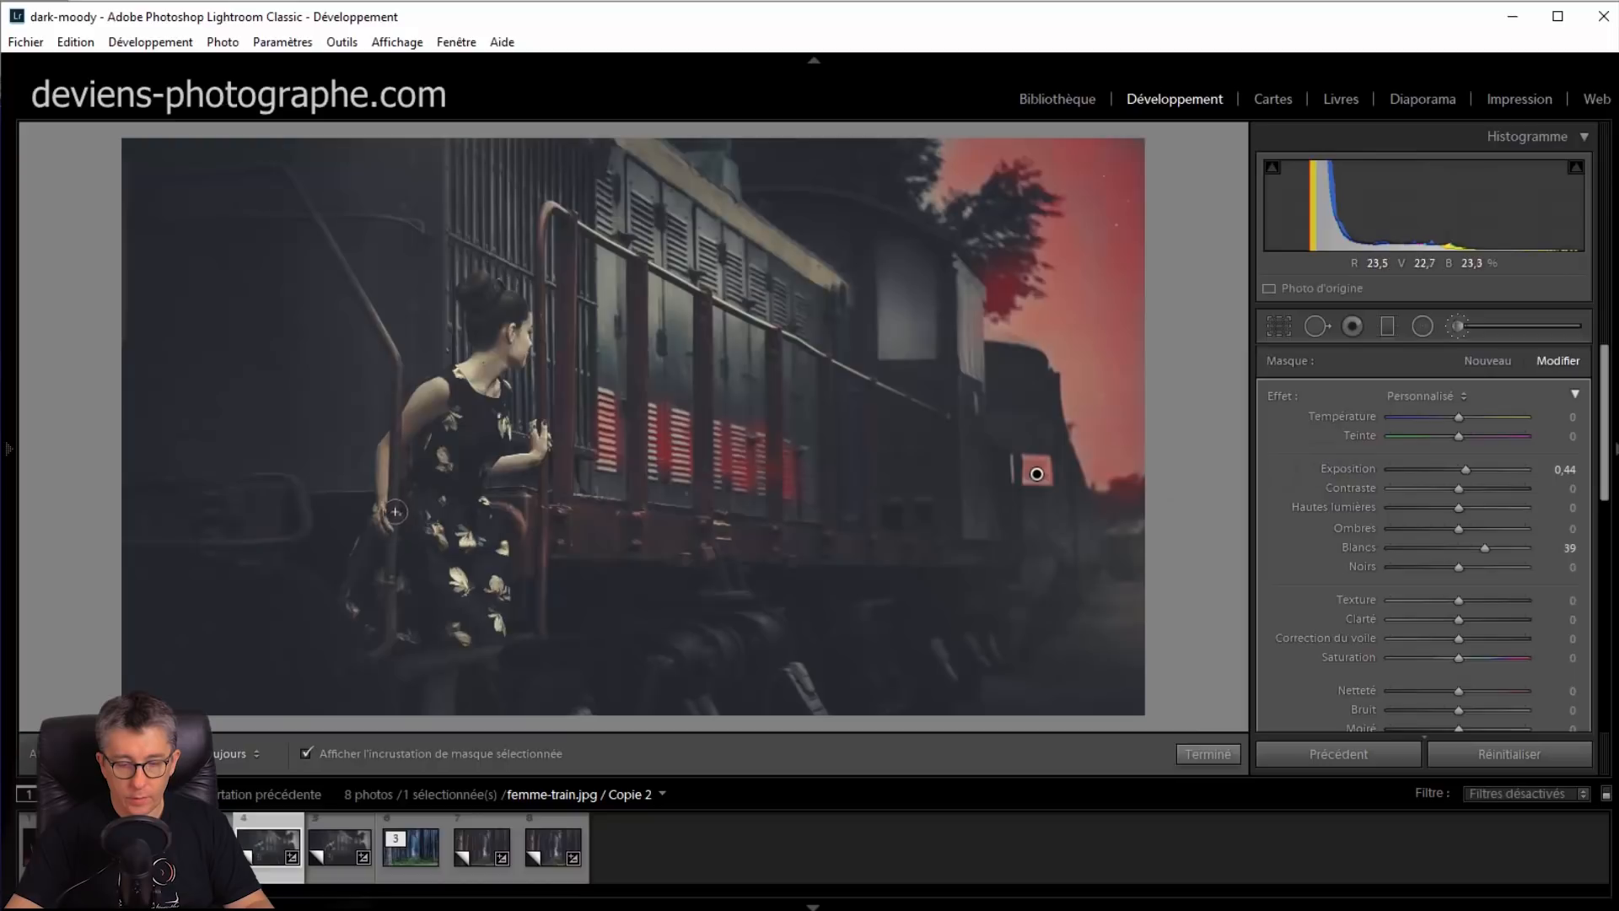
Extend the brightening brush over the woman's skin and the flowers on her dress, and hide the mask overlay
key("h")
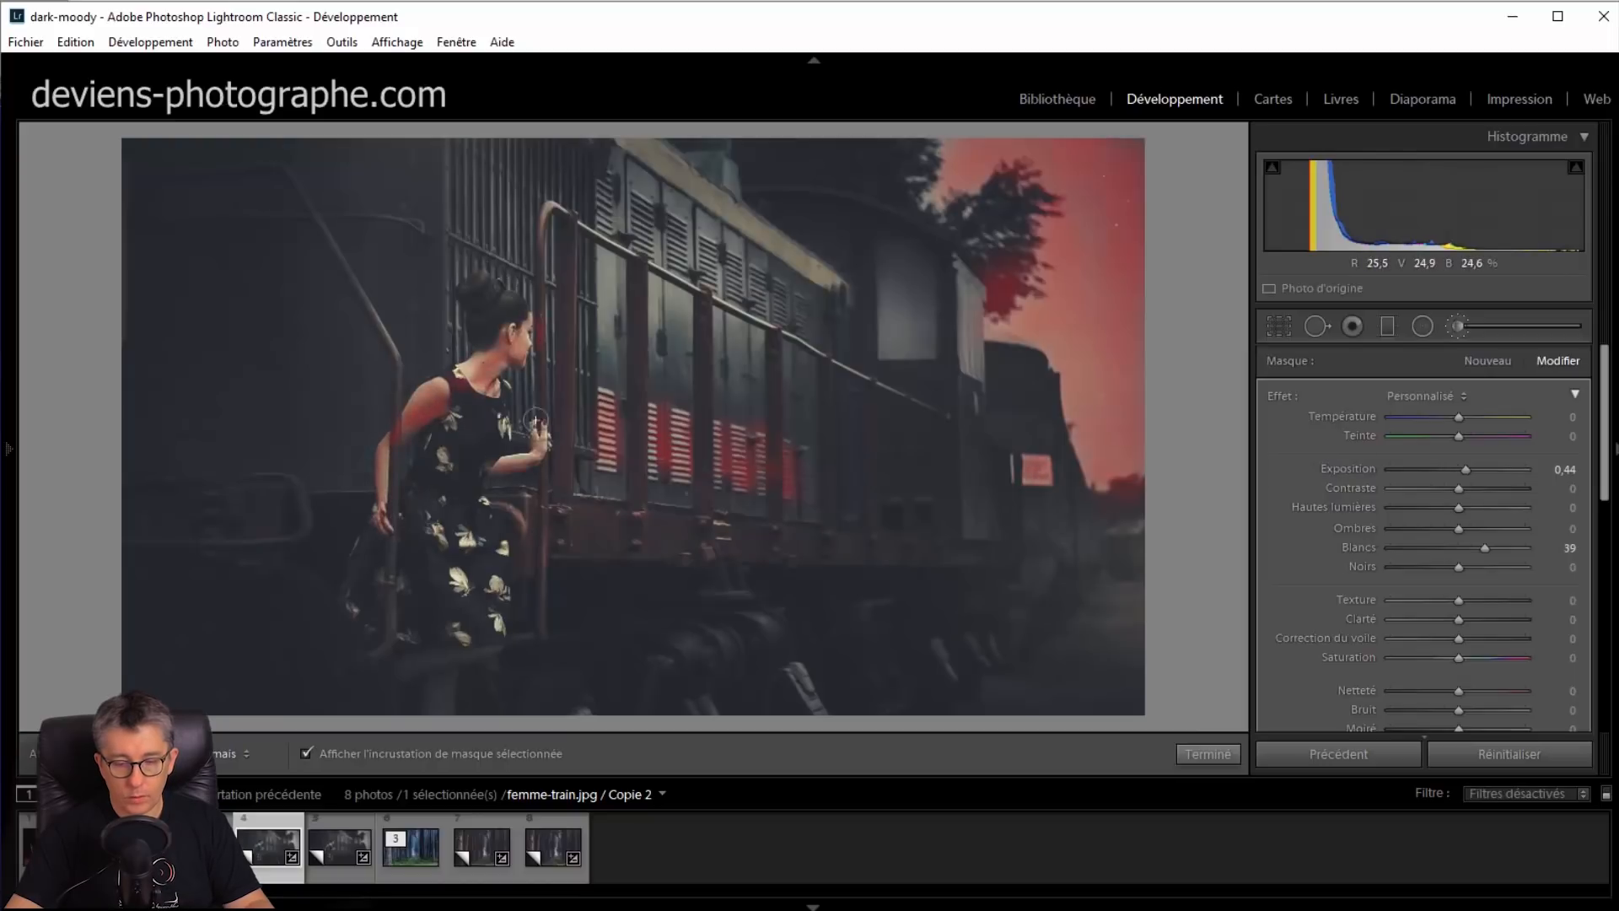
key("h")
mouse_move(466, 539)
left_mouse_down()
mouse_move(474, 633)
mouse_move(455, 571)
left_mouse_up()
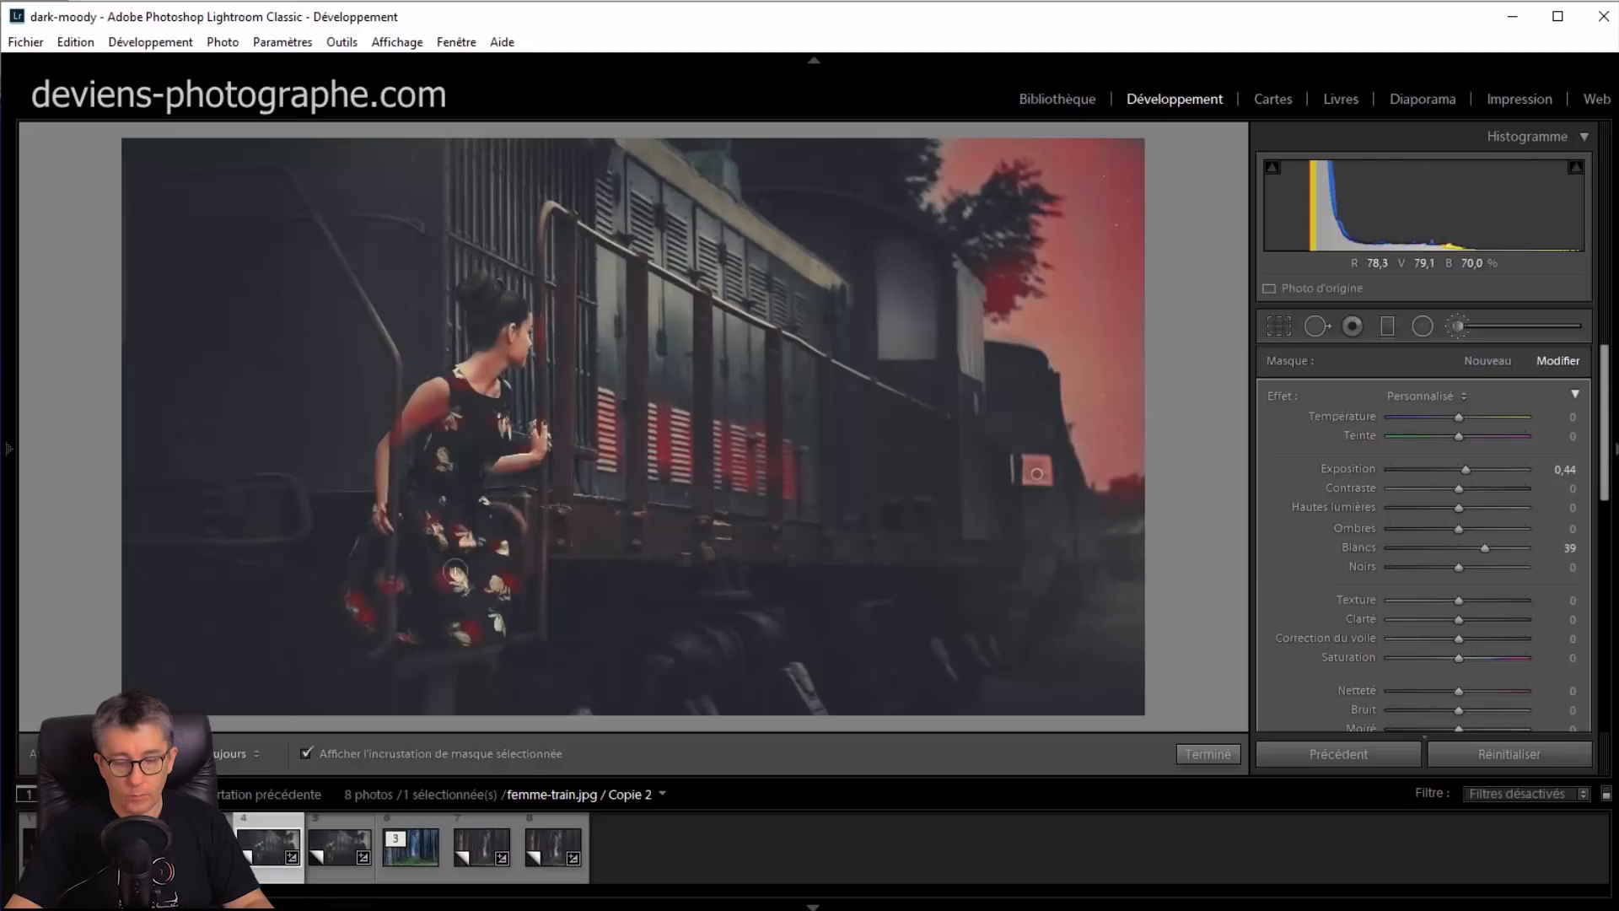
left_click(302, 753)
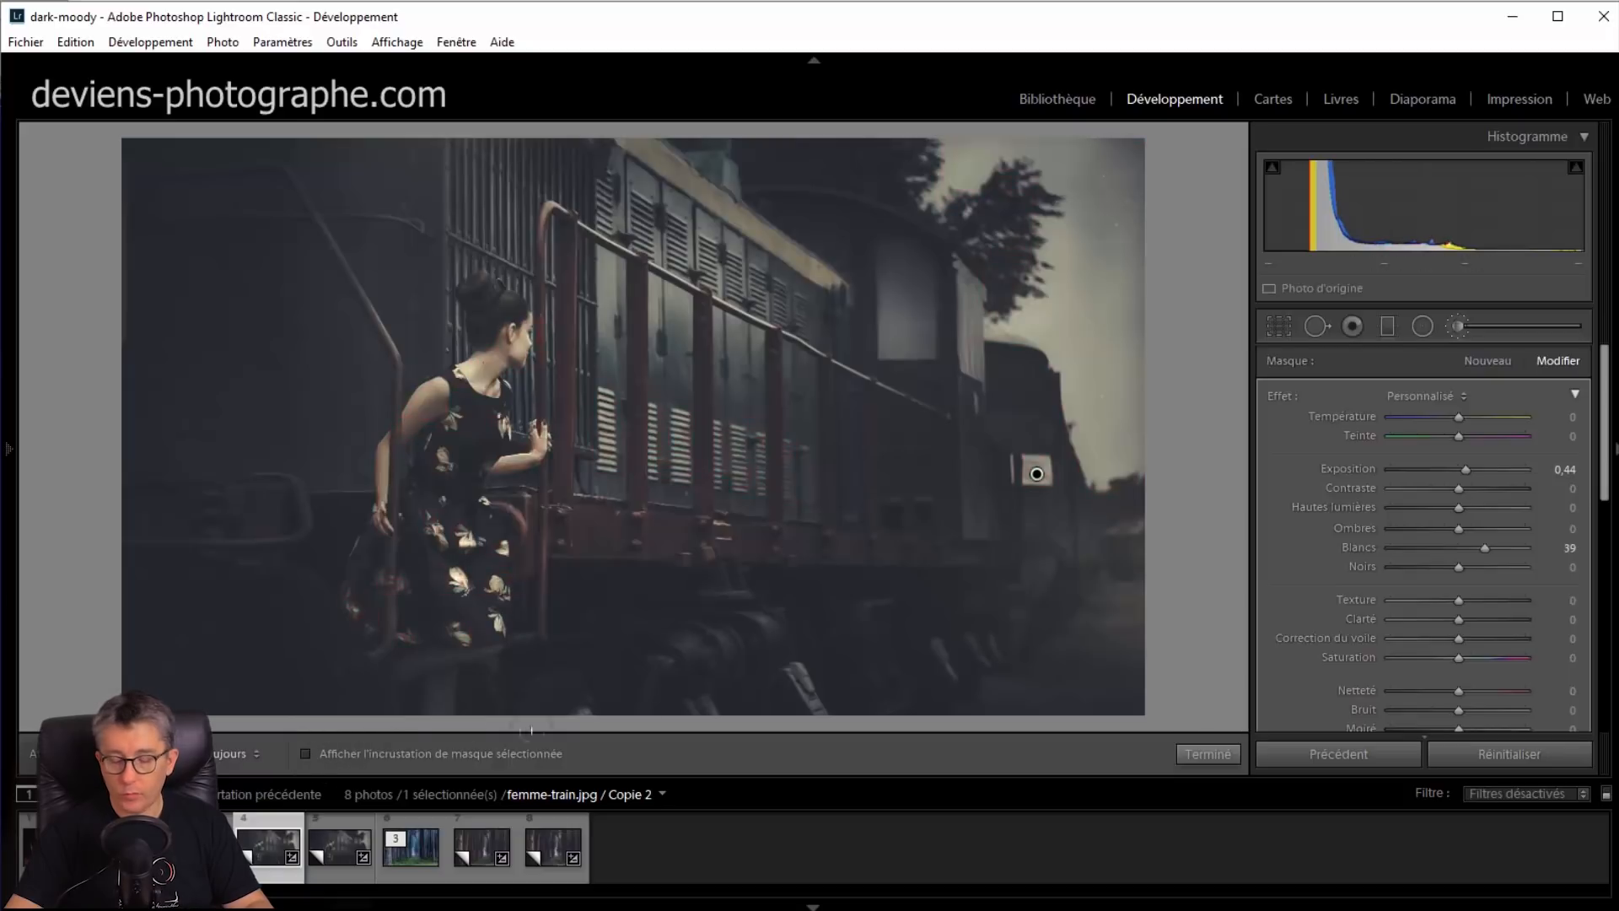
Set up a new brush adjustment with its effects reset, an exposure of −0.50 and a clarity of −41
left_click(1487, 362)
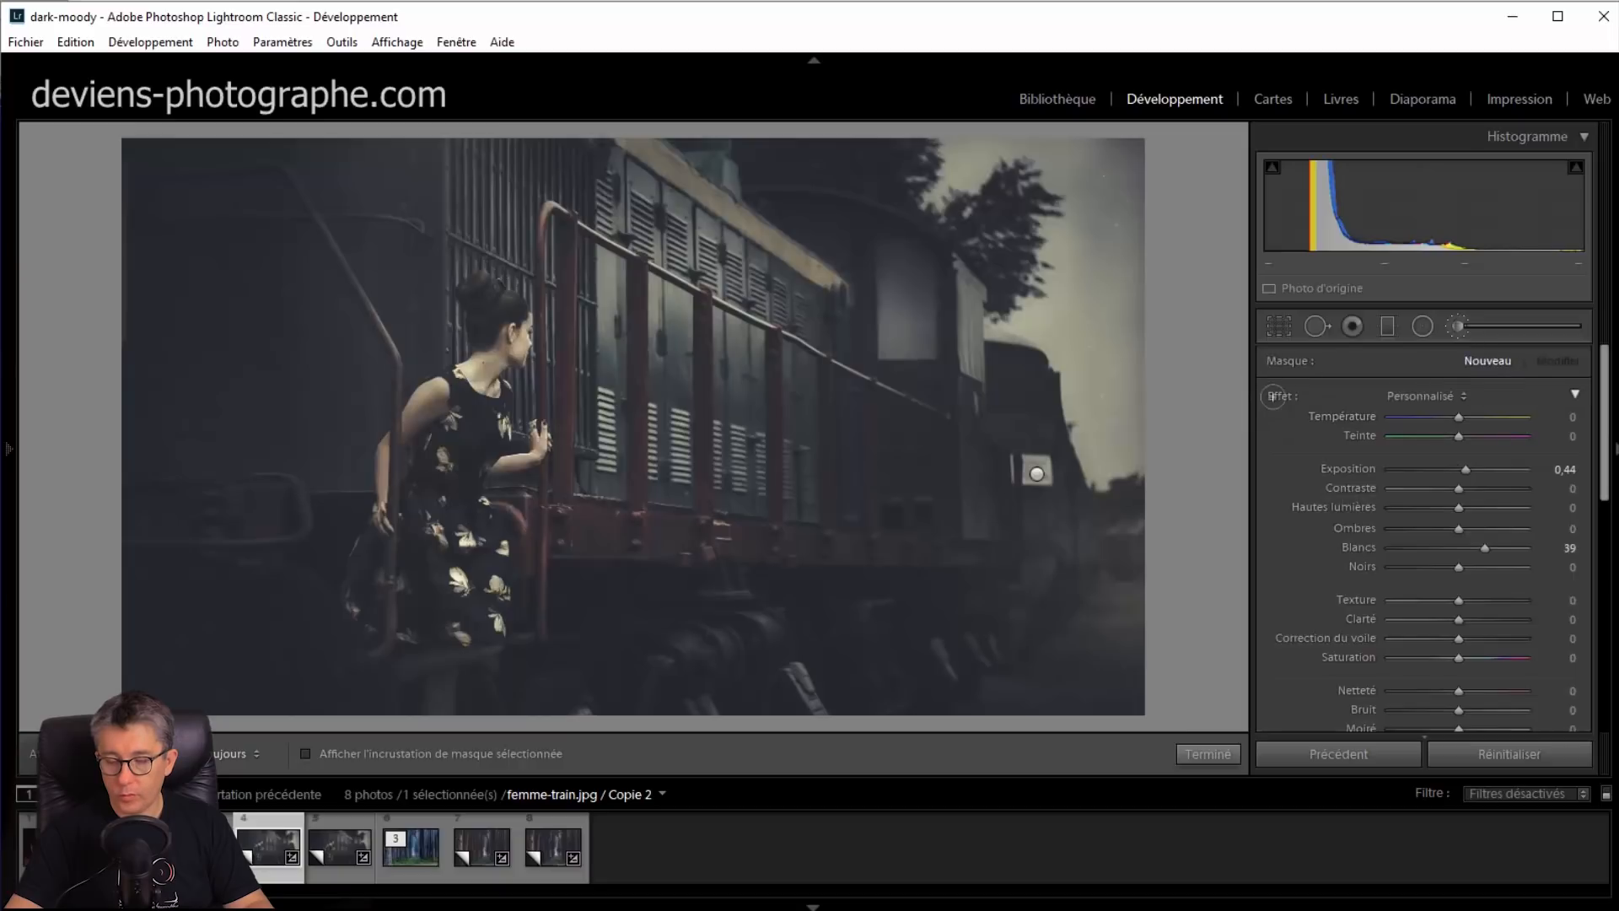
double_click(1275, 397)
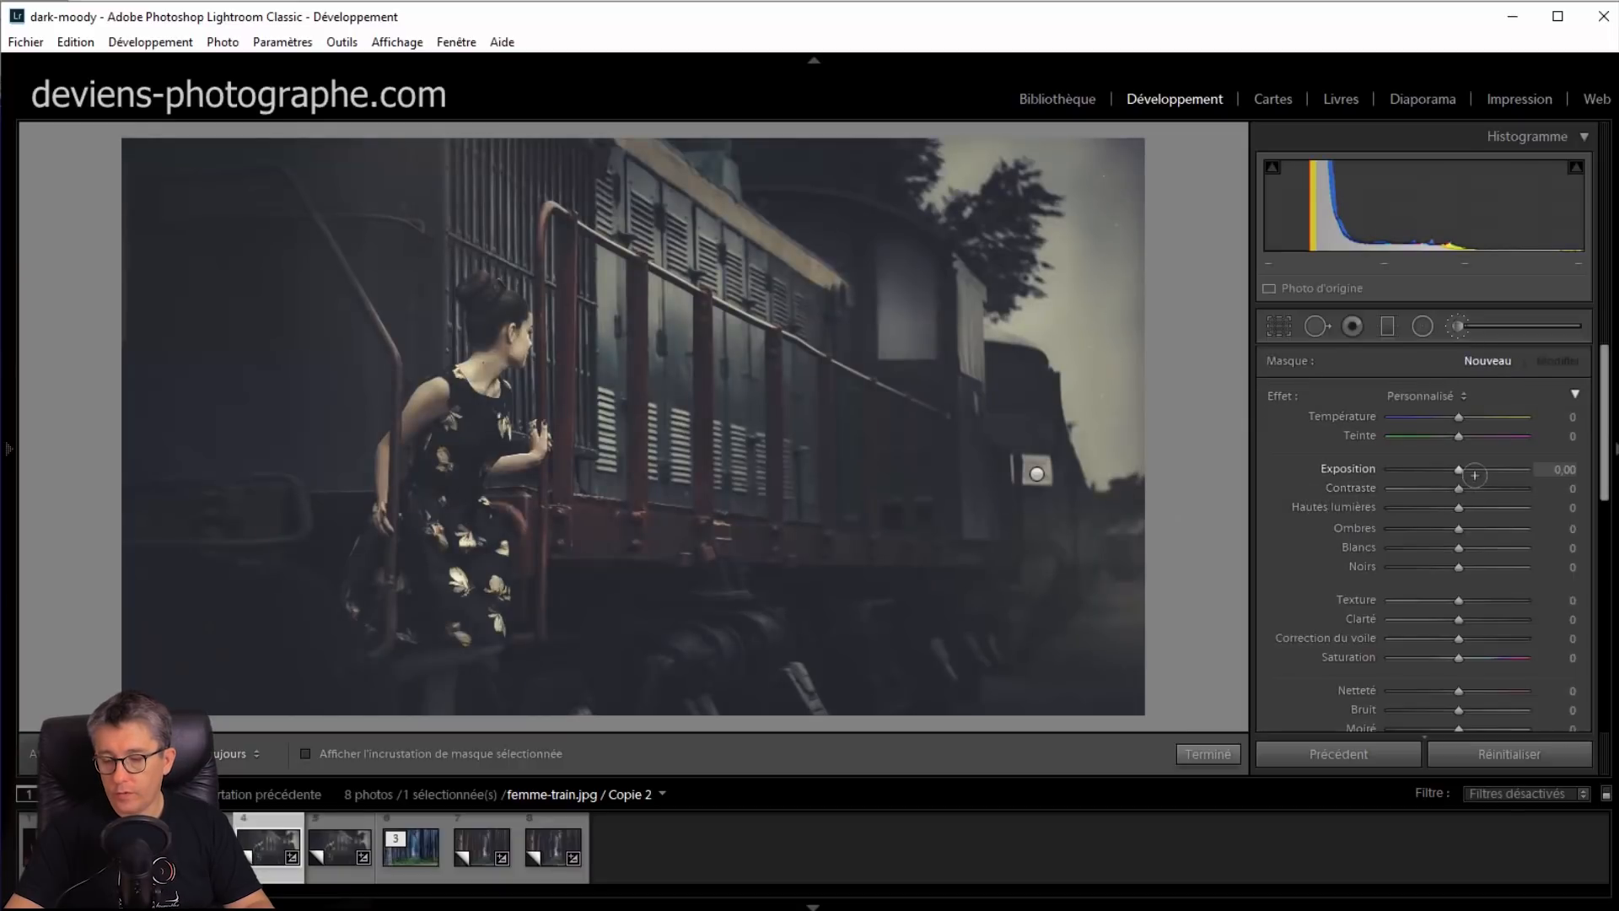
left_click_drag(1465, 469, 1453, 470)
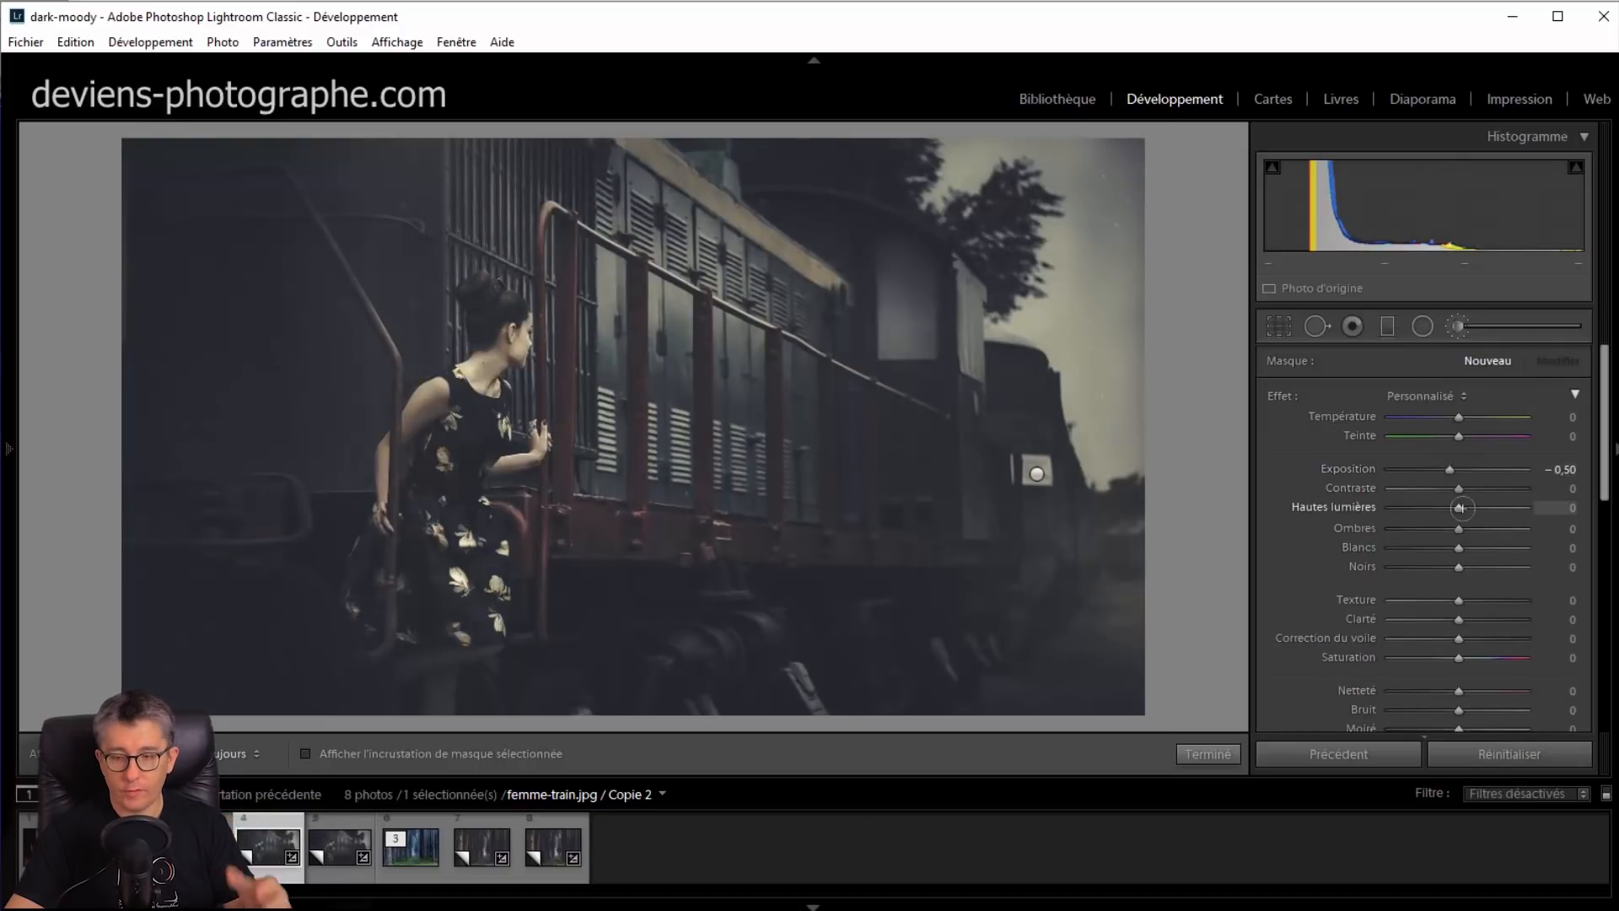
left_click_drag(1456, 619, 1430, 619)
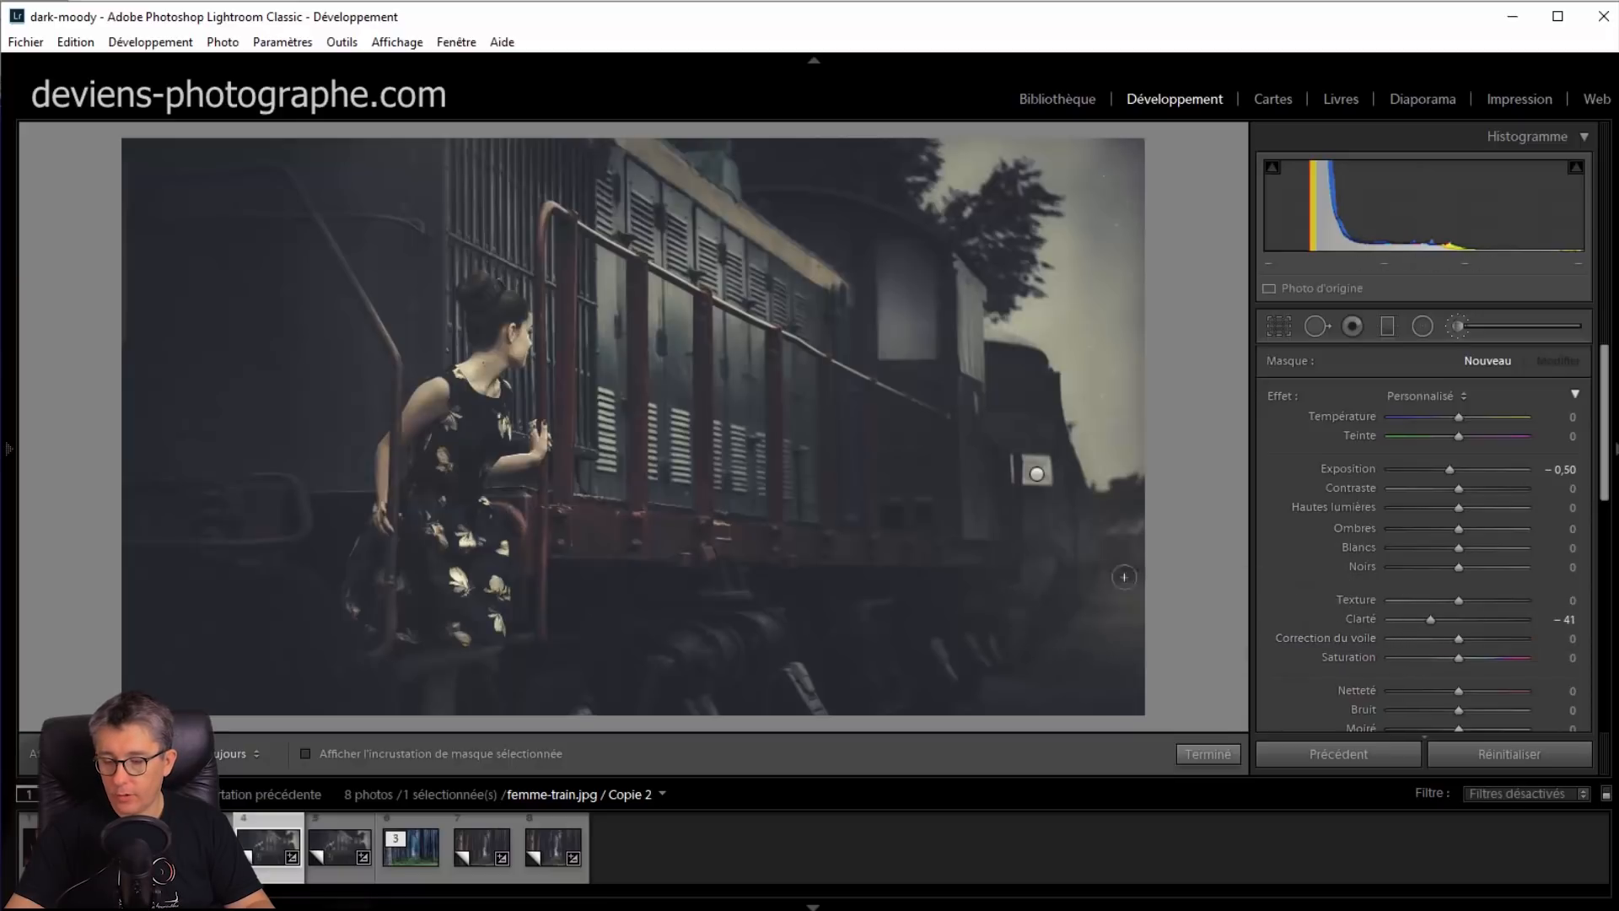
Brush the darkening, softening effect over the train's undercarriage and the ground along the photo's lower edge
mouse_move(689, 650)
left_mouse_down()
mouse_move(917, 660)
mouse_move(751, 677)
mouse_move(1123, 587)
mouse_move(777, 678)
mouse_move(1058, 632)
mouse_move(950, 637)
mouse_move(1017, 616)
left_mouse_up()
key("h")
left_click_drag(825, 651, 296, 669)
Compare the photo with and without the brush adjustments, and review the settings of both brush masks
scroll(1271, 607, "down", 5)
left_click(1270, 603)
left_click(1269, 604)
left_click(1270, 604)
left_click(1270, 602)
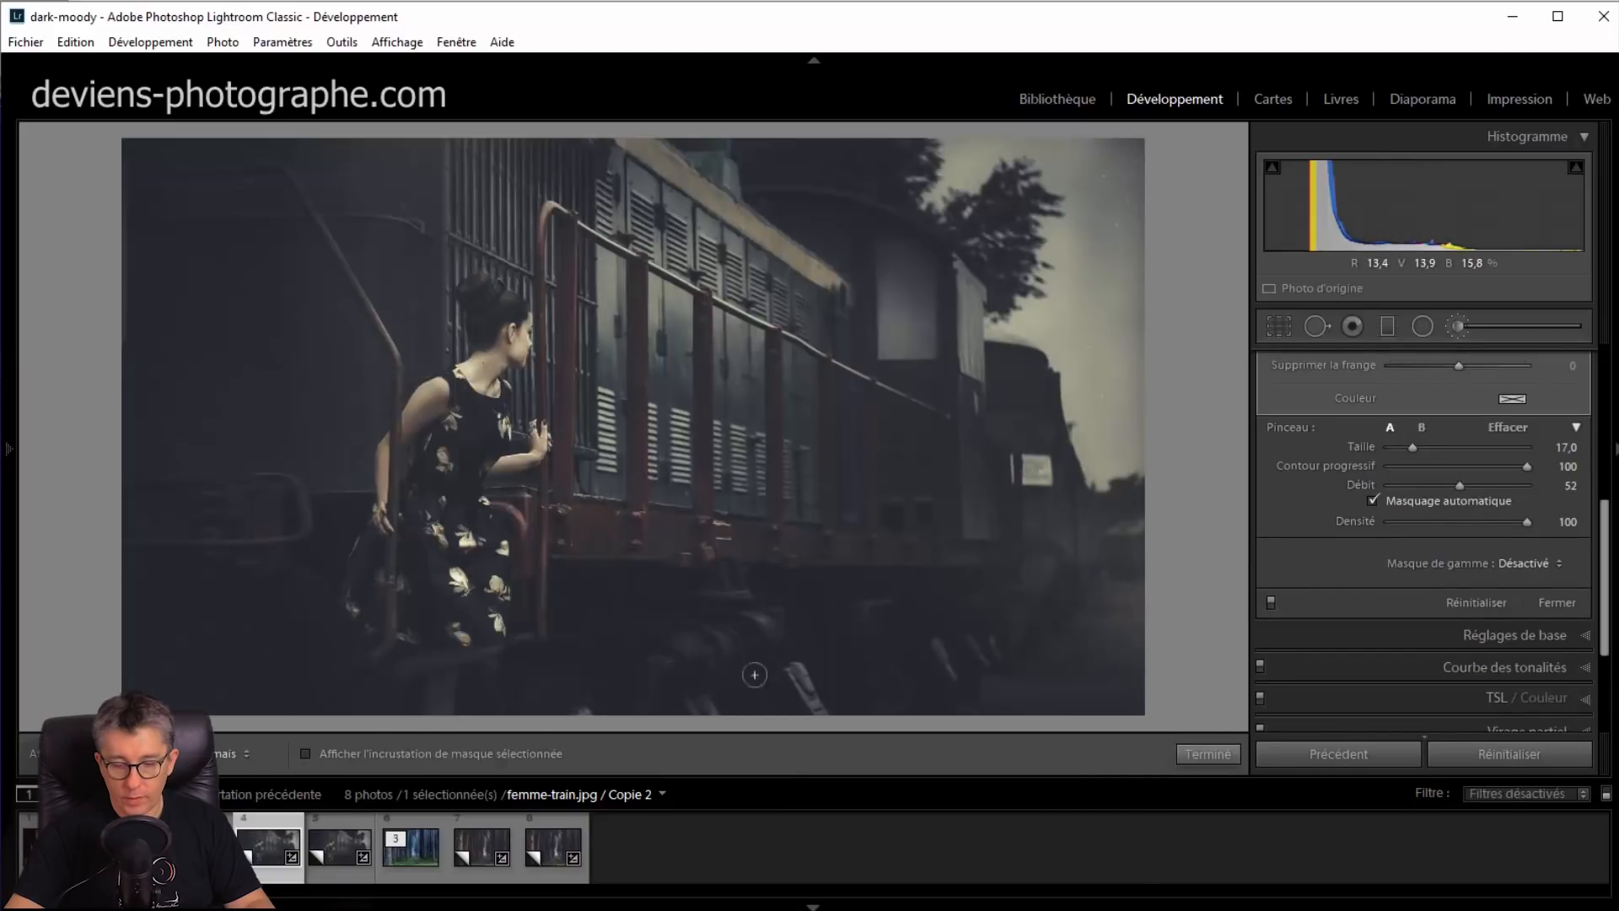
key("h")
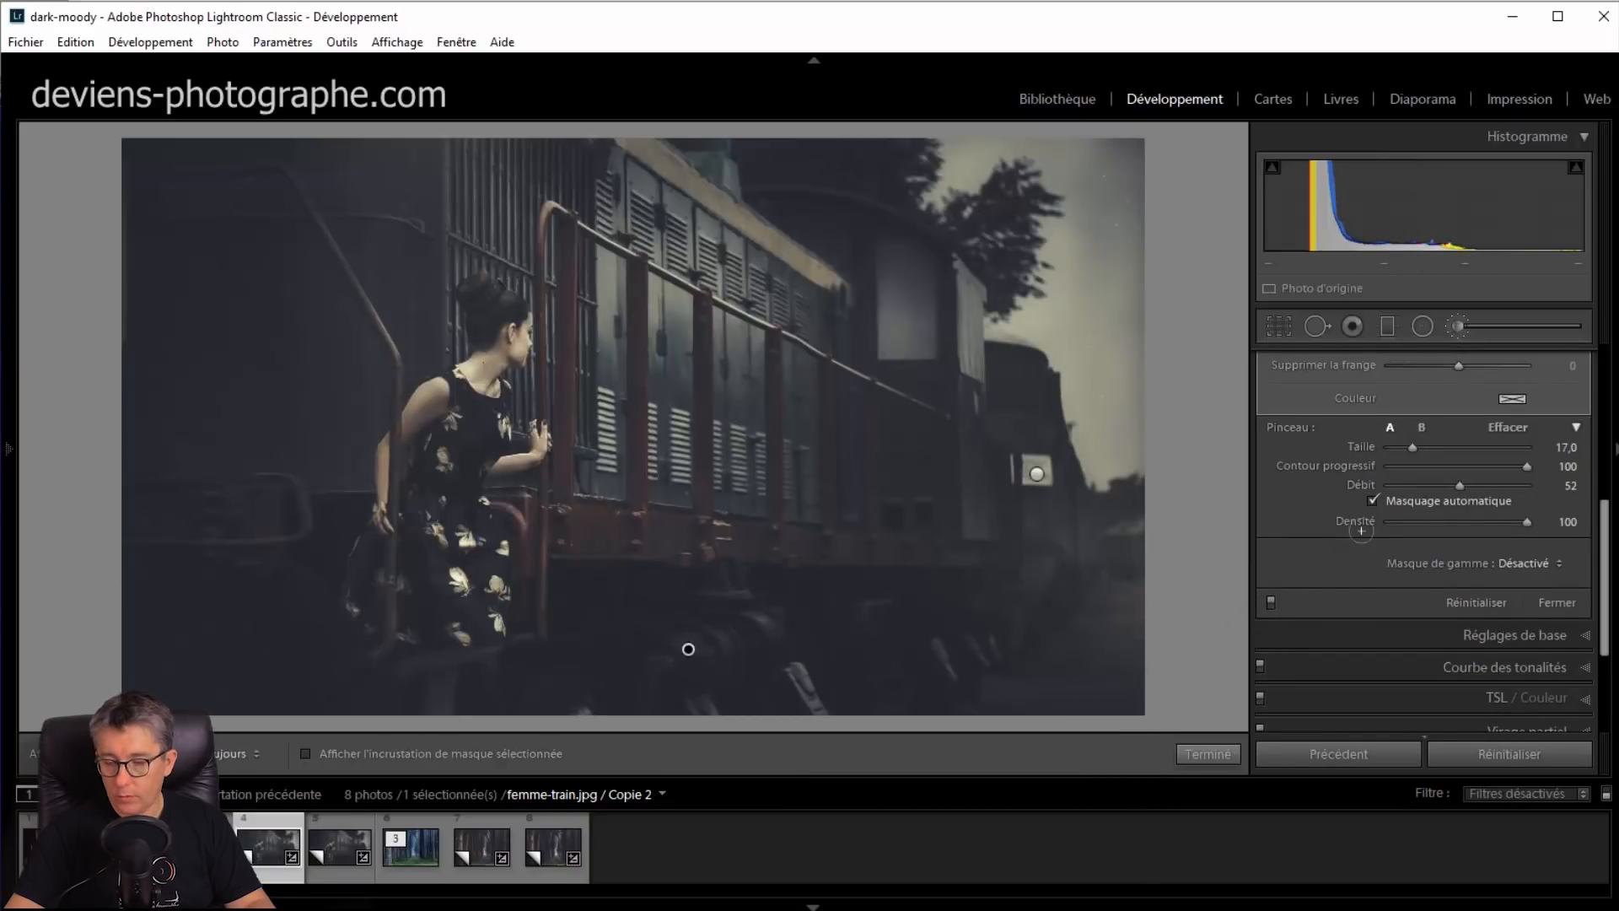
left_click(688, 649)
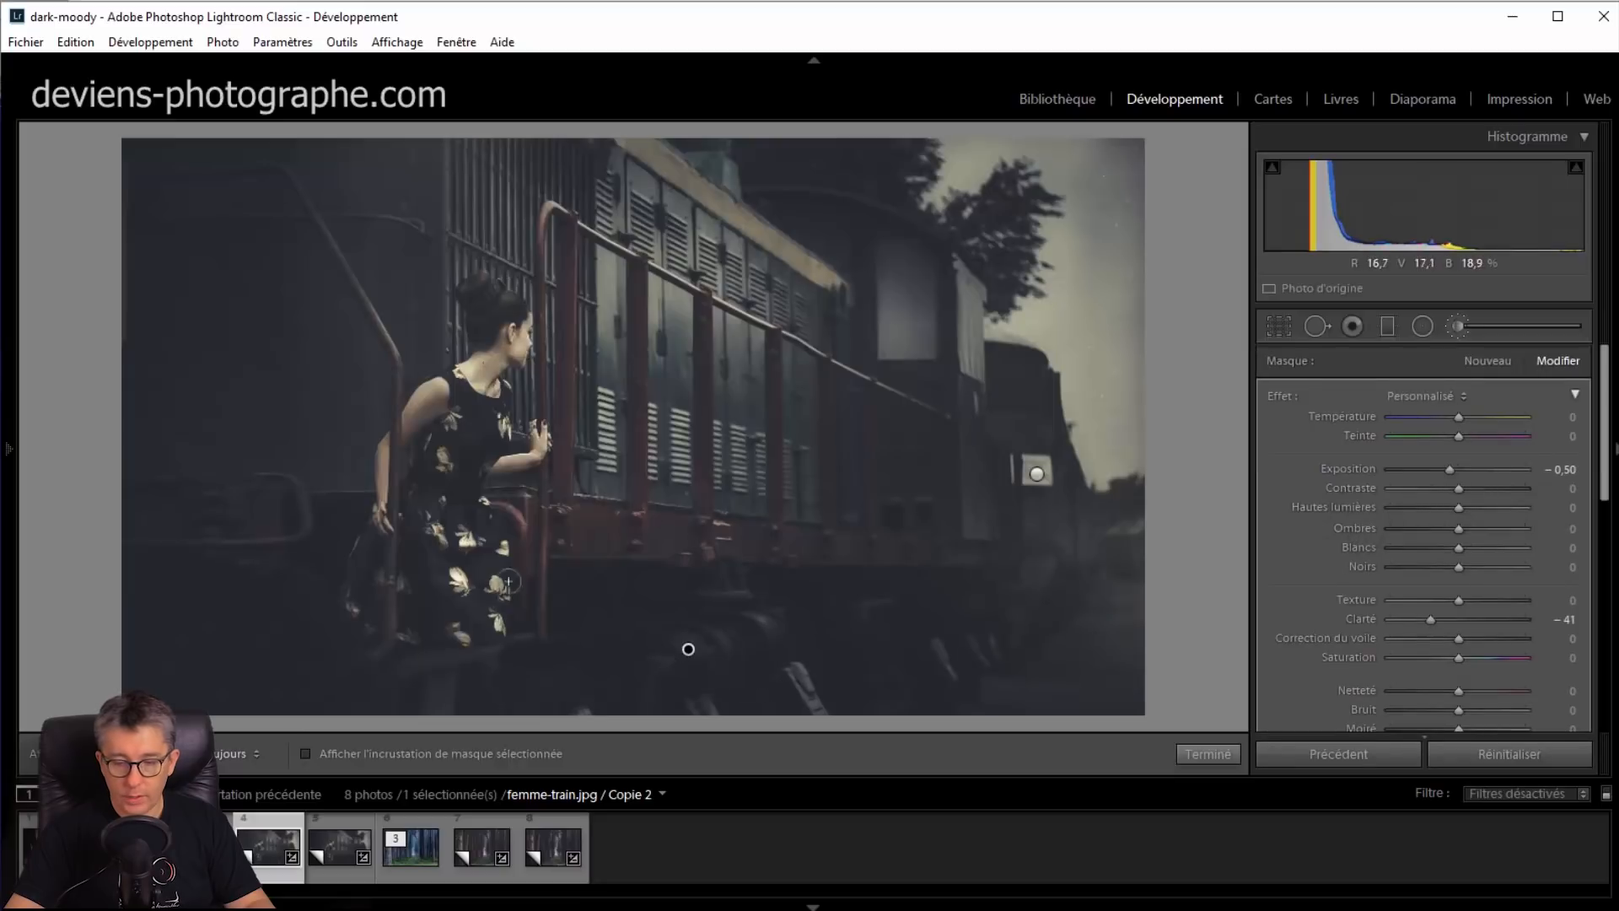
left_click(1036, 474)
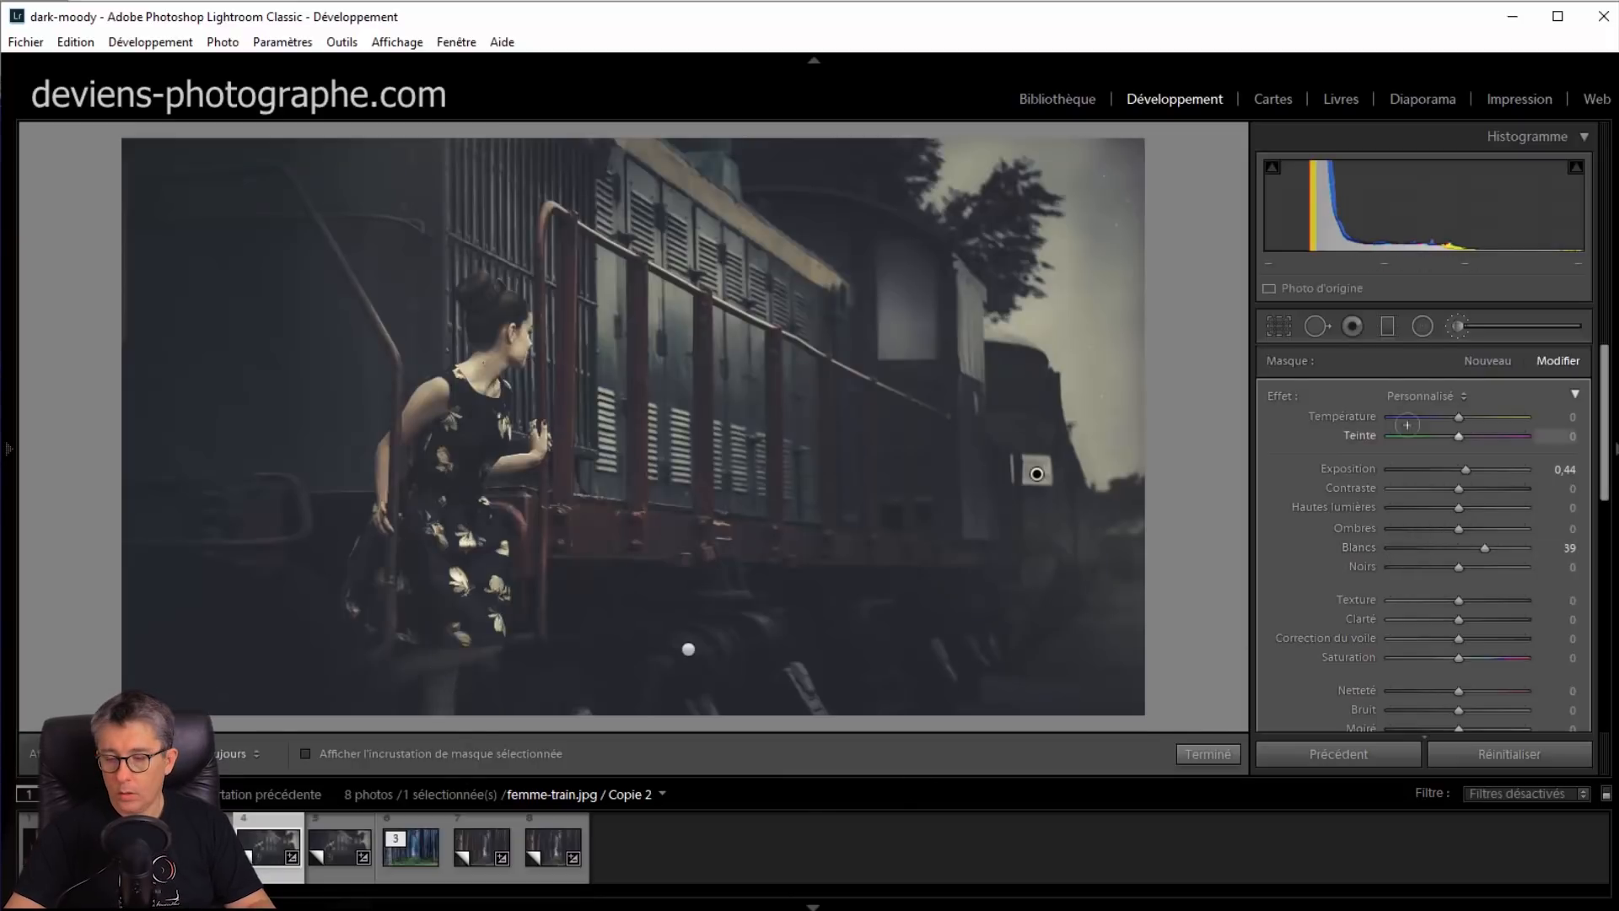
Darken the photo's lower-right and upper-left corners with two diagonal graduated filters at an exposure of −1.10
left_click(1387, 328)
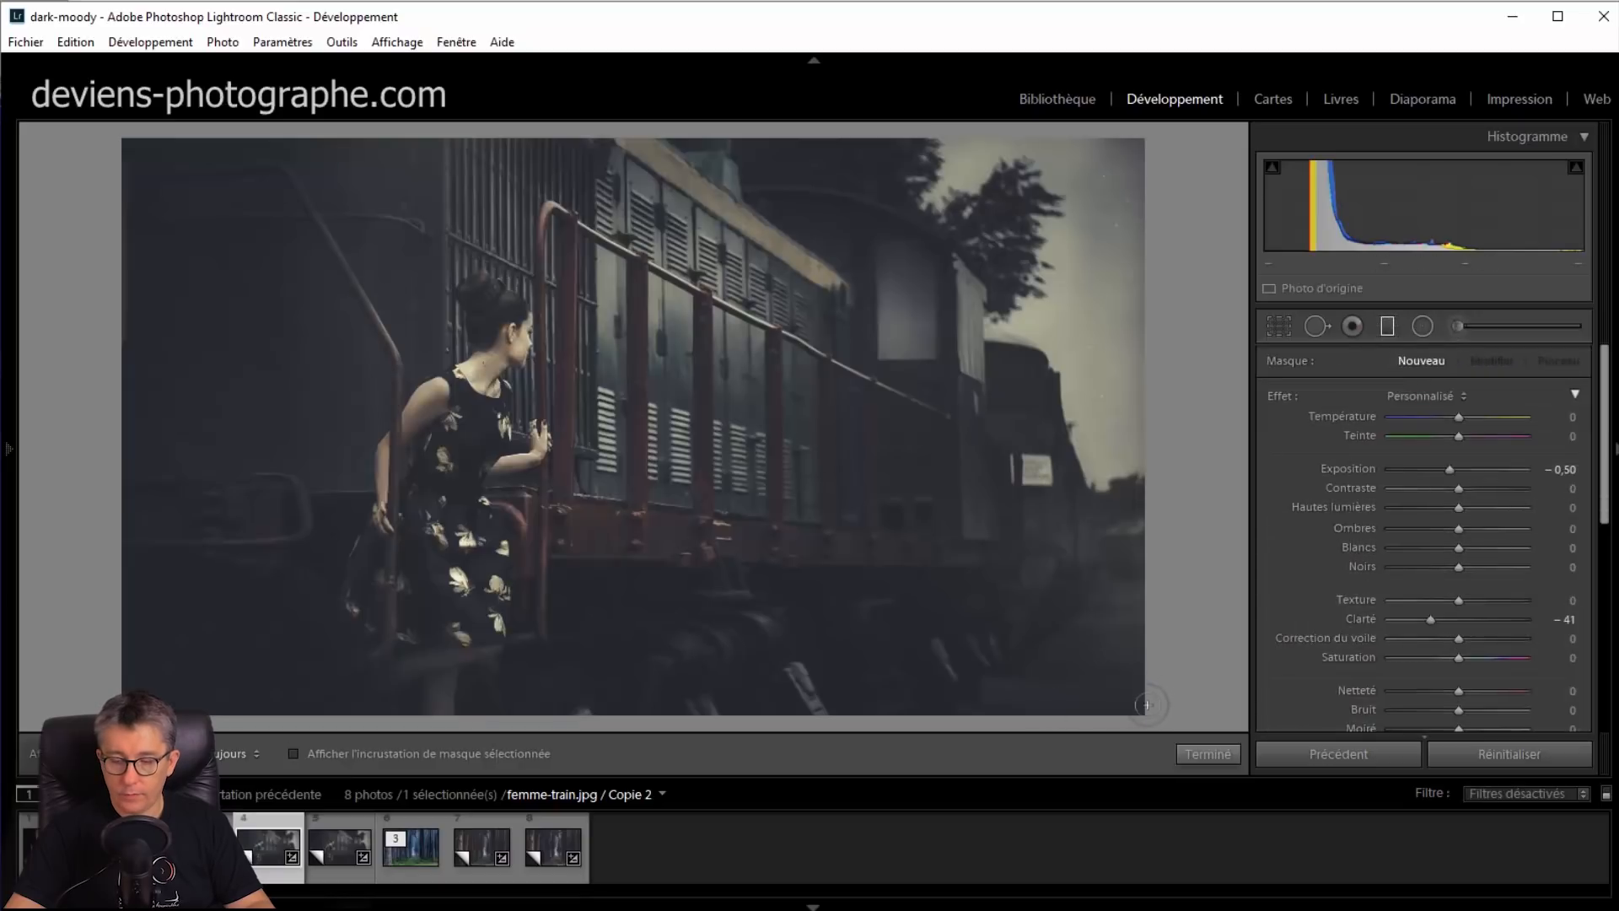
double_click(1279, 393)
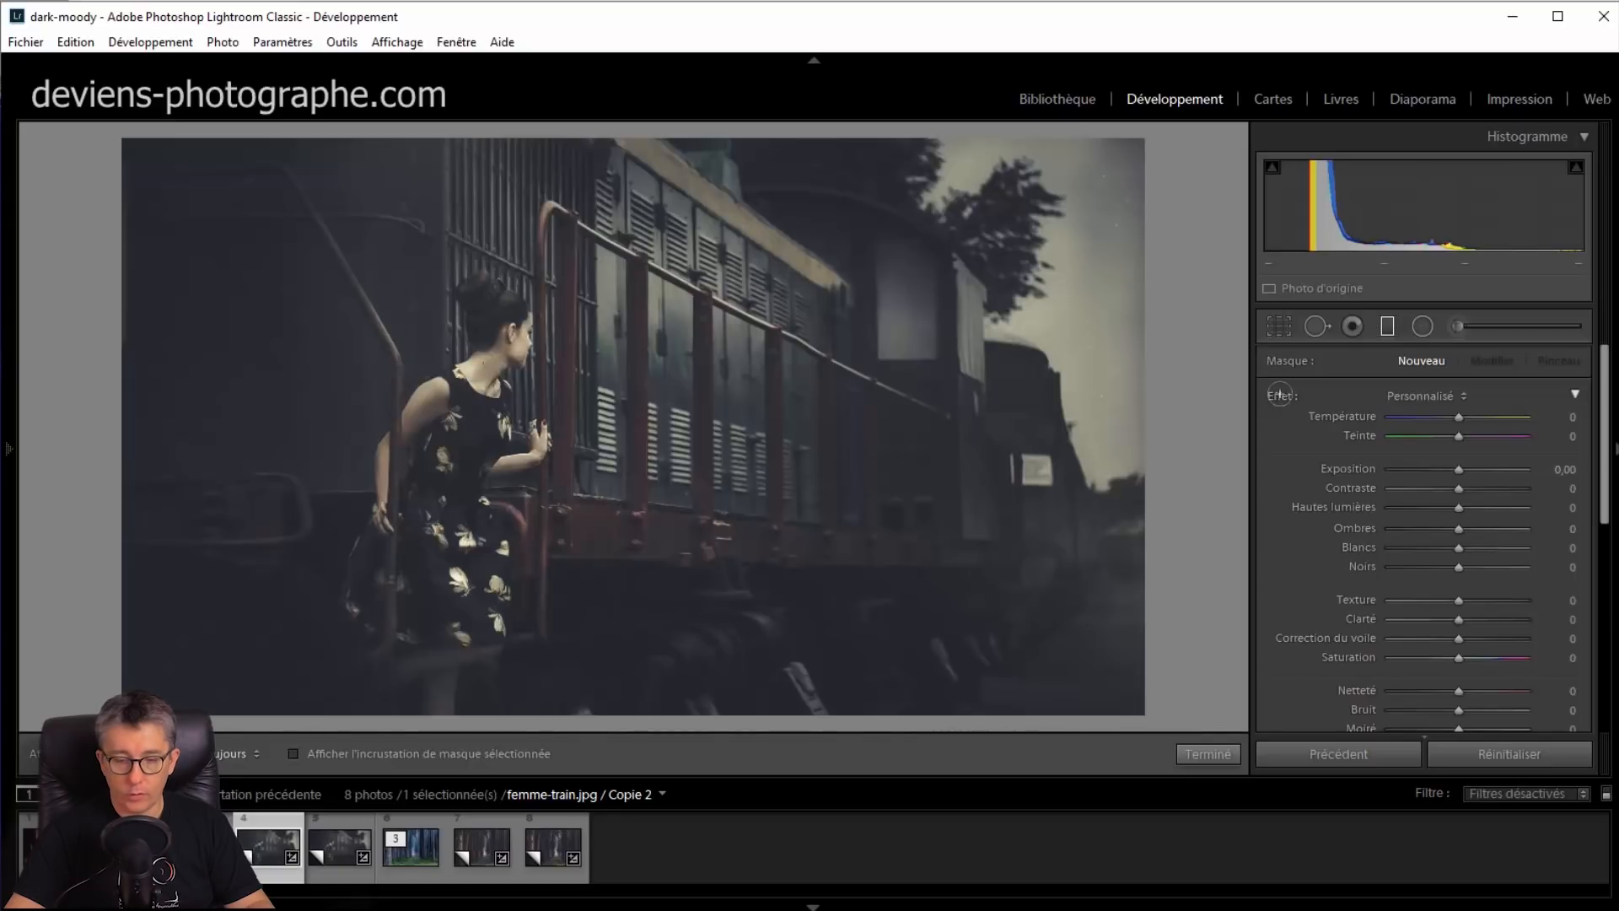
left_click_drag(1458, 469, 1433, 469)
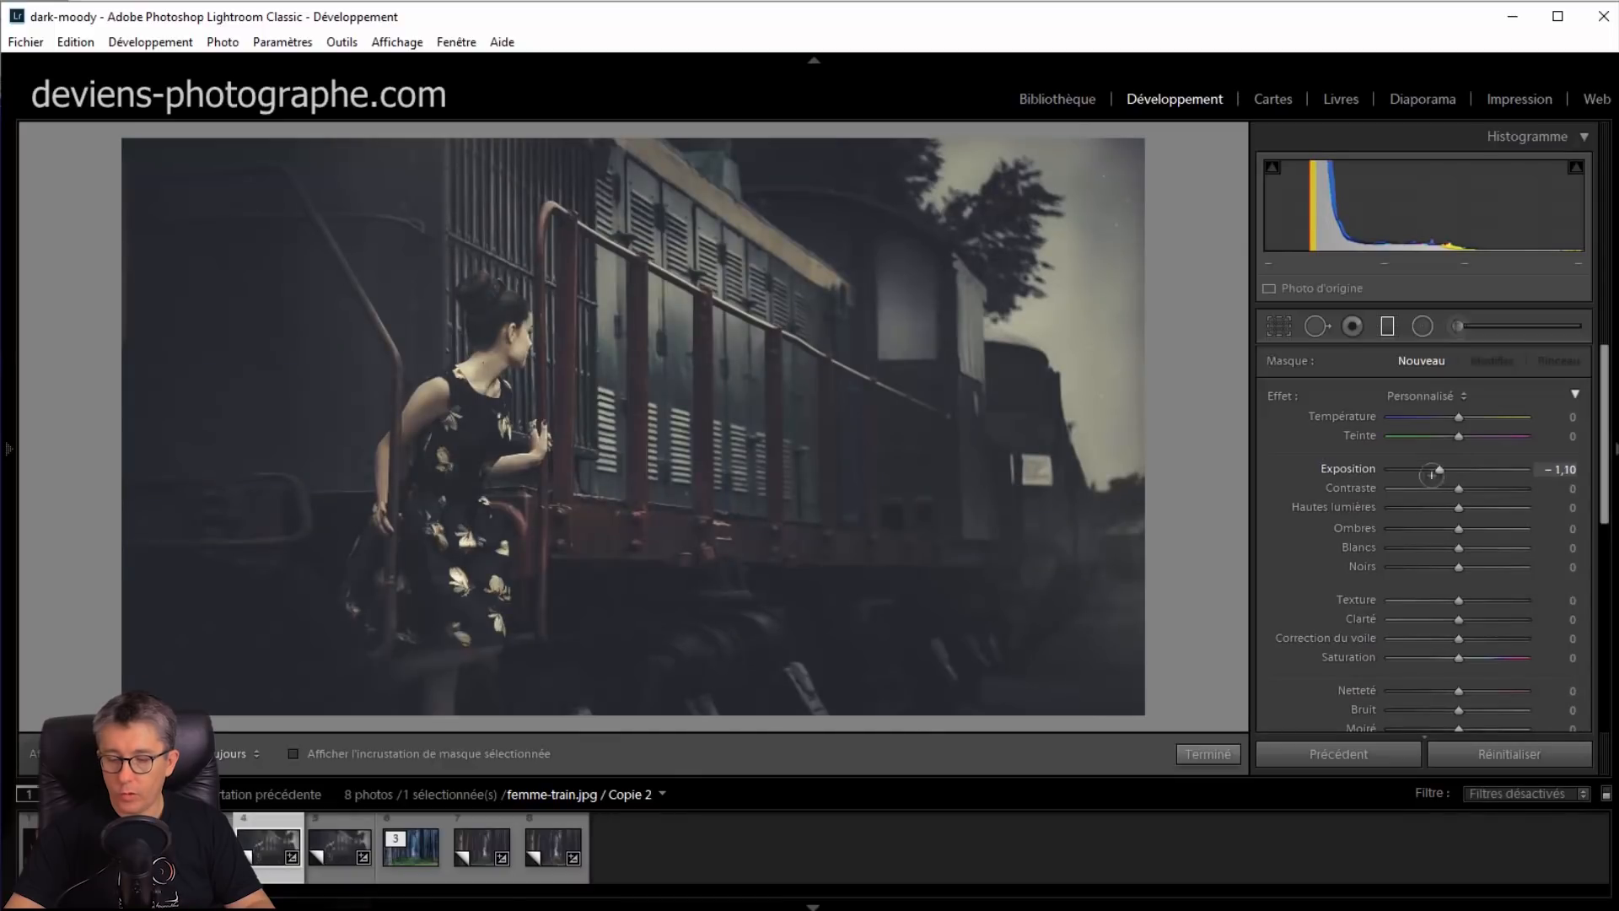
left_click_drag(1139, 713, 794, 469)
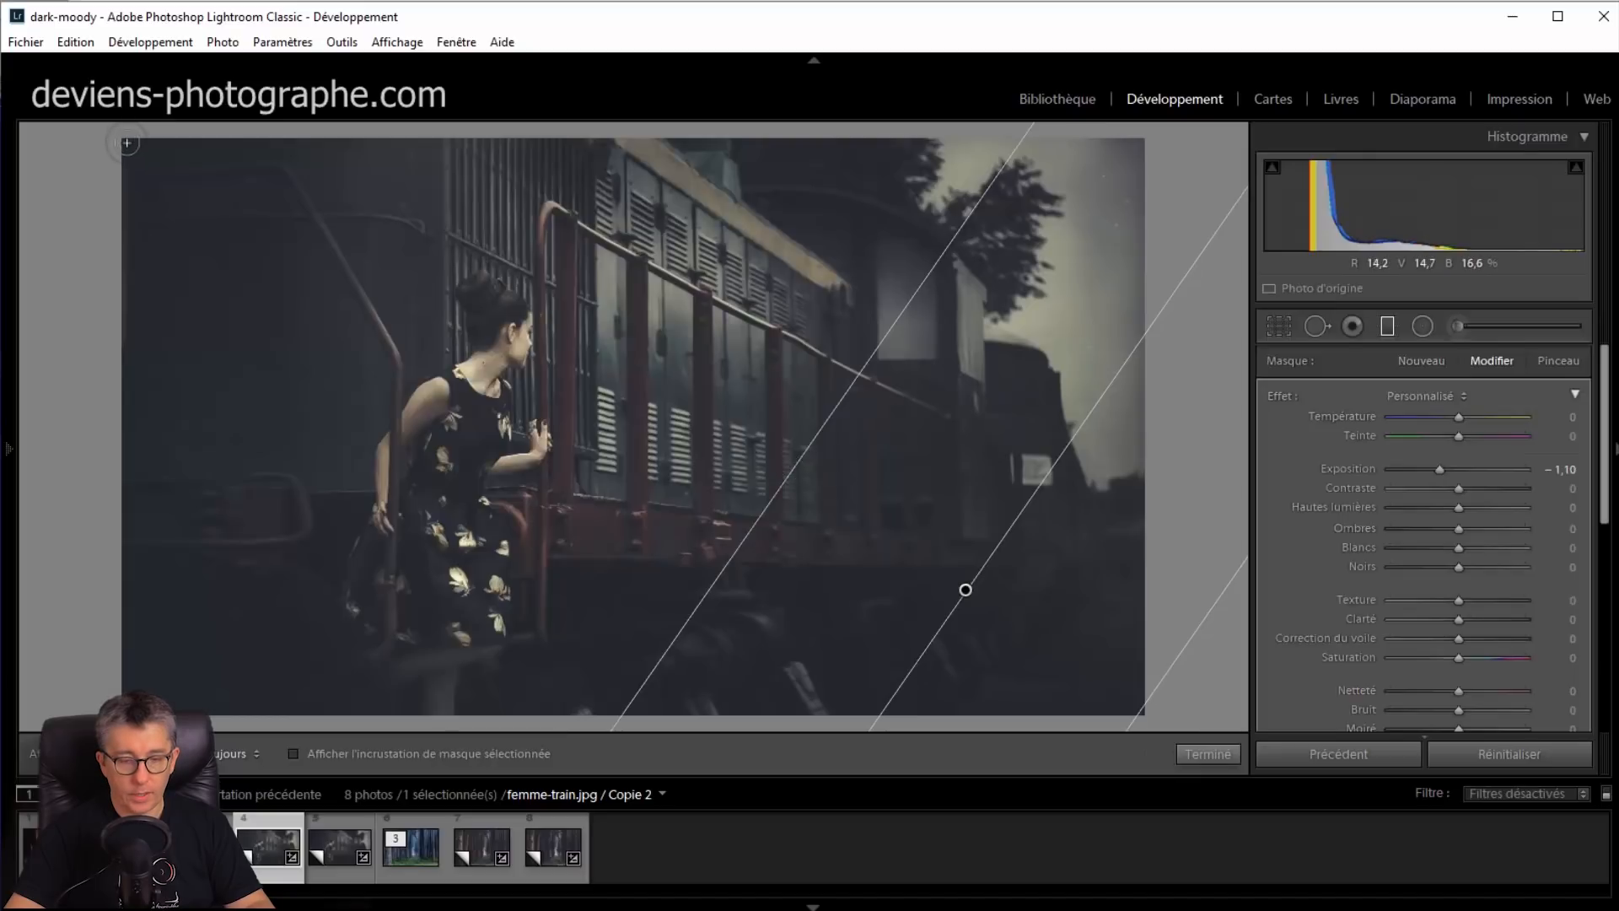
left_click_drag(147, 177, 398, 349)
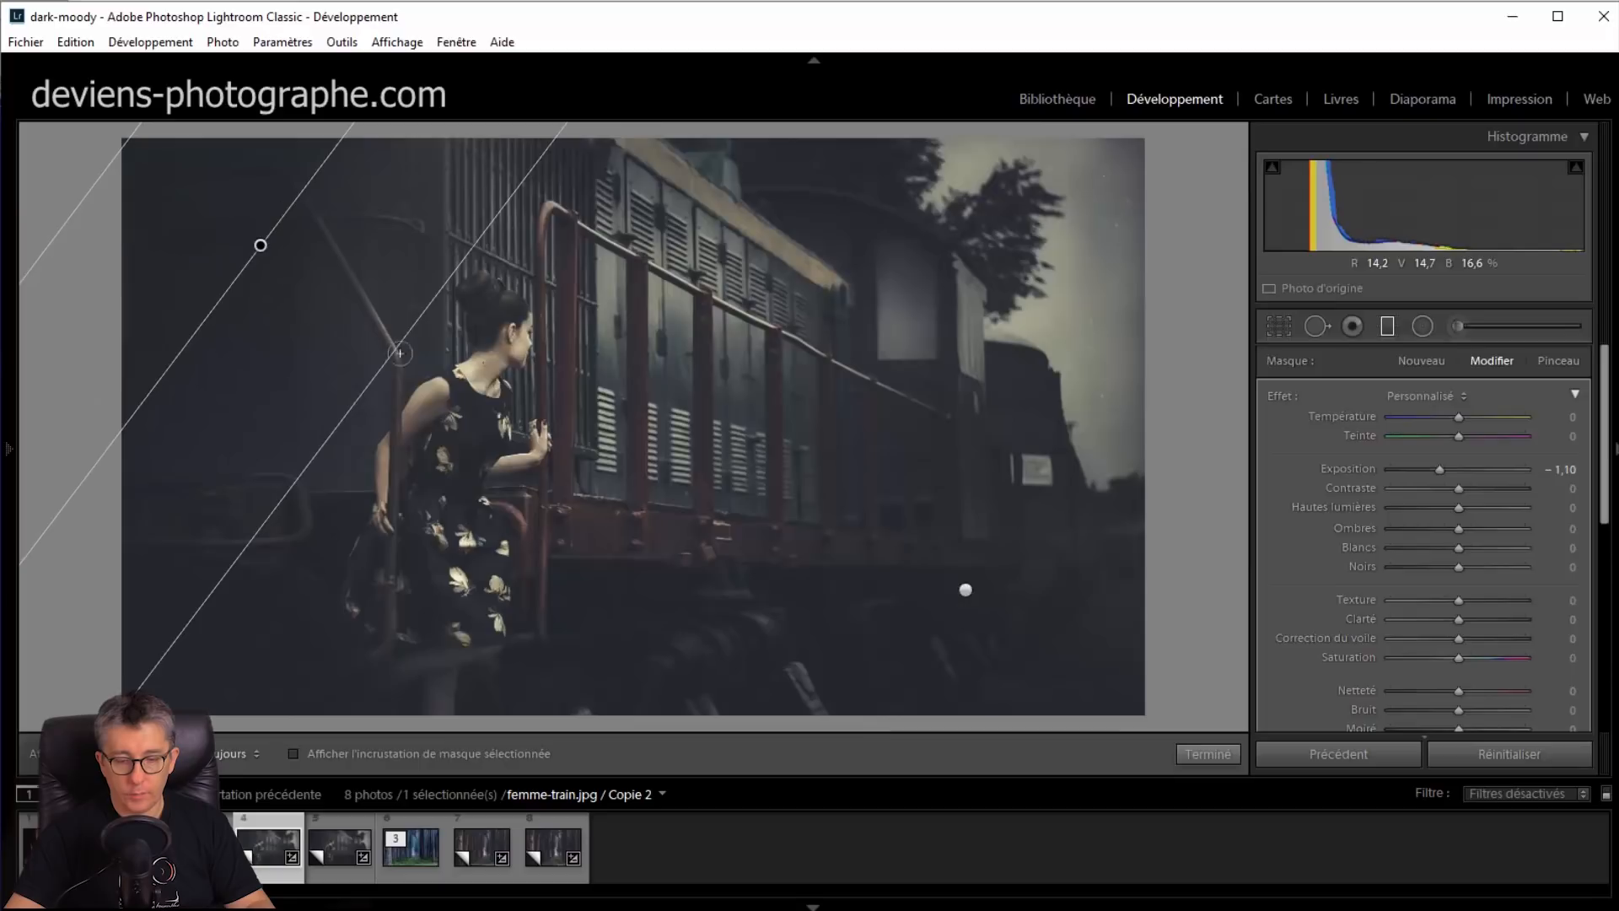
scroll(1308, 568, "down", 5)
left_click(1208, 754)
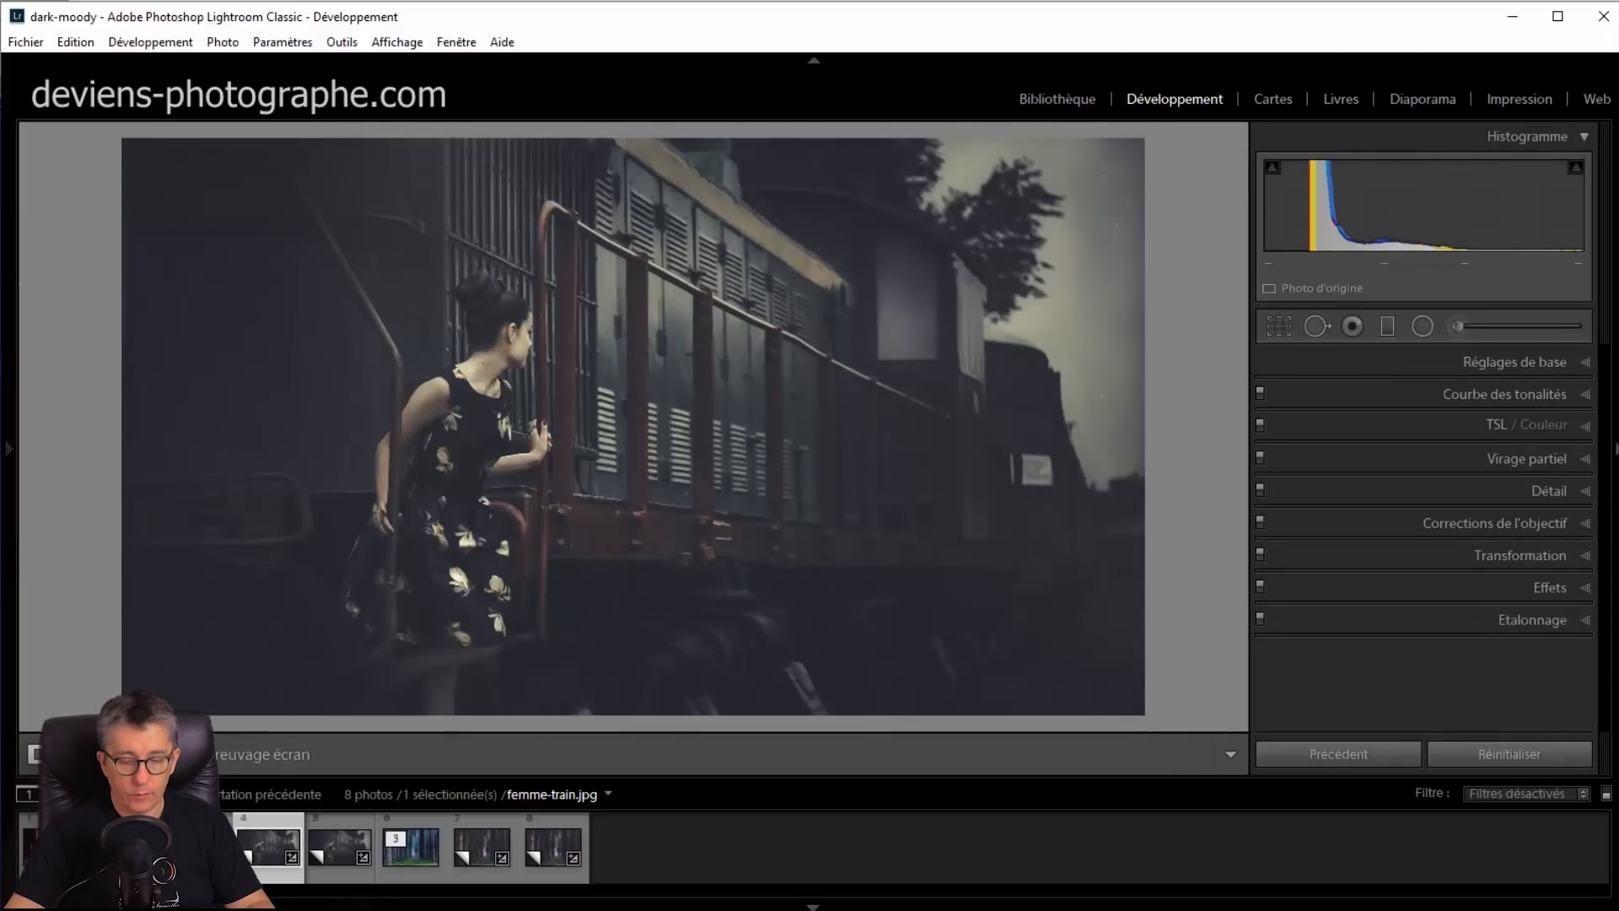
Compare the edited copy of the train photo with the original
key("Left")
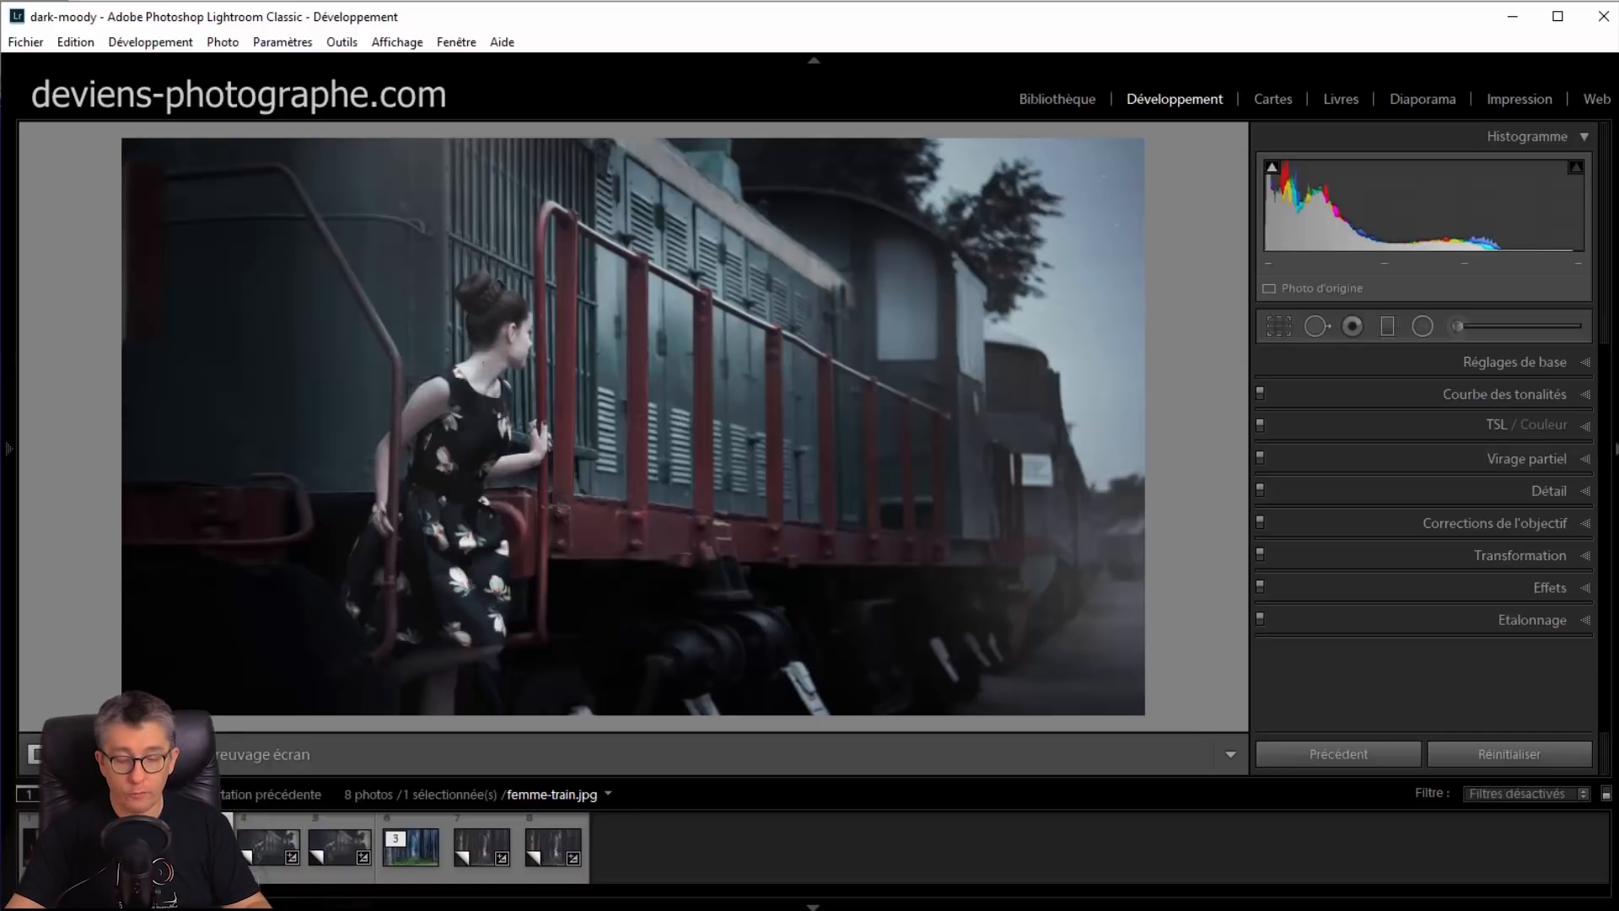
left_click(263, 876)
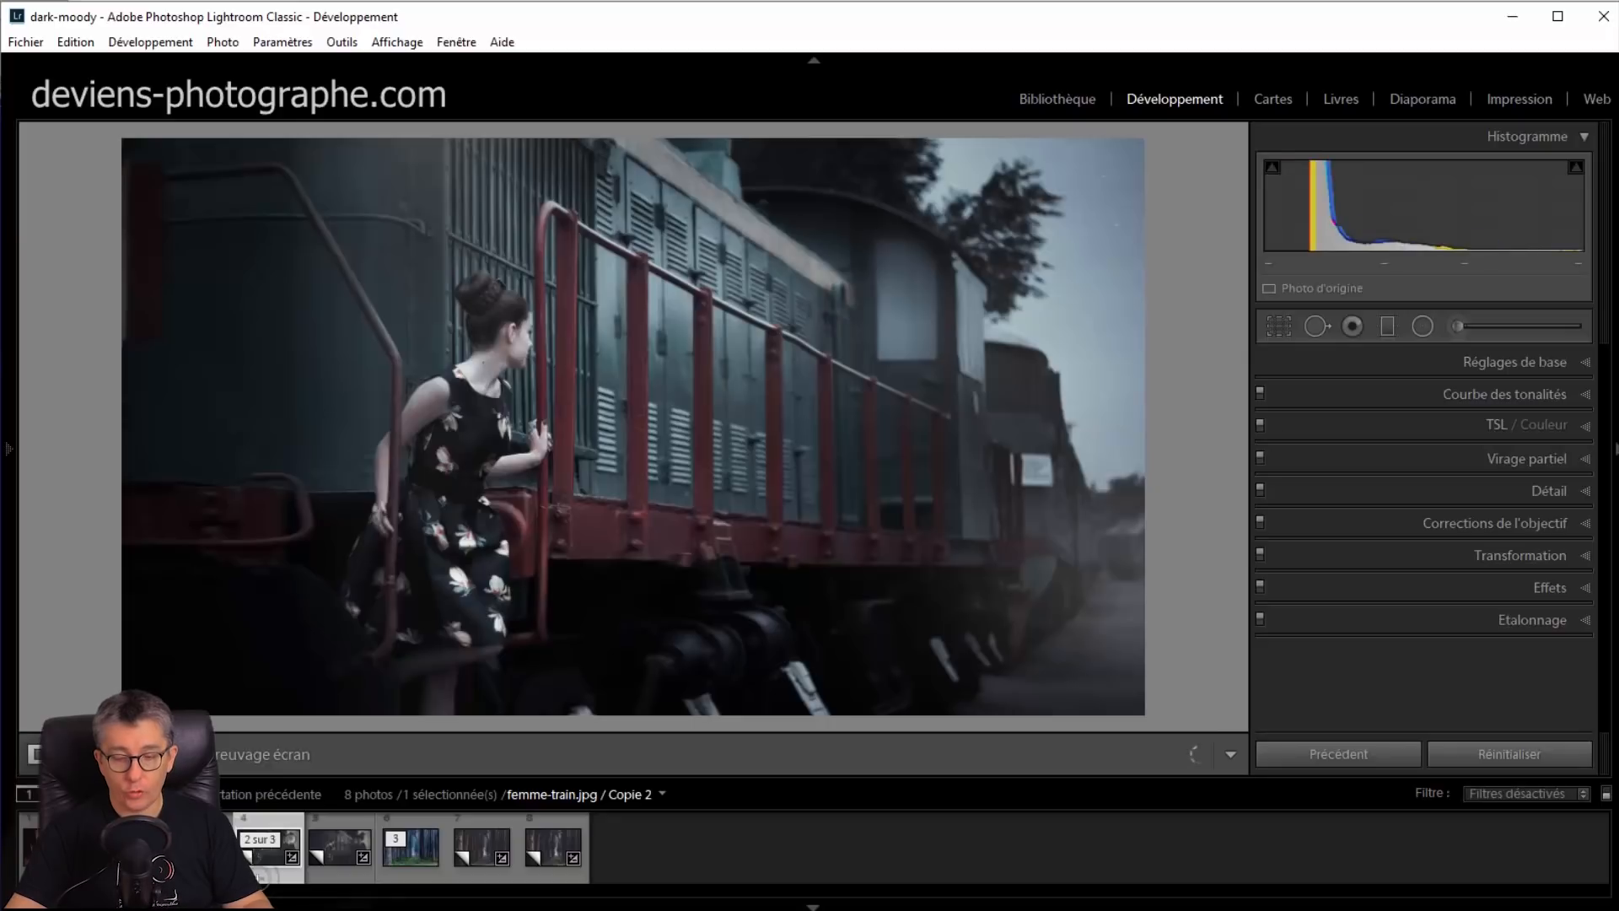